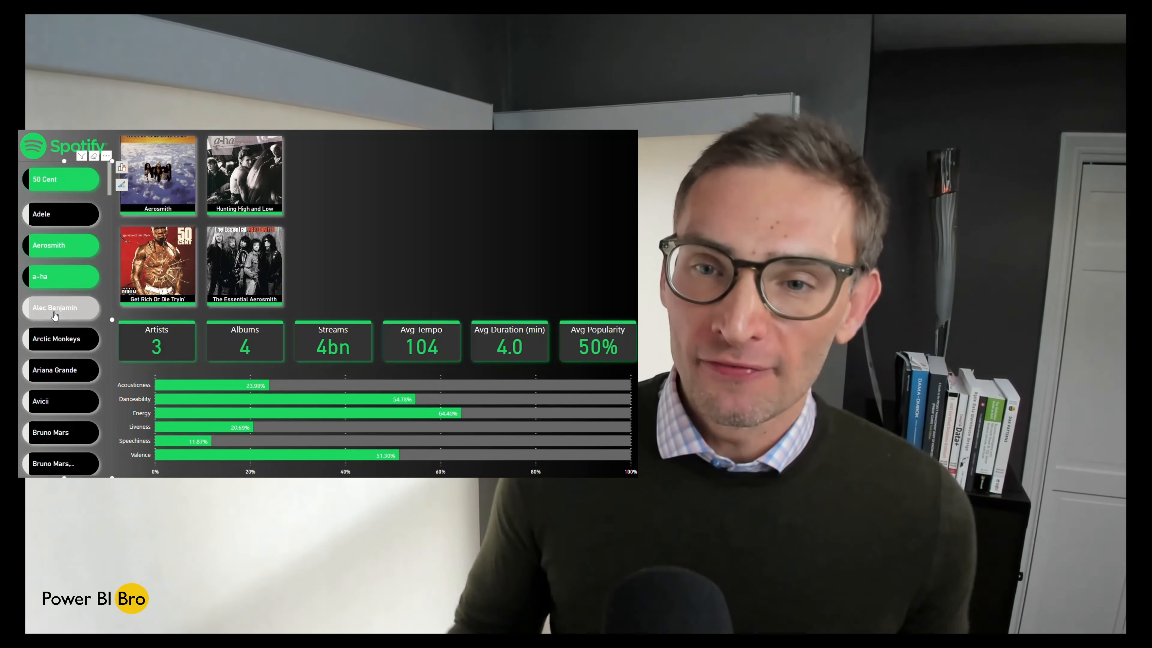
# Step: Add Alec Benjamin and Arctic Monkeys to the artist slicer selection and clear all selected artists one by one
pyautogui.keyDown('ctrl'); pyautogui.click(54, 314); pyautogui.keyUp('ctrl')
pyautogui.keyDown('ctrl'); pyautogui.click(56, 343); pyautogui.keyUp('ctrl')
pyautogui.keyDown('ctrl'); pyautogui.click(46, 312); pyautogui.keyUp('ctrl')
pyautogui.keyDown('ctrl'); pyautogui.click(50, 279); pyautogui.keyUp('ctrl')
pyautogui.keyDown('ctrl'); pyautogui.click(51, 247); pyautogui.keyUp('ctrl')
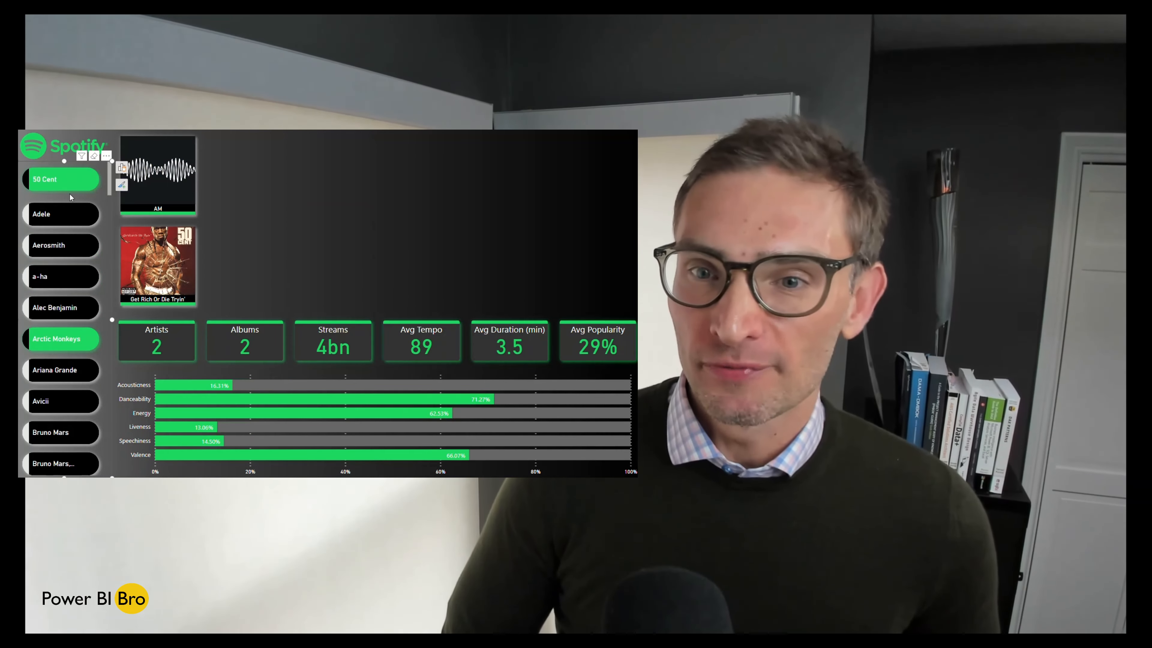
pyautogui.keyDown('ctrl'); pyautogui.click(71, 186); pyautogui.keyUp('ctrl')
pyautogui.keyDown('ctrl'); pyautogui.click(57, 340); pyautogui.keyUp('ctrl')
# Step: Filter the report by albums in the image slicer, including 21, 3 Songs At A Time Sampler and + (Deluxe)
pyautogui.keyDown('ctrl'); pyautogui.click(322, 184); pyautogui.keyUp('ctrl')
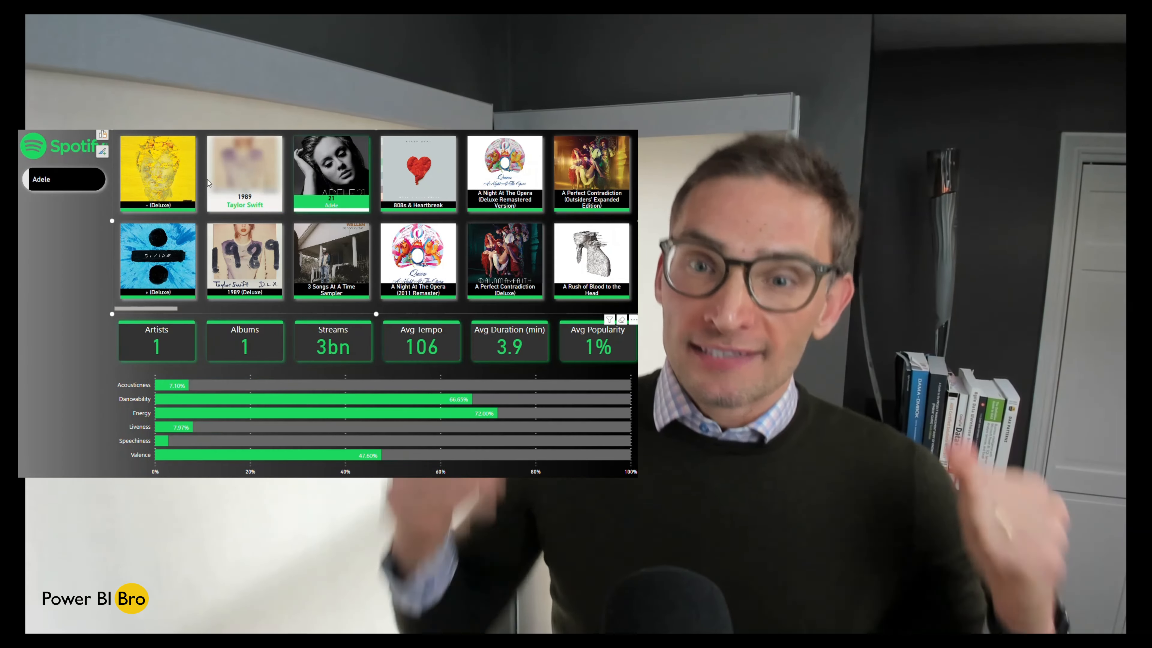
pyautogui.keyDown('ctrl'); pyautogui.click(157, 172); pyautogui.keyUp('ctrl')
pyautogui.keyDown('ctrl'); pyautogui.click(331, 259); pyautogui.keyUp('ctrl')
pyautogui.keyDown('ctrl'); pyautogui.click(505, 258); pyautogui.keyUp('ctrl')
pyautogui.keyDown('ctrl'); pyautogui.click(177, 262); pyautogui.keyUp('ctrl')
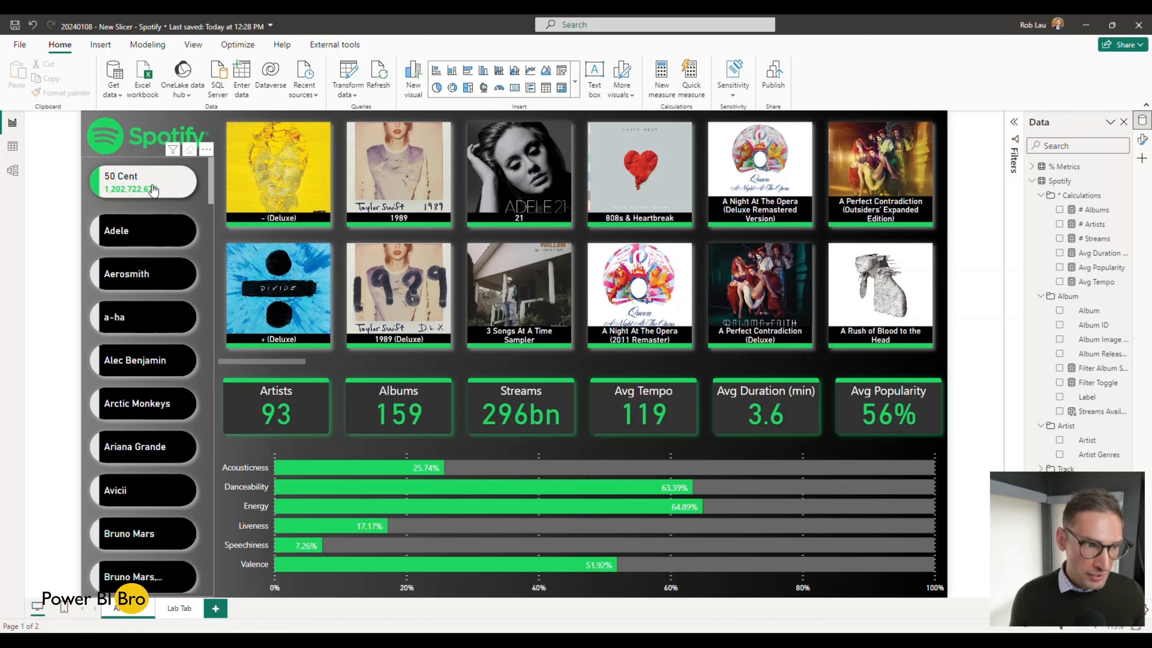
# Step: Filter the report by the artists Adele, a-ha, Alec Benjamin, Avicii and Ariana Grande in the artist slicer
pyautogui.click(152, 233)
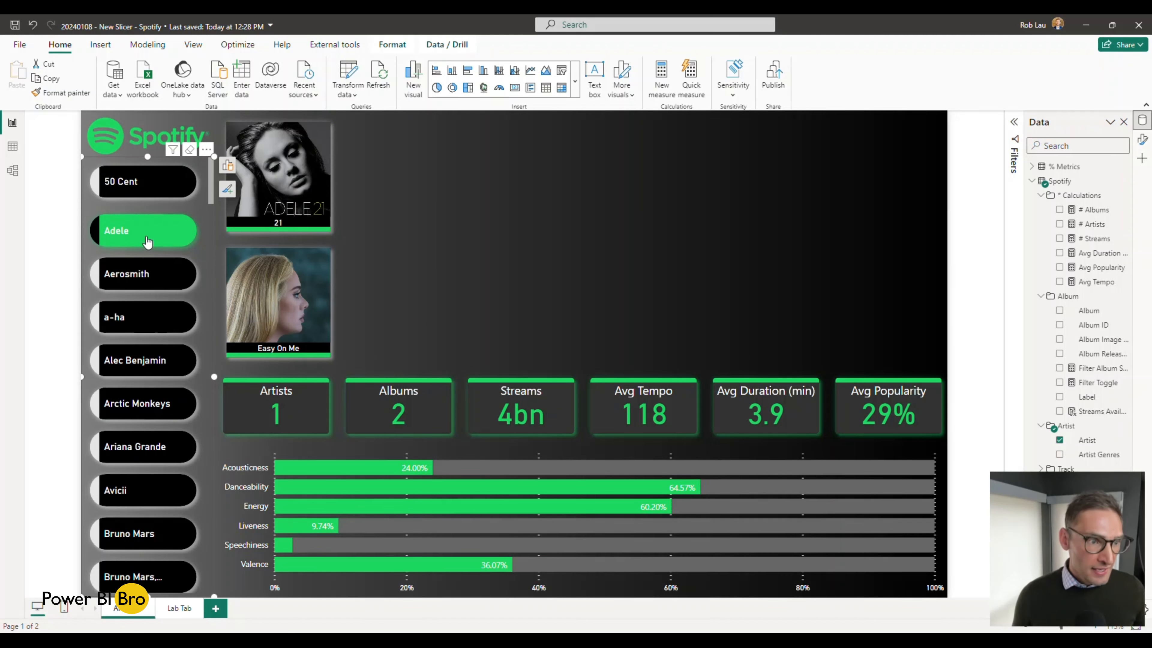
pyautogui.keyDown('ctrl'); pyautogui.click(145, 317); pyautogui.keyUp('ctrl')
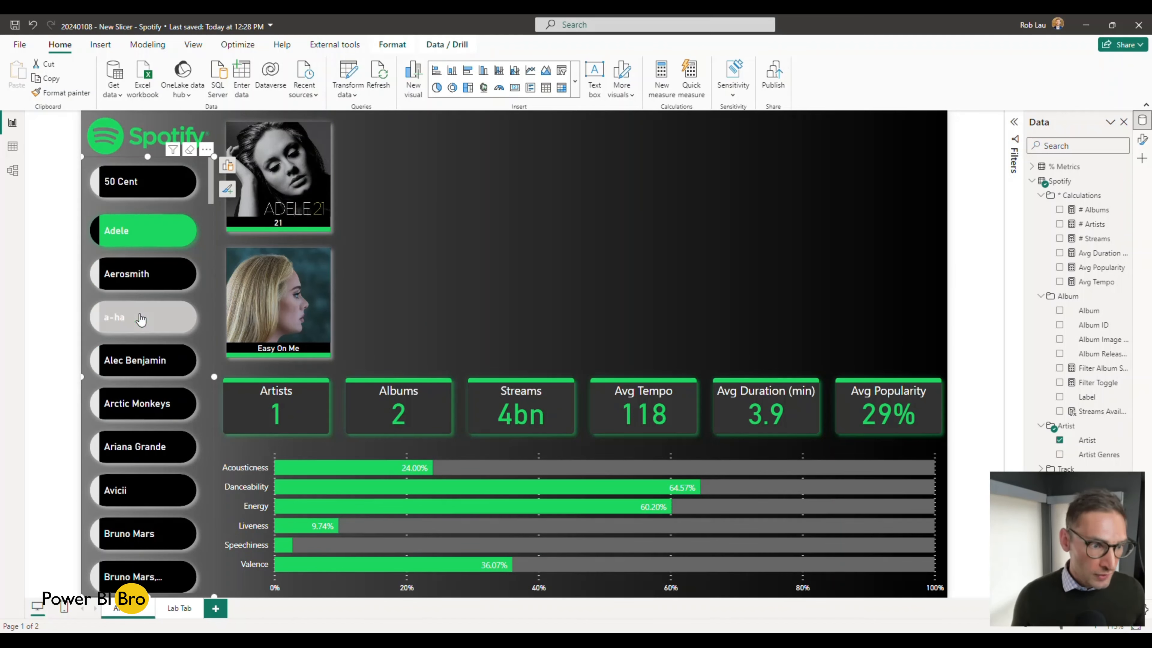
pyautogui.keyDown('ctrl'); pyautogui.click(145, 359); pyautogui.keyUp('ctrl')
pyautogui.keyDown('ctrl'); pyautogui.click(150, 490); pyautogui.keyUp('ctrl')
pyautogui.keyDown('ctrl'); pyautogui.click(143, 447); pyautogui.keyUp('ctrl')
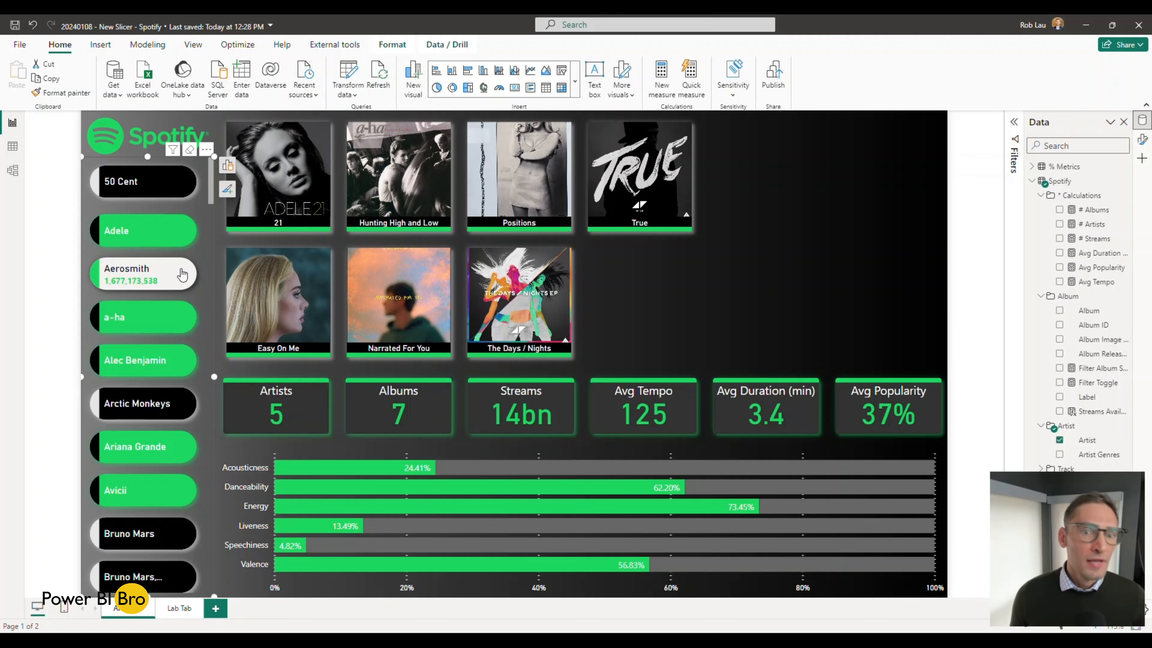
# Step: Deselect the chosen artists in the artist slicer until no artist filter is left
pyautogui.click(114, 361)
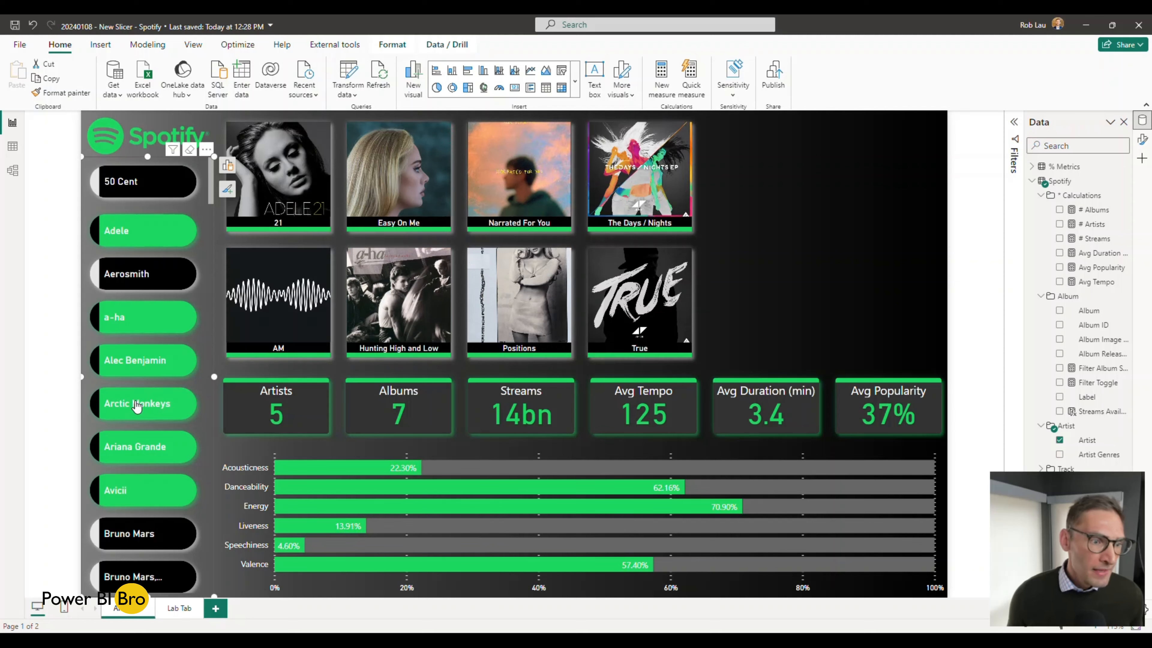
pyautogui.click(154, 454)
pyautogui.click(150, 490)
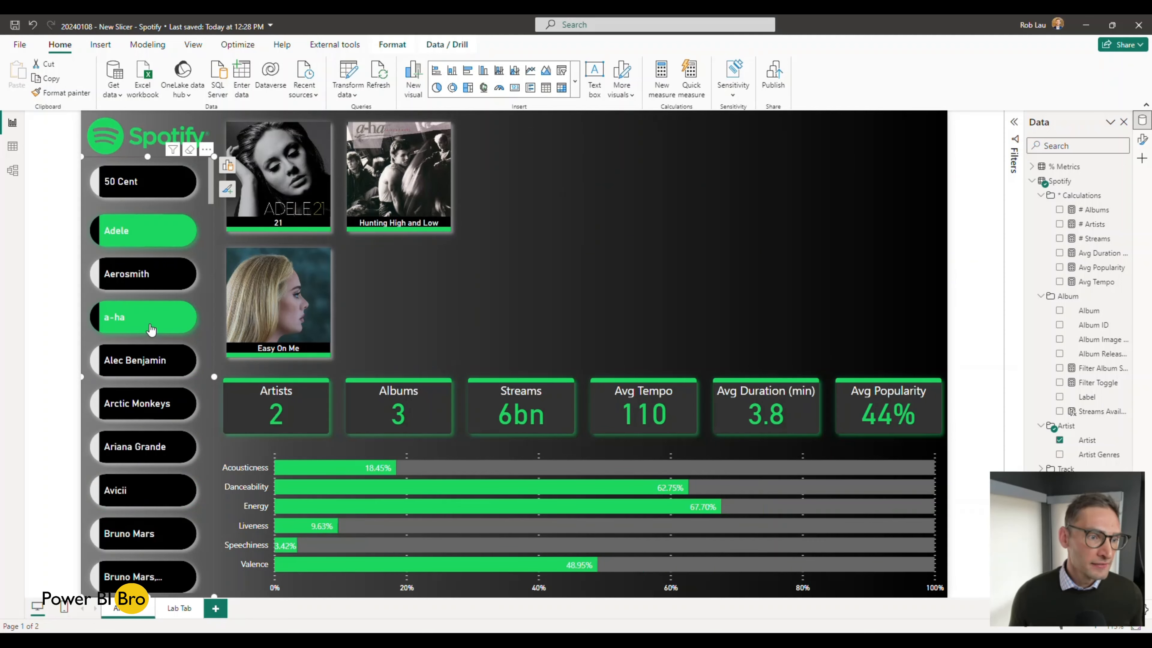
pyautogui.click(151, 318)
pyautogui.click(150, 231)
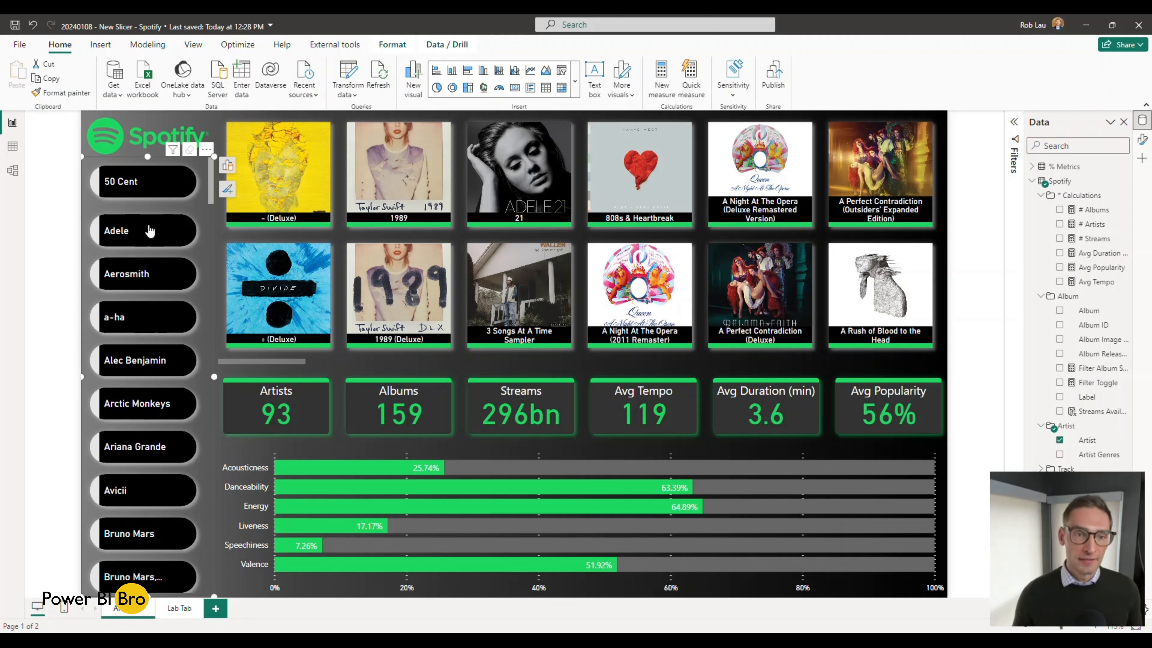
# Step: Filter by the albums 1989, 21, 808s & Heartbreak and A Night At The Opera (Deluxe Remastered Version) in the album slicer
pyautogui.moveTo(303, 307)
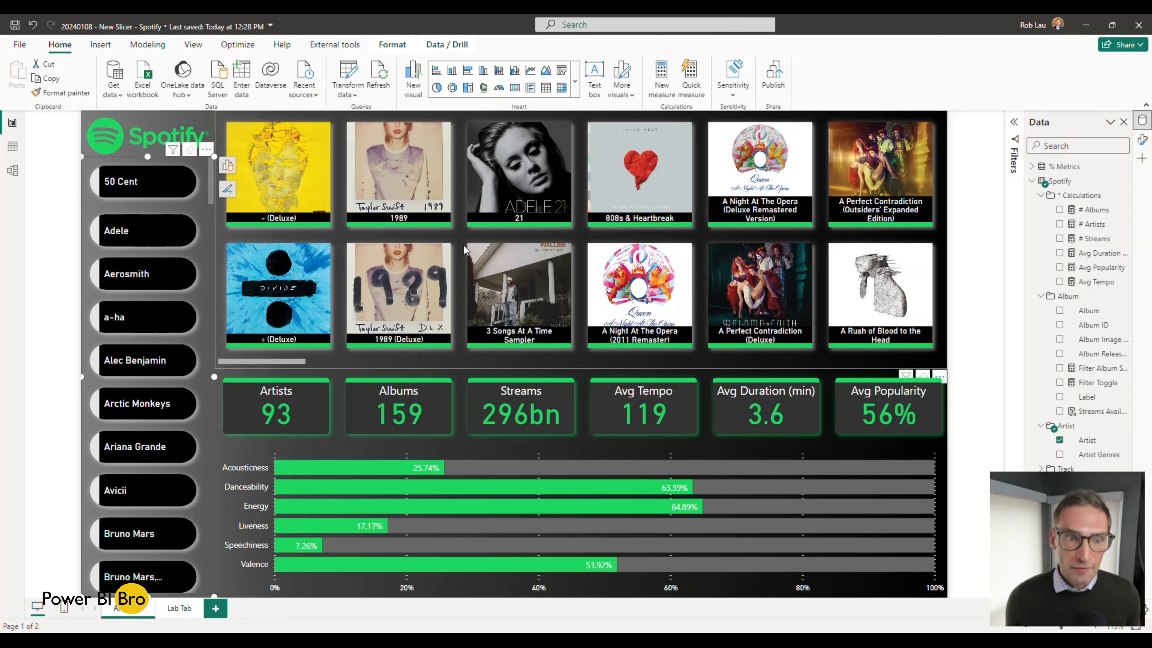
pyautogui.moveTo(383, 198)
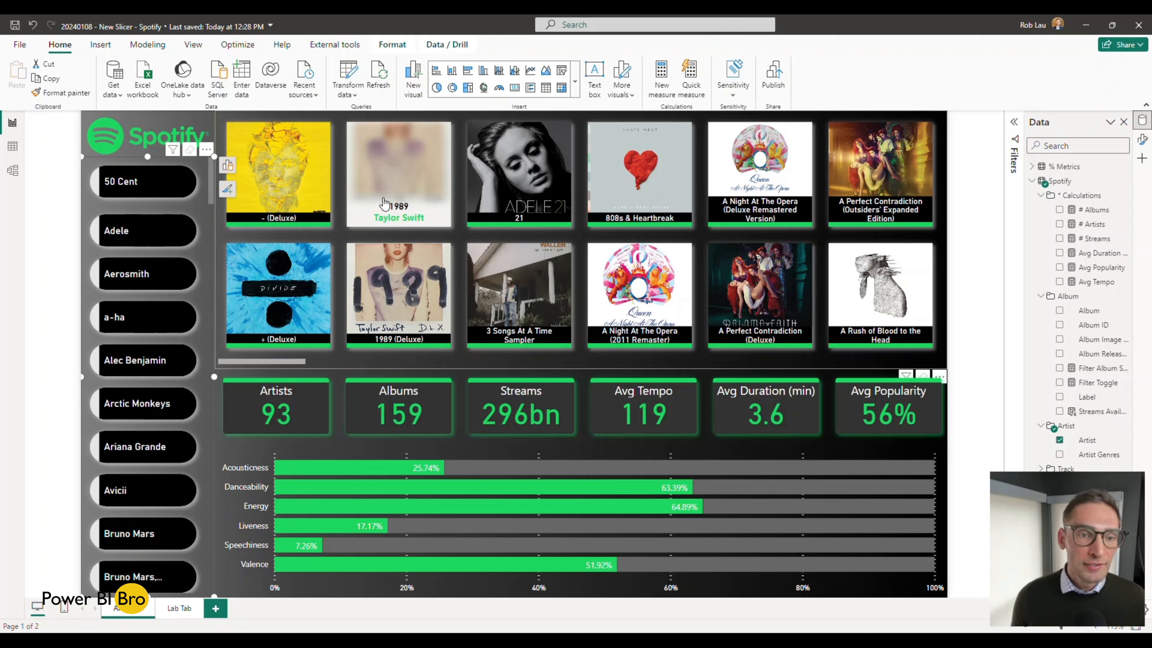
pyautogui.click(383, 203)
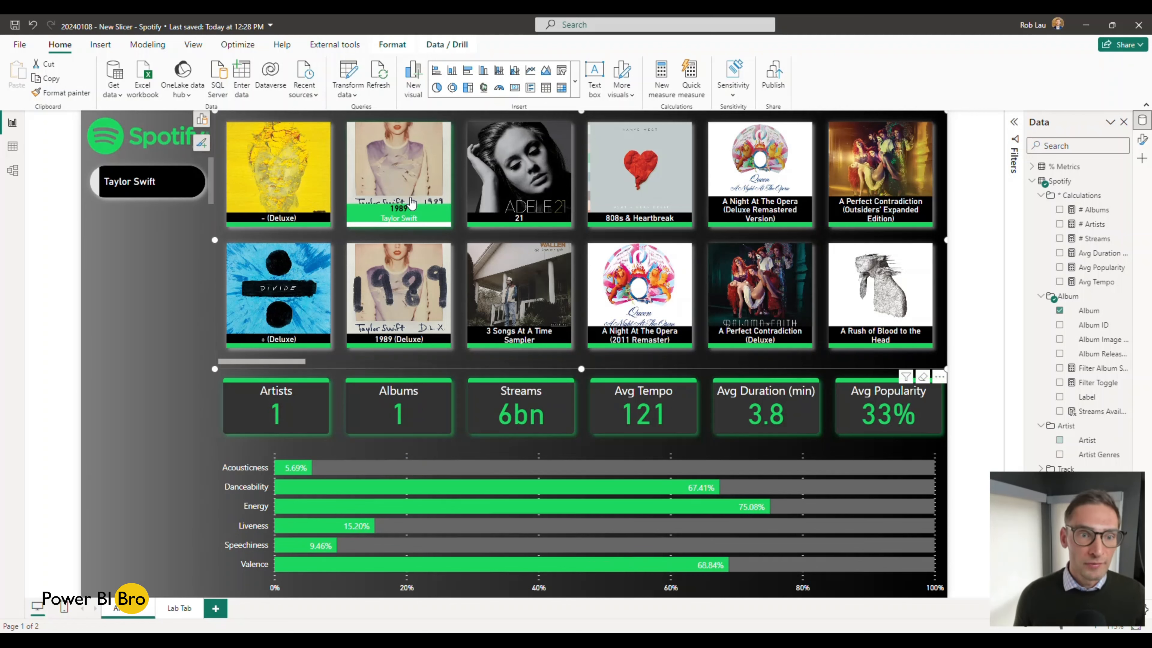
pyautogui.keyDown('ctrl'); pyautogui.click(518, 190); pyautogui.keyUp('ctrl')
pyautogui.keyDown('ctrl'); pyautogui.click(649, 184); pyautogui.keyUp('ctrl')
pyautogui.keyDown('ctrl'); pyautogui.click(760, 172); pyautogui.keyUp('ctrl')
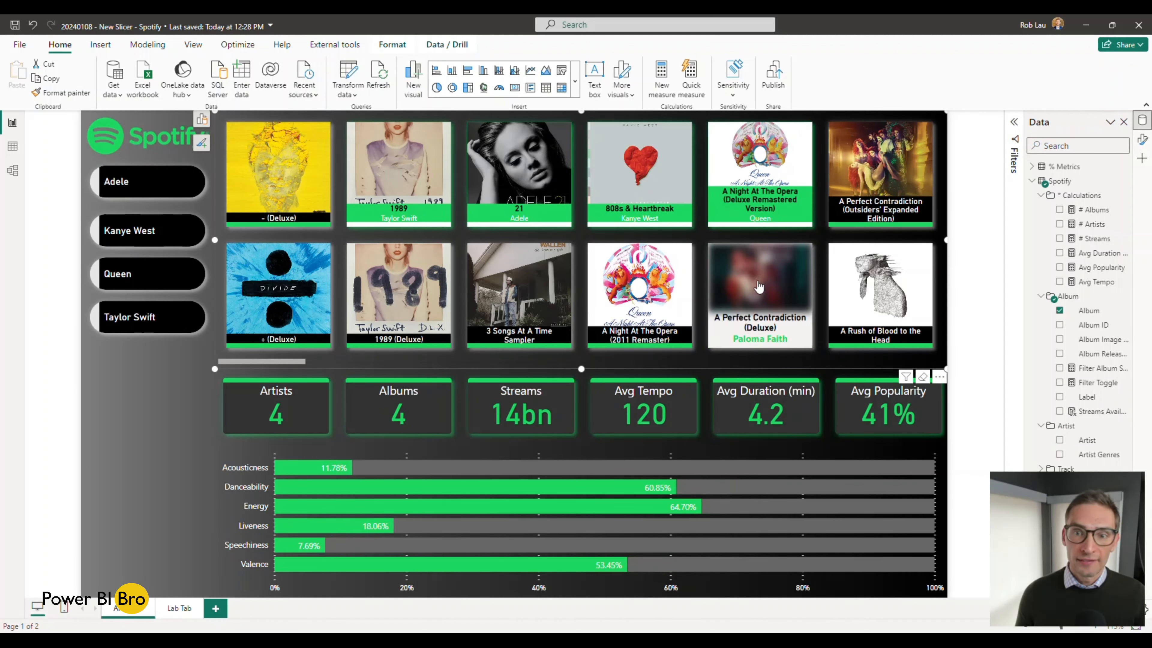
# Step: Add the albums A Perfect Contradiction (Deluxe), 3 Songs At A Time Sampler, 1989 (Deluxe) and + (Deluxe) to the selection
pyautogui.keyDown('ctrl'); pyautogui.click(760, 290); pyautogui.keyUp('ctrl')
pyautogui.keyDown('ctrl'); pyautogui.click(519, 286); pyautogui.keyUp('ctrl')
pyautogui.keyDown('ctrl'); pyautogui.click(406, 307); pyautogui.keyUp('ctrl')
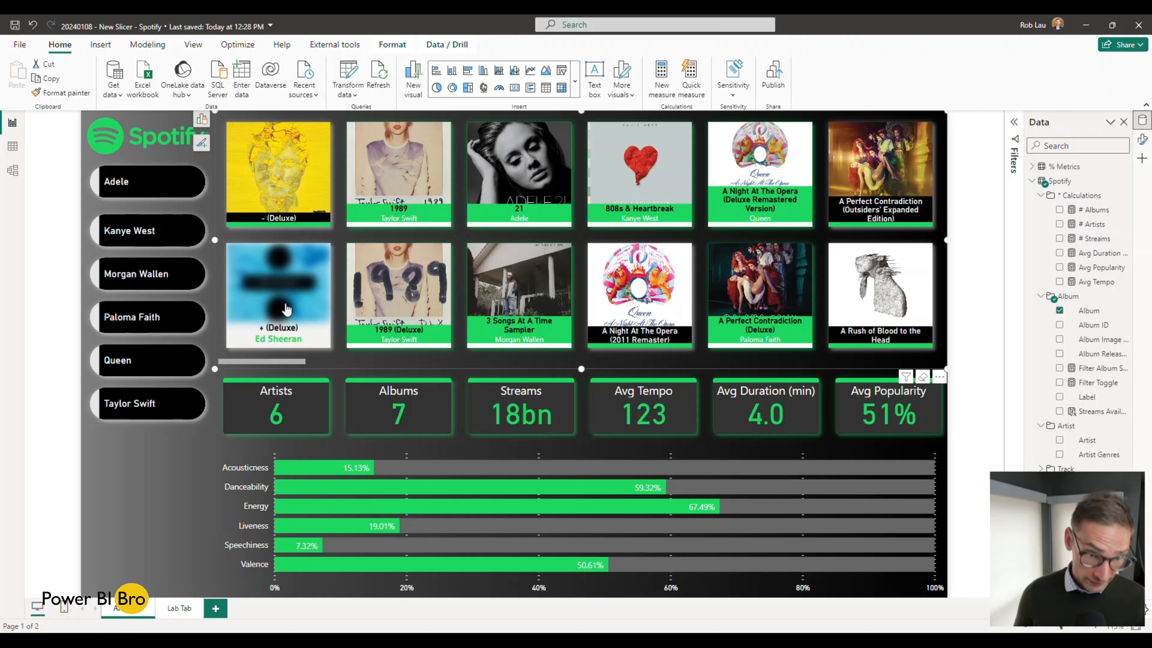
pyautogui.click(286, 309)
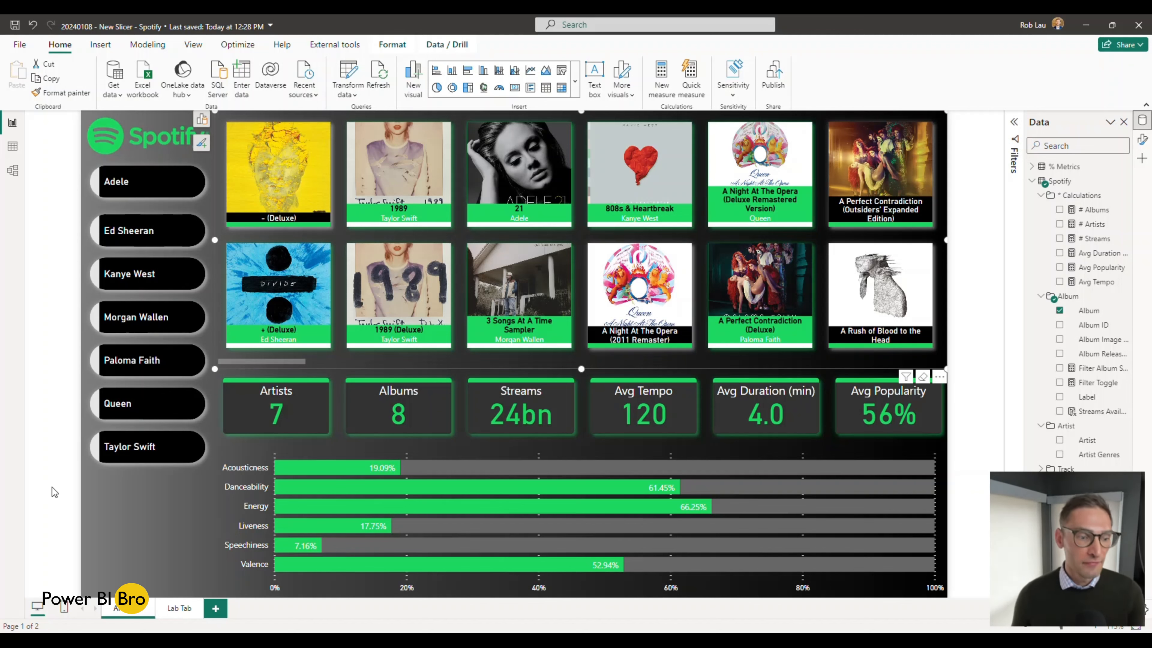
# Step: Delete the existing artist slicer from the Lab Tab page so that only the Spotify logo remains
pyautogui.click(179, 608)
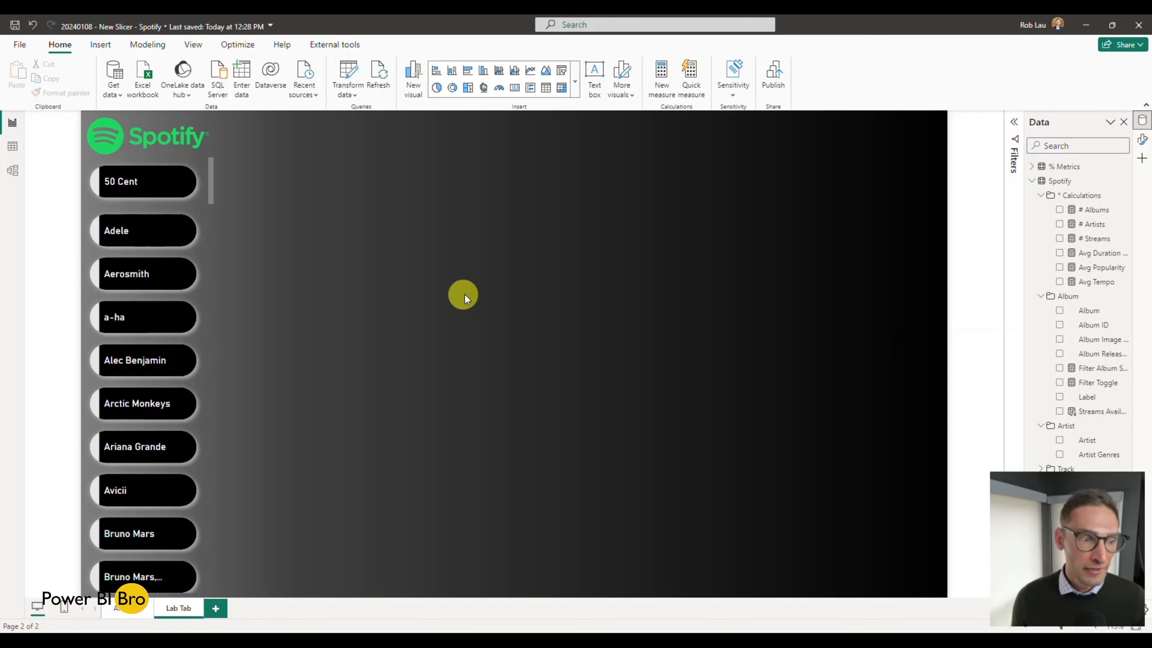
pyautogui.click(130, 617)
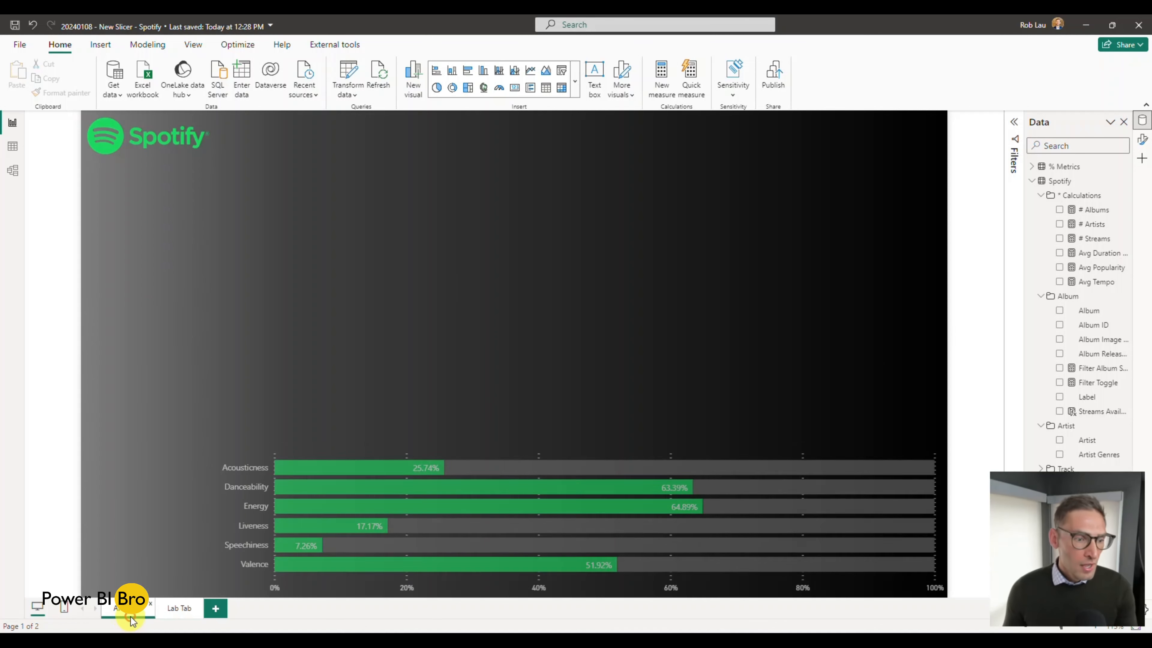
pyautogui.click(184, 612)
pyautogui.click(208, 342)
pyautogui.press('Delete')
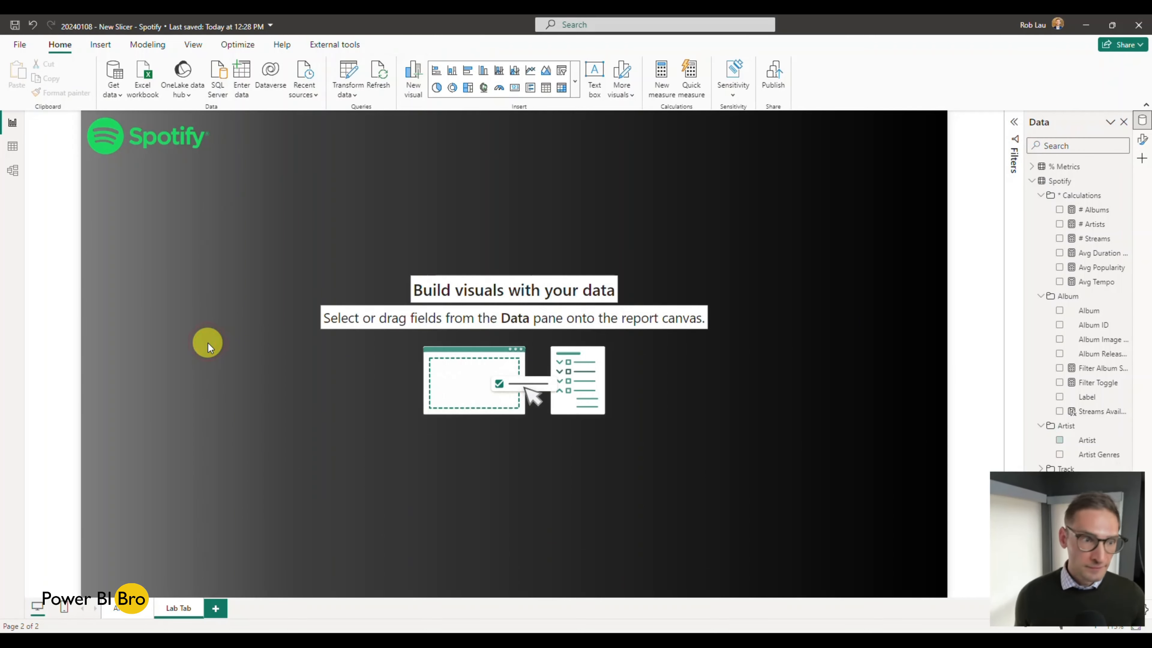
# Step: Copy the artist slicer from the first report page onto the Lab Tab page without syncing the two
pyautogui.click(118, 608)
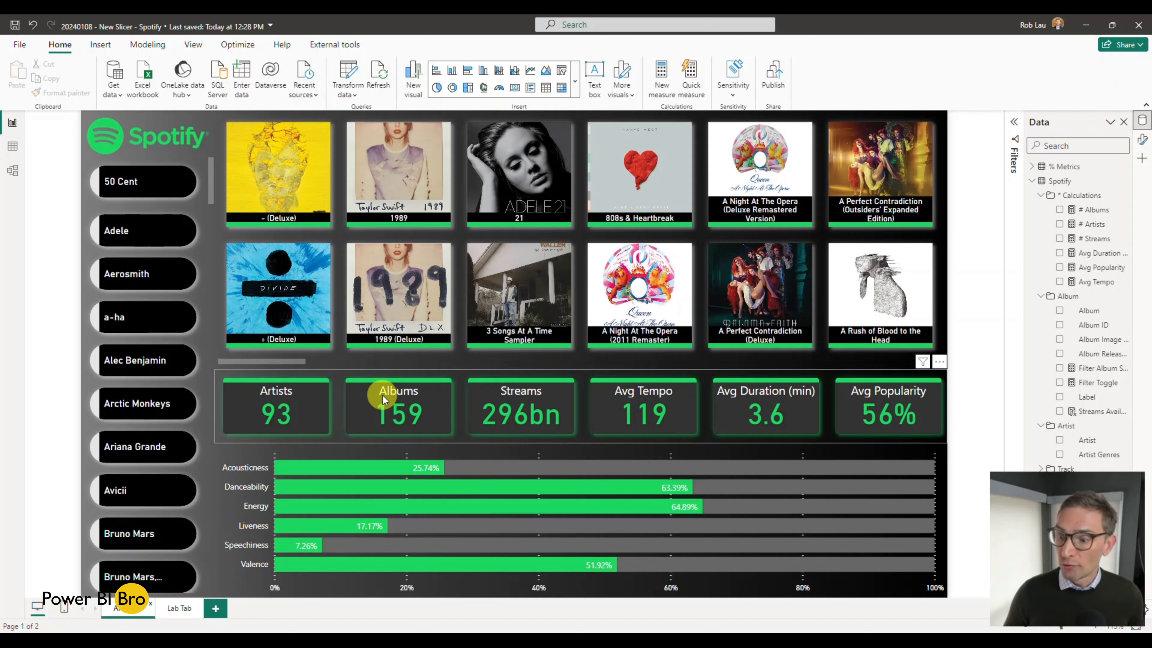
pyautogui.moveTo(504, 486)
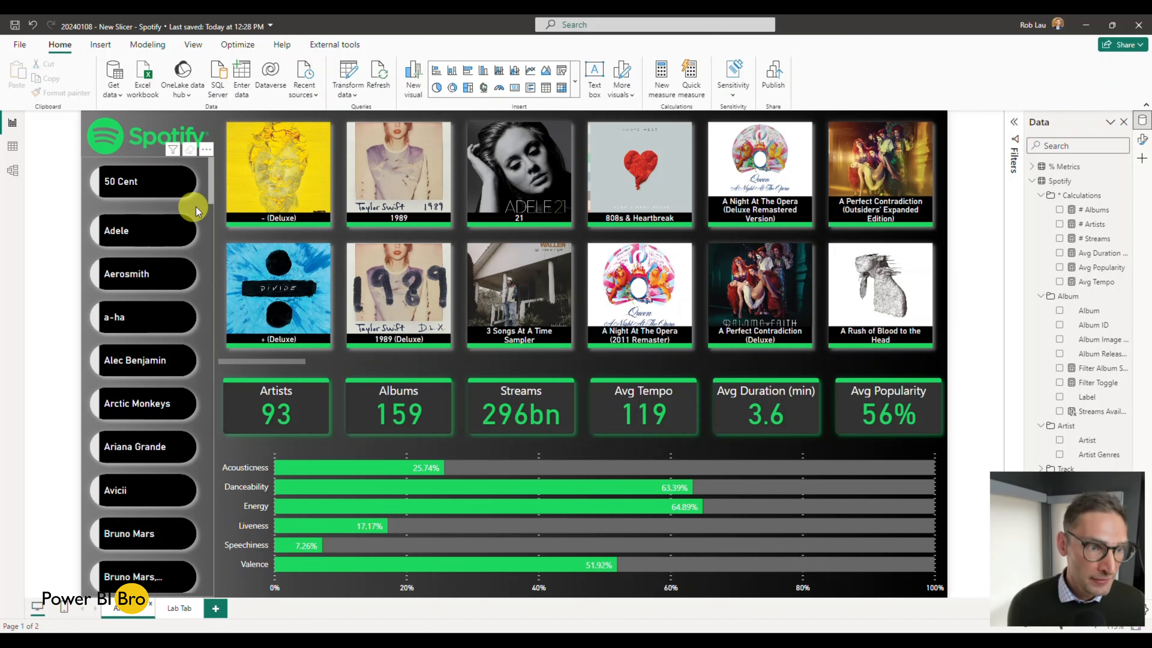
pyautogui.click(206, 341)
pyautogui.hotkey('ctrl', 'c')
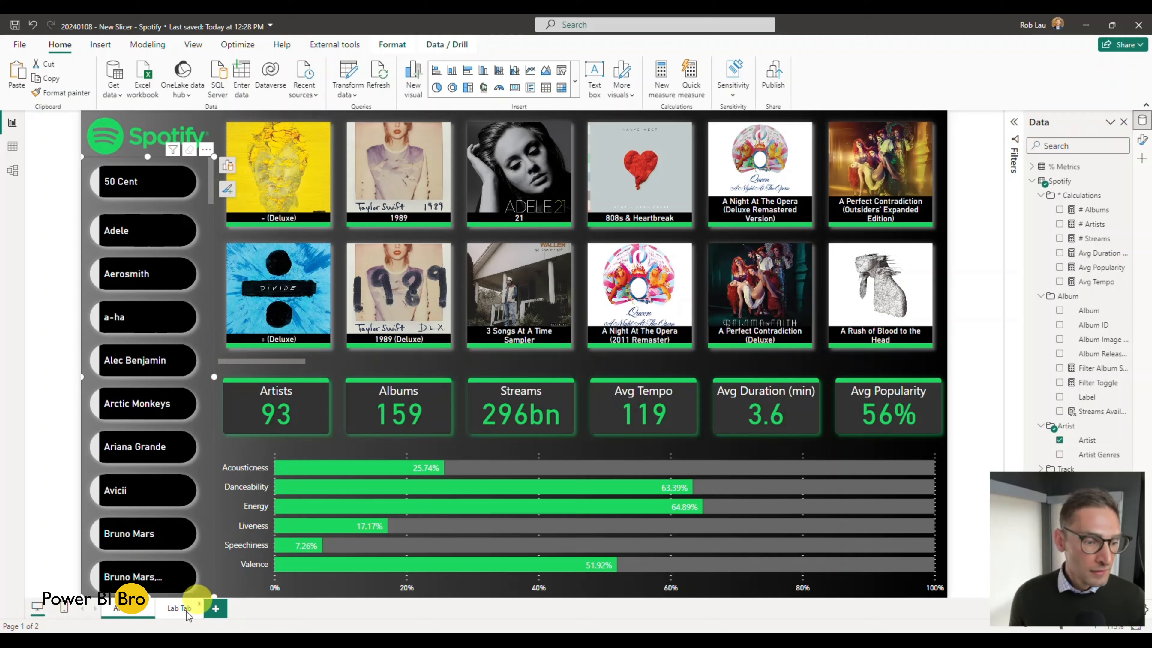
pyautogui.click(179, 608)
pyautogui.hotkey('ctrl', 'v')
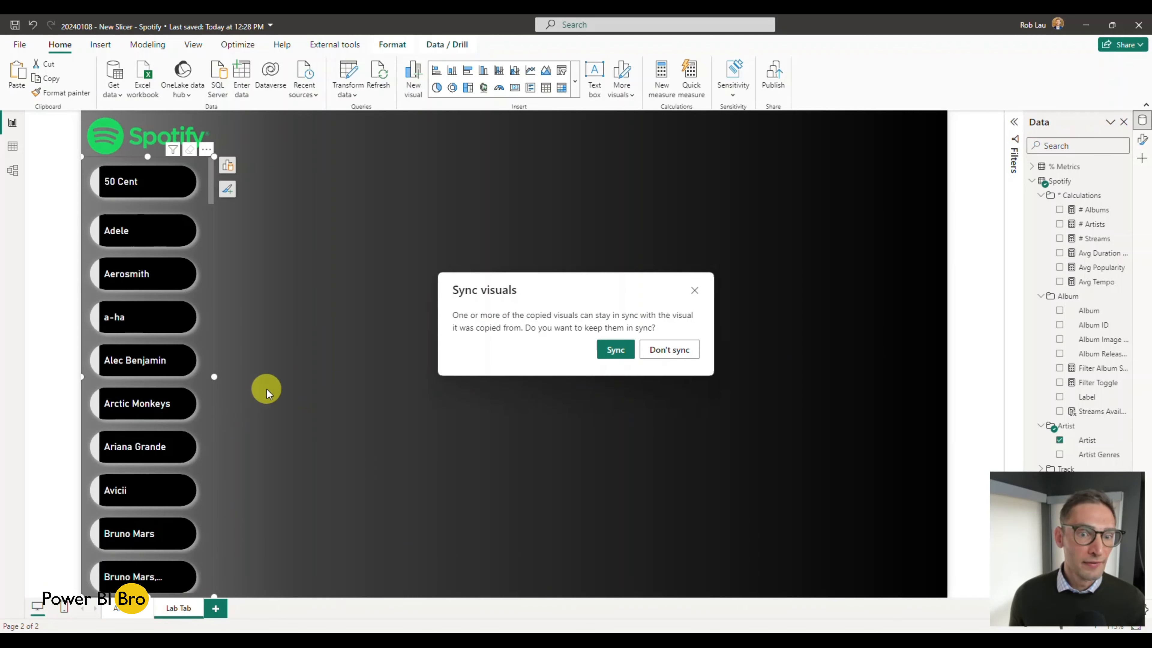
pyautogui.click(676, 354)
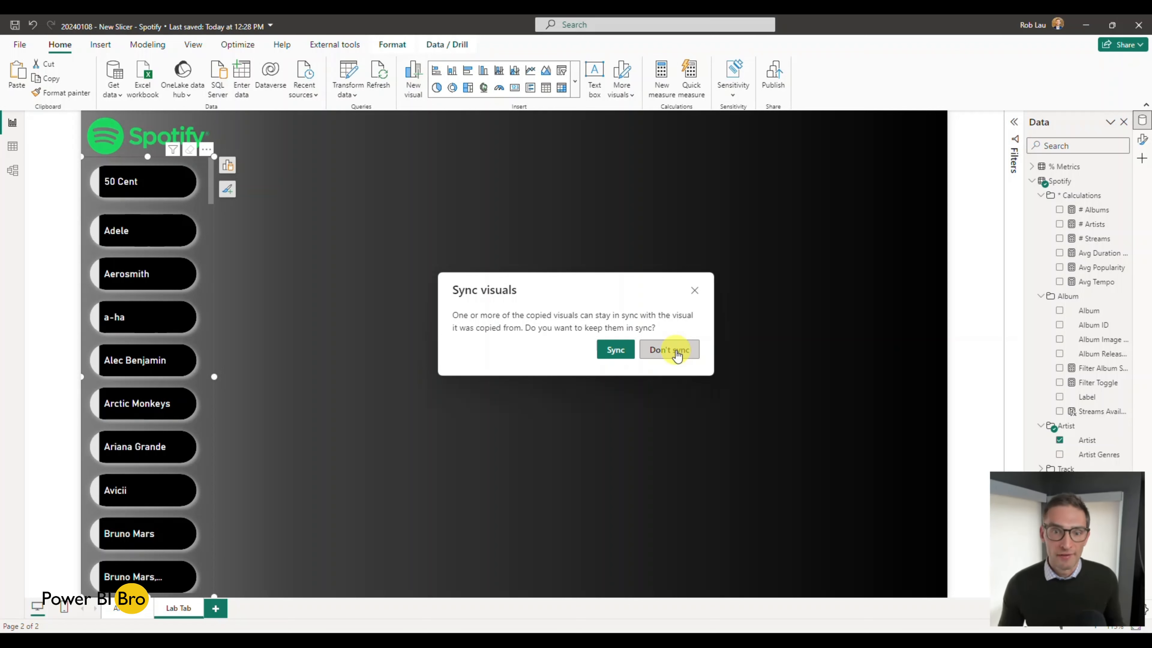
pyautogui.click(676, 355)
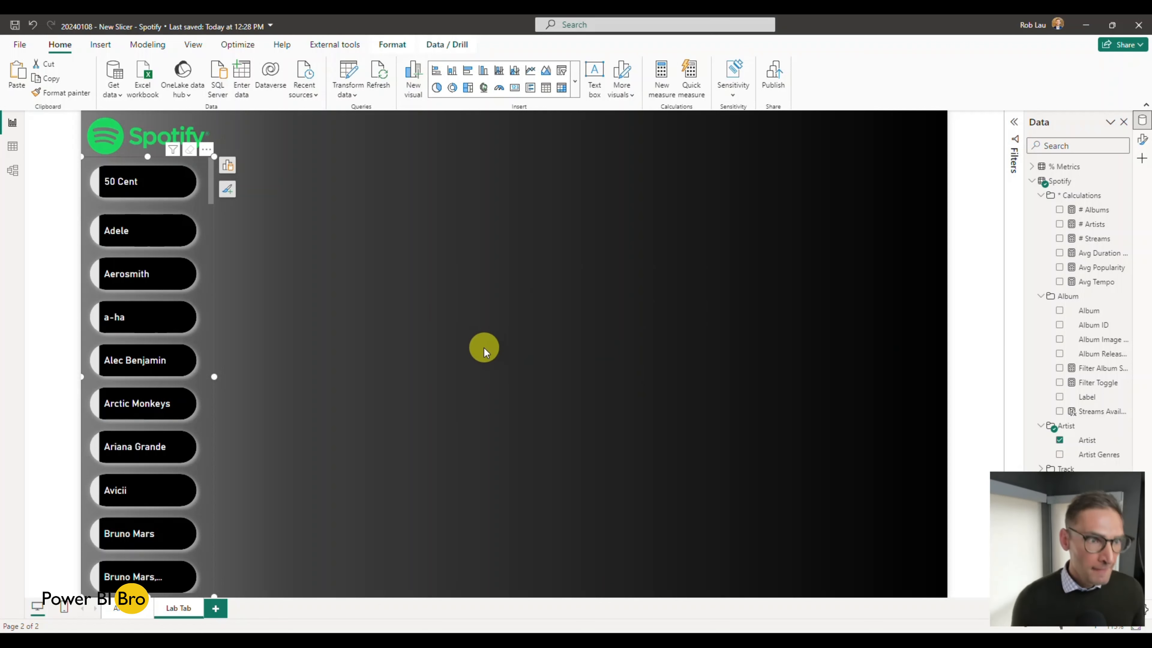
# Step: Move the pasted artist slicer towards the middle of the Lab Tab page and extend it up to the page's upper edge
pyautogui.scroll(-10, 212, 301)
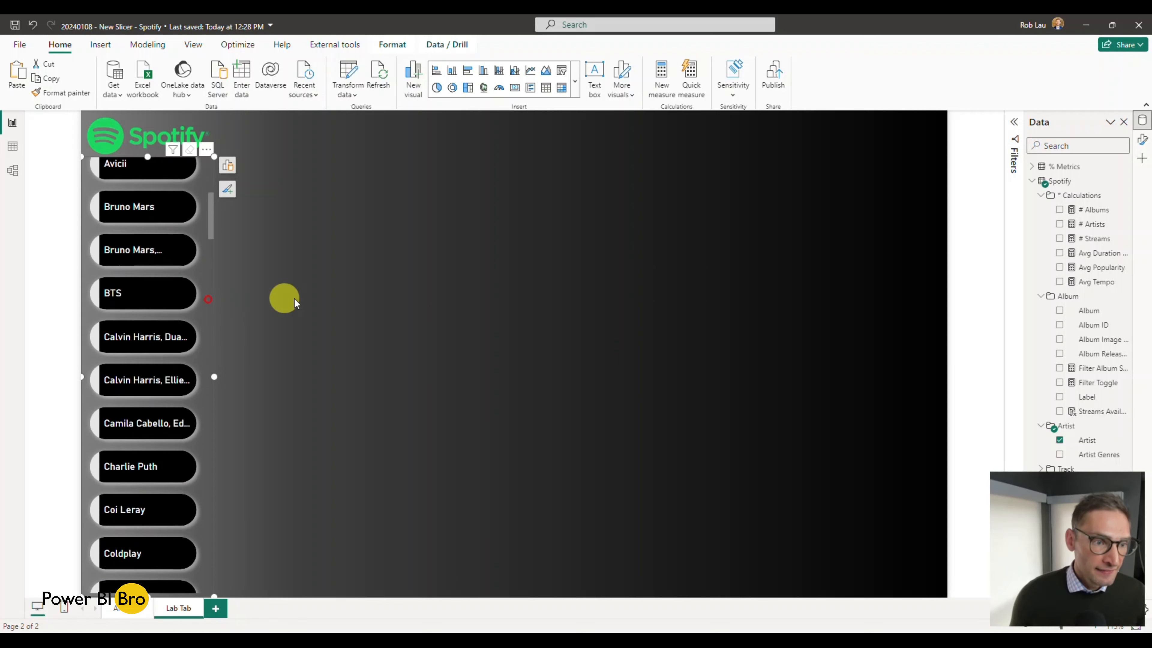
pyautogui.moveTo(207, 223); pyautogui.dragTo(456, 234)
pyautogui.moveTo(406, 158); pyautogui.dragTo(406, 108)
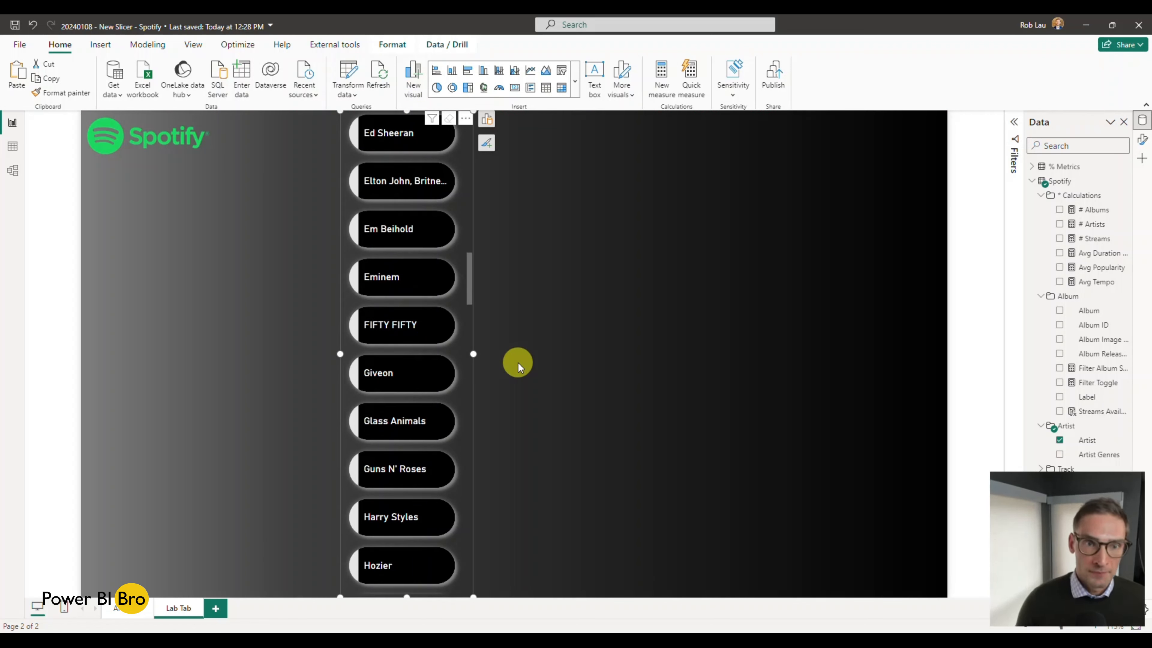
pyautogui.click(594, 308)
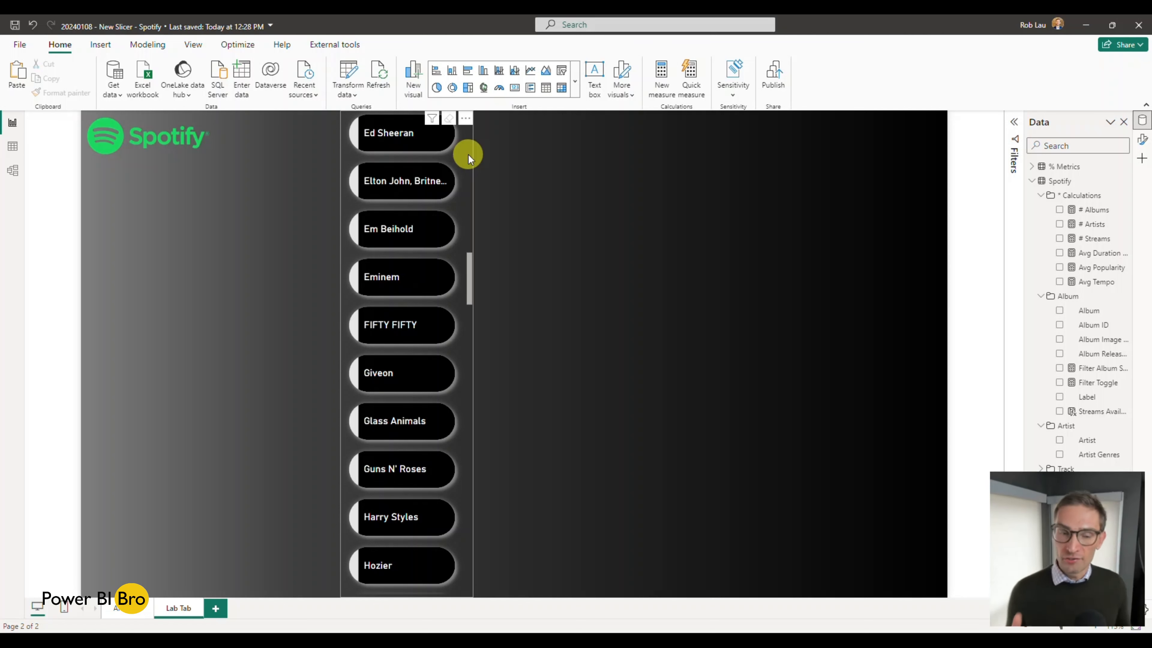
# Step: Insert an empty slicer of the new type and place it directly beside the artist slicer, on its right side
pyautogui.click(401, 223)
pyautogui.click(432, 242)
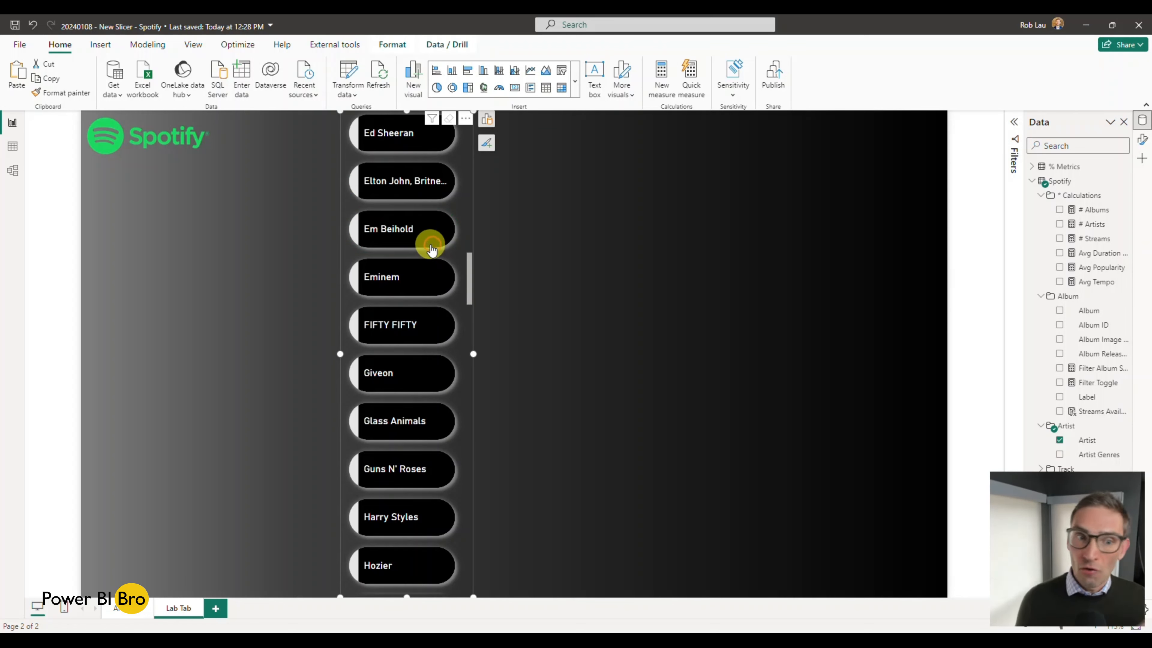
pyautogui.click(575, 82)
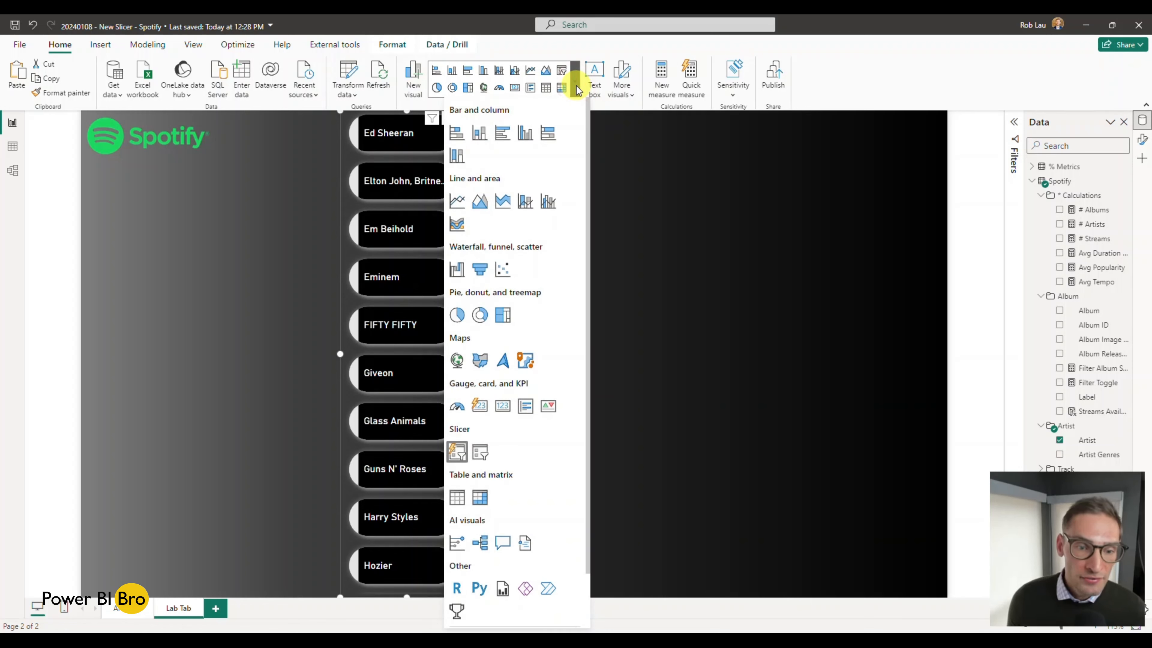
pyautogui.click(660, 386)
pyautogui.click(635, 224)
pyautogui.click(575, 88)
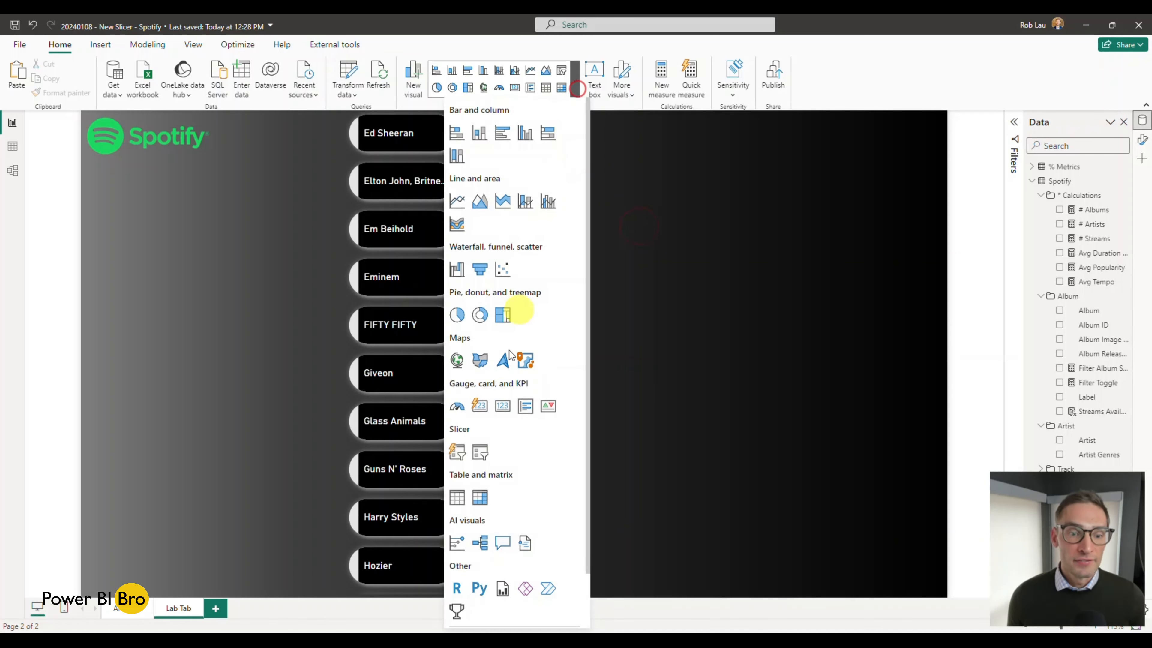
pyautogui.click(458, 452)
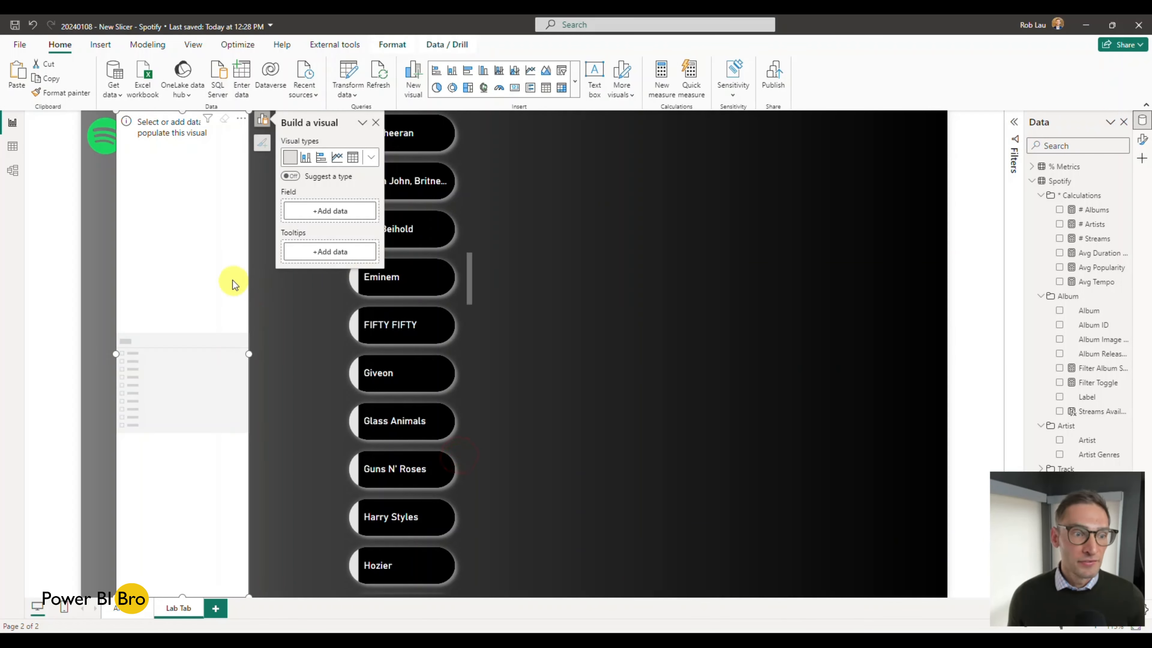
pyautogui.moveTo(232, 280); pyautogui.dragTo(591, 291)
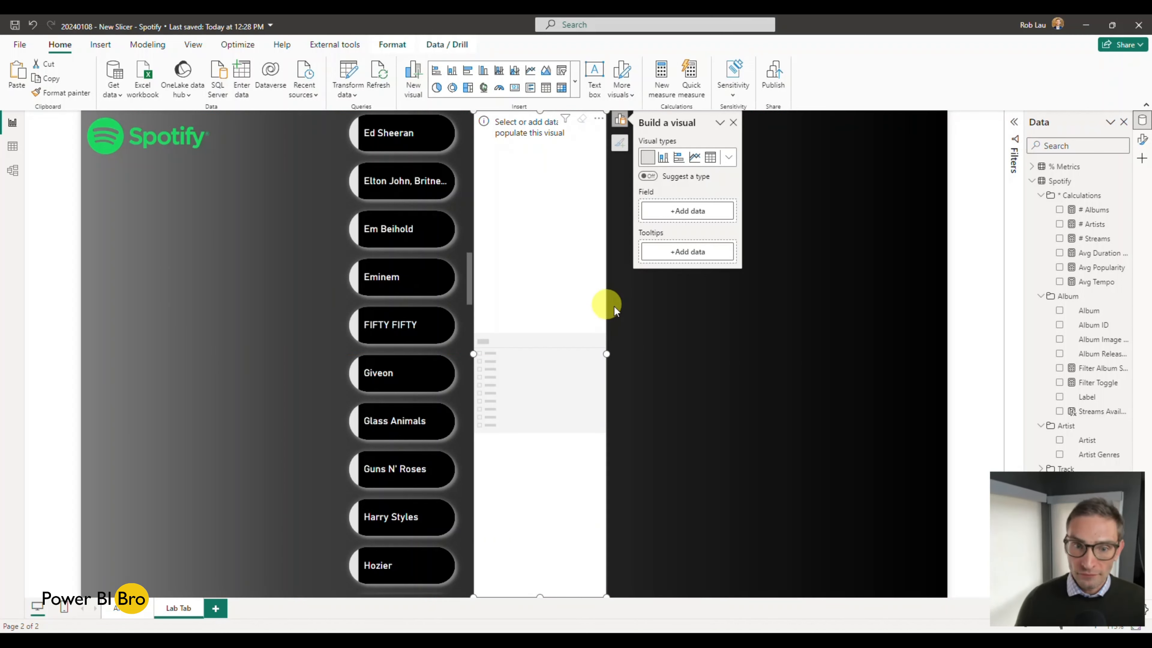
# Step: Open the formatting options for the empty new slicer
pyautogui.scroll(2, 581, 311)
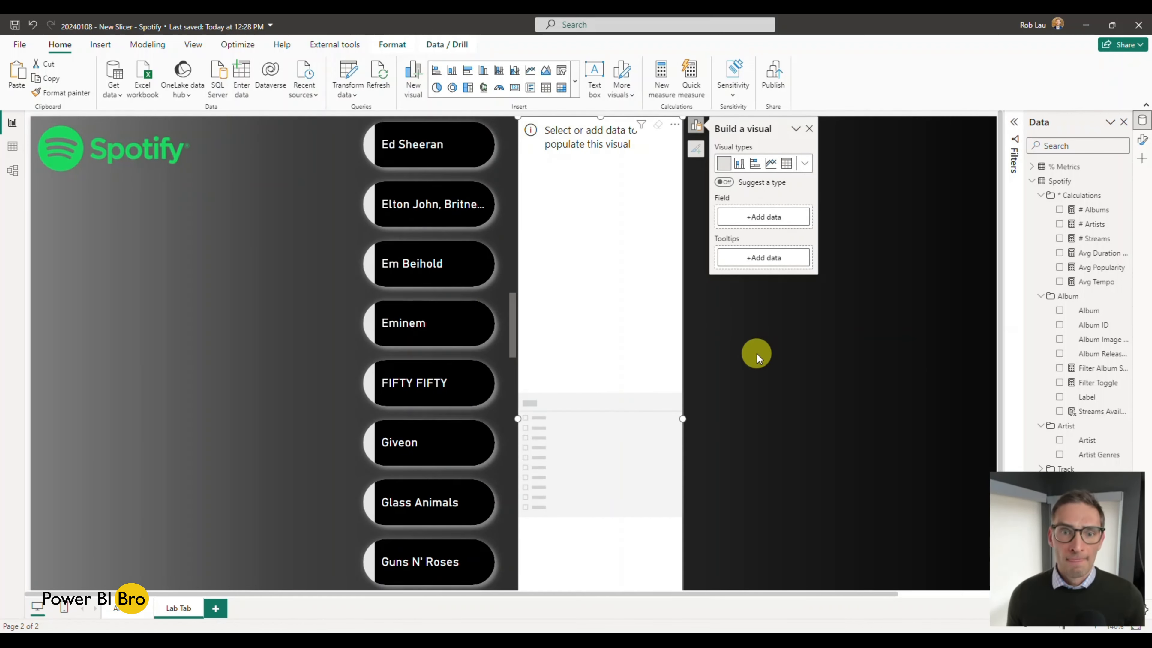
pyautogui.scroll(1, 757, 354)
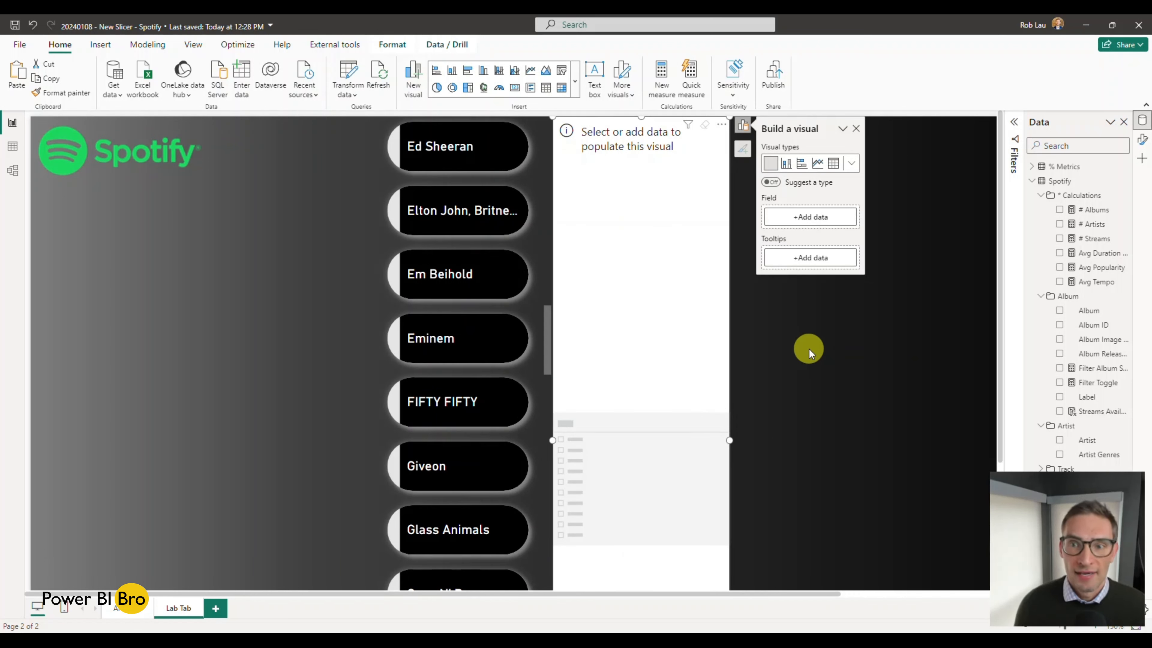
pyautogui.click(1142, 145)
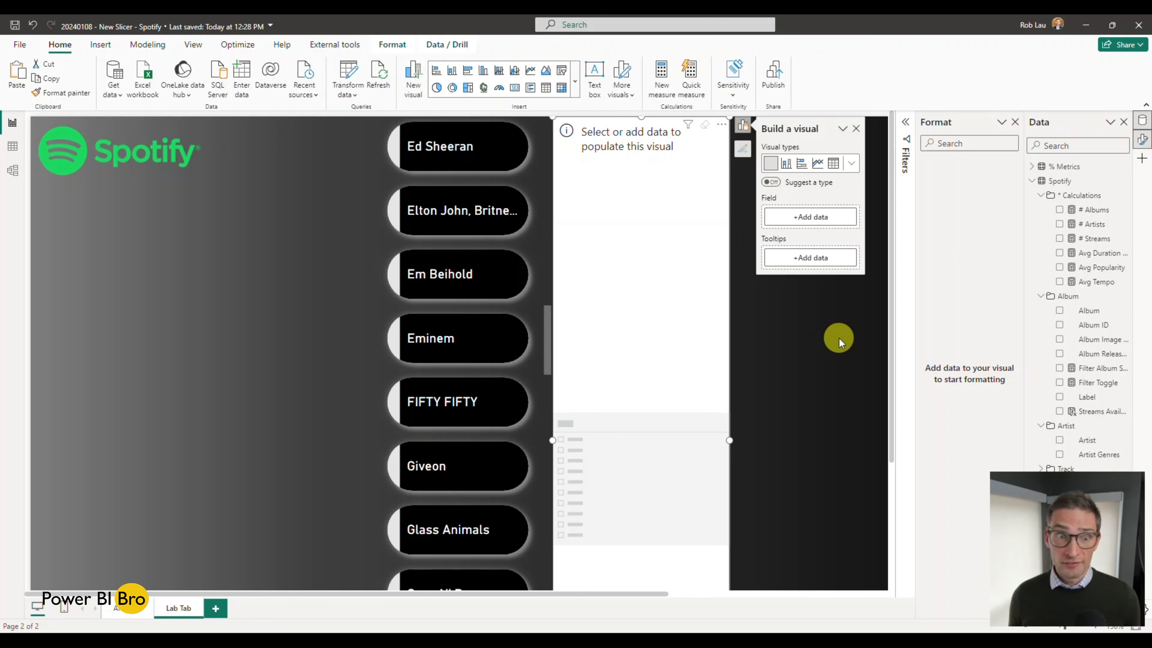
# Step: Populate the empty new slicer beside the existing artist slicer with the Artist field
pyautogui.click(380, 240)
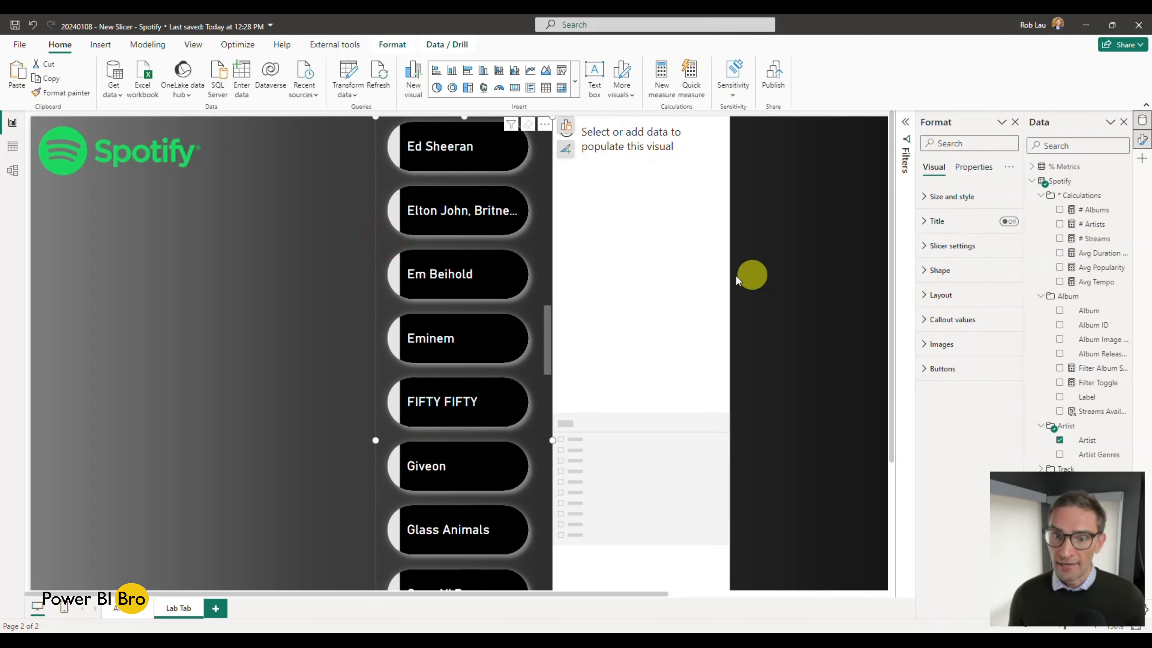
pyautogui.click(708, 283)
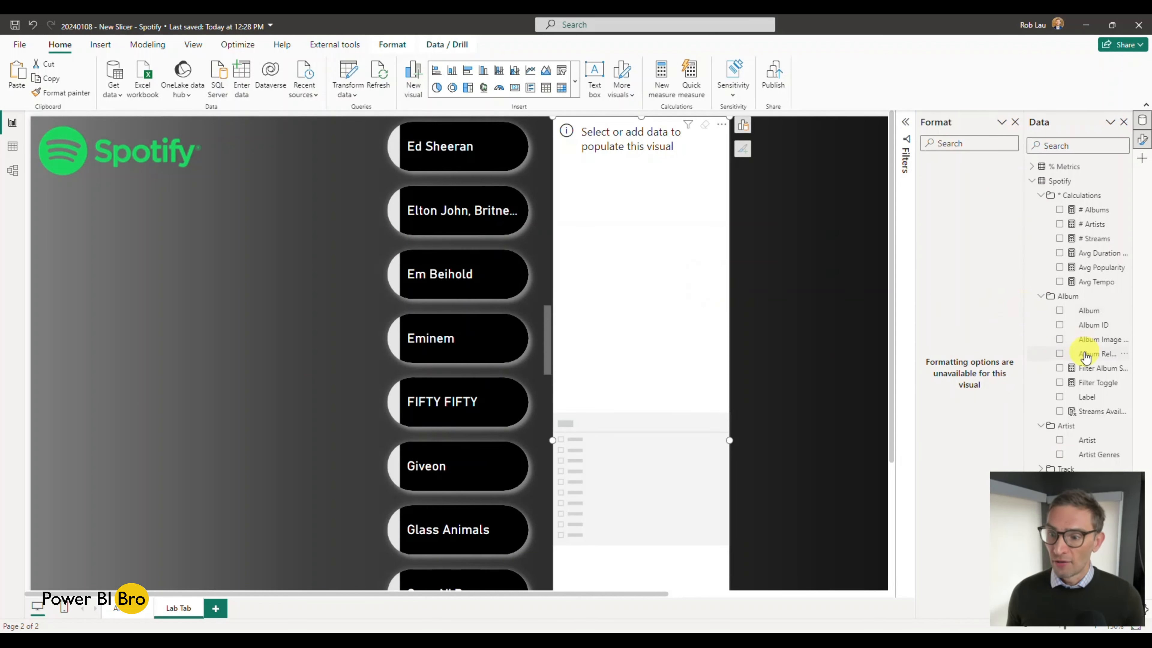
pyautogui.click(1059, 439)
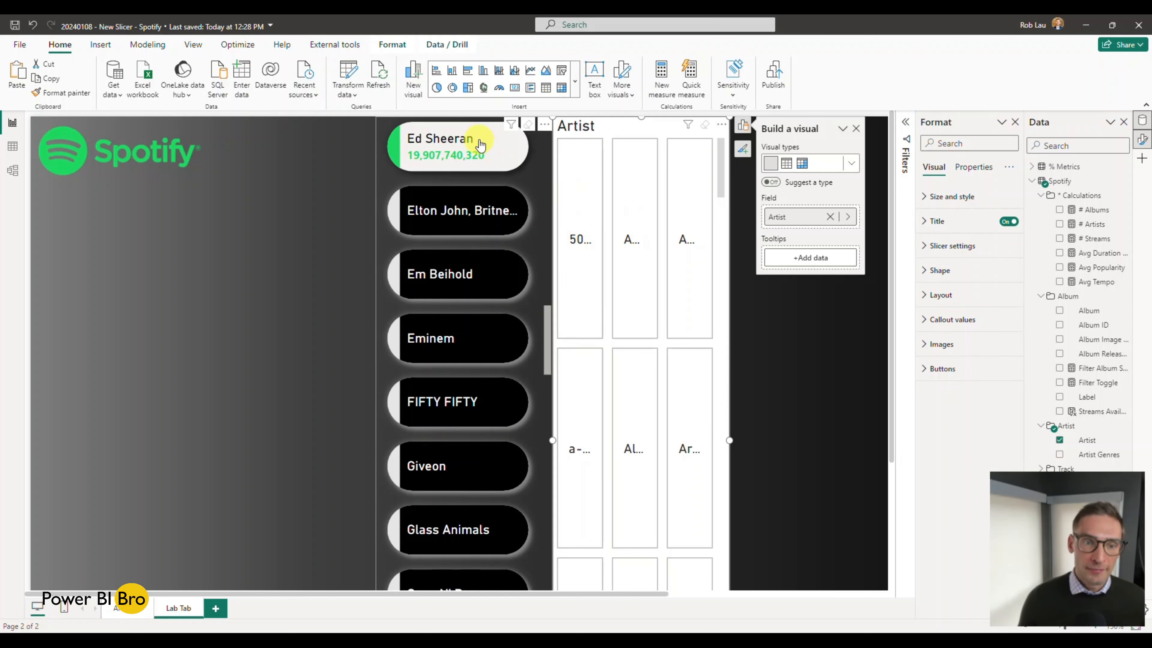
# Step: Turn off the title and the background of the new Artist slicer
pyautogui.click(1009, 222)
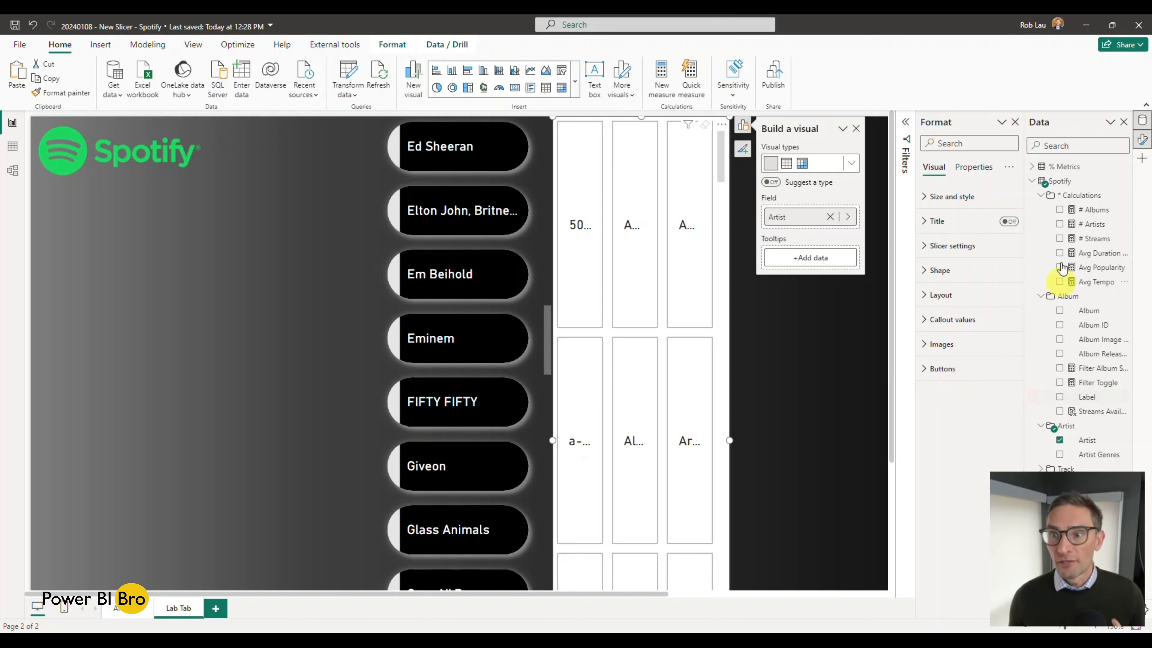
pyautogui.click(924, 198)
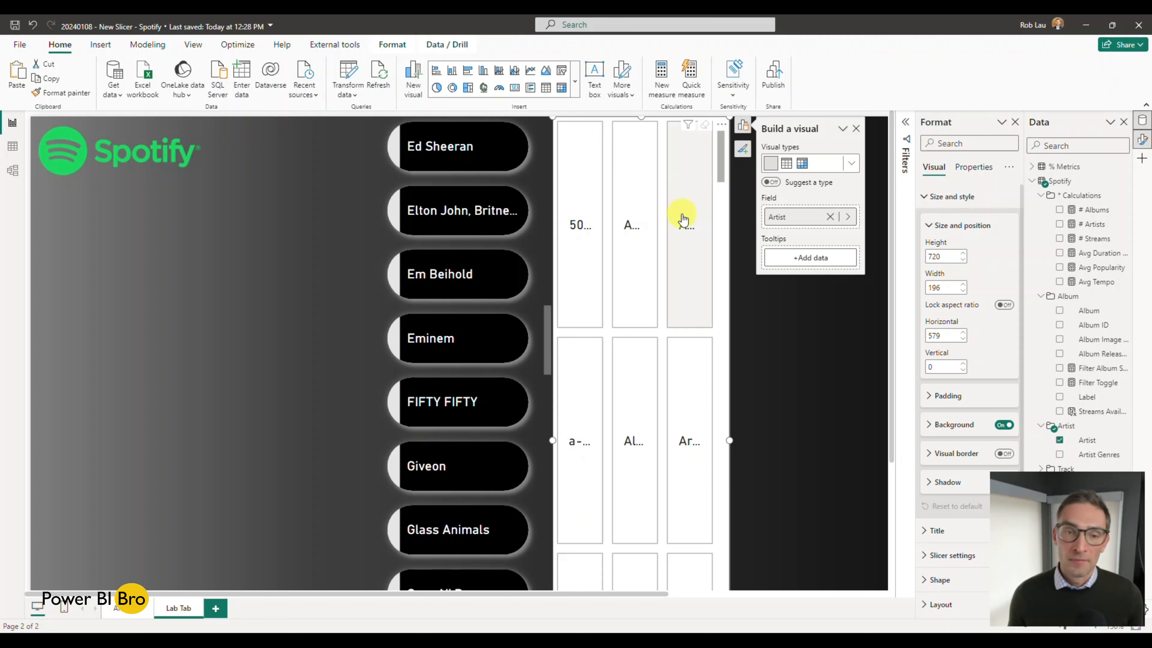
pyautogui.click(1004, 425)
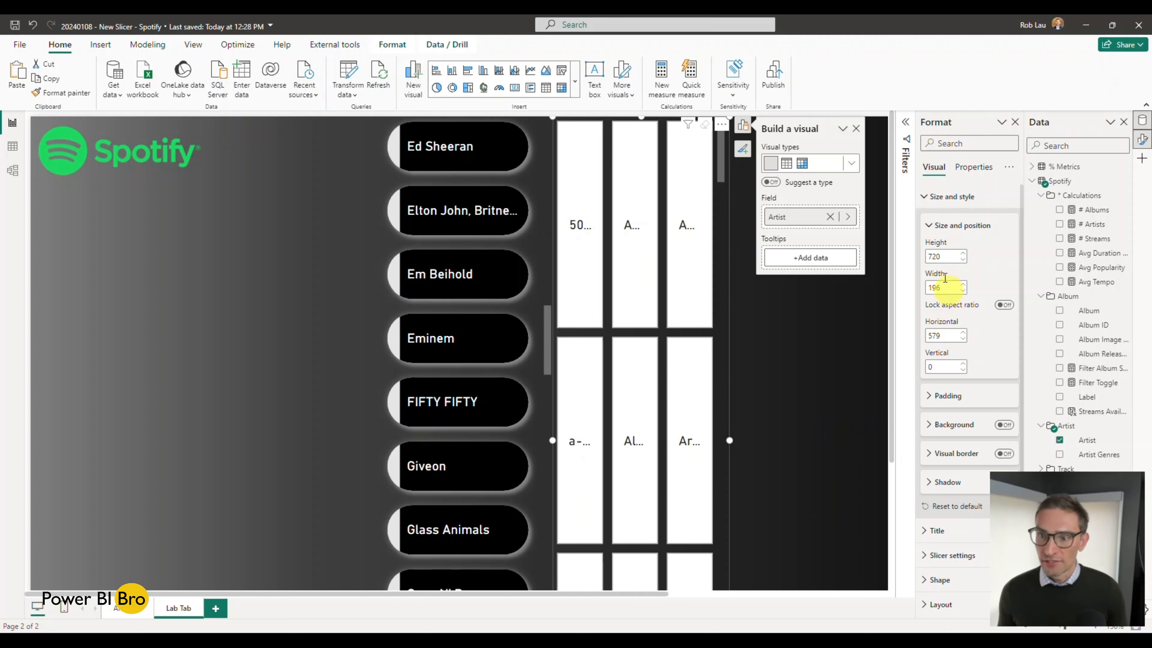
# Step: Review the size, position and padding settings of the new slicer
pyautogui.scroll(-3, 989, 334)
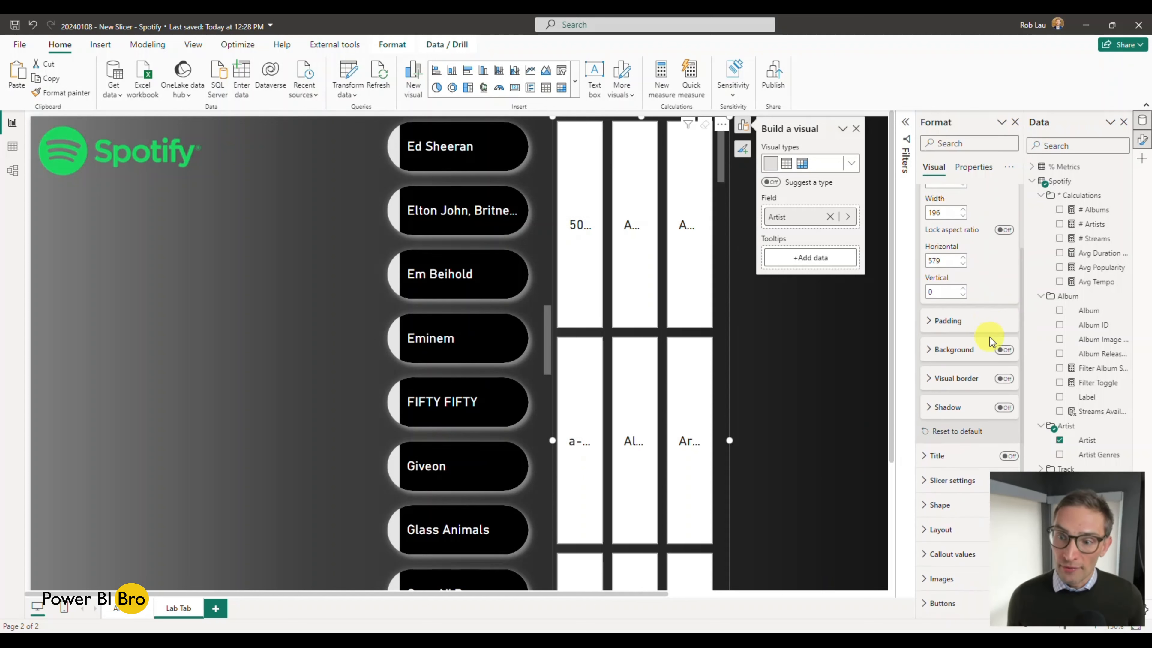
pyautogui.click(947, 319)
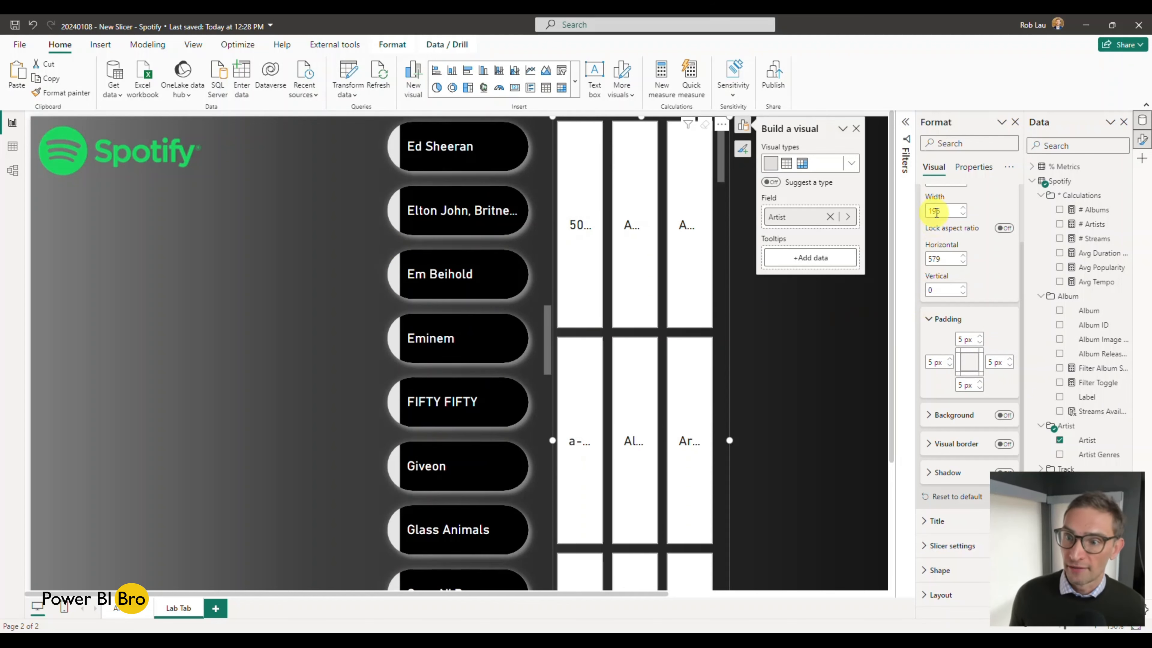
pyautogui.scroll(3, 930, 218)
pyautogui.click(928, 223)
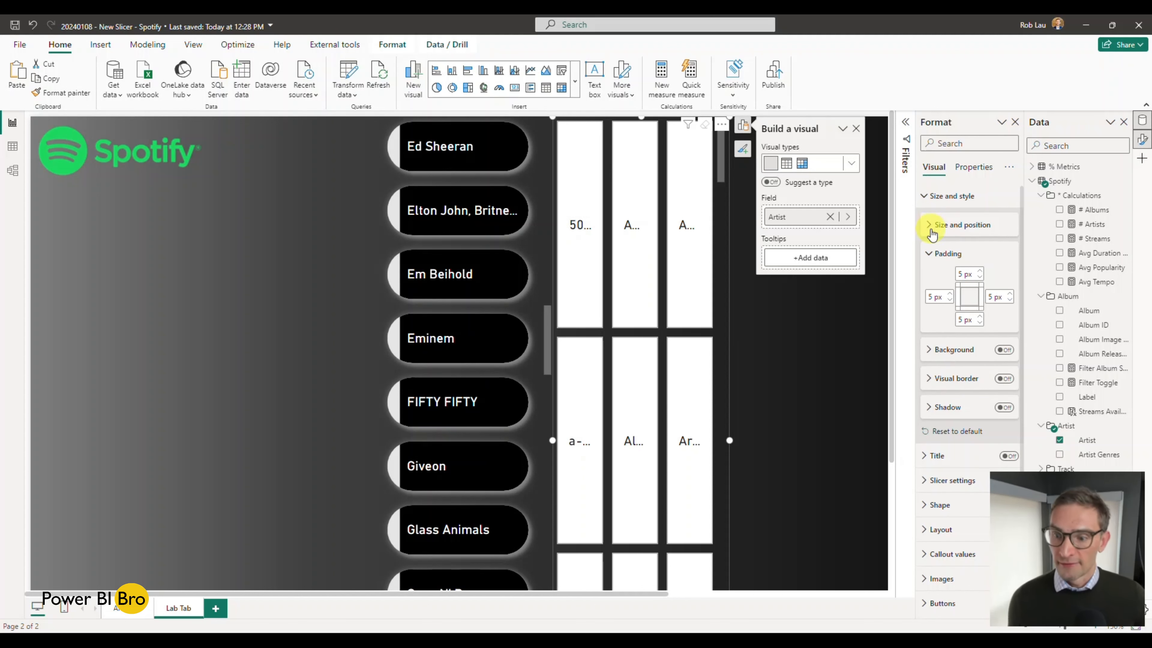
pyautogui.scroll(-3, 951, 343)
pyautogui.scroll(3, 680, 292)
pyautogui.click(821, 286)
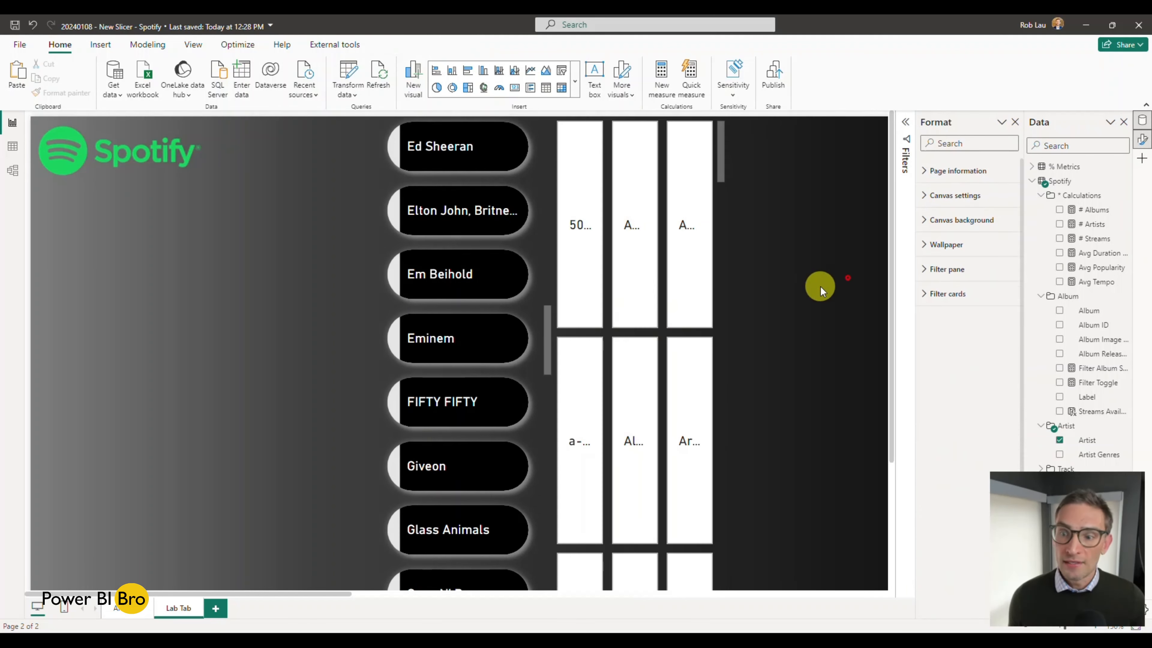
pyautogui.click(725, 257)
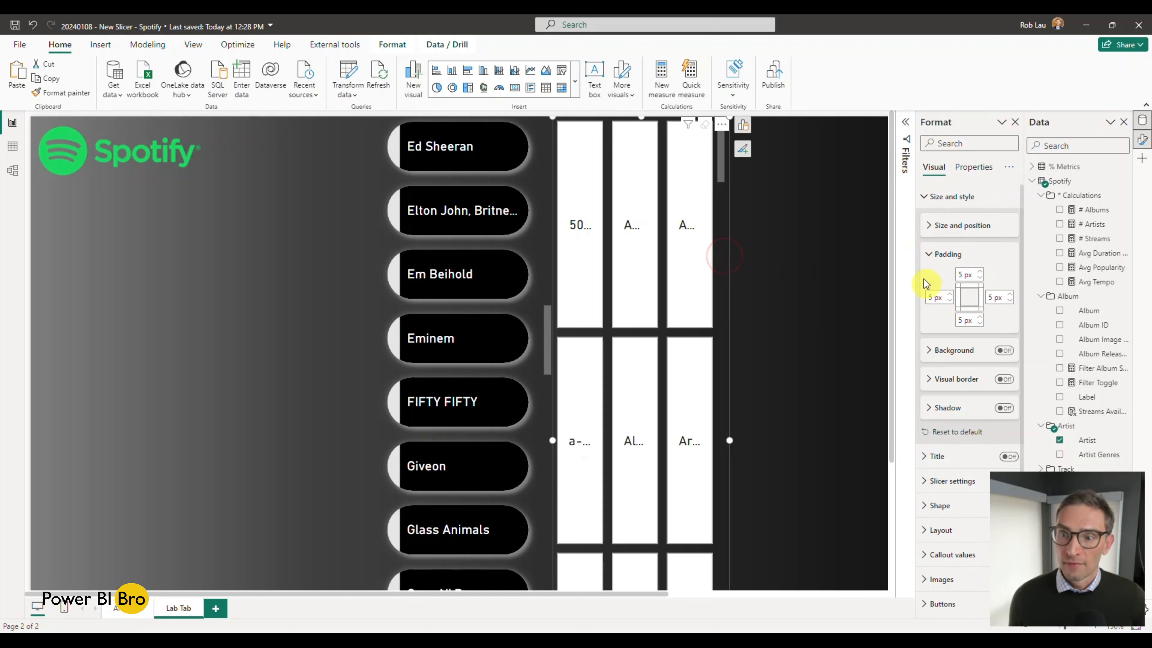
pyautogui.click(928, 196)
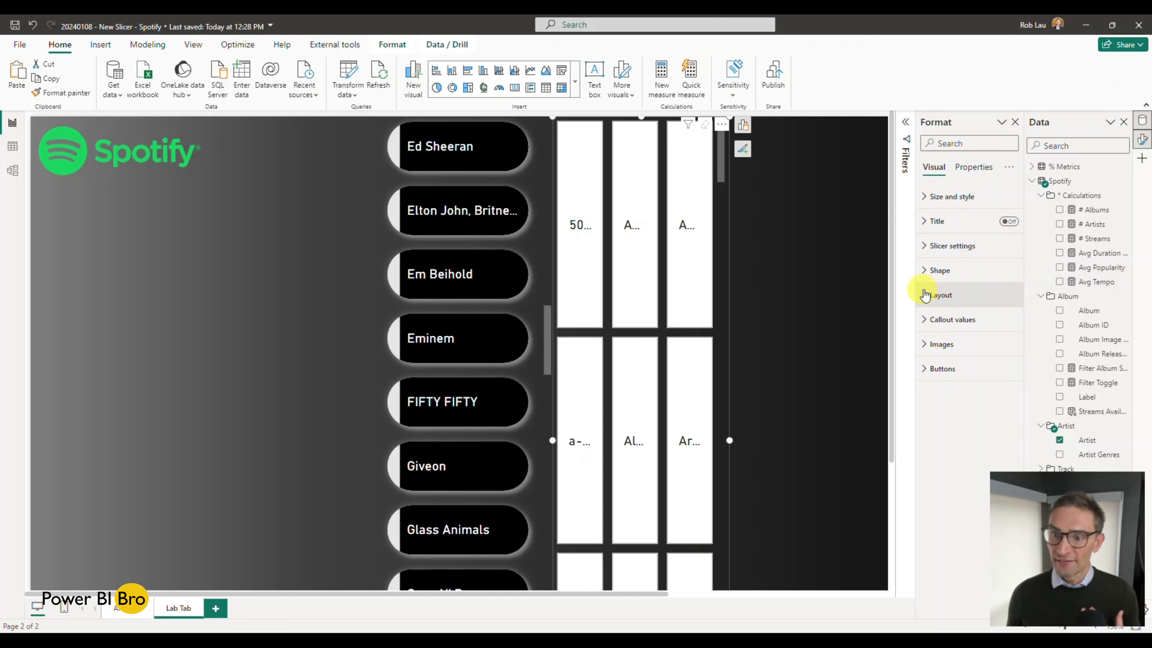
# Step: Arrange the new slicer's cards in a layout of 10 rows and 1 column
pyautogui.click(940, 295)
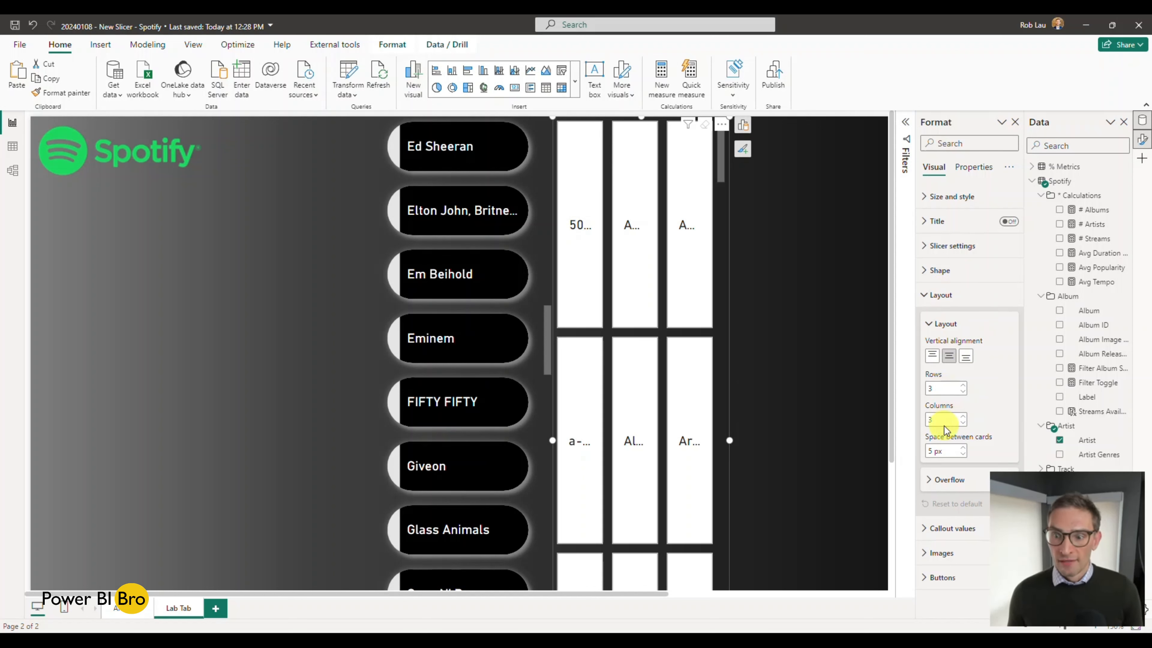
pyautogui.scroll(-5, 656, 383)
pyautogui.scroll(5, 658, 386)
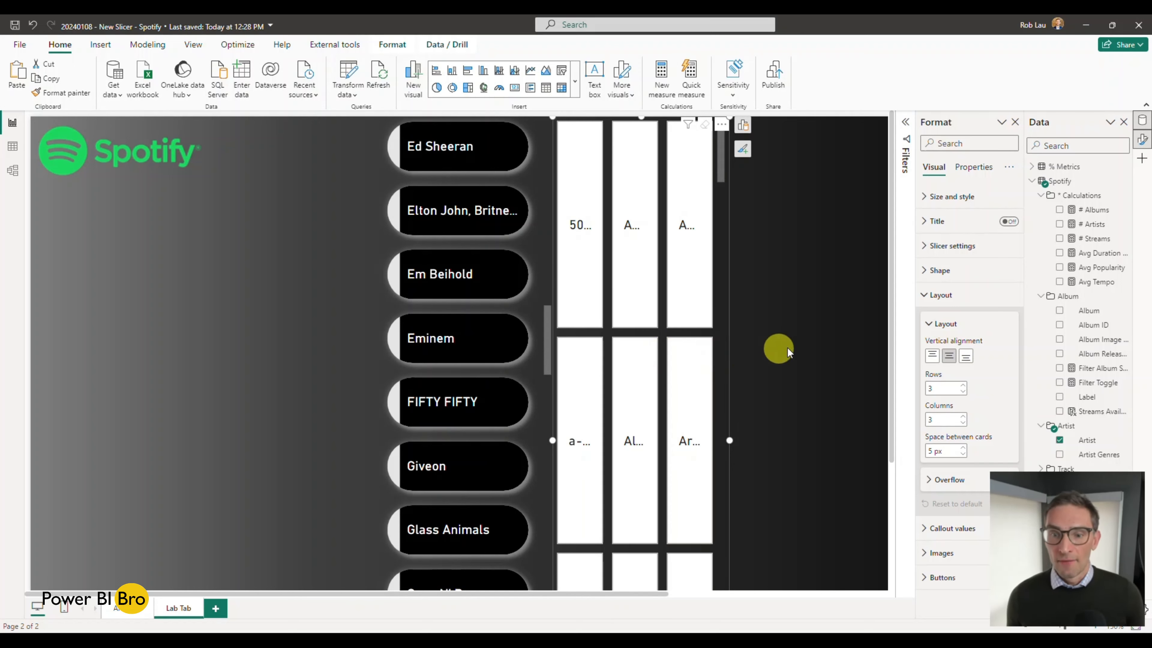
pyautogui.scroll(-5, 806, 353)
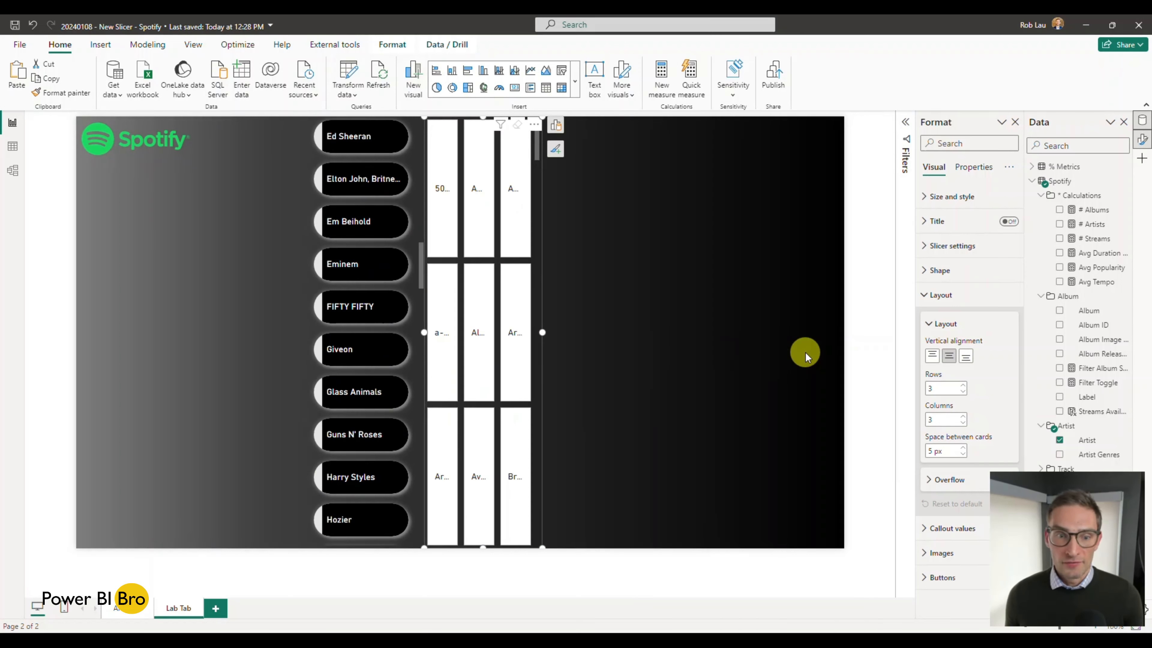
pyautogui.scroll(1, 805, 353)
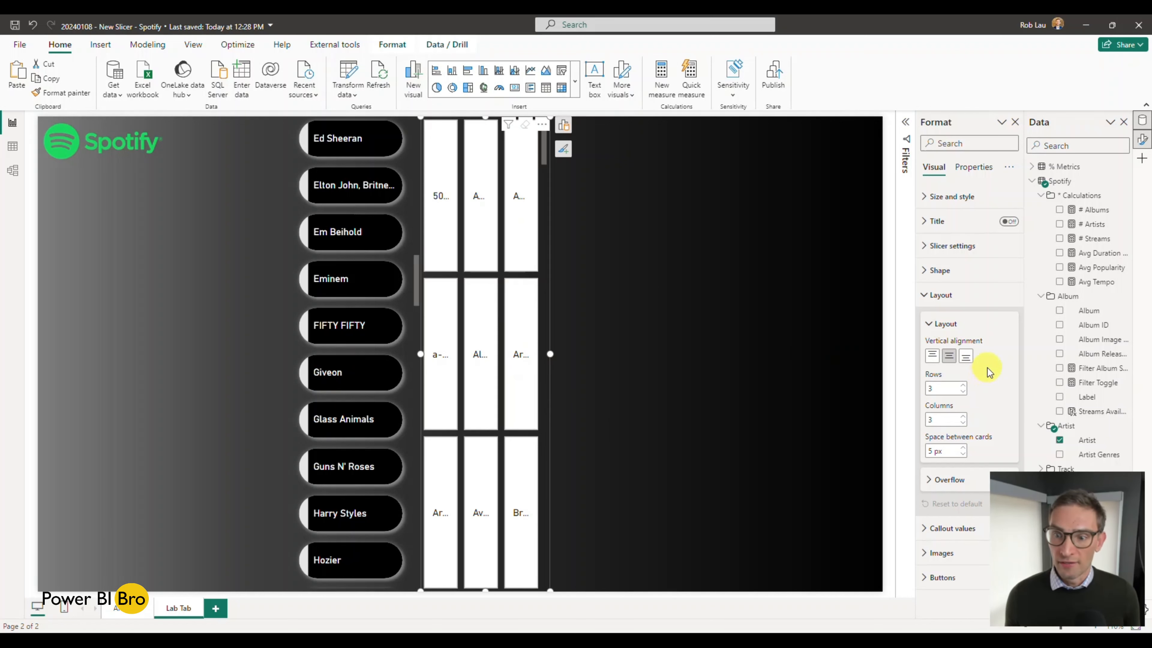
pyautogui.click(962, 385)
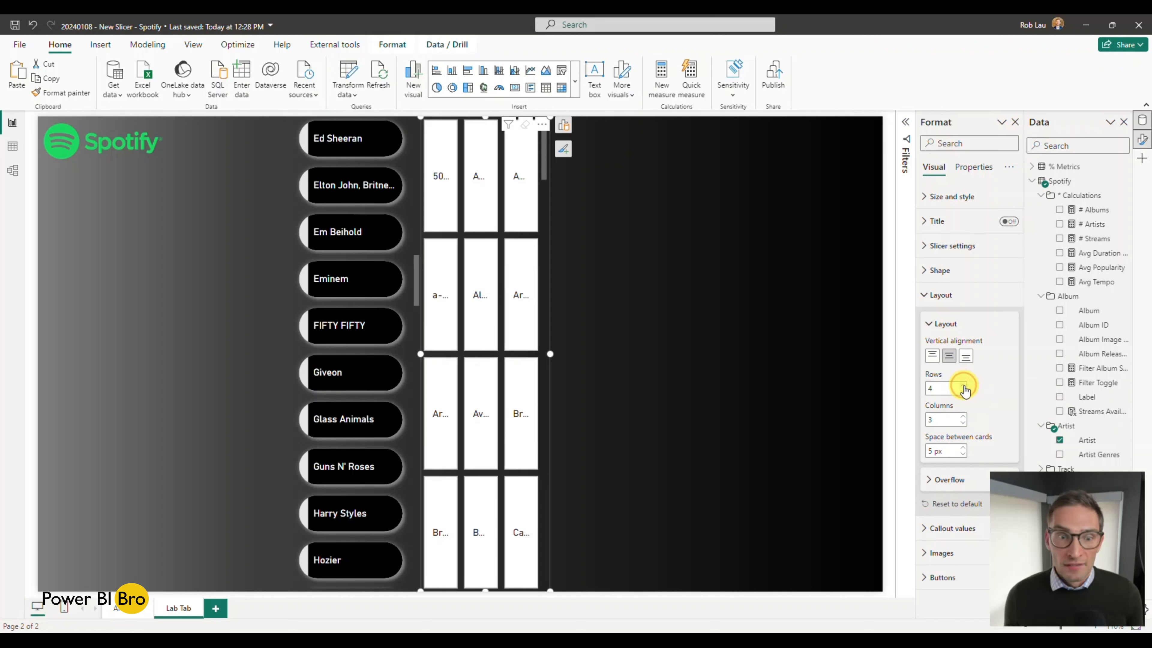
pyautogui.click(963, 385)
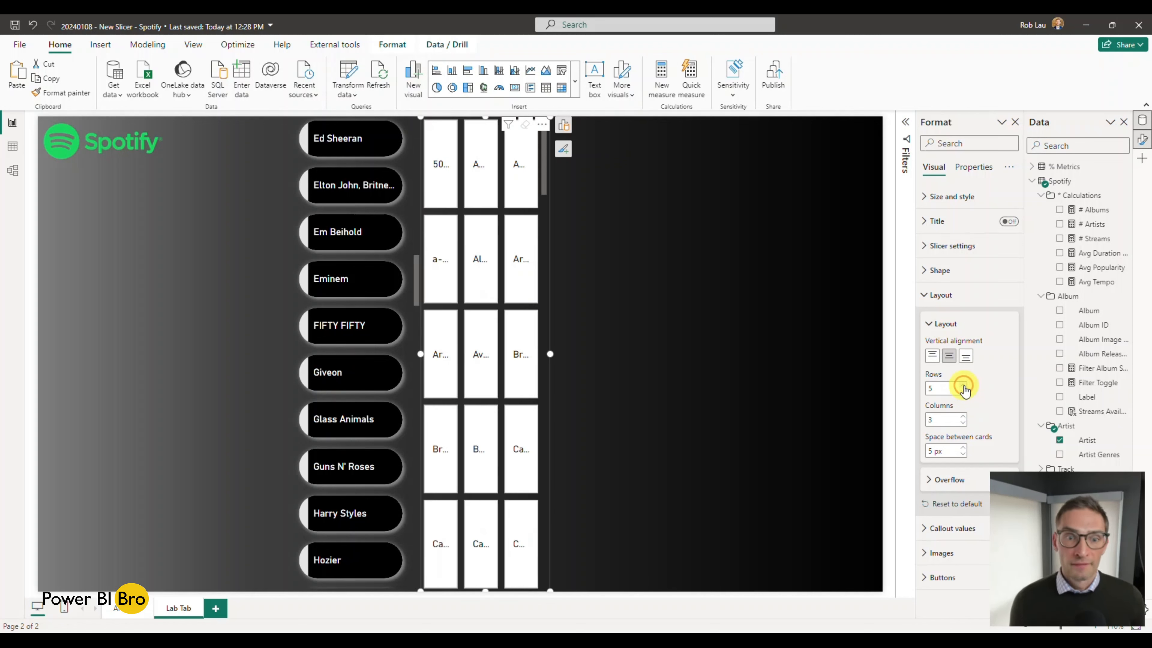
pyautogui.click(963, 386)
pyautogui.click(963, 386)
pyautogui.click(963, 386)
pyautogui.click(963, 386)
pyautogui.click(963, 386)
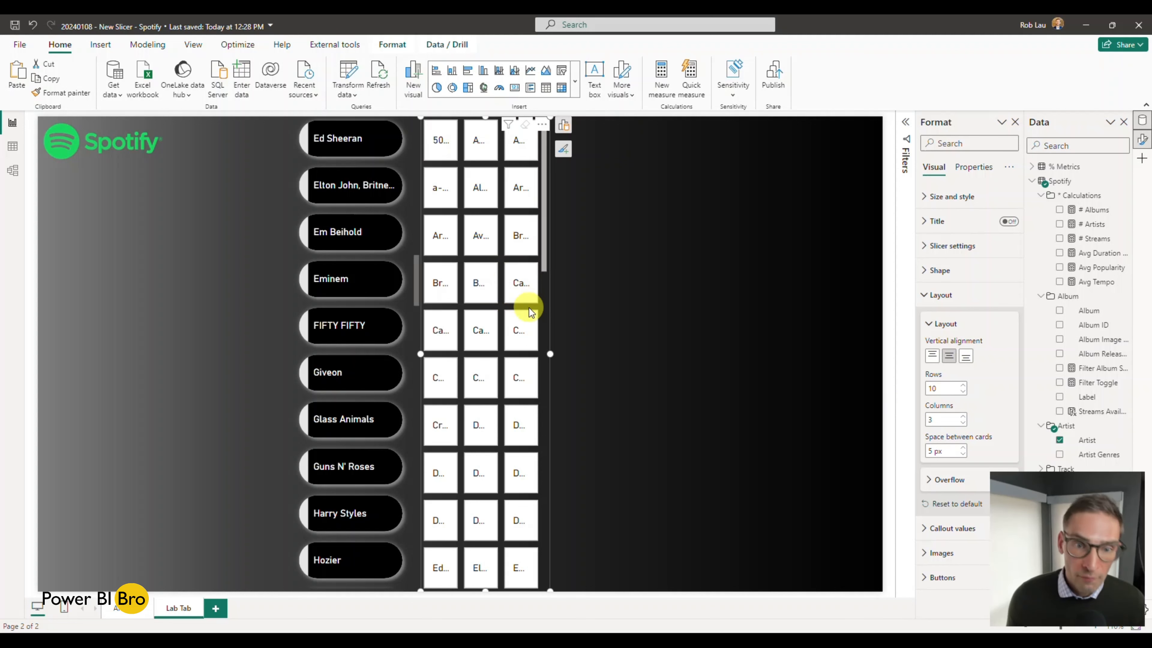
pyautogui.click(962, 423)
pyautogui.click(962, 423)
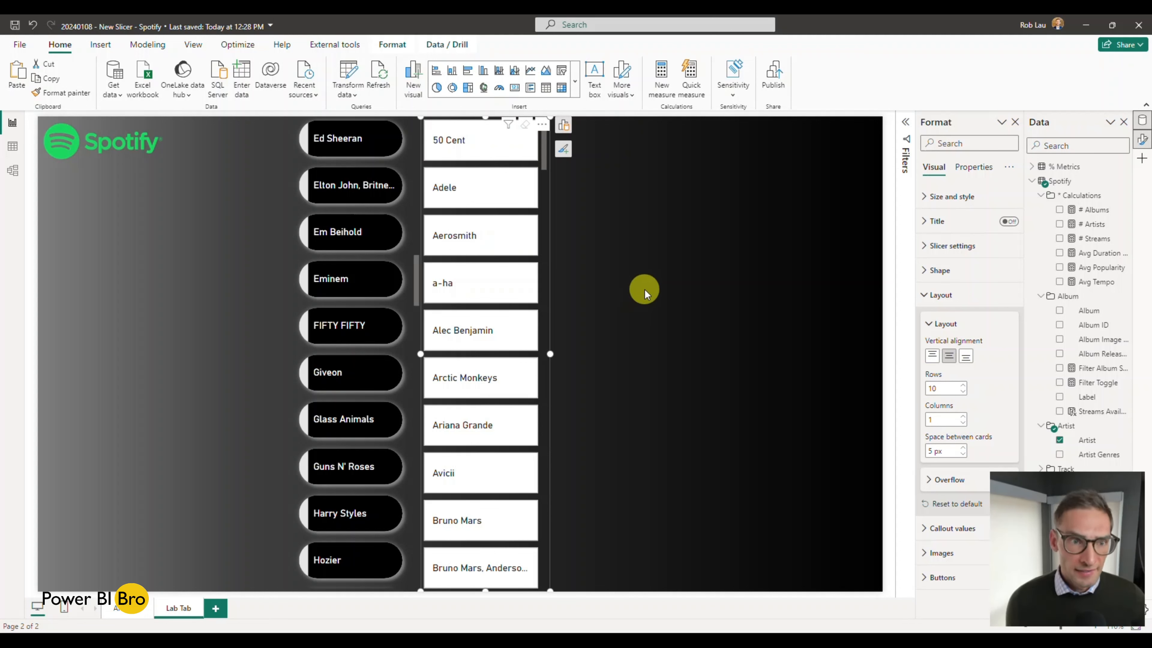
pyautogui.click(681, 290)
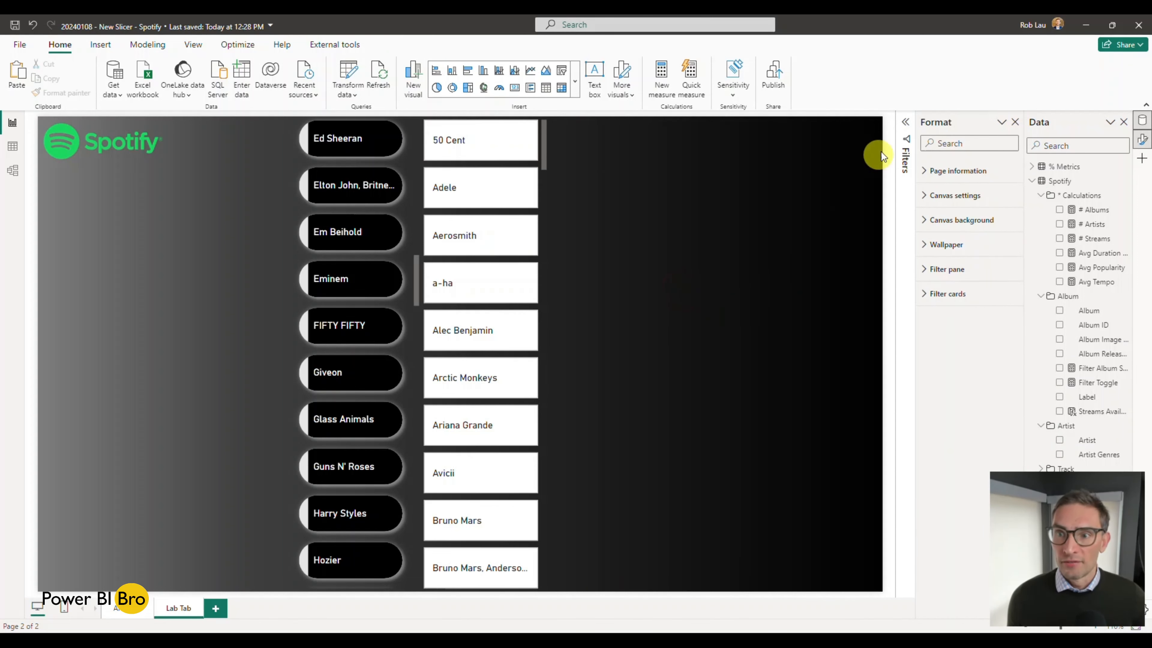
# Step: Compare the two artist slicers side by side and review the new slicer's layout and callout value options
pyautogui.click(909, 127)
pyautogui.click(908, 124)
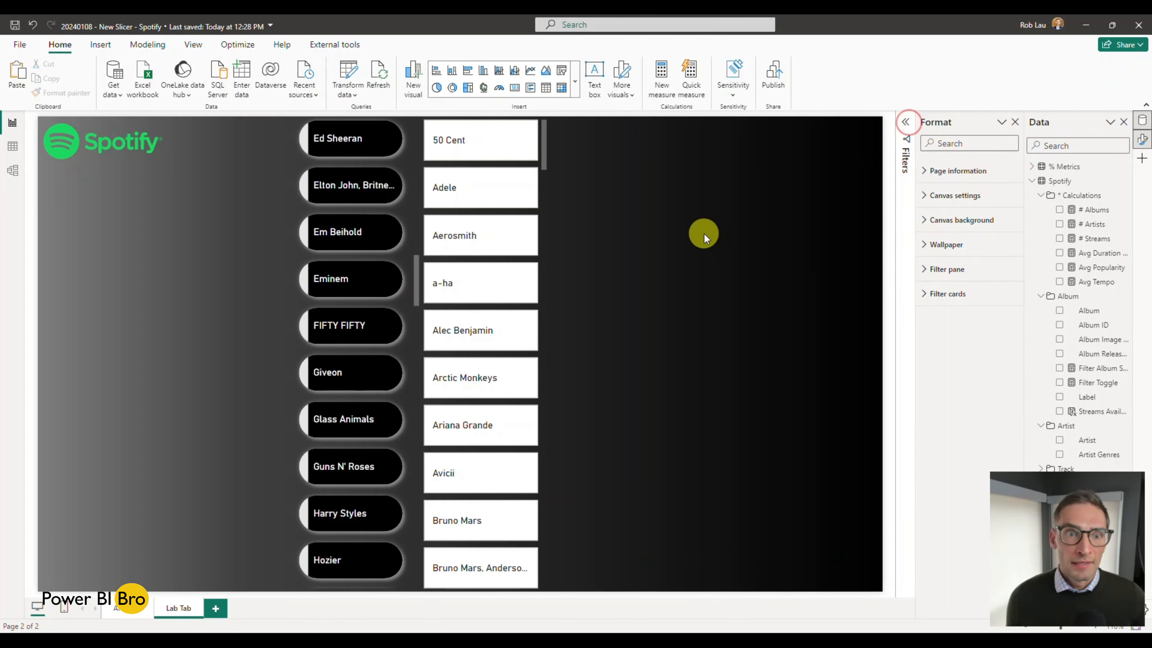
pyautogui.scroll(10, 394, 251)
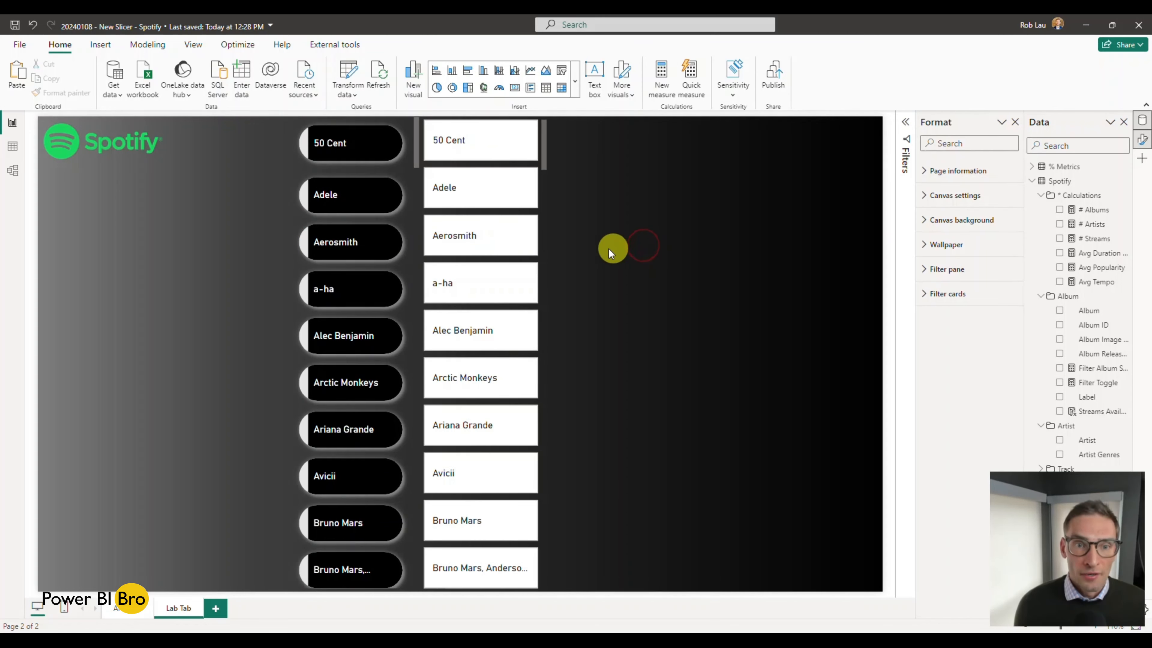
pyautogui.keyDown('ctrl'); pyautogui.scroll(2, 608, 248); pyautogui.keyUp('ctrl')
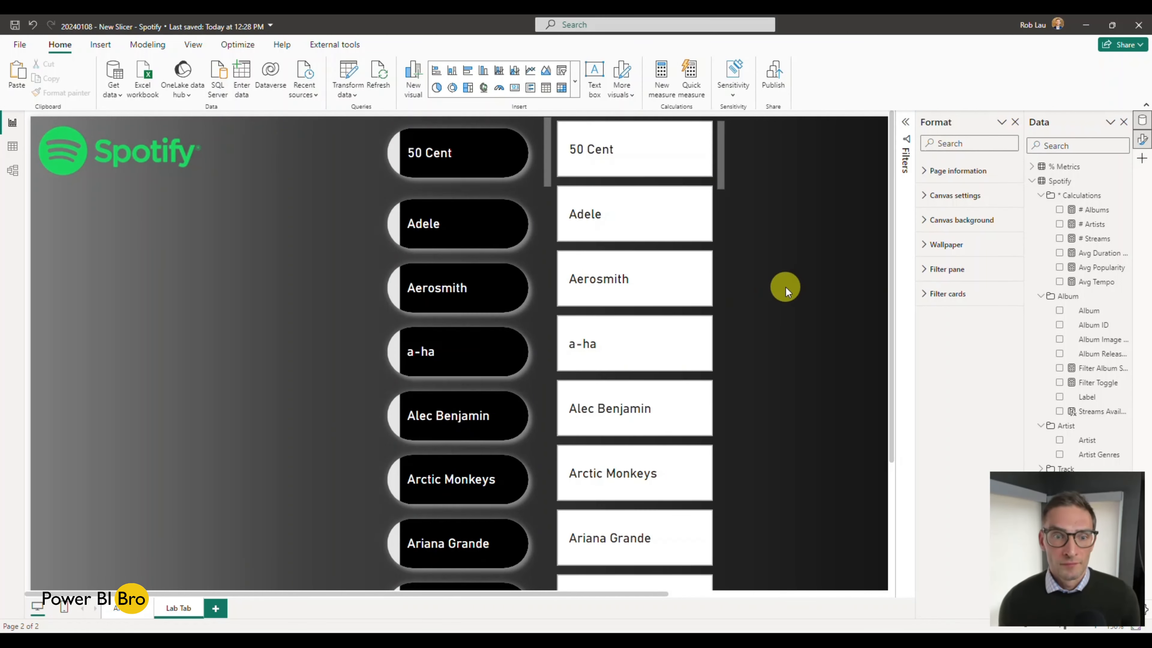
pyautogui.click(720, 223)
pyautogui.click(927, 295)
pyautogui.click(925, 295)
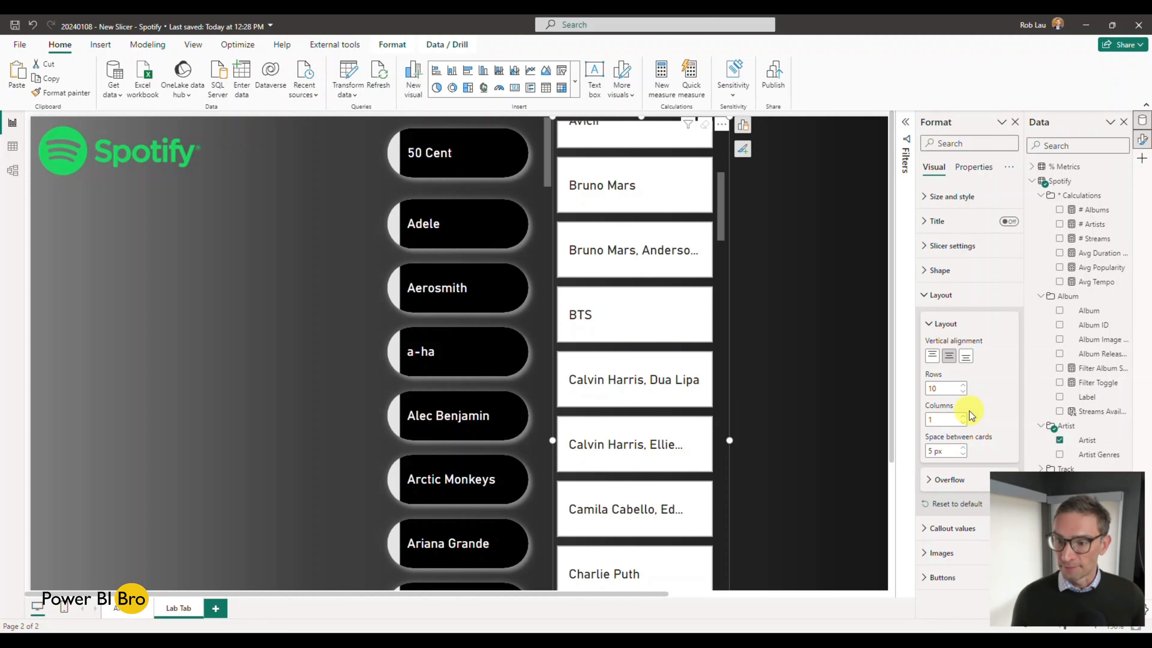
pyautogui.click(926, 296)
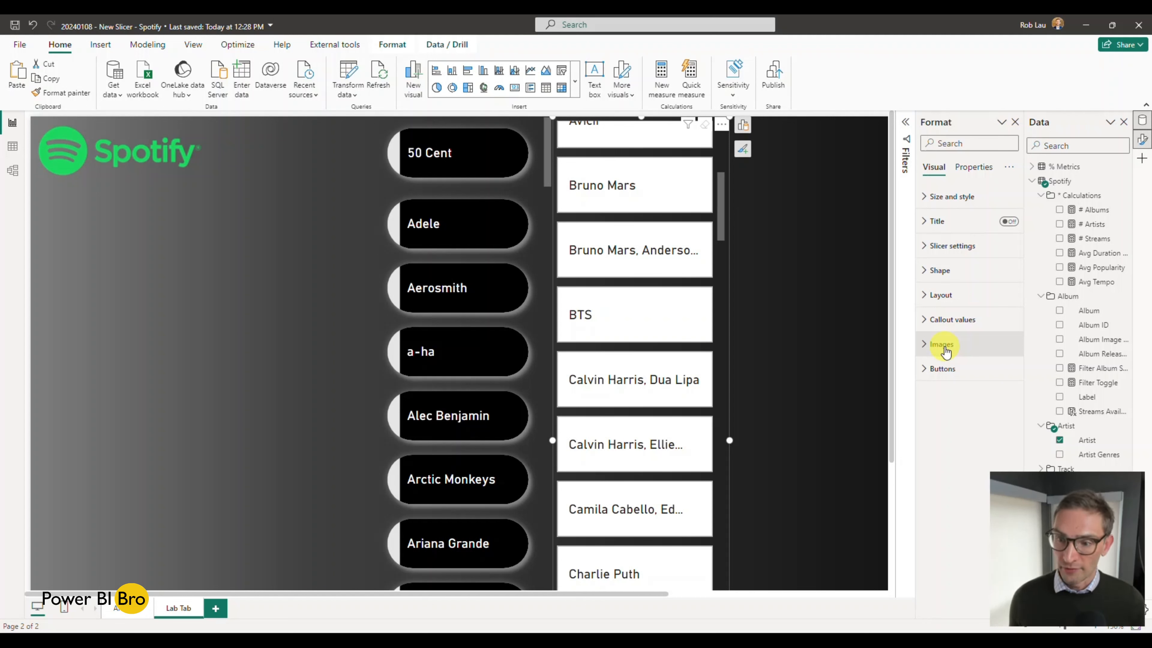
pyautogui.click(925, 321)
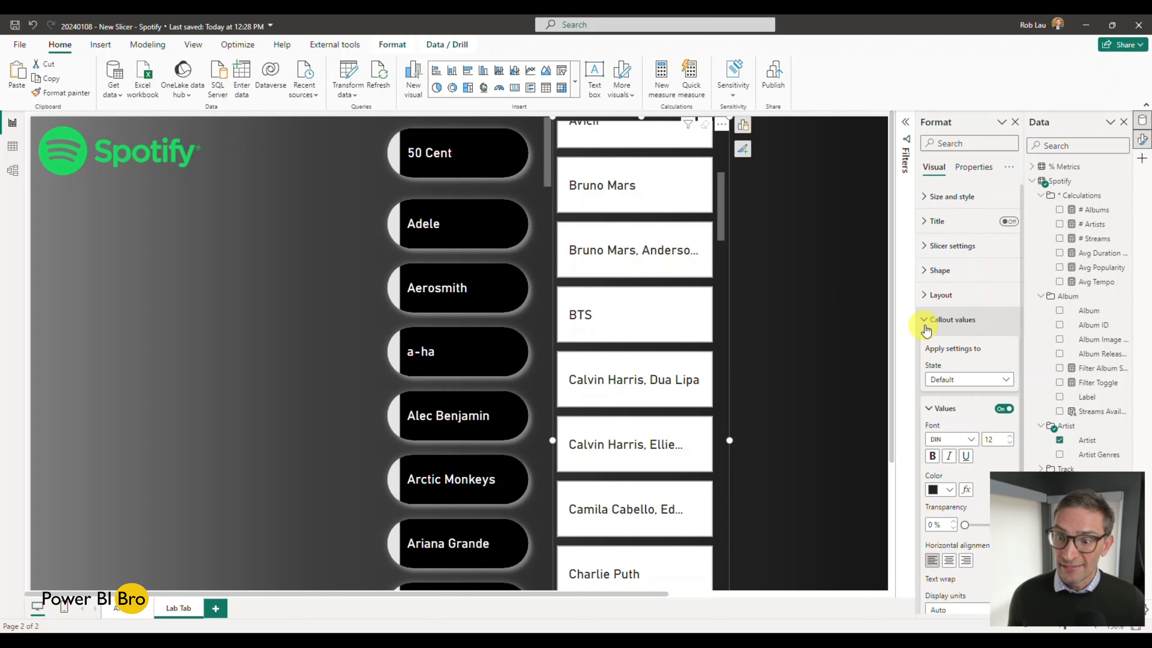
pyautogui.click(923, 327)
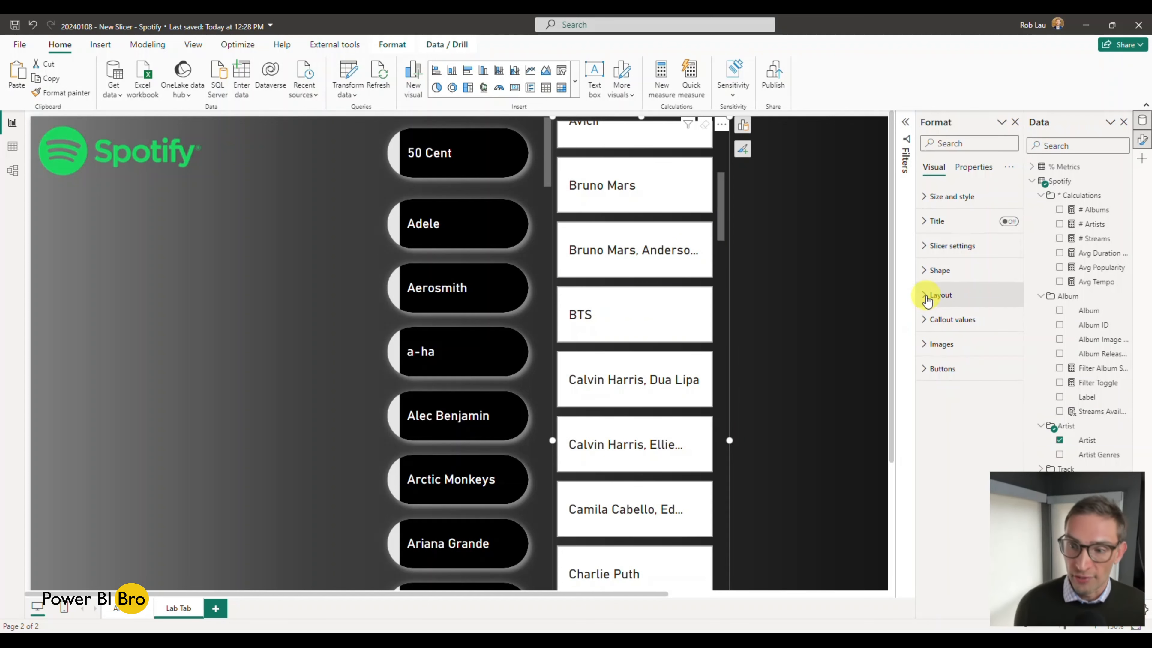
# Step: Turn on the shadow and the glow for the new slicer's buttons in the Default state
pyautogui.click(935, 369)
pyautogui.scroll(-1, 938, 373)
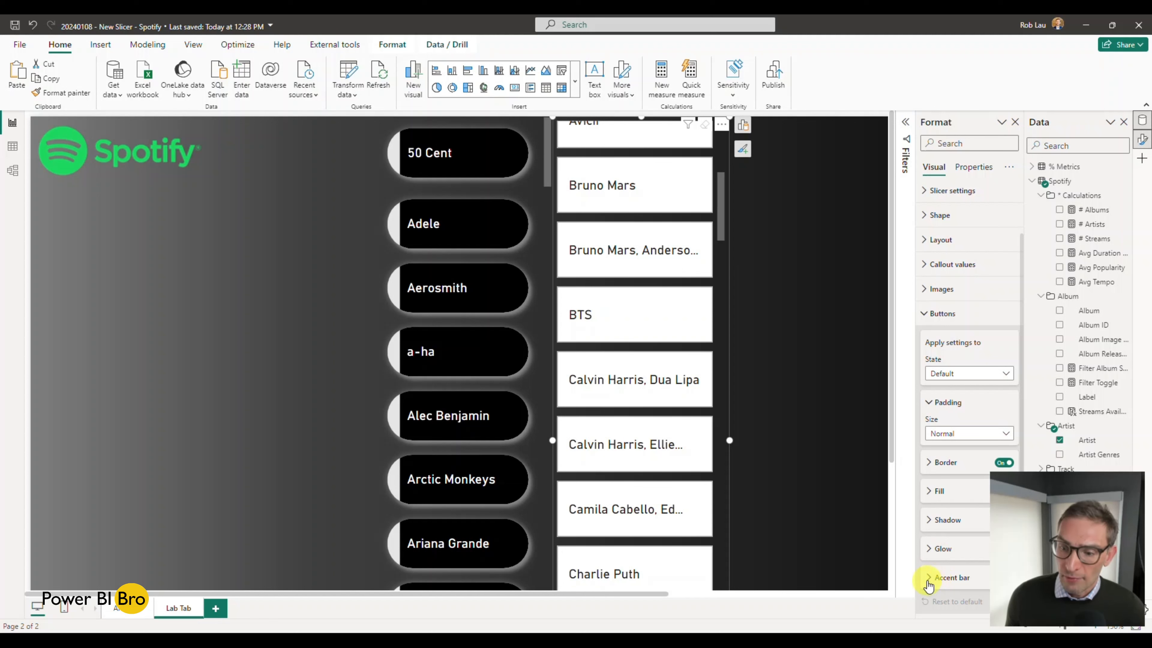
pyautogui.click(936, 582)
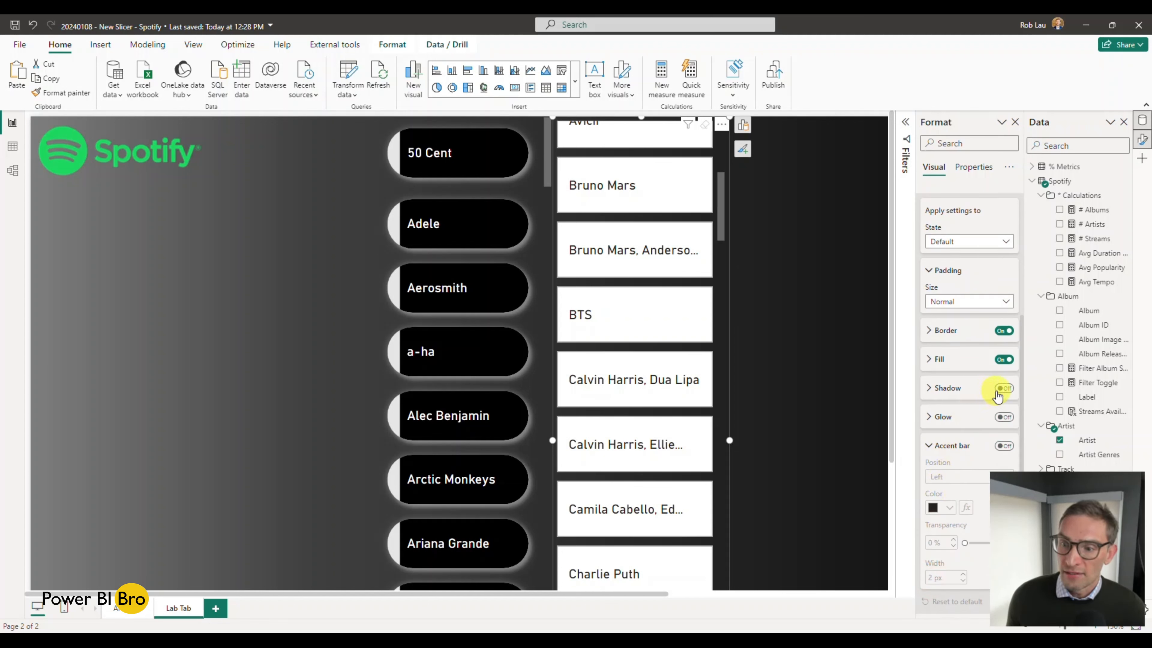
pyautogui.click(1000, 388)
pyautogui.click(1005, 418)
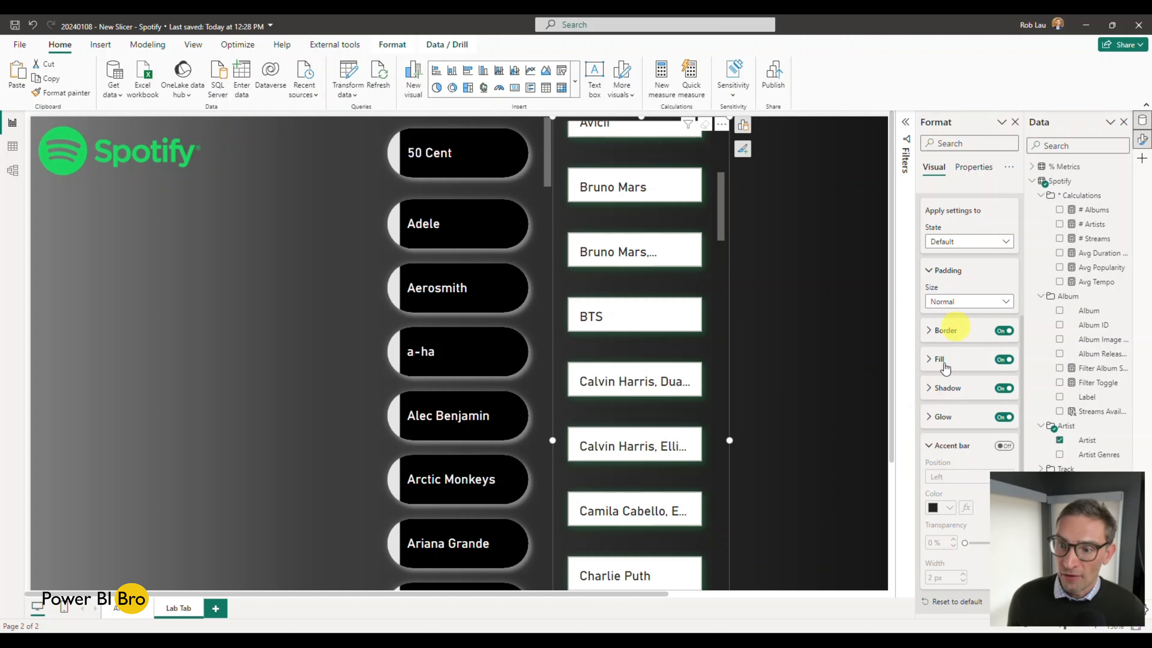
# Step: Review the shadow and glow settings of the new slicer's buttons
pyautogui.click(929, 416)
pyautogui.click(928, 390)
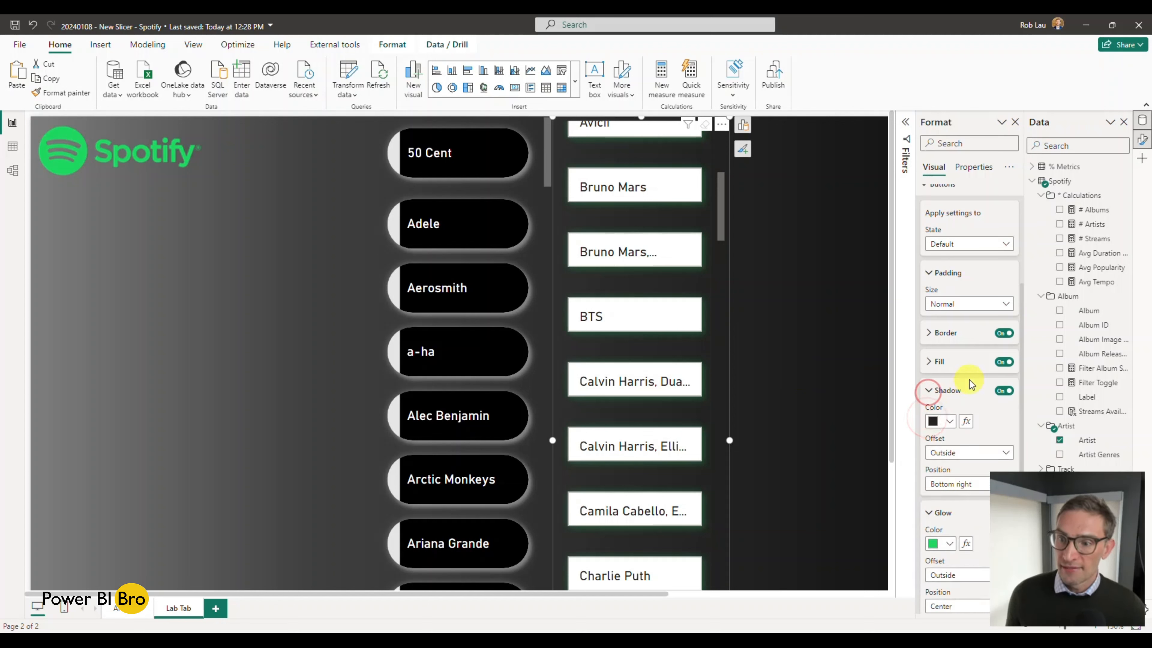
pyautogui.scroll(3, 972, 254)
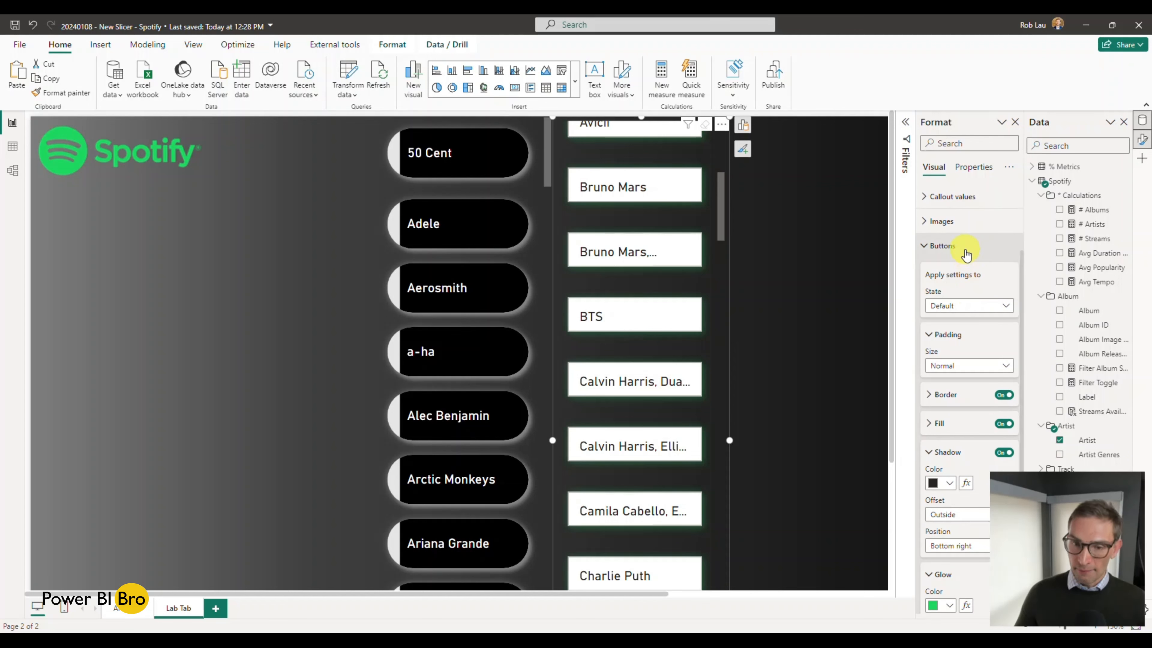
pyautogui.scroll(-3, 966, 254)
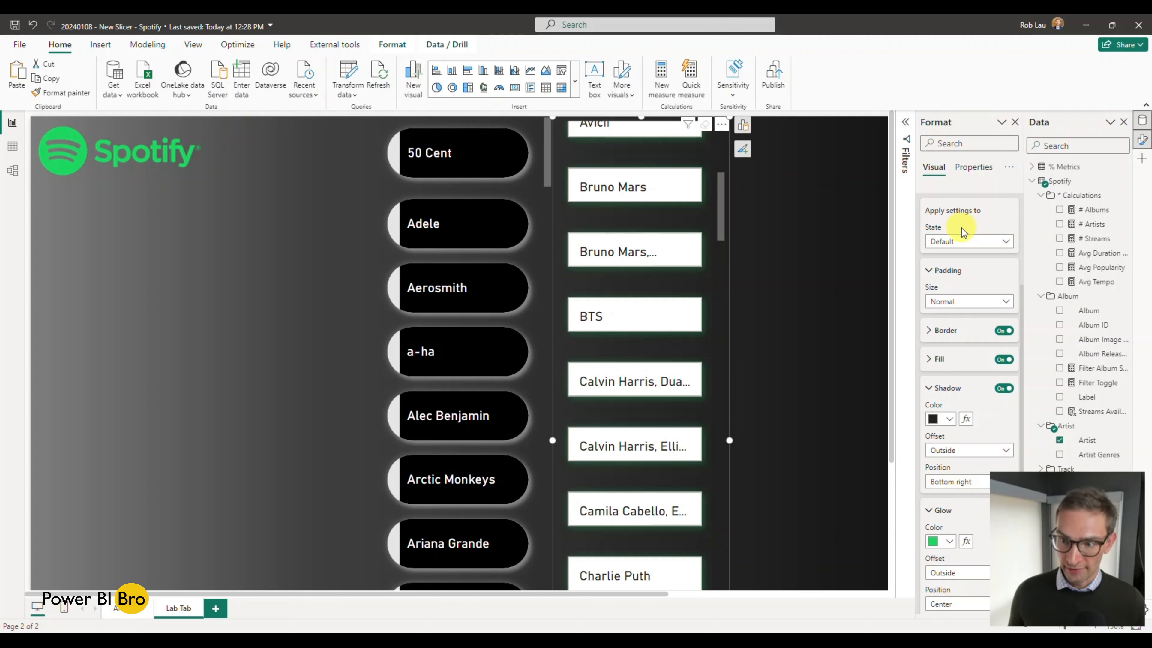
# Step: View the new slicer's button settings for the Hover and Press states and test the finished slicer's Adele button for comparison
pyautogui.click(958, 241)
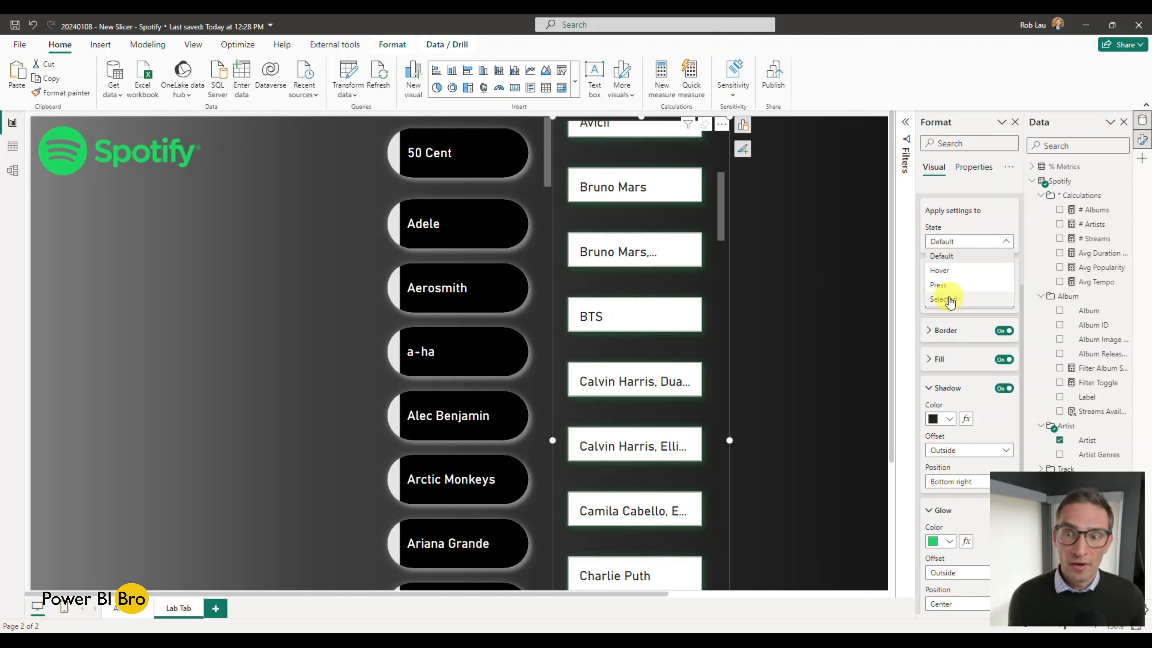
pyautogui.click(939, 270)
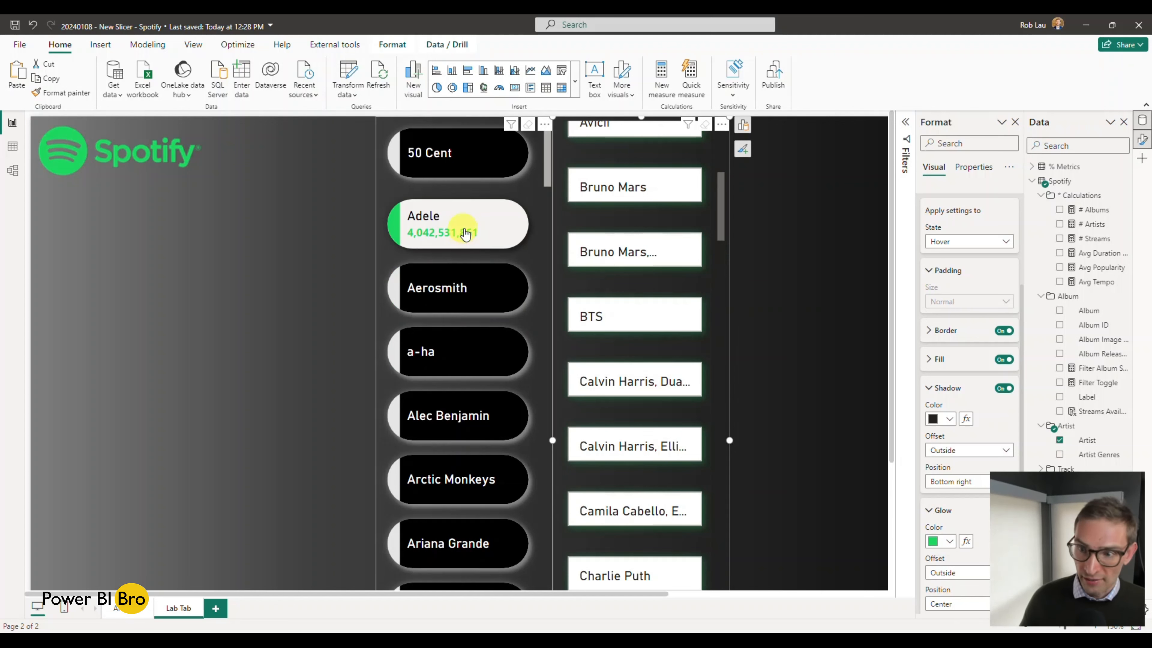
pyautogui.click(1004, 242)
pyautogui.click(970, 284)
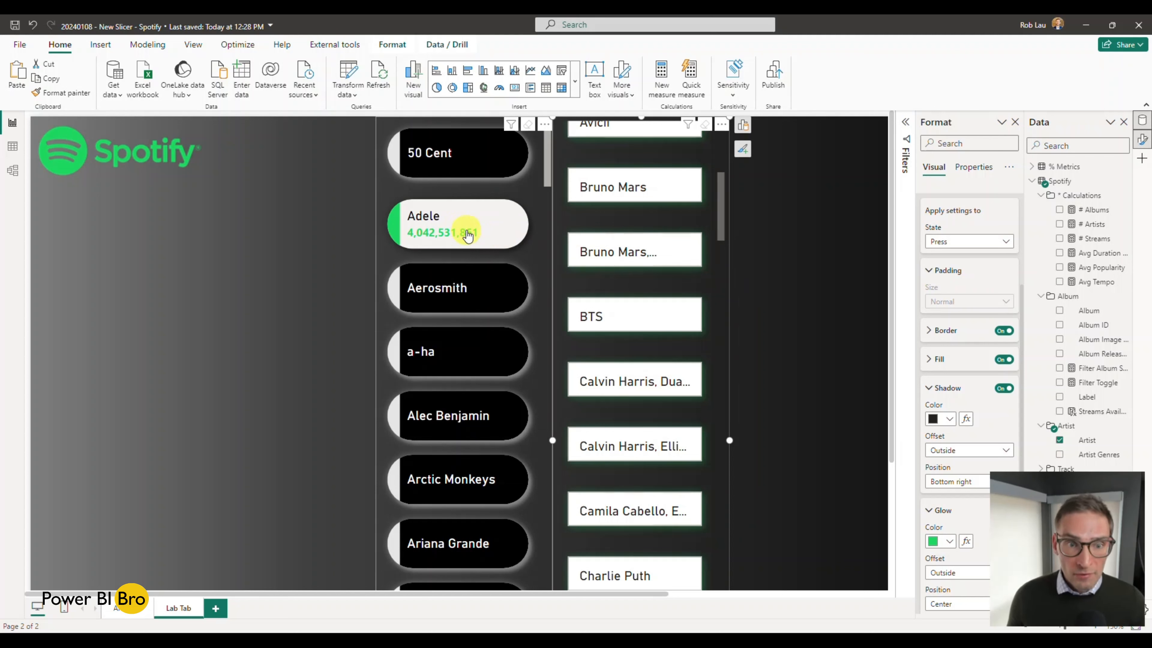
pyautogui.click(467, 234)
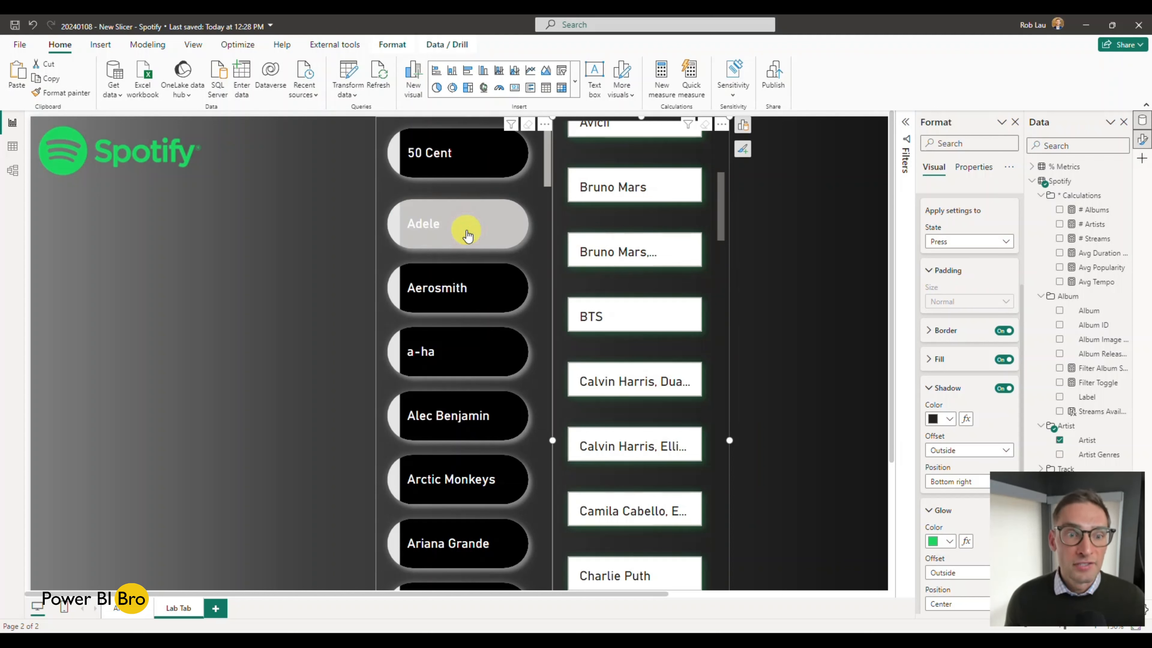
pyautogui.click(467, 234)
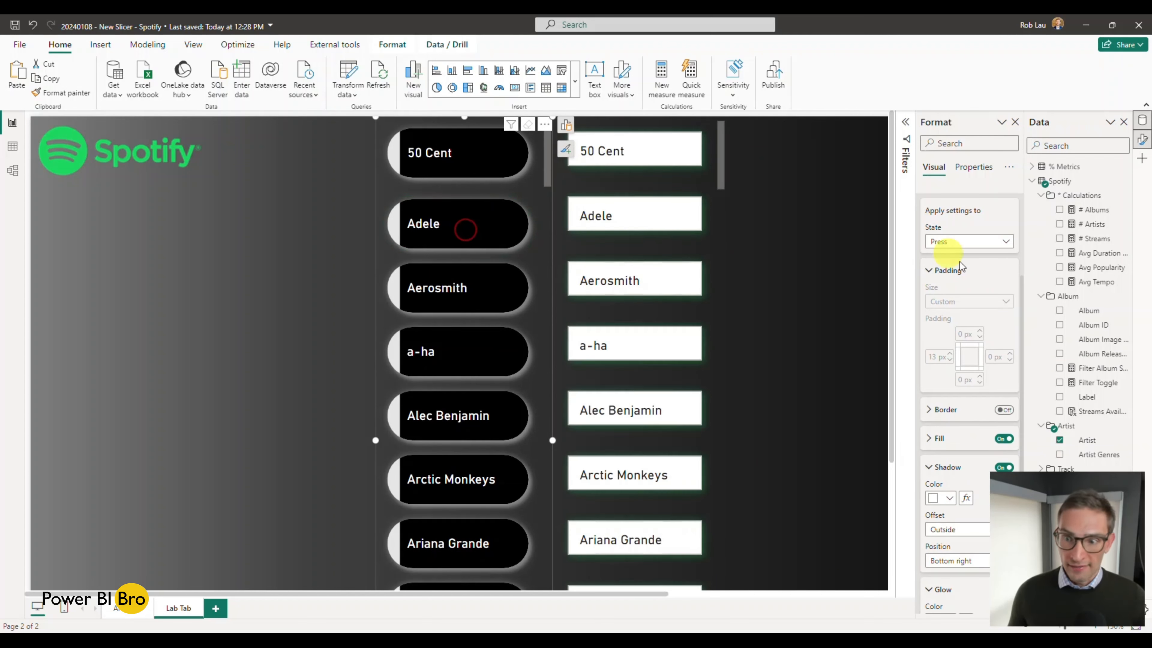
pyautogui.click(716, 255)
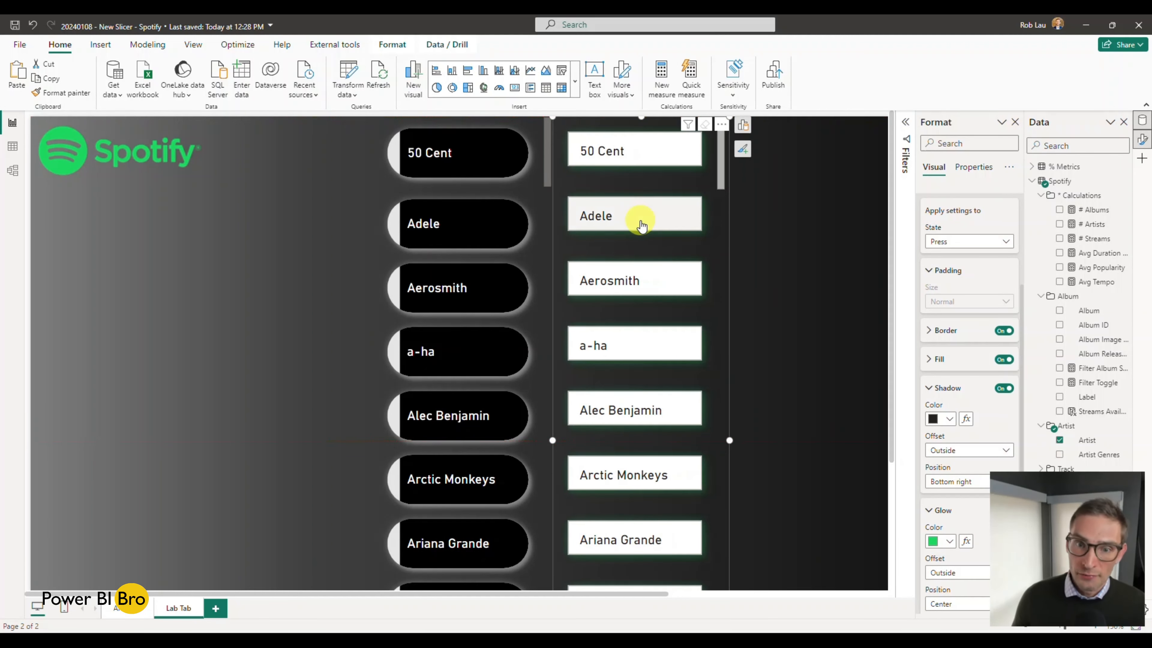
# Step: View the button settings for the Selected state and test it by selecting and deselecting Adele in the new slicer
pyautogui.click(1004, 243)
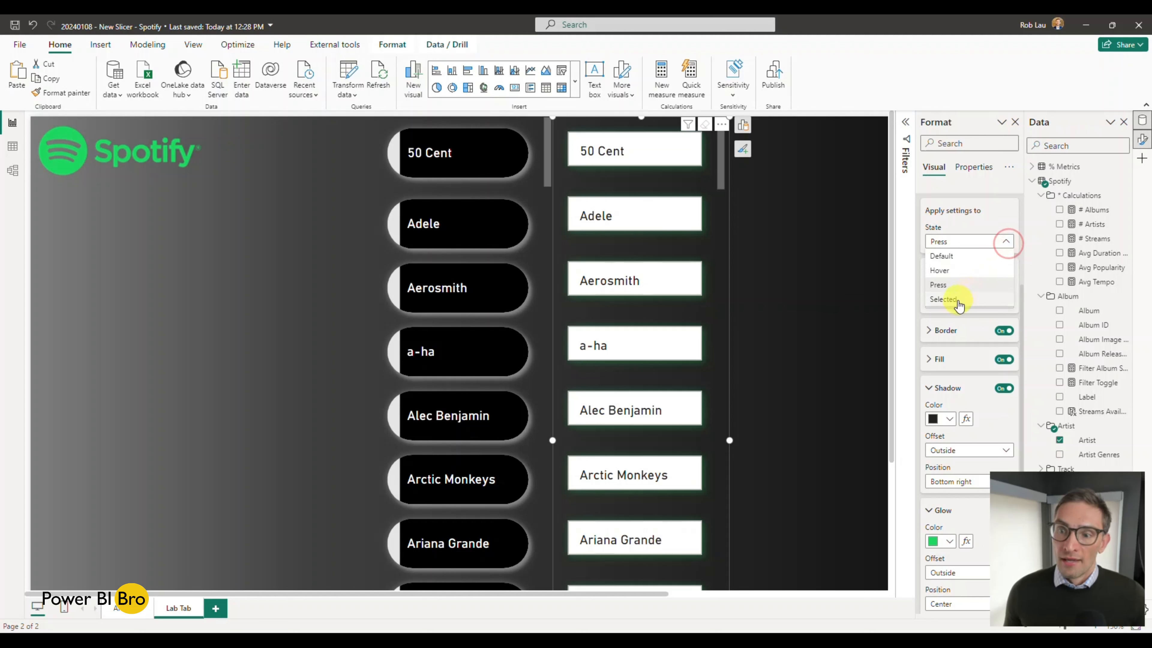
pyautogui.click(958, 300)
pyautogui.click(650, 218)
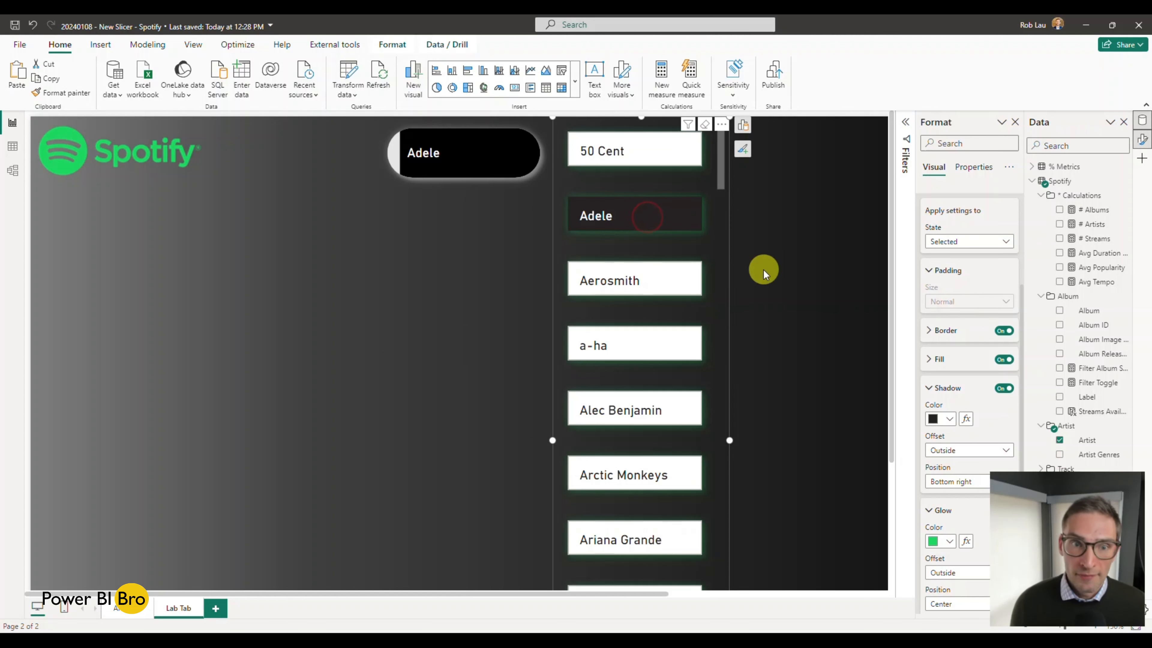
pyautogui.click(663, 225)
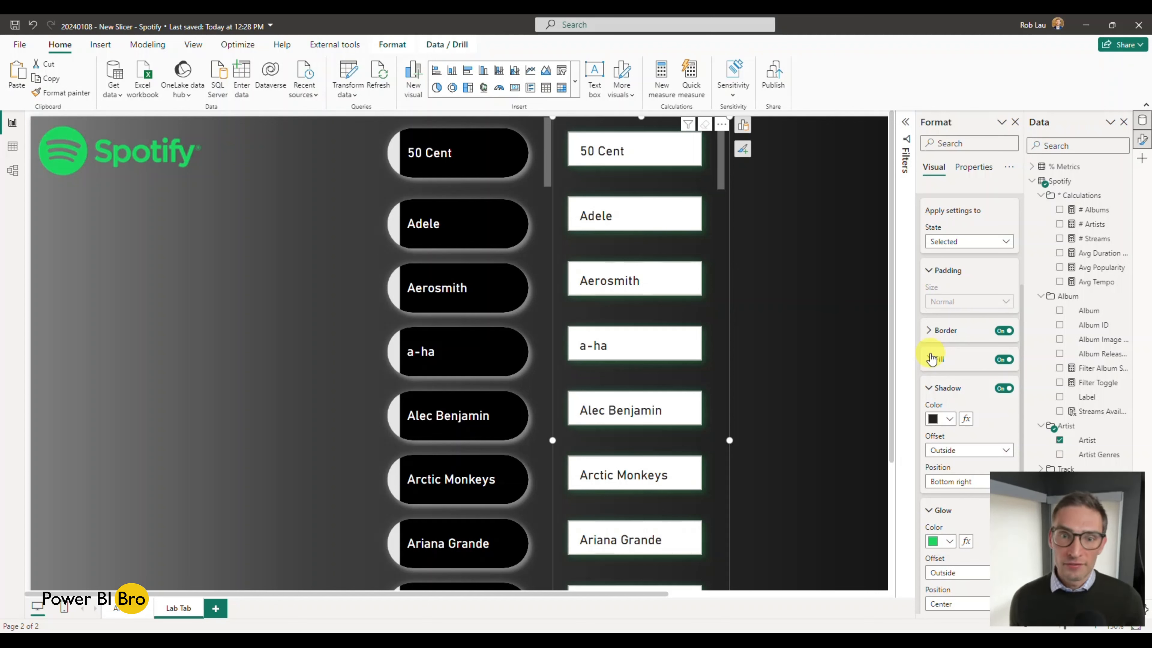
# Step: Change the new slicer's button shape to Rounded Rectangle with 50 px rounded corners
pyautogui.scroll(4, 975, 366)
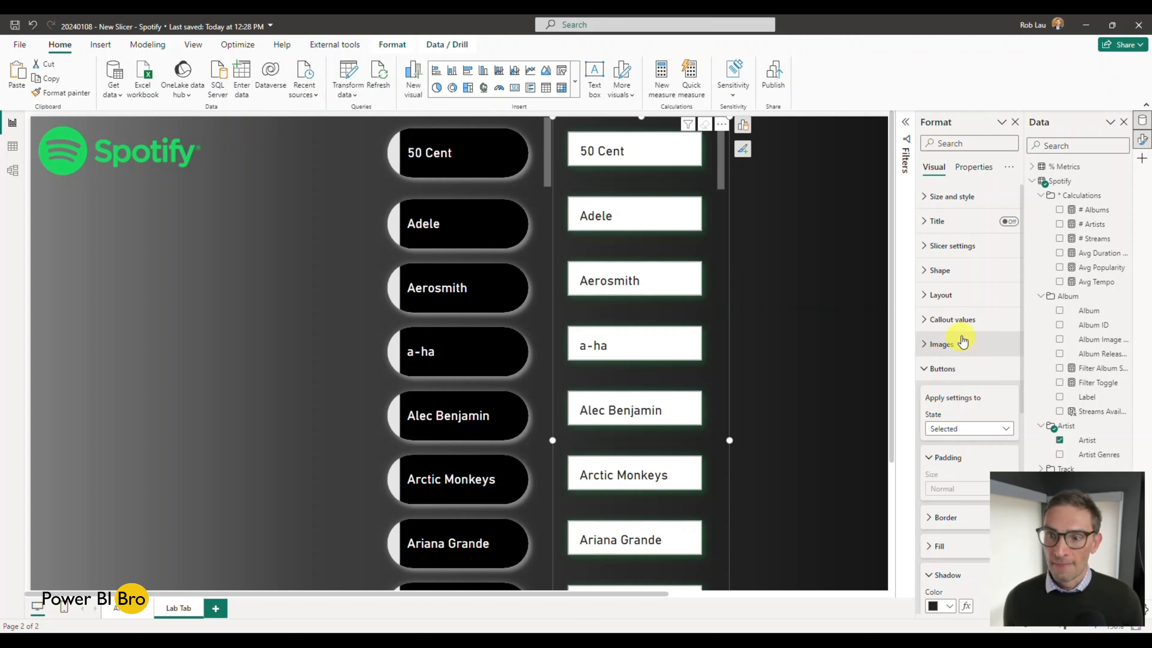
pyautogui.click(935, 270)
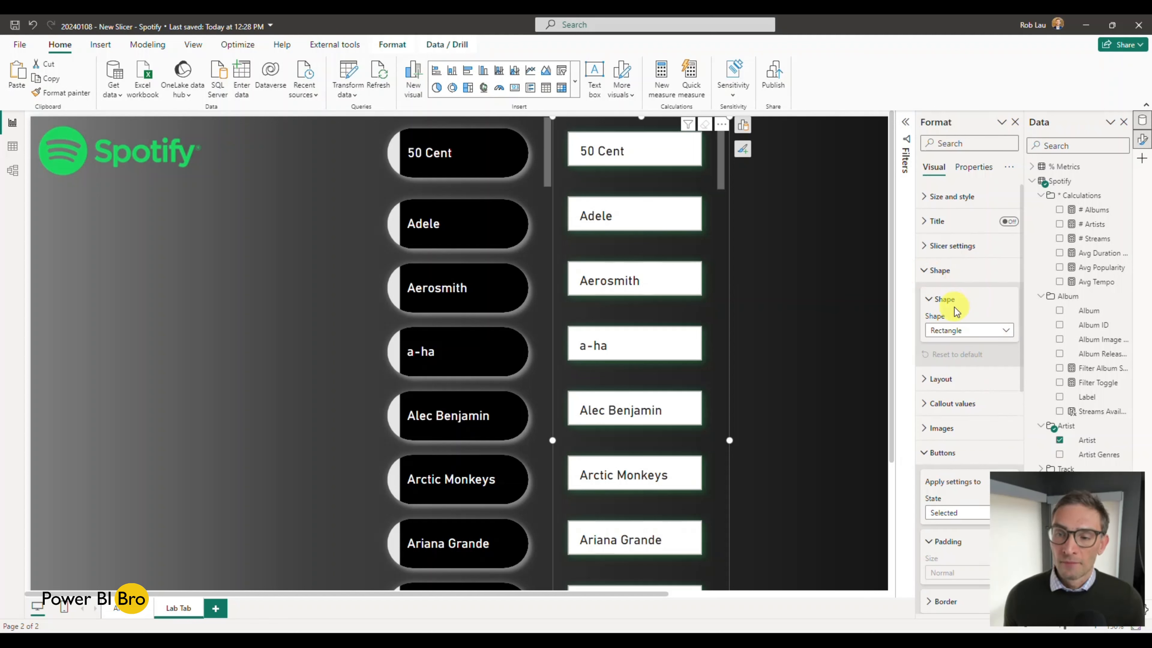
pyautogui.click(976, 330)
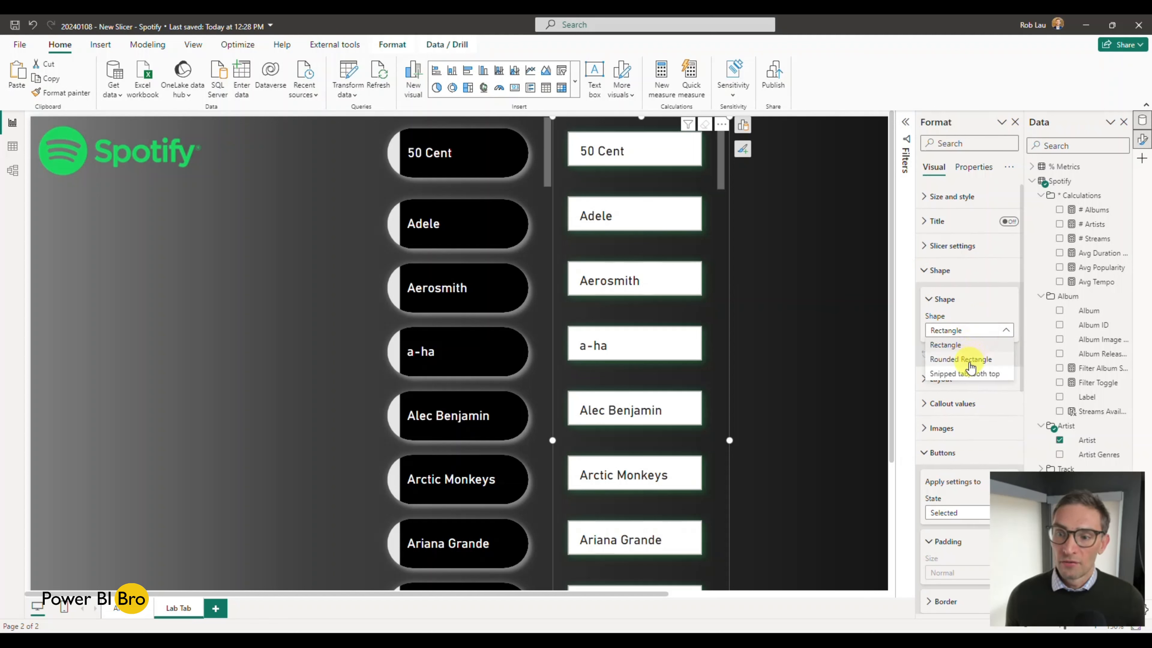
pyautogui.click(971, 362)
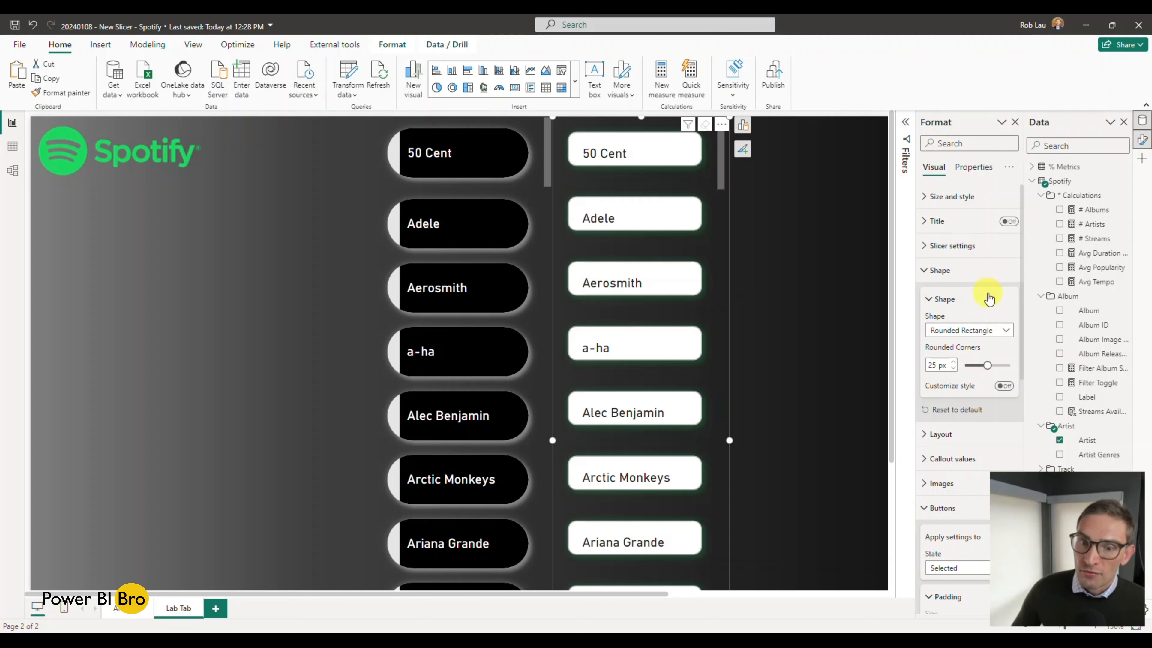
pyautogui.moveTo(986, 365); pyautogui.dragTo(1010, 366)
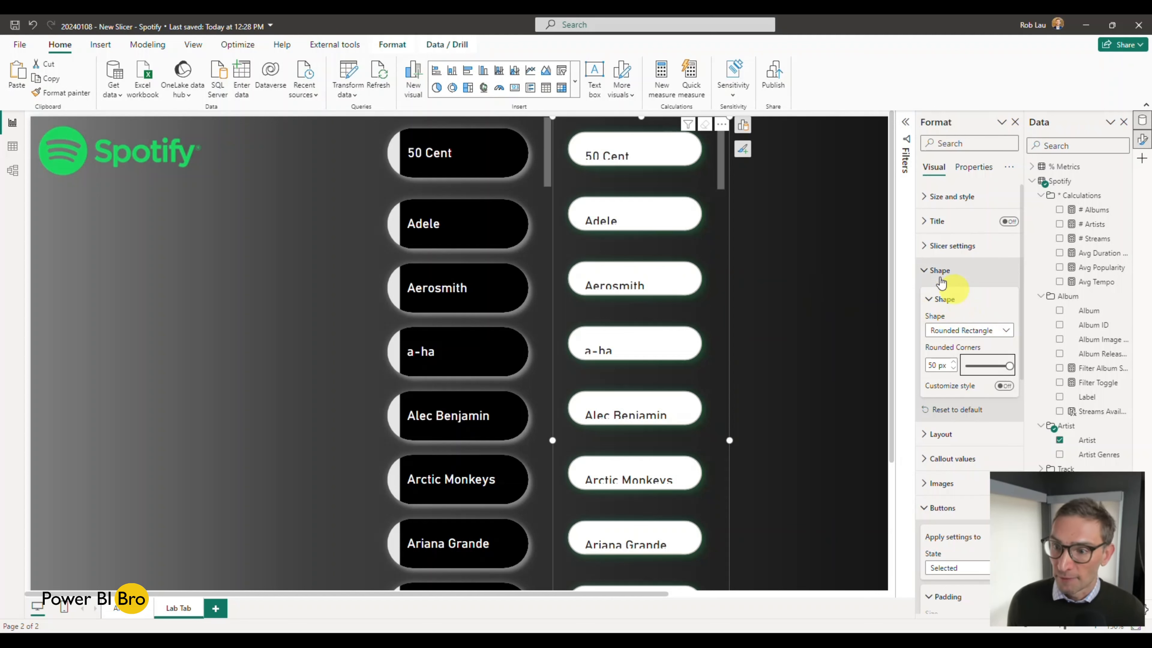
pyautogui.click(930, 271)
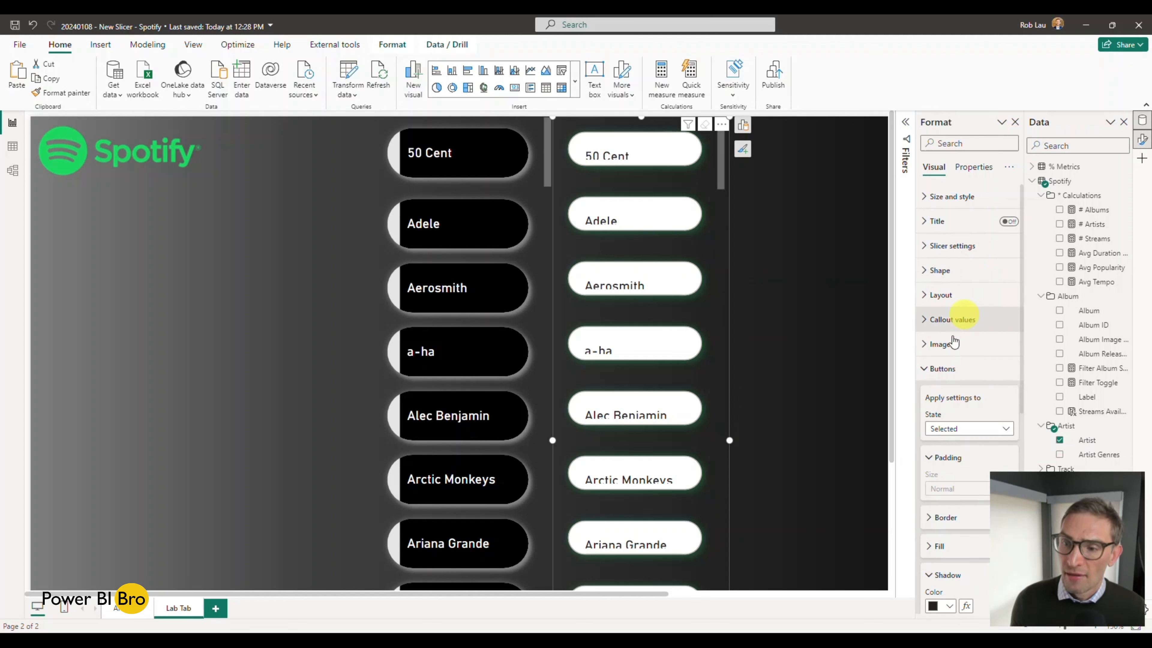
# Step: Look through the new slicer's callout value and image options for the Default state
pyautogui.click(926, 370)
pyautogui.click(926, 319)
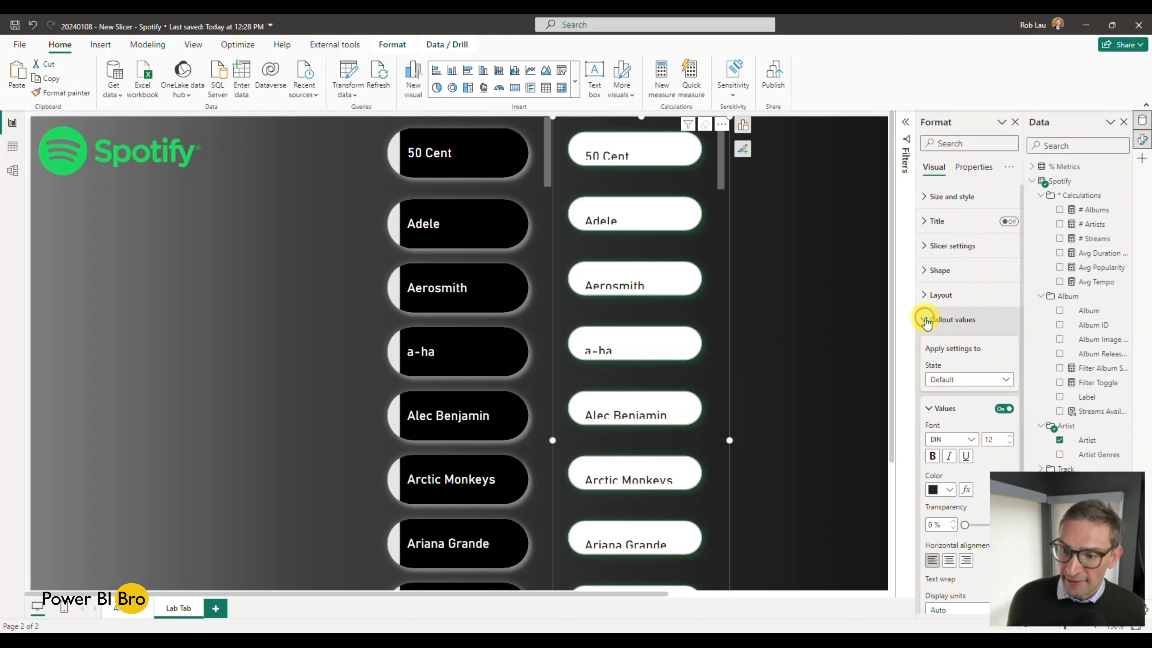
pyautogui.scroll(-2, 927, 319)
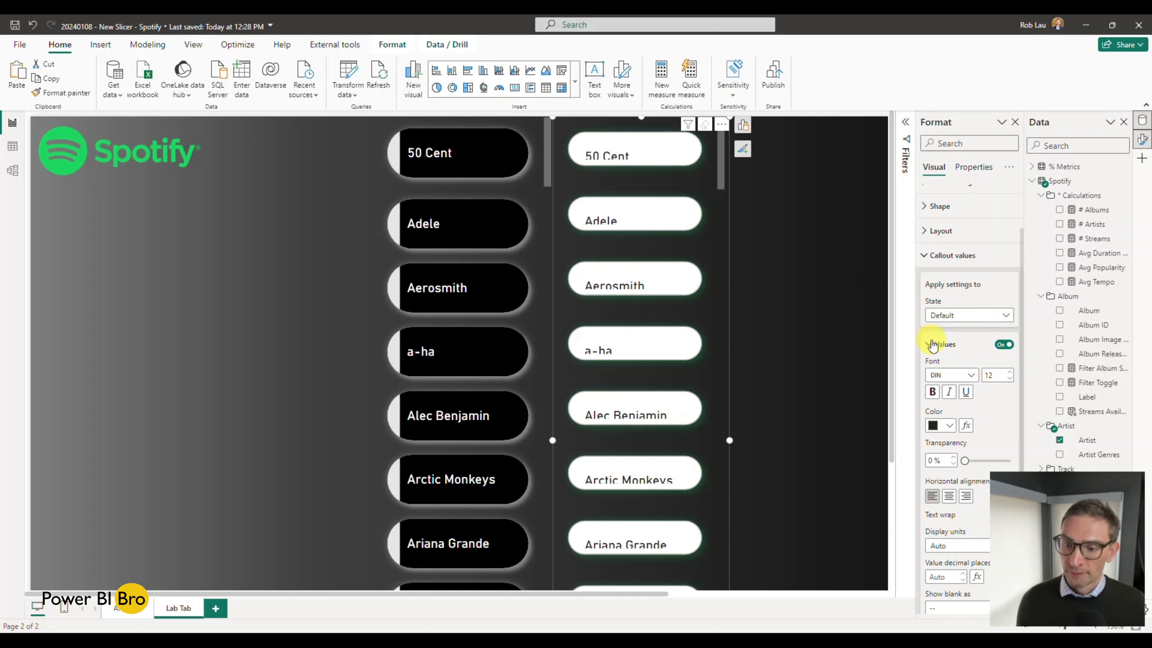
pyautogui.scroll(-3, 934, 346)
pyautogui.scroll(2, 942, 347)
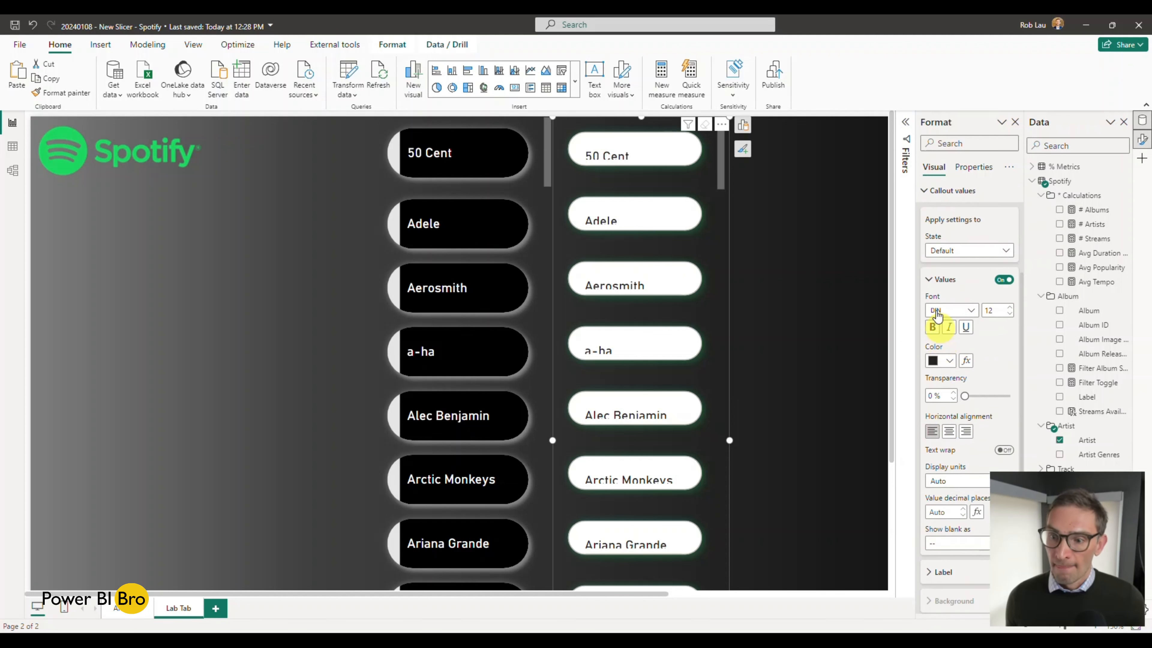
pyautogui.click(931, 277)
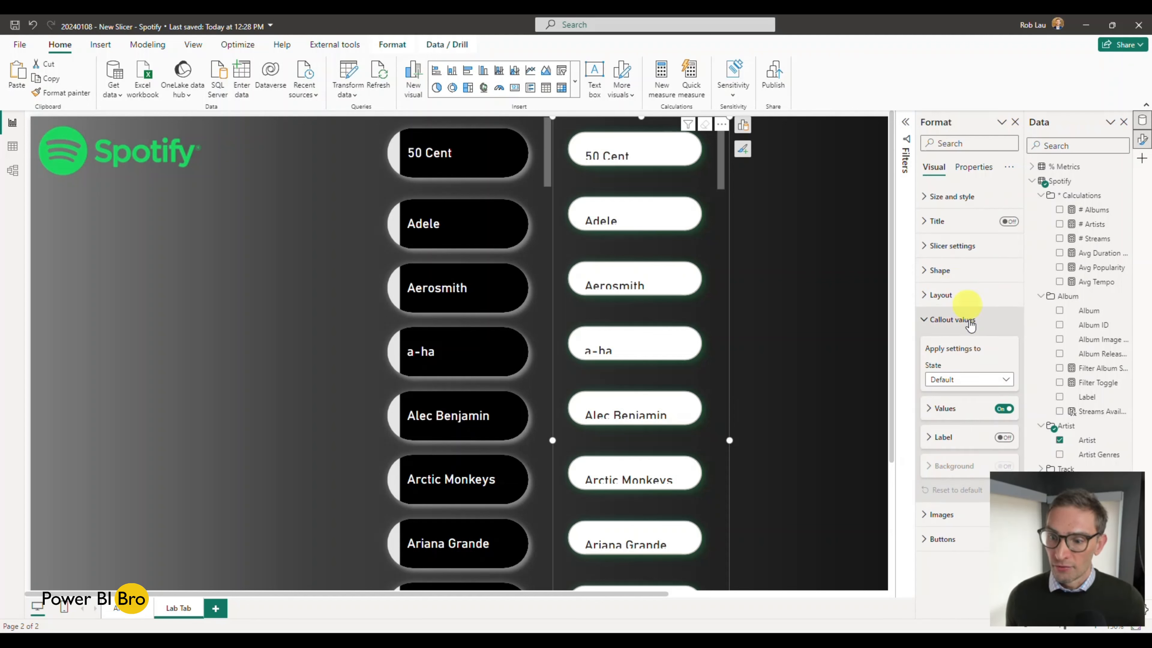
pyautogui.click(929, 410)
pyautogui.click(930, 409)
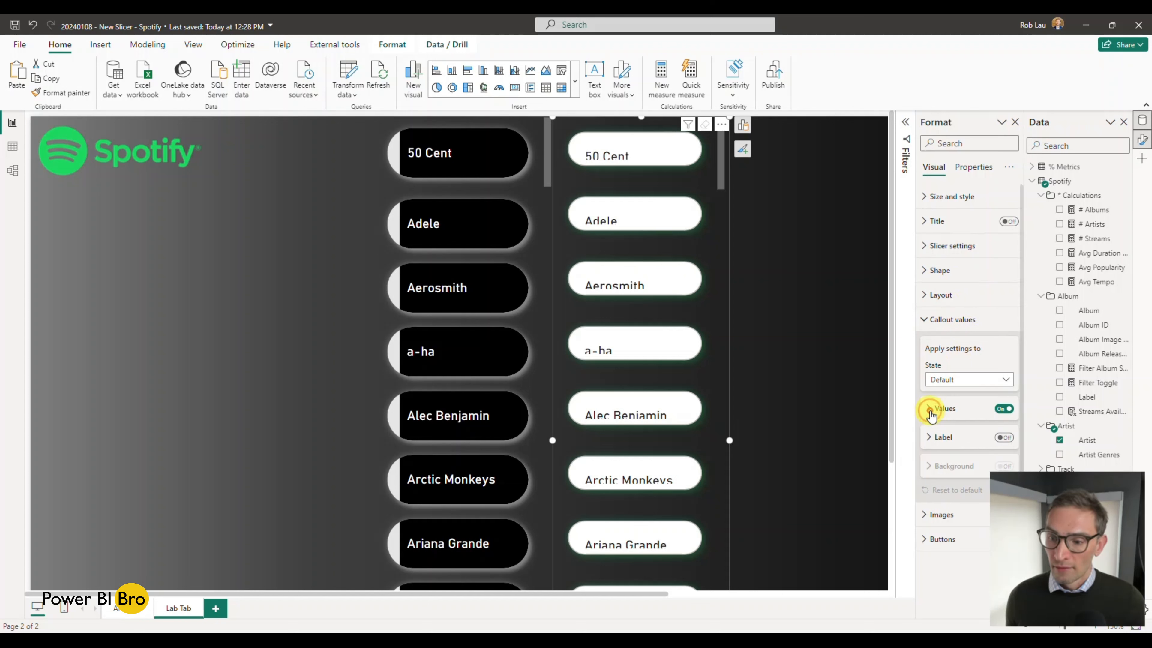
pyautogui.click(927, 516)
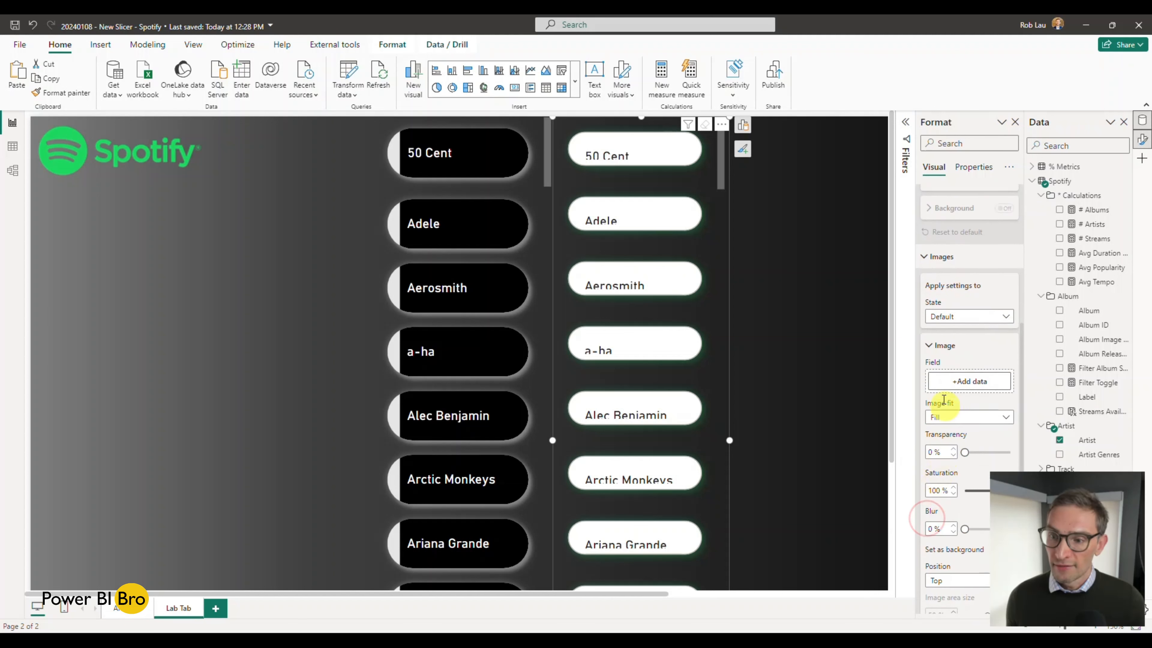
pyautogui.click(929, 258)
# Step: Set the padding size of the new slicer's buttons to Custom in the Default state
pyautogui.click(935, 539)
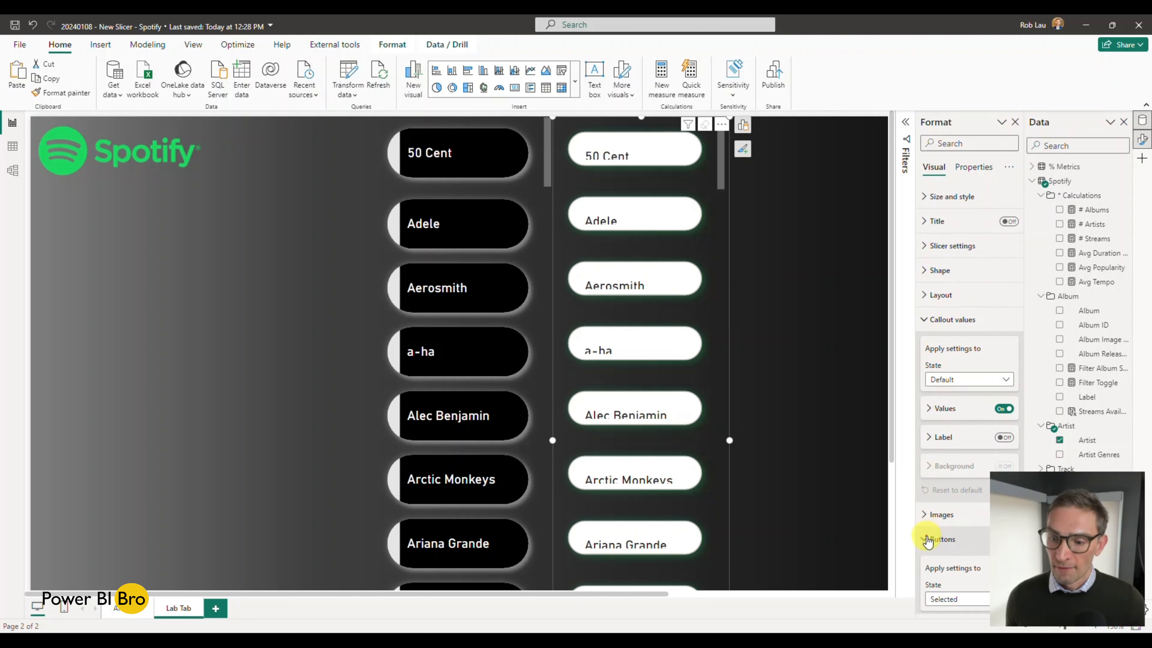
pyautogui.scroll(-2, 957, 340)
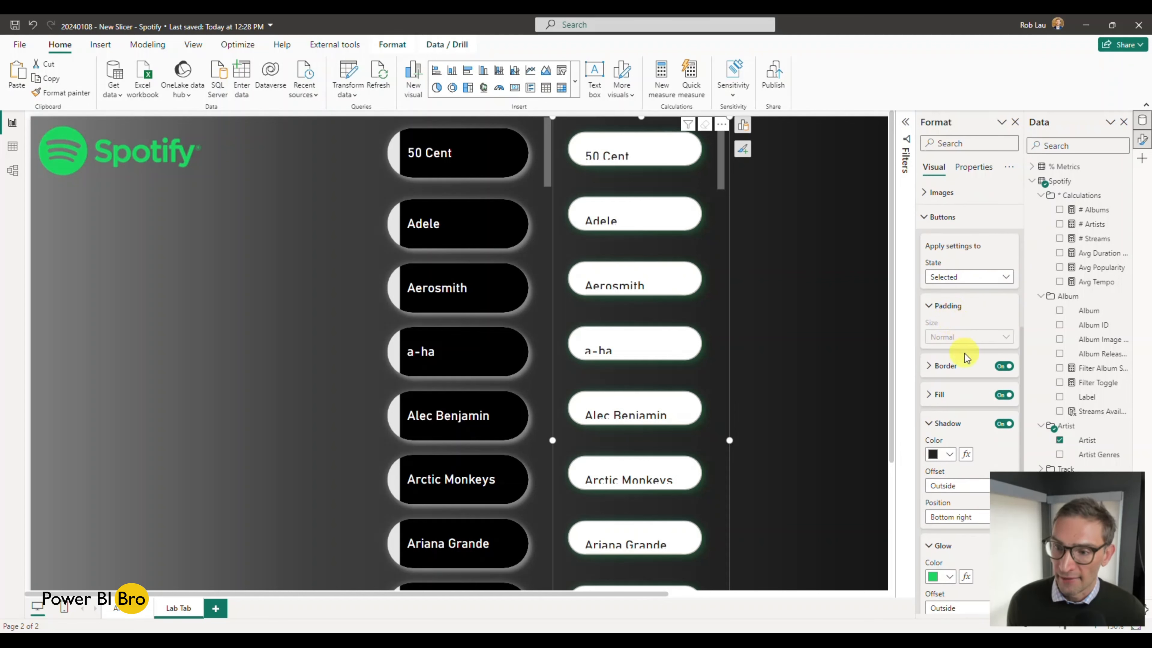
pyautogui.click(975, 272)
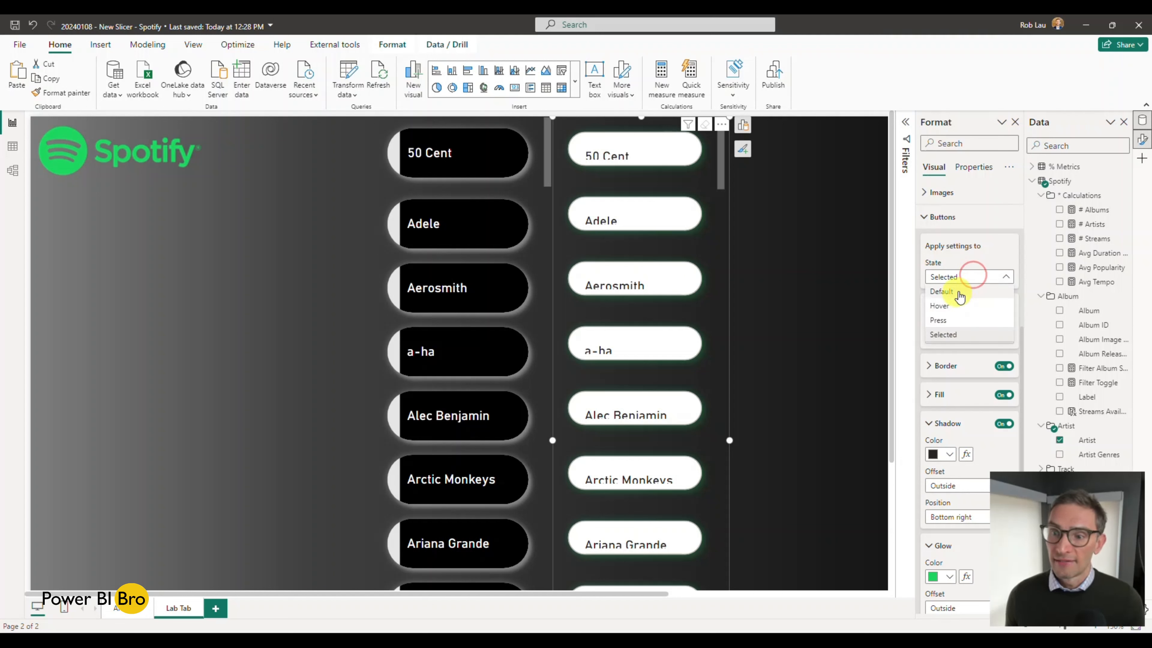
pyautogui.click(959, 292)
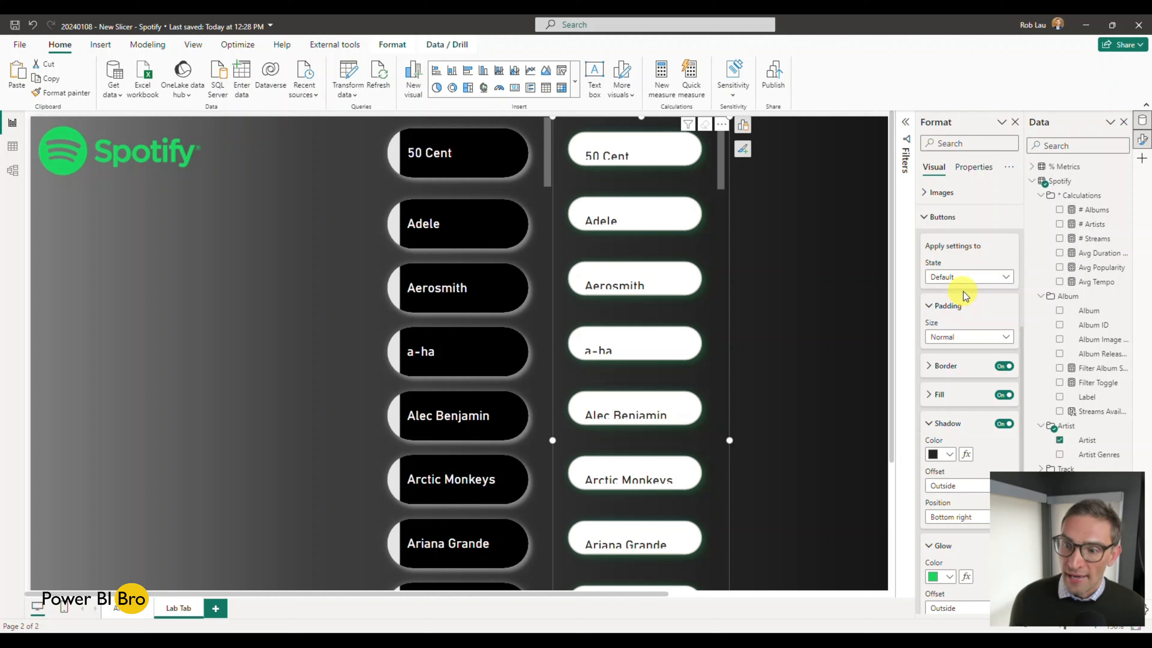
pyautogui.click(977, 336)
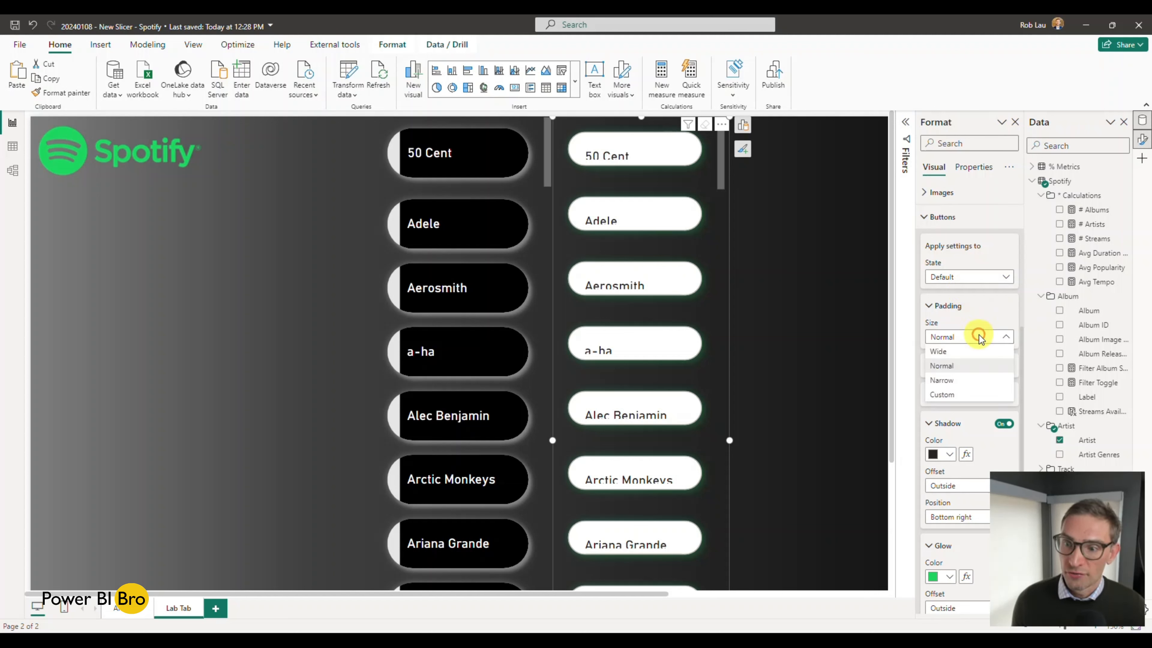
pyautogui.click(958, 396)
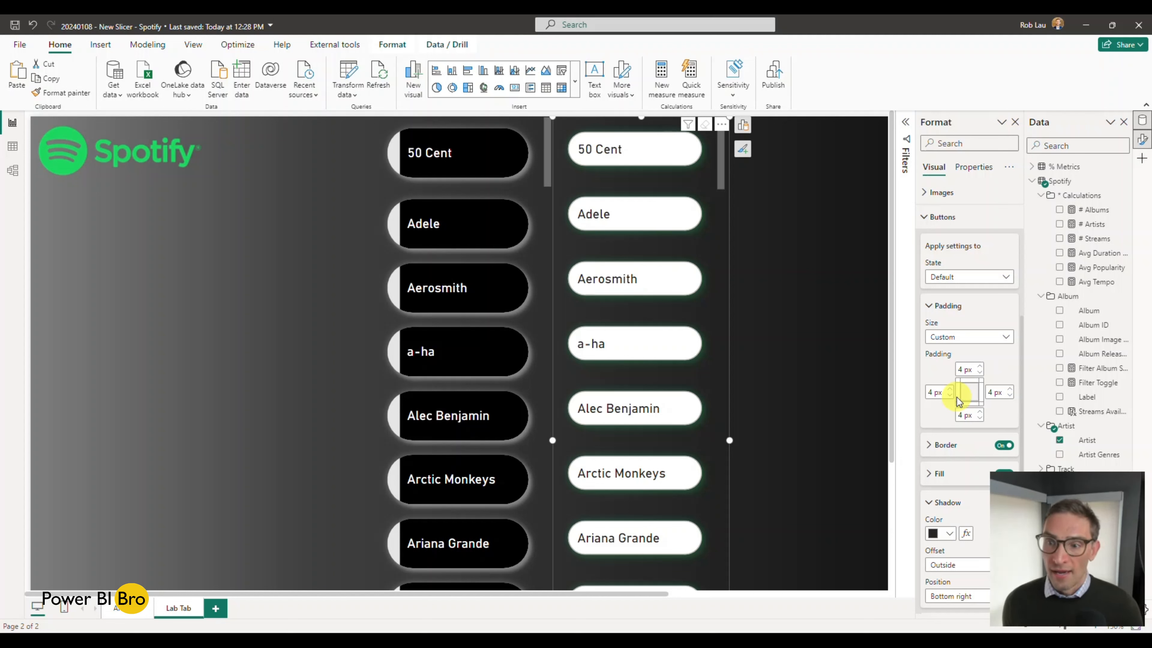
# Step: Check the button padding options in the Hover state and return to the Default state
pyautogui.click(998, 277)
pyautogui.click(969, 308)
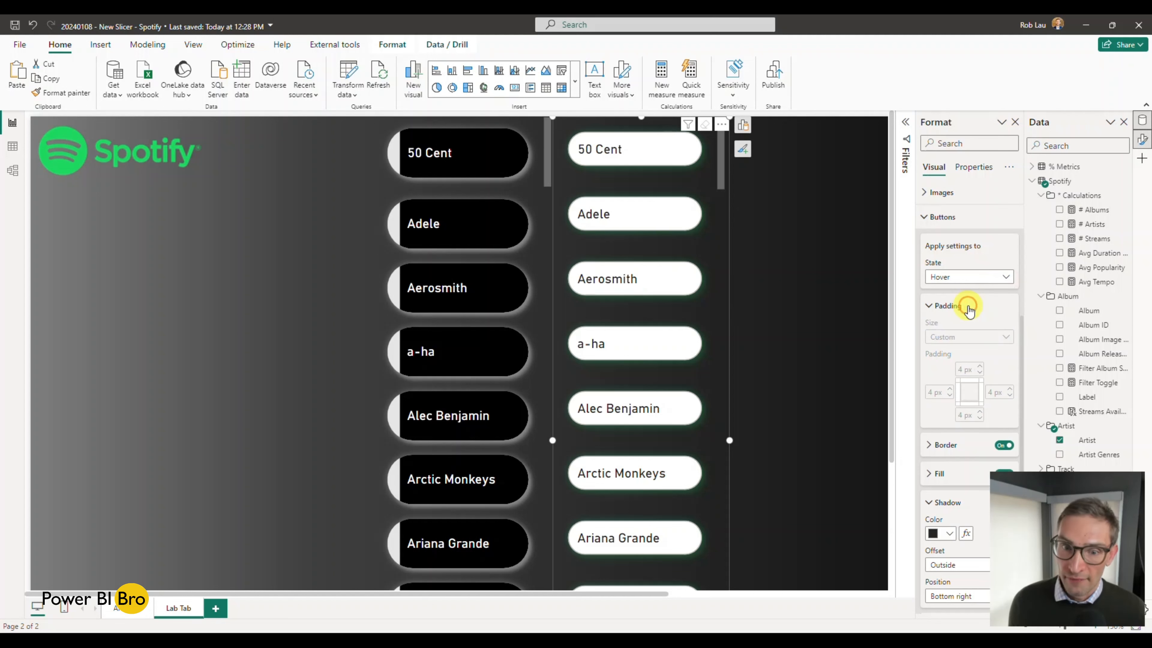
pyautogui.click(984, 278)
pyautogui.click(969, 290)
# Step: Try the Wide and Narrow padding sizes on the new slicer's buttons and return to Custom
pyautogui.click(990, 341)
pyautogui.click(975, 351)
pyautogui.click(974, 334)
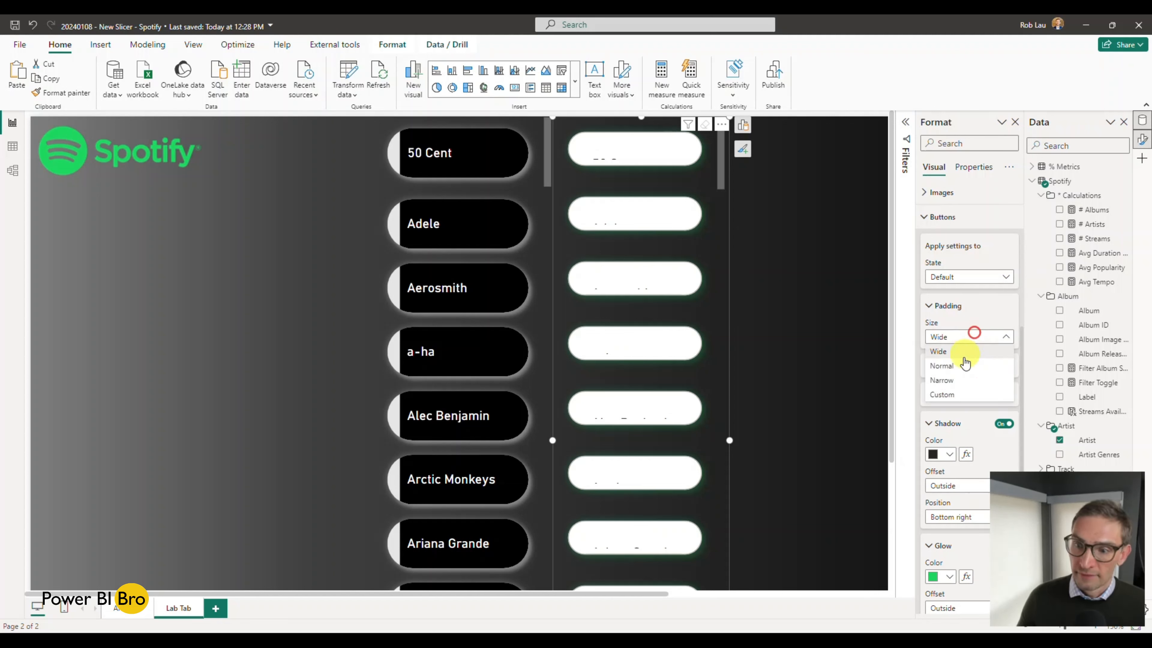
pyautogui.click(966, 356)
pyautogui.click(957, 336)
pyautogui.click(947, 381)
pyautogui.click(957, 336)
pyautogui.click(945, 393)
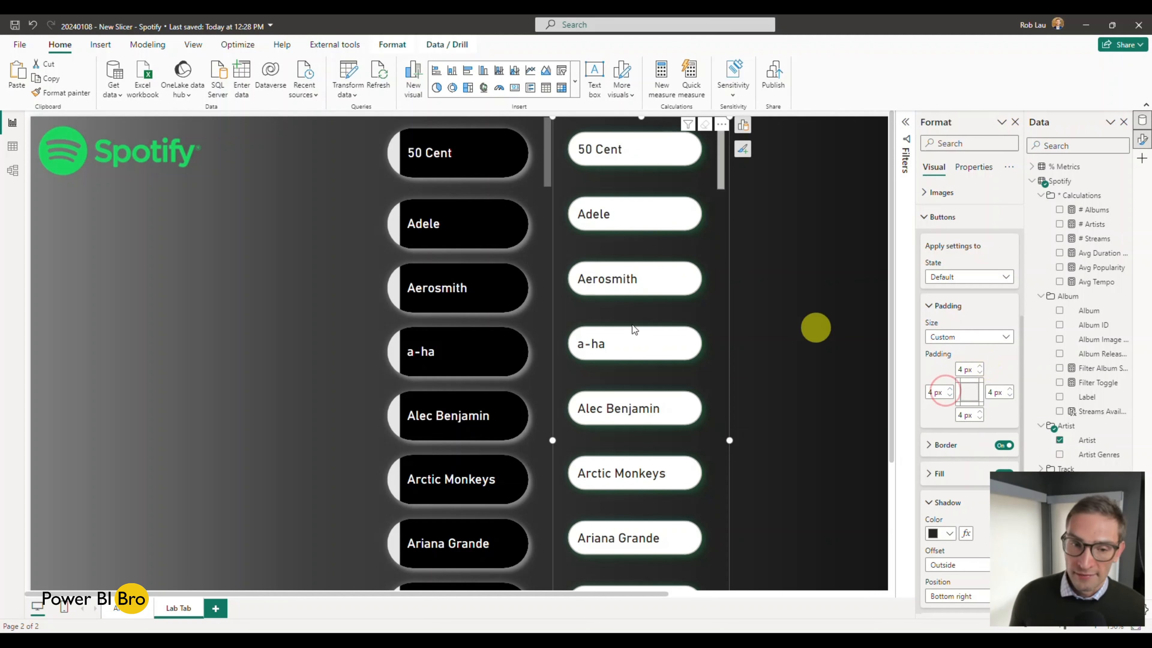
# Step: Compare the finished slicer's custom button padding with that of the new slicer
pyautogui.click(539, 326)
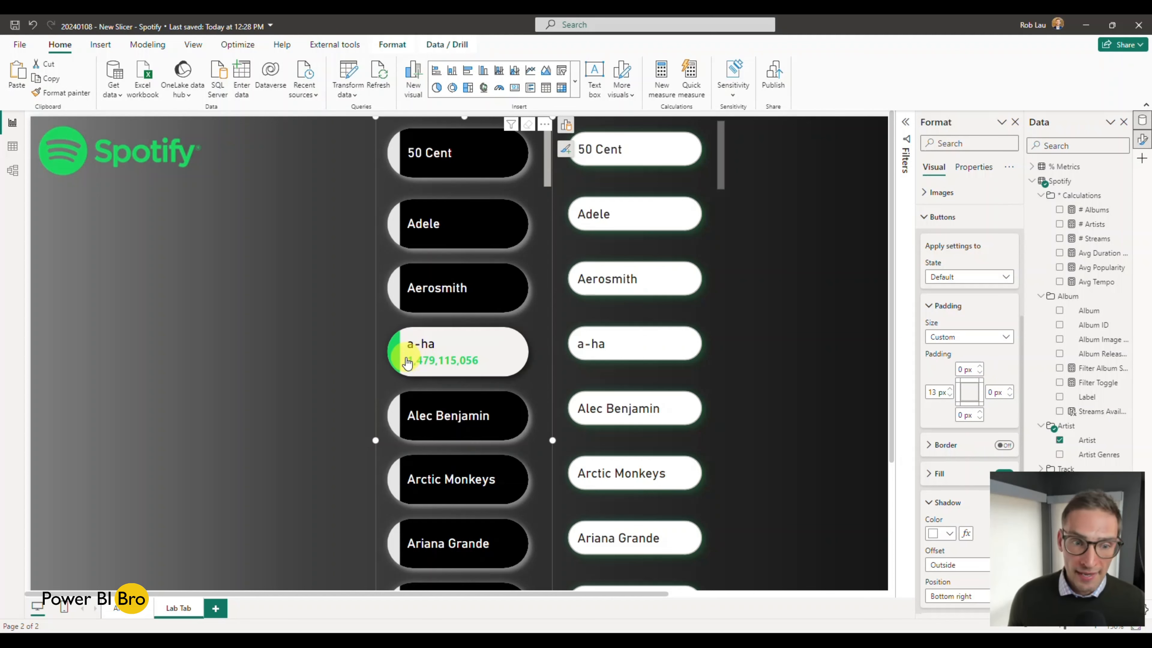
pyautogui.click(712, 362)
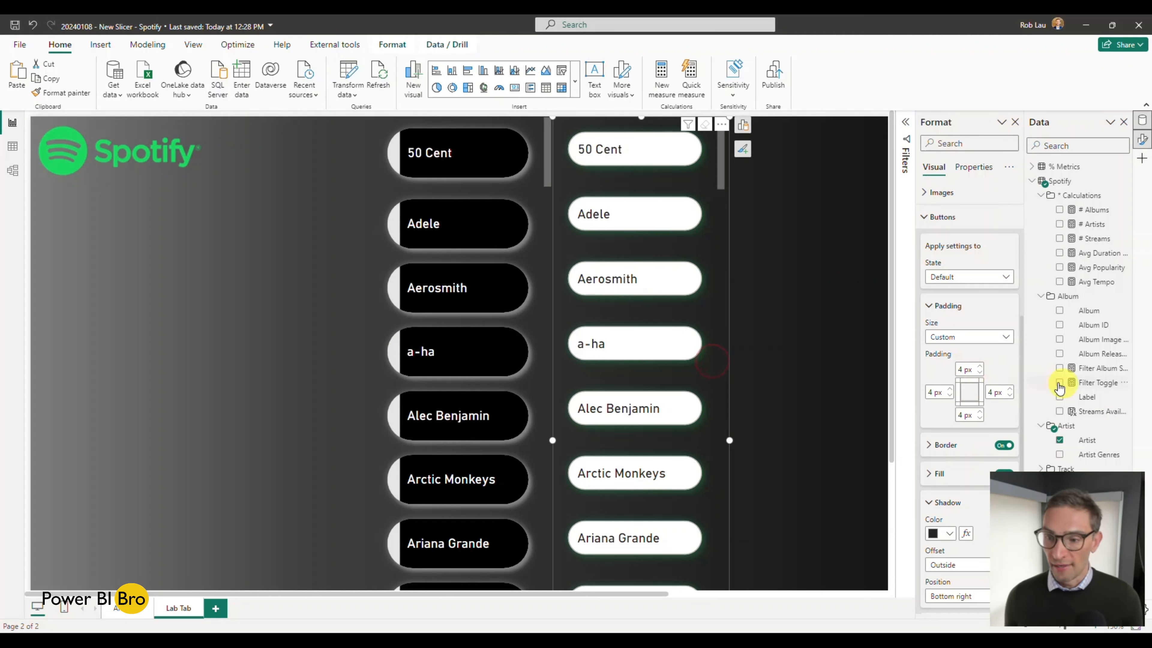
# Step: Set the top, bottom and right padding of the new slicer's buttons to 0 px
pyautogui.click(980, 371)
pyautogui.click(980, 372)
pyautogui.click(980, 372)
pyautogui.click(980, 372)
pyautogui.click(979, 418)
pyautogui.click(980, 418)
pyautogui.click(980, 418)
pyautogui.click(979, 418)
pyautogui.click(1011, 395)
pyautogui.click(1010, 395)
pyautogui.click(1010, 395)
pyautogui.click(1010, 395)
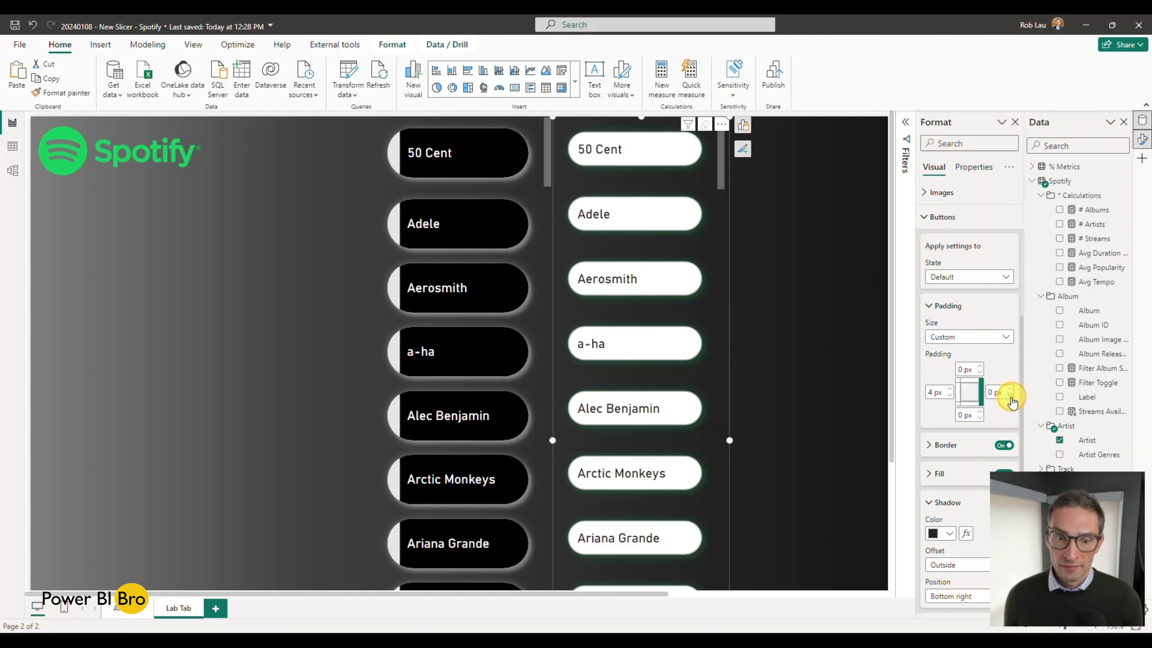
# Step: Check the rows, columns and space between cards in the finished slicer's layout settings
pyautogui.click(538, 176)
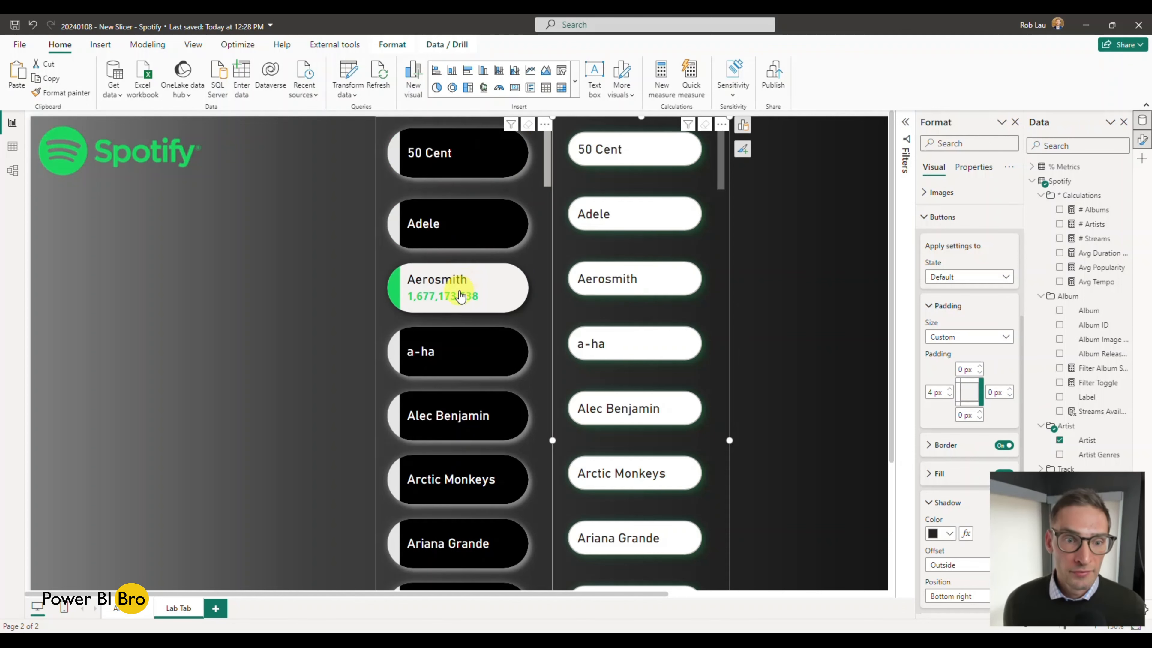
pyautogui.click(807, 374)
pyautogui.scroll(-1, 807, 375)
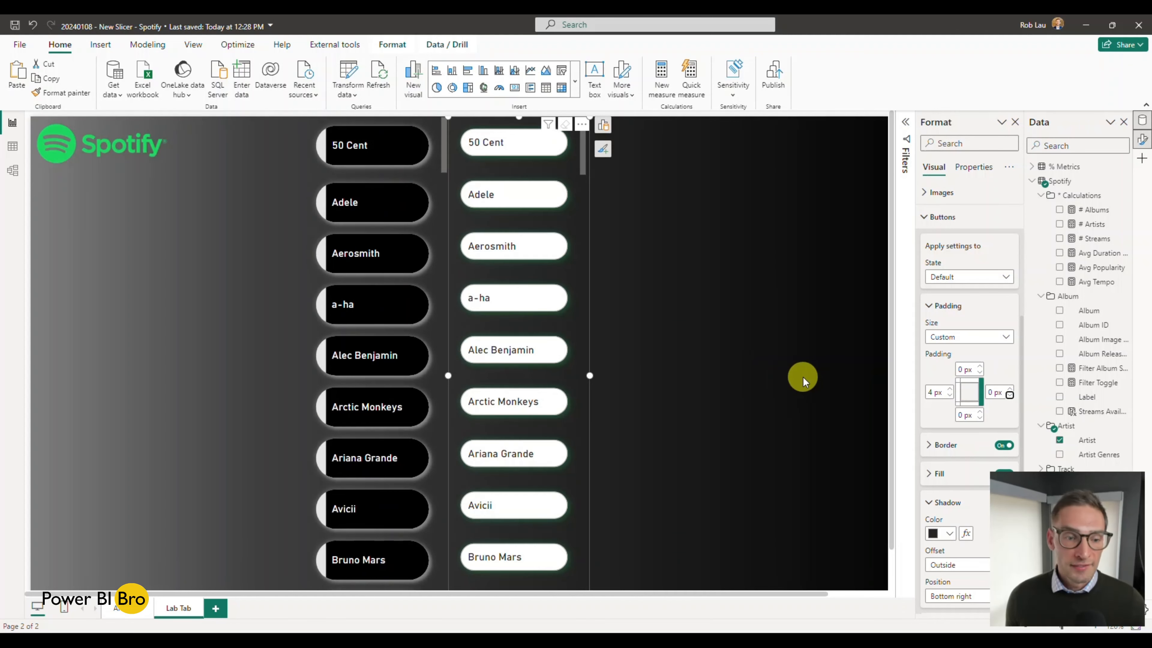
pyautogui.click(437, 290)
pyautogui.scroll(5, 982, 308)
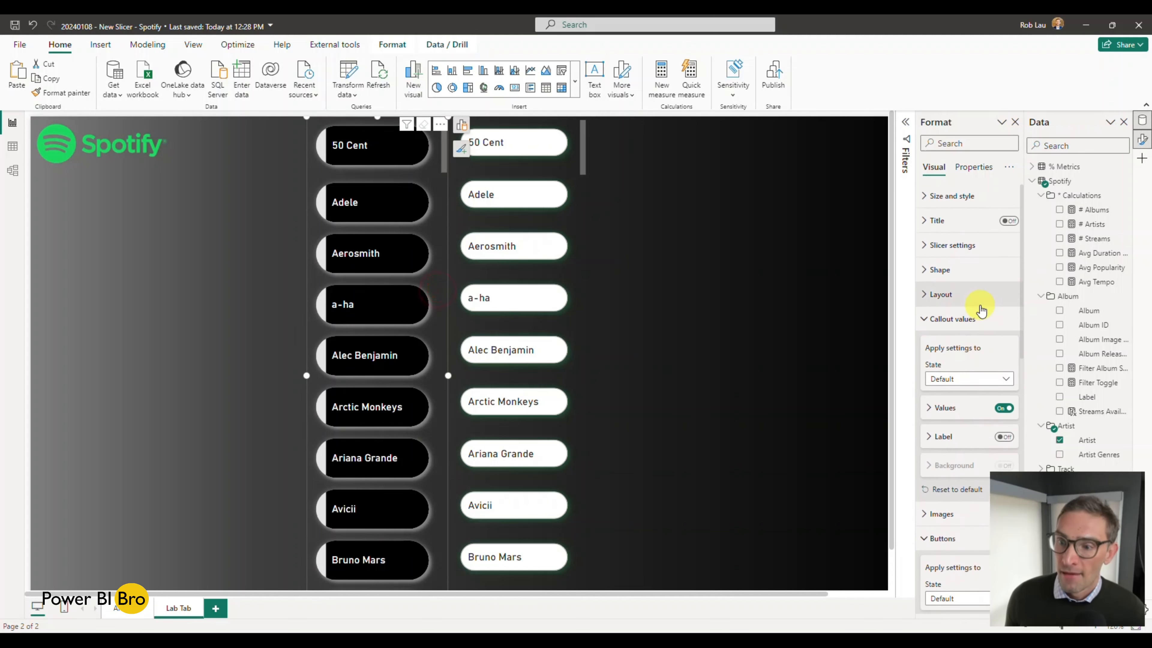
pyautogui.click(967, 297)
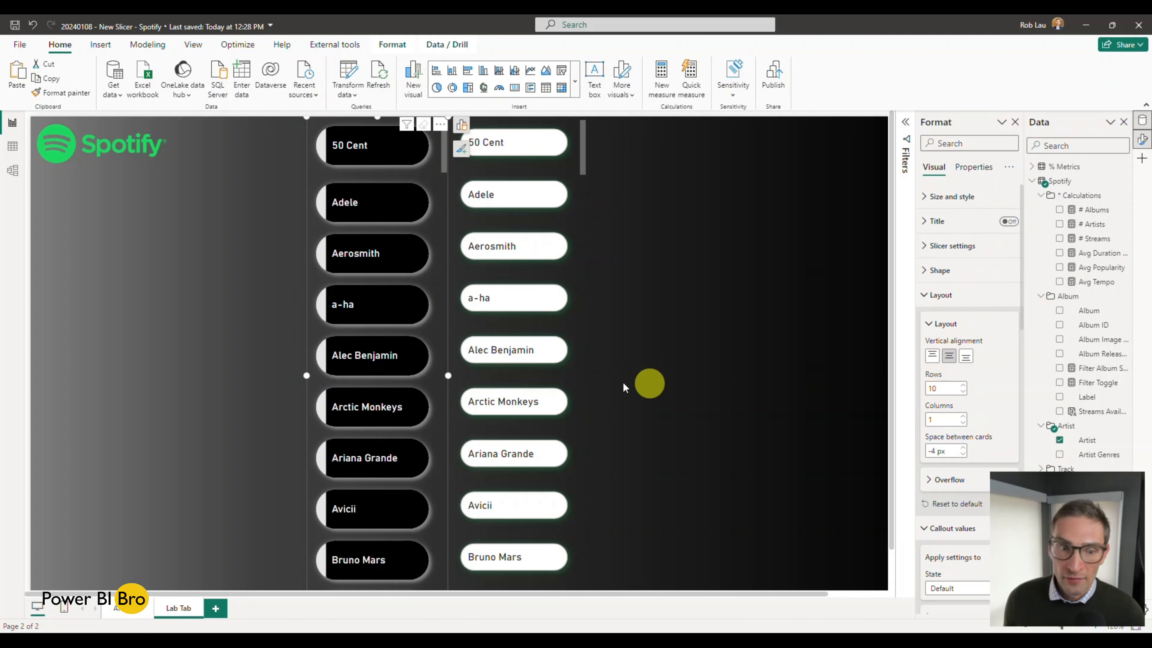
# Step: Set the space between cards in the new slicer's layout to -4 px
pyautogui.click(579, 365)
pyautogui.scroll(-5, 579, 365)
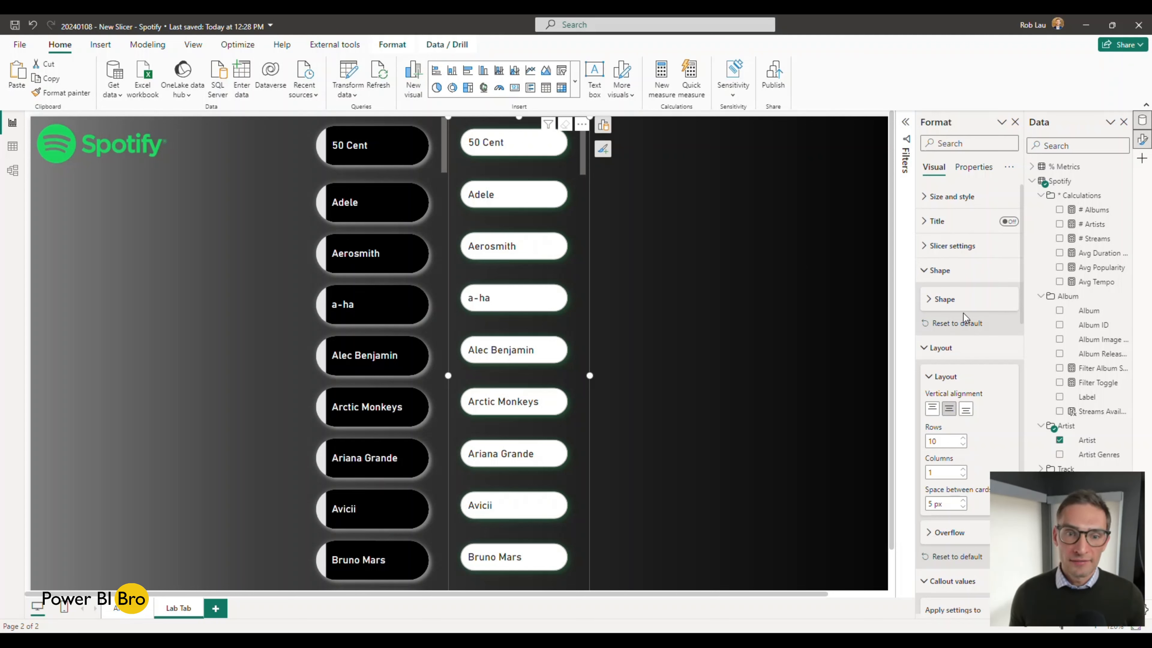
pyautogui.scroll(-3, 959, 318)
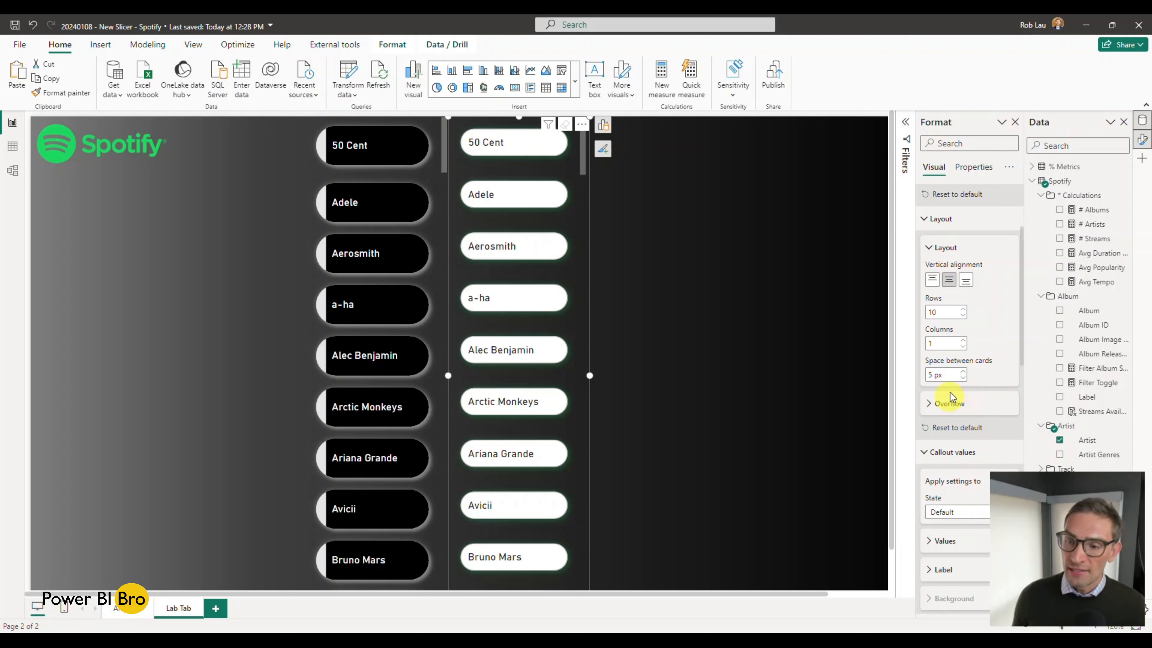
pyautogui.click(962, 379)
pyautogui.click(962, 378)
pyautogui.click(962, 379)
pyautogui.click(962, 378)
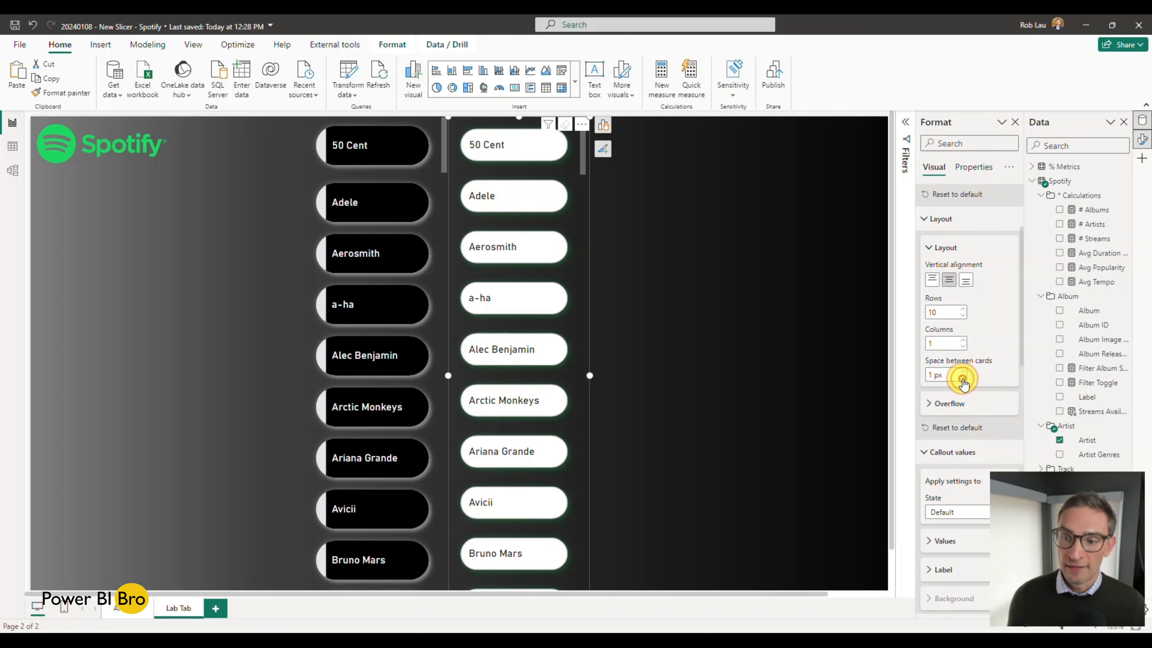
pyautogui.click(962, 378)
pyautogui.click(962, 379)
pyautogui.click(962, 378)
pyautogui.click(962, 378)
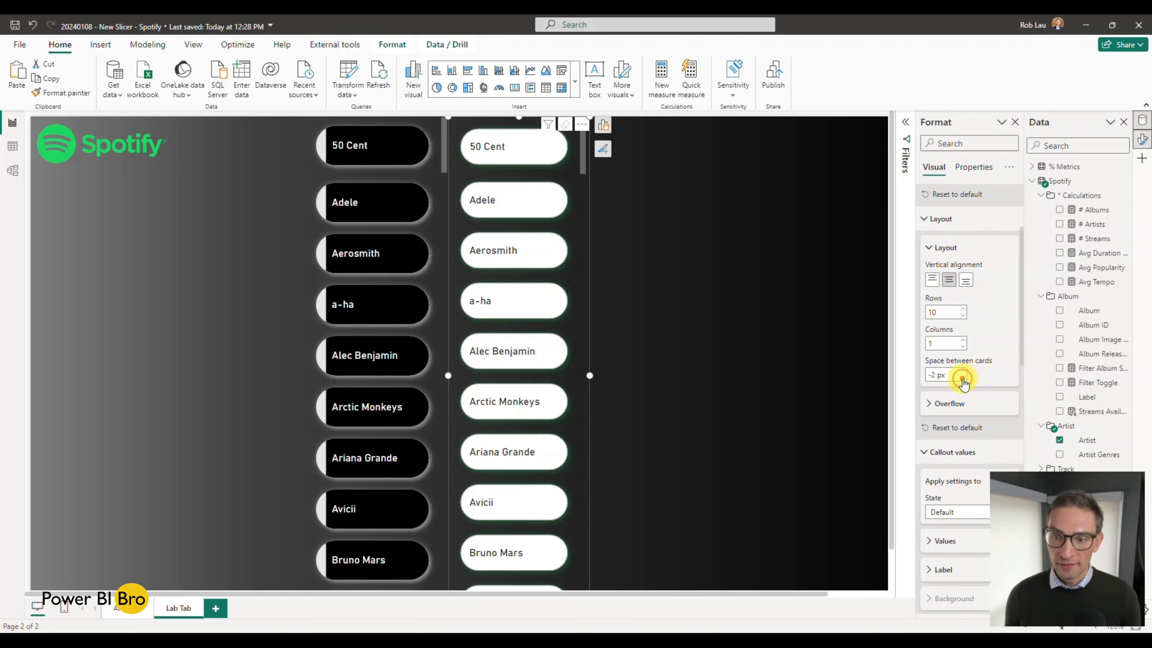
# Step: Try a more extreme space between cards of -23 px on the new slicer
pyautogui.click(962, 379)
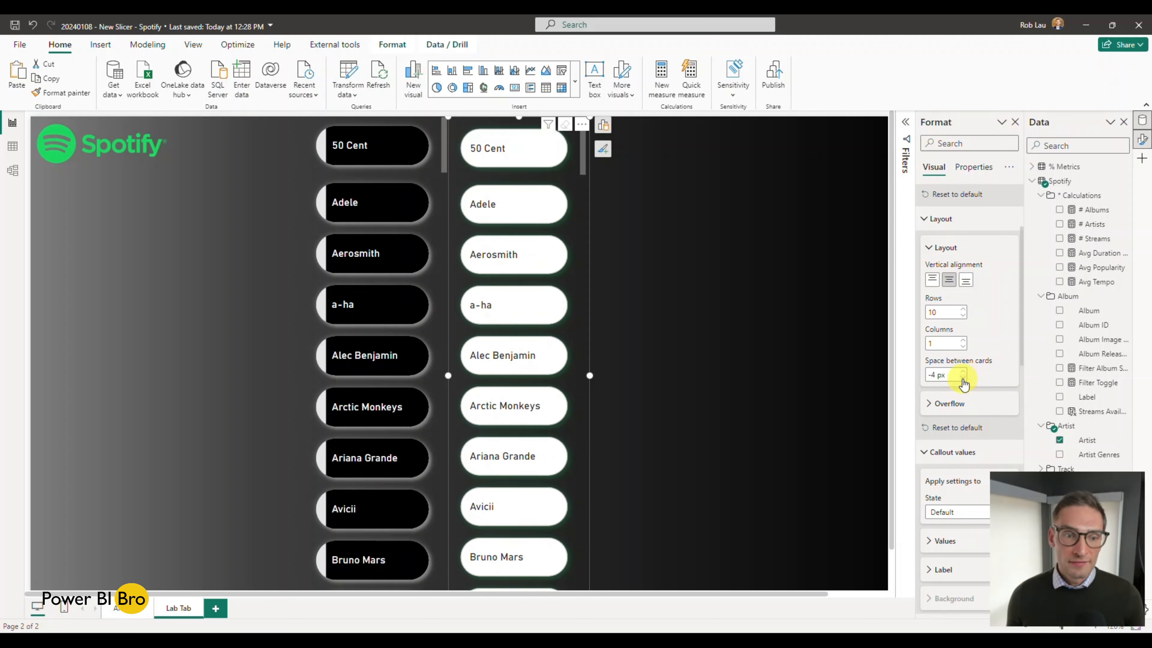
pyautogui.click(962, 378)
pyautogui.click(962, 378)
pyautogui.click(962, 379)
pyautogui.click(962, 378)
pyautogui.click(962, 378)
pyautogui.click(962, 379)
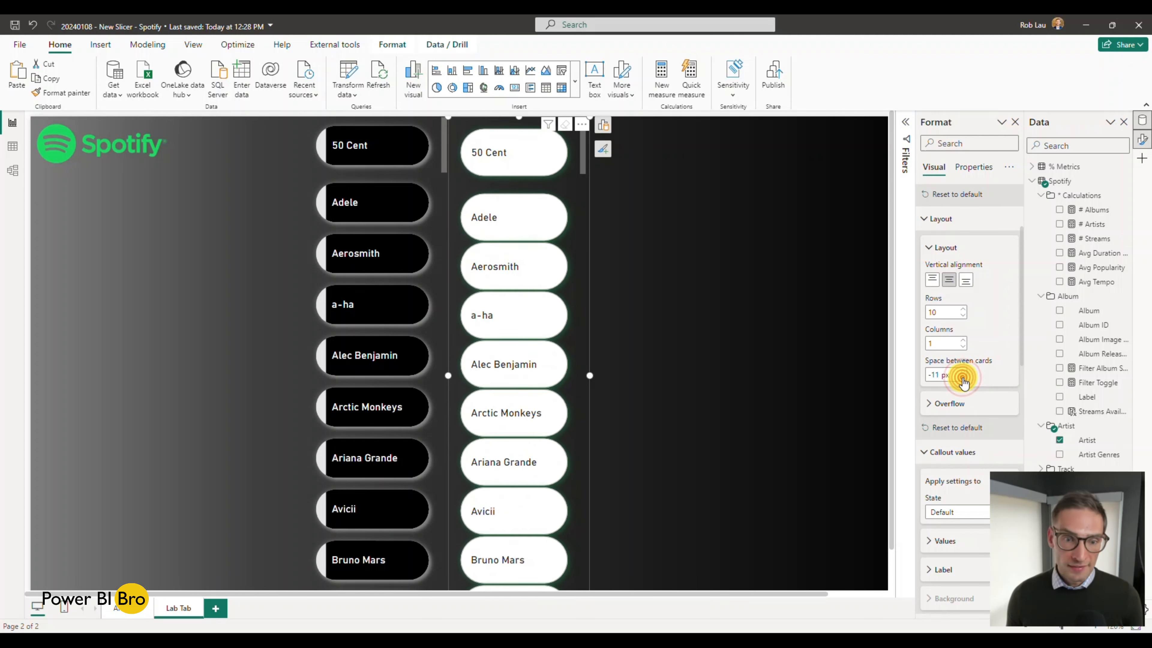
pyautogui.click(962, 379)
pyautogui.click(962, 378)
pyautogui.click(962, 379)
pyautogui.click(962, 378)
pyautogui.click(962, 379)
pyautogui.click(962, 378)
pyautogui.click(962, 378)
pyautogui.click(962, 378)
pyautogui.click(963, 379)
pyautogui.click(963, 379)
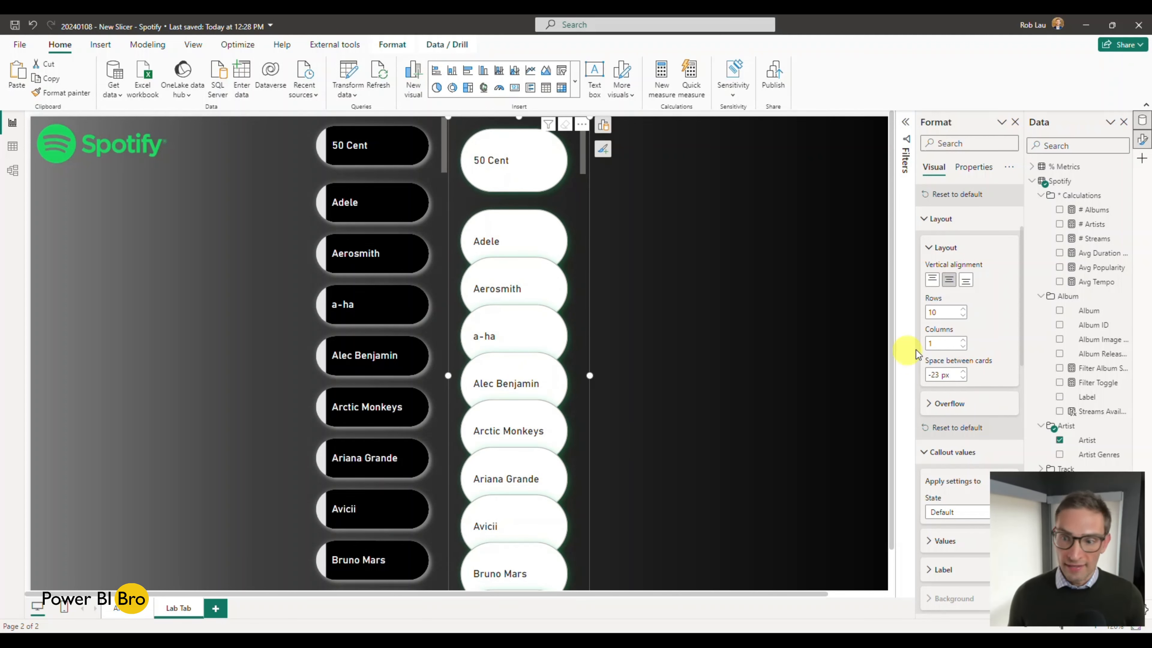
# Step: Bring the new slicer's space between cards back to -4 px, comparing its button spacing with the finished slicer
pyautogui.click(965, 372)
pyautogui.click(965, 371)
pyautogui.click(964, 372)
pyautogui.click(964, 371)
pyautogui.click(964, 372)
pyautogui.click(965, 371)
pyautogui.click(964, 371)
pyautogui.click(964, 372)
pyautogui.click(963, 371)
pyautogui.click(963, 371)
pyautogui.click(963, 371)
pyautogui.click(963, 371)
pyautogui.click(963, 371)
pyautogui.click(962, 371)
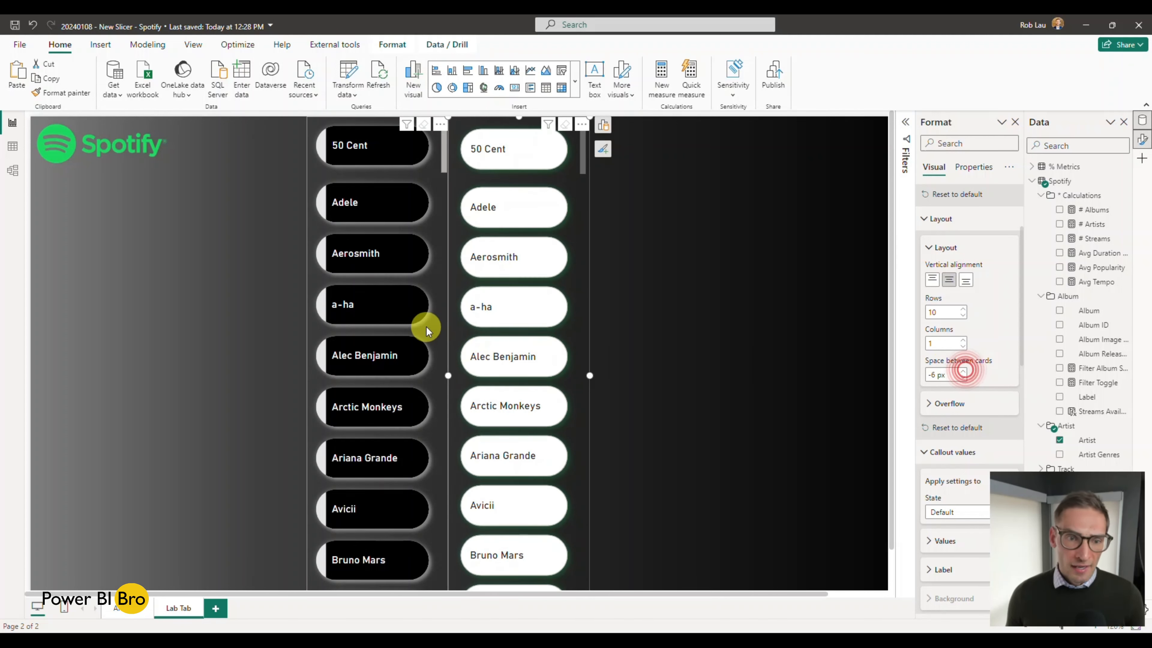
pyautogui.click(433, 328)
pyautogui.click(584, 336)
pyautogui.click(584, 336)
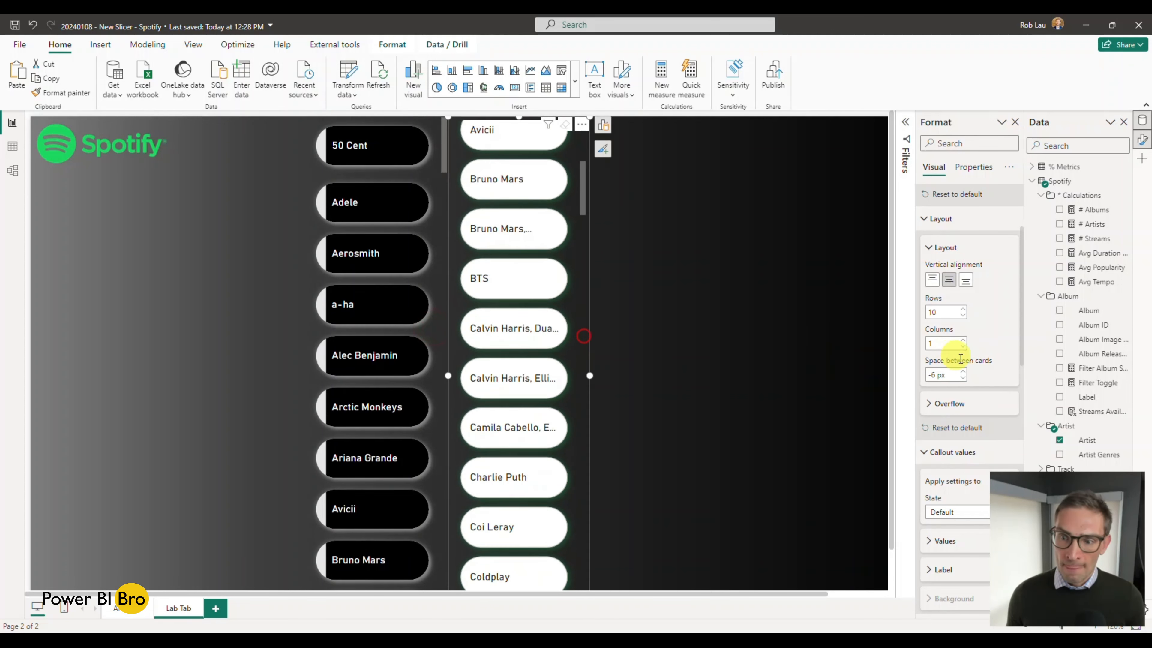
pyautogui.click(962, 377)
pyautogui.click(679, 353)
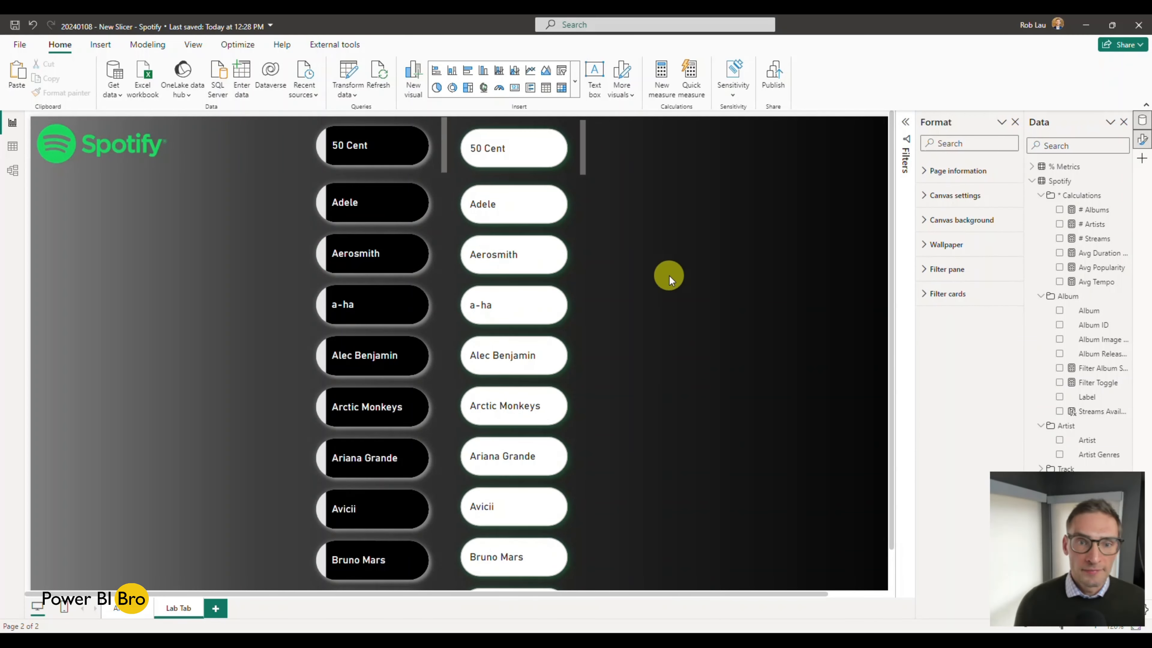
# Step: Examine the states that the new slicer's callout value settings can be applied to, keeping Default
pyautogui.scroll(2, 669, 276)
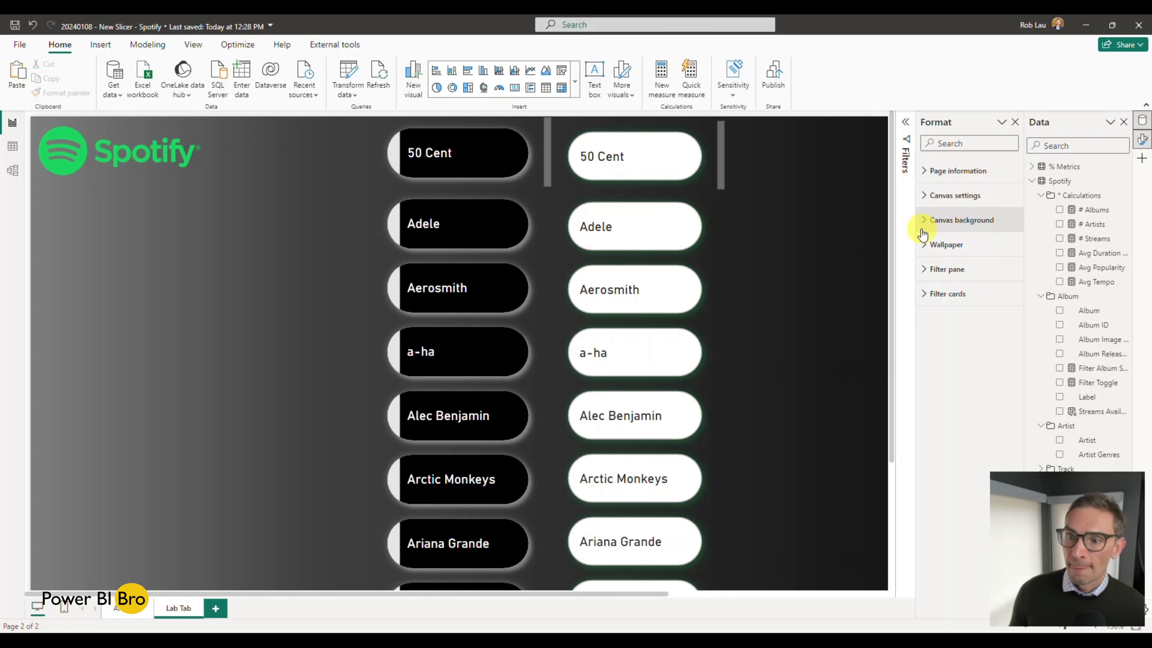
pyautogui.click(714, 214)
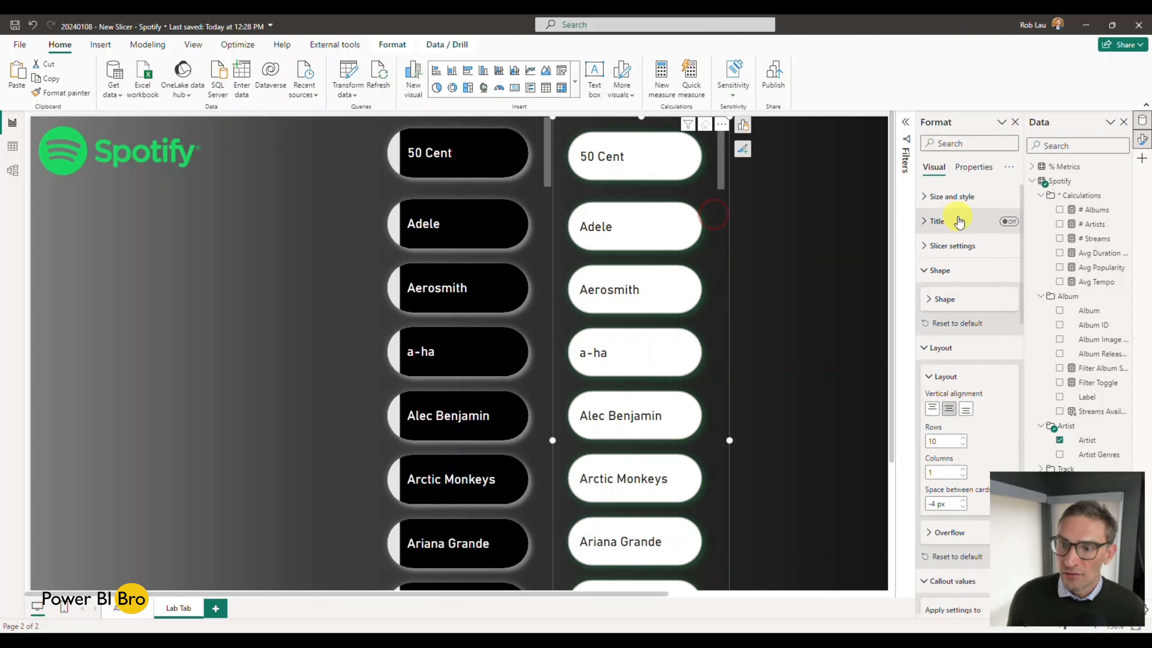
pyautogui.click(925, 271)
pyautogui.scroll(-2, 952, 309)
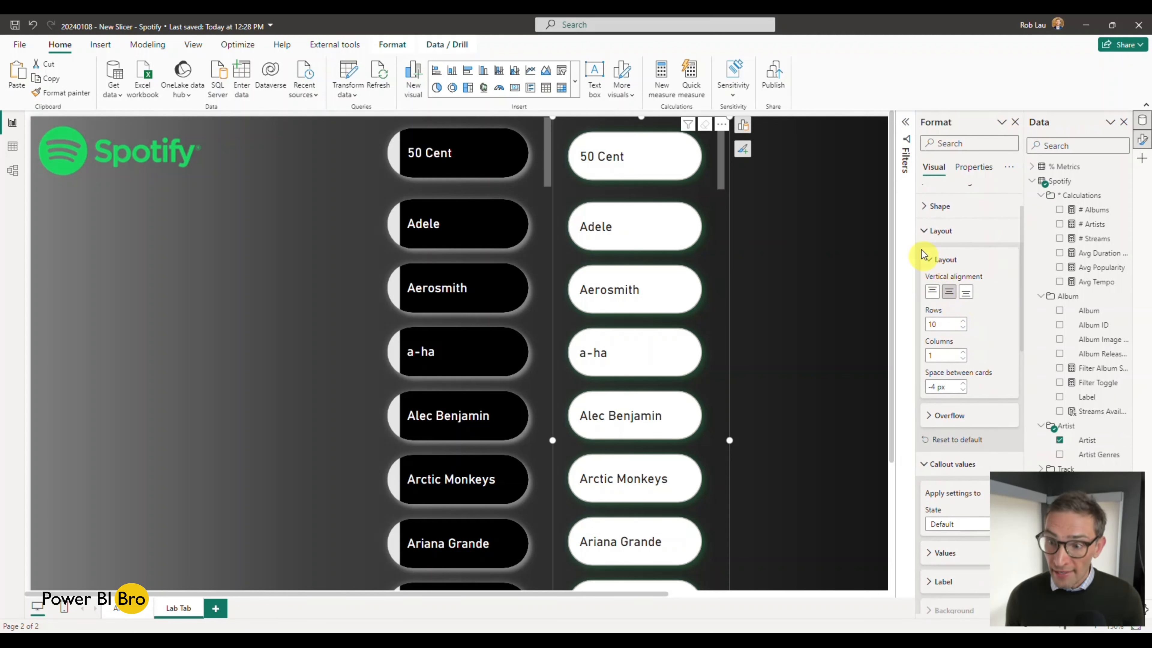
pyautogui.click(936, 232)
pyautogui.scroll(-2, 943, 254)
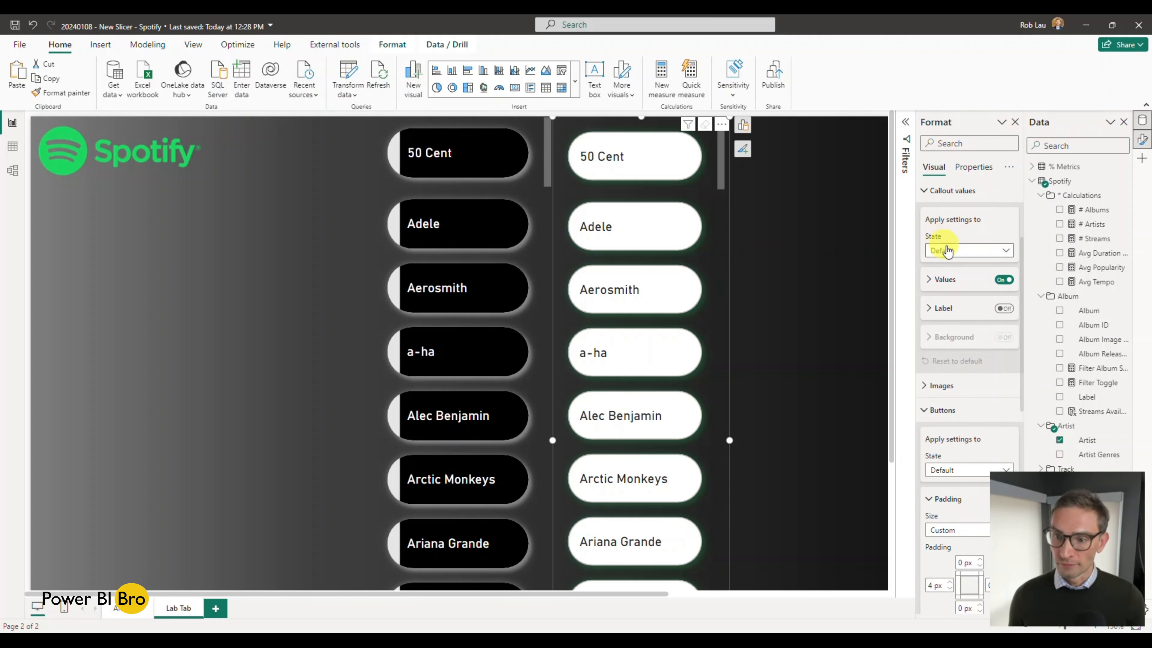
pyautogui.scroll(2, 973, 291)
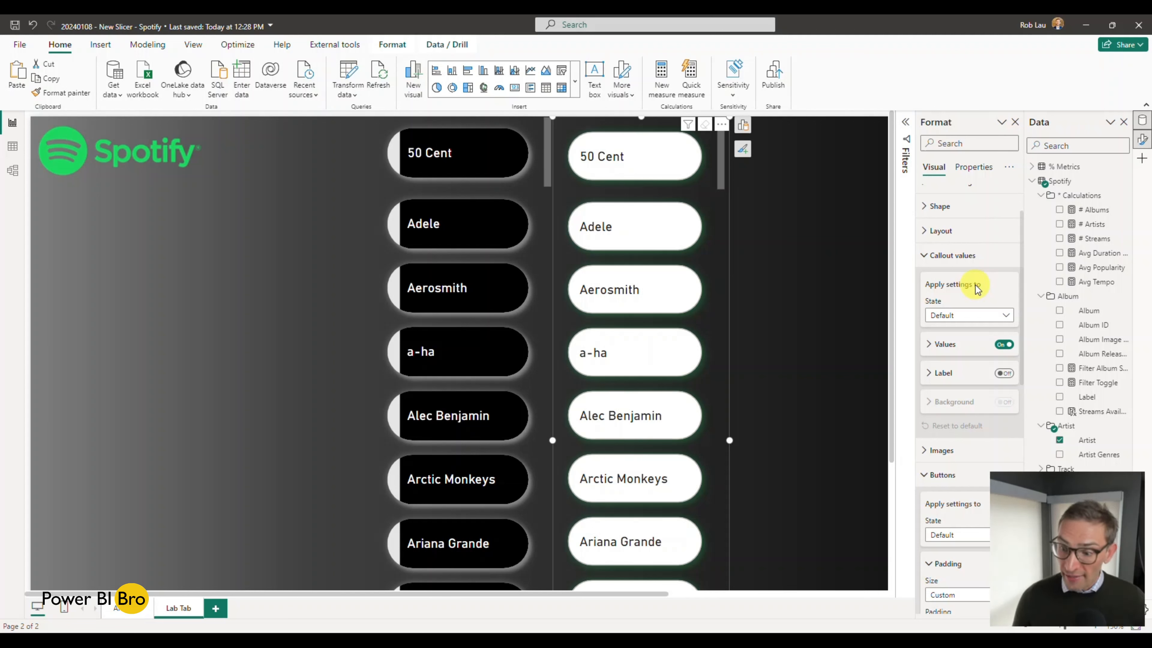
pyautogui.click(961, 317)
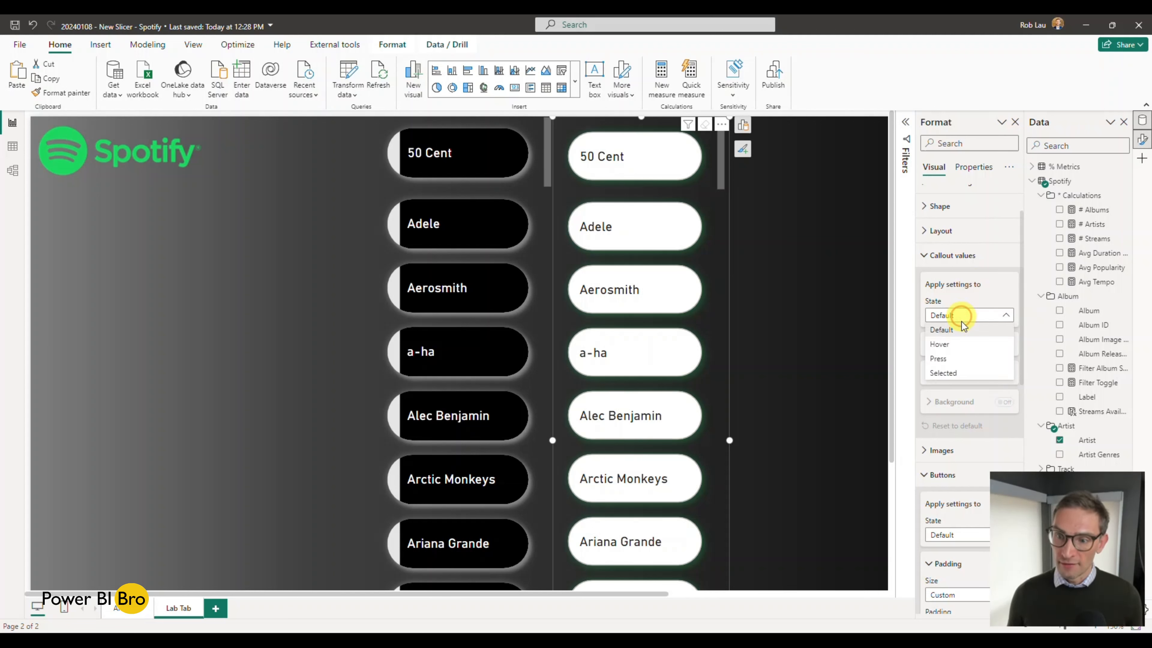
pyautogui.click(962, 299)
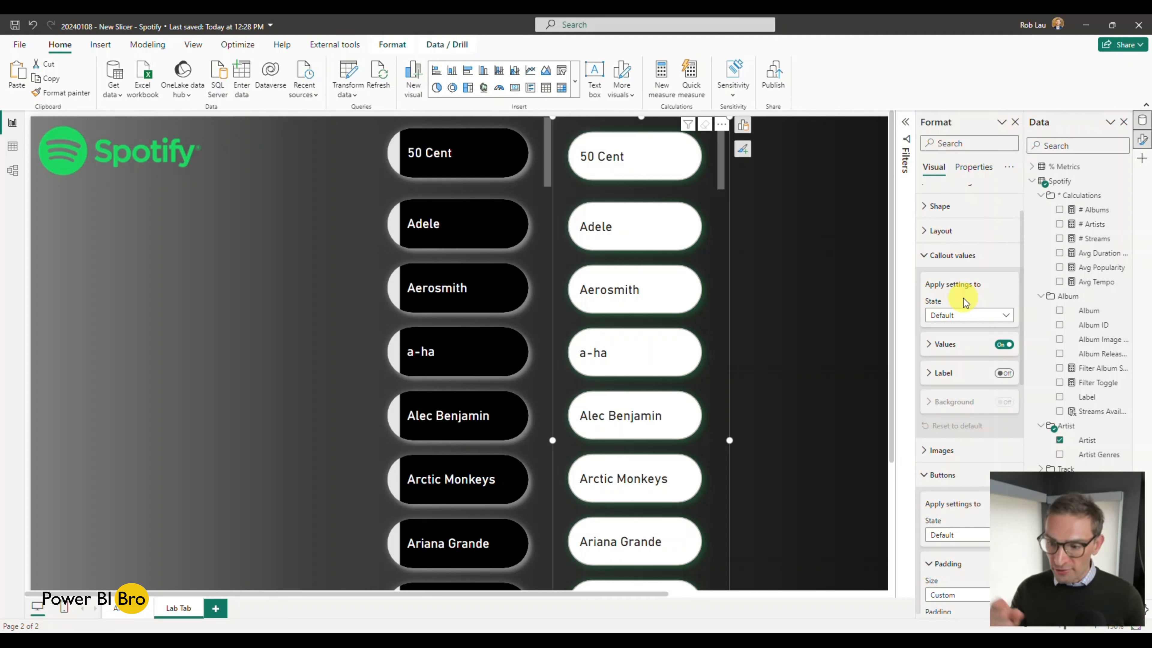
pyautogui.scroll(-5, 719, 273)
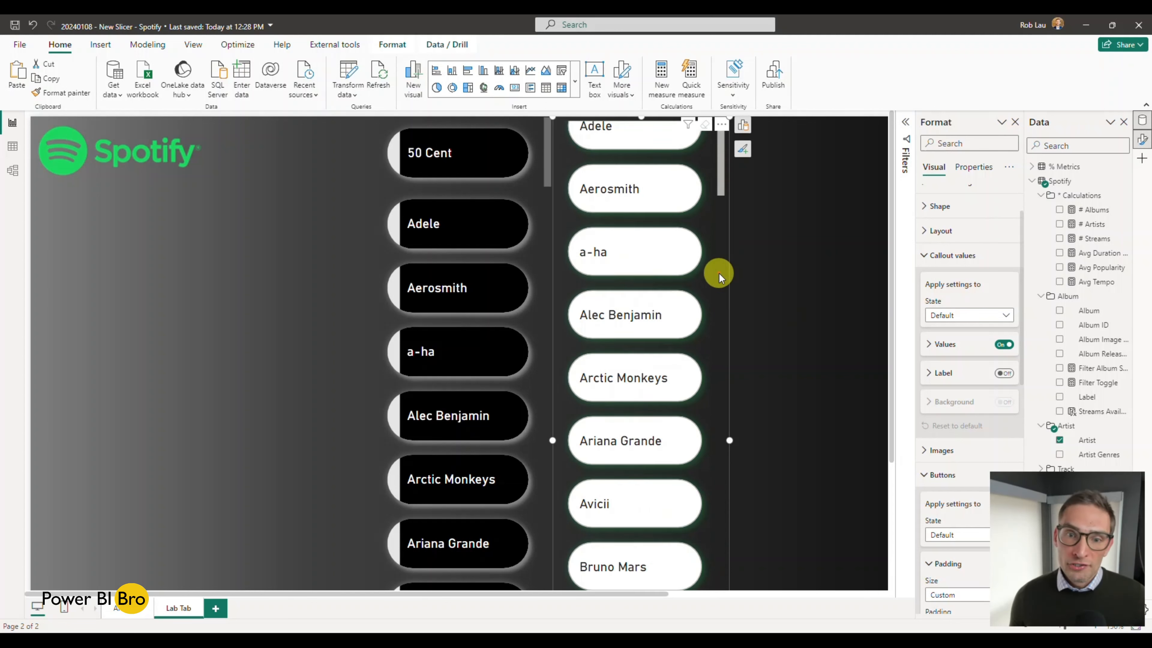
pyautogui.scroll(5, 710, 291)
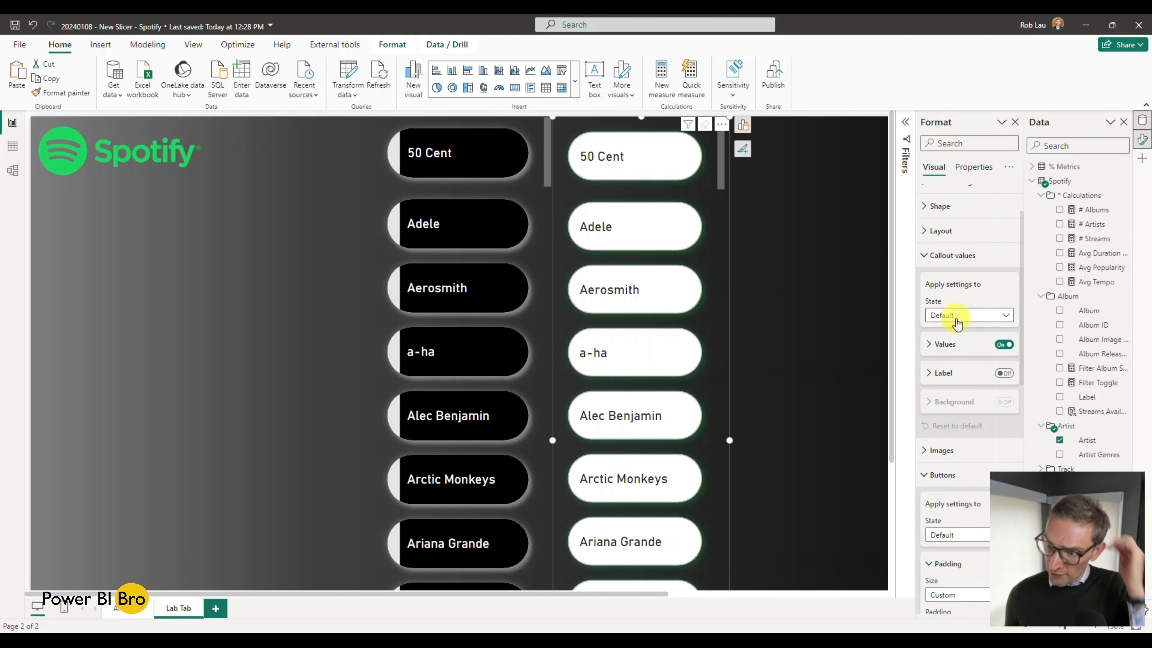
# Step: Match the finished slicer's text color by setting the new slicer's callout values to White in the Default state
pyautogui.click(927, 345)
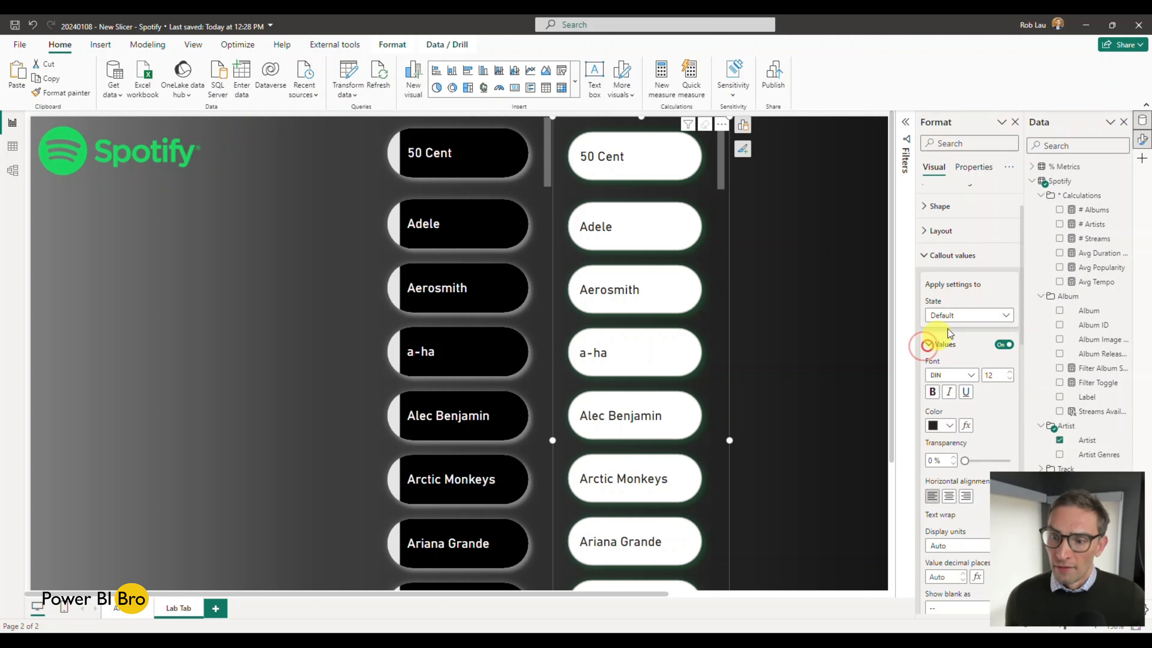
pyautogui.scroll(-2, 968, 321)
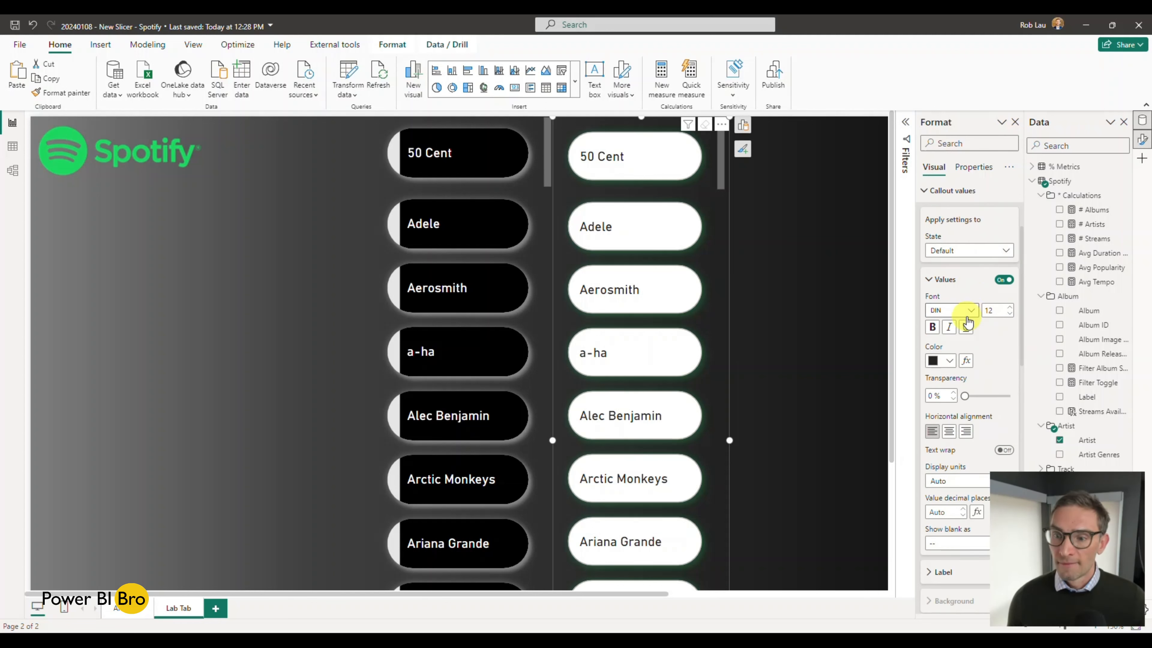
pyautogui.scroll(3, 968, 321)
pyautogui.click(533, 198)
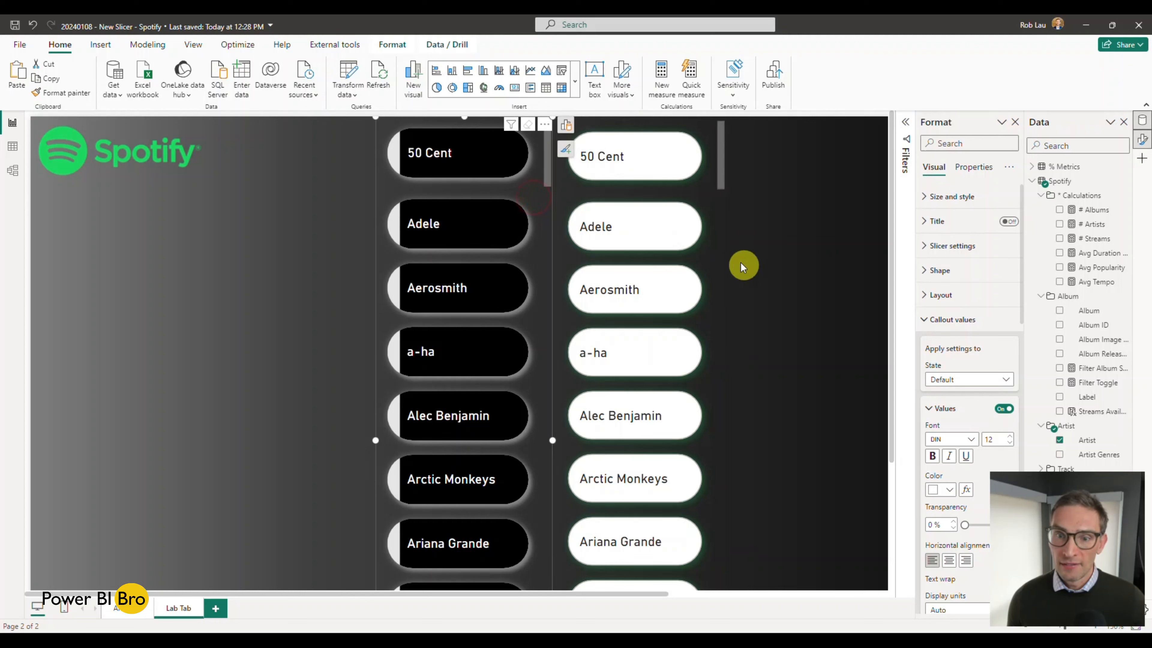
pyautogui.click(715, 250)
pyautogui.scroll(-1, 952, 374)
pyautogui.scroll(-2, 953, 371)
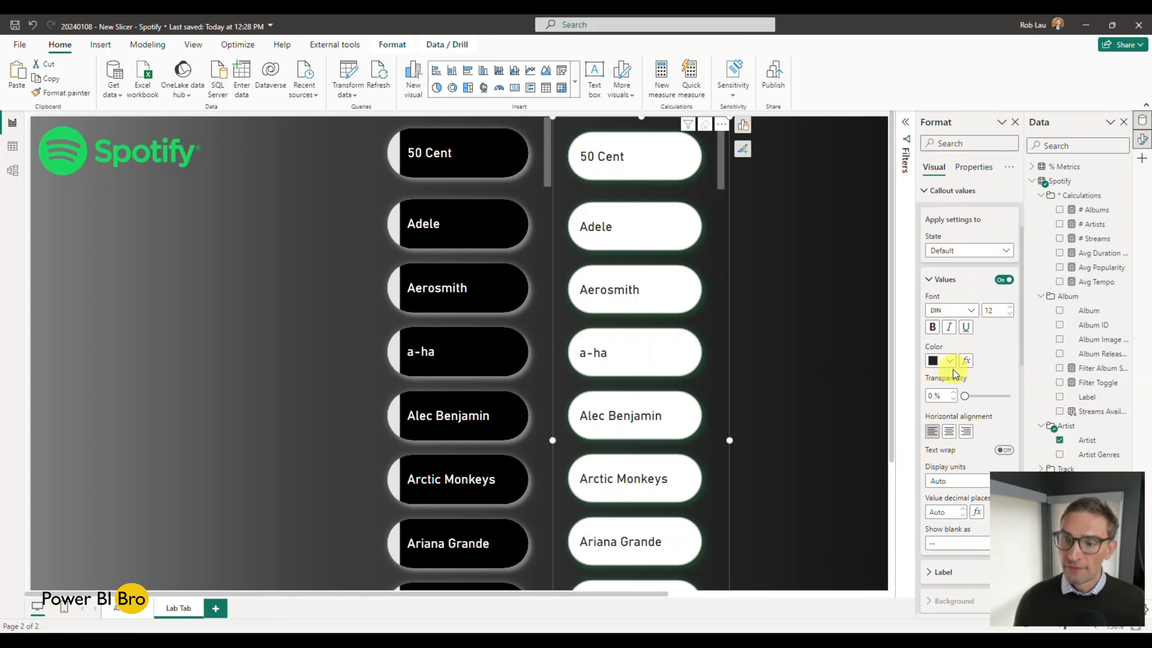
pyautogui.click(950, 362)
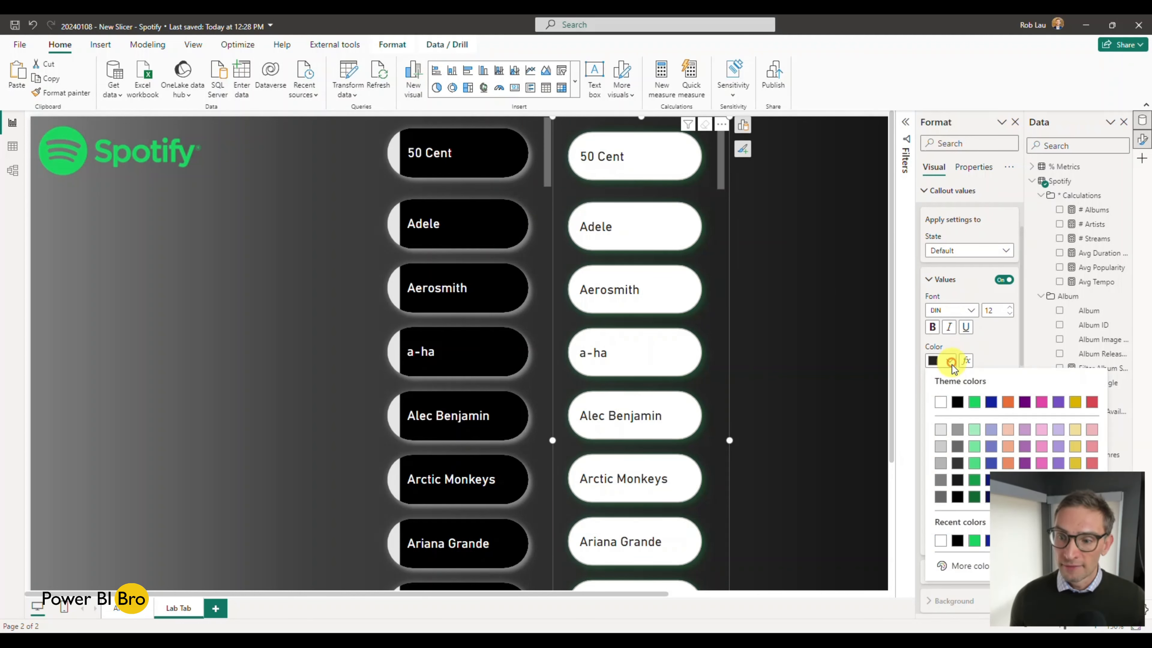
pyautogui.click(941, 402)
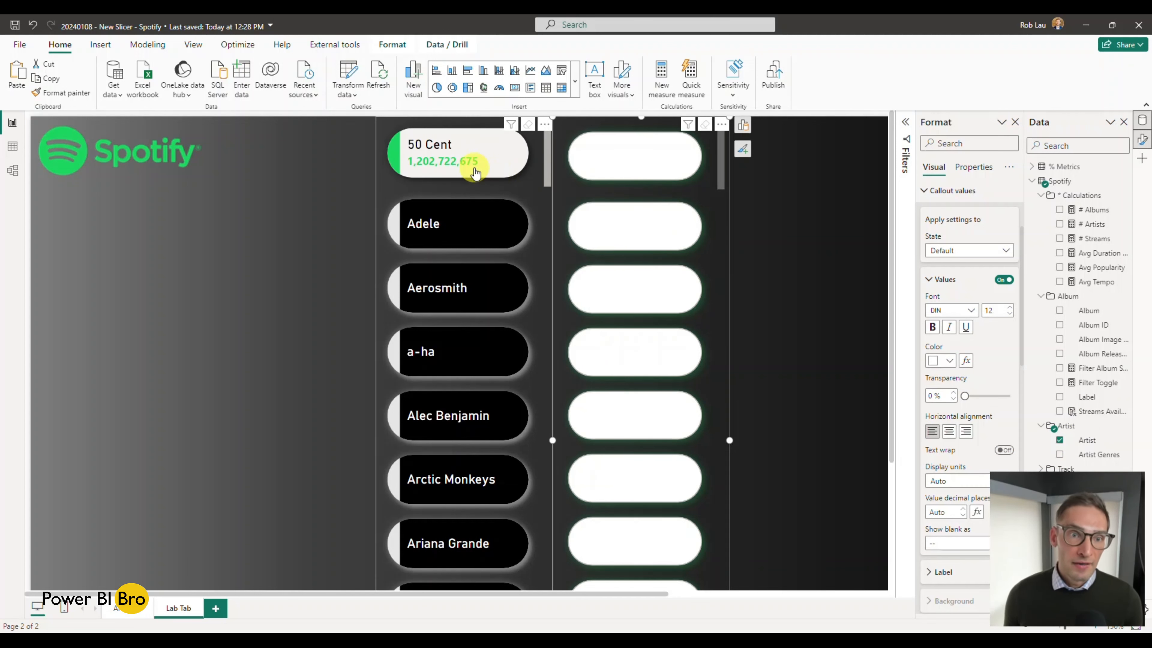
# Step: Set the new slicer's callout value color to black in the Hover state
pyautogui.click(1009, 257)
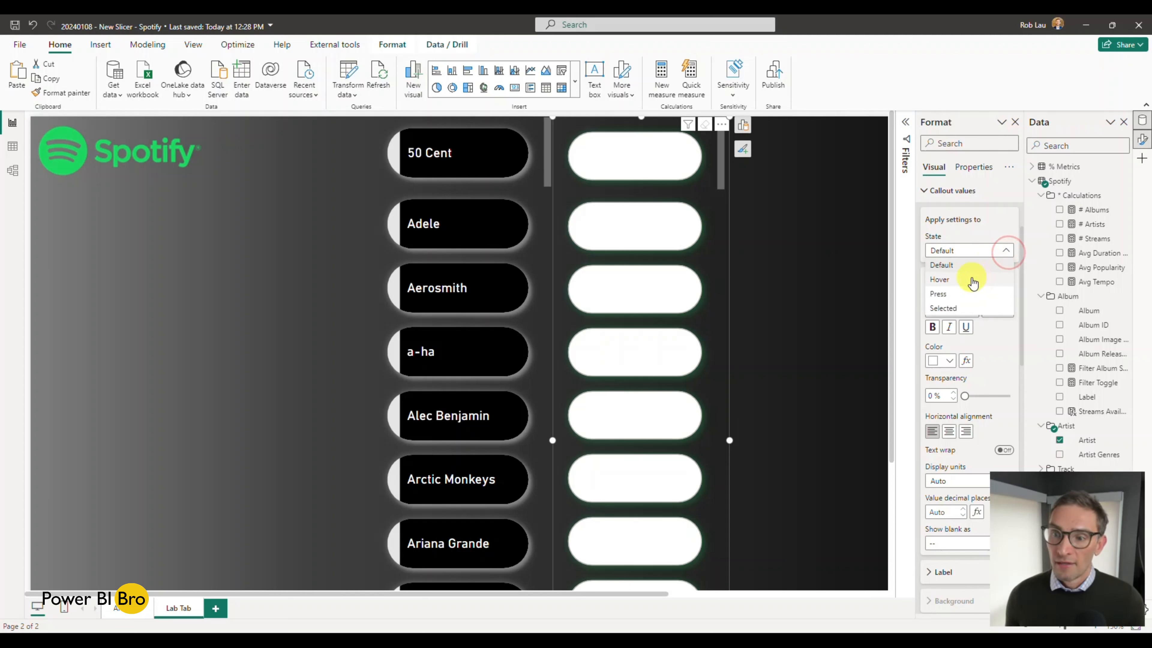
pyautogui.click(972, 279)
pyautogui.click(949, 360)
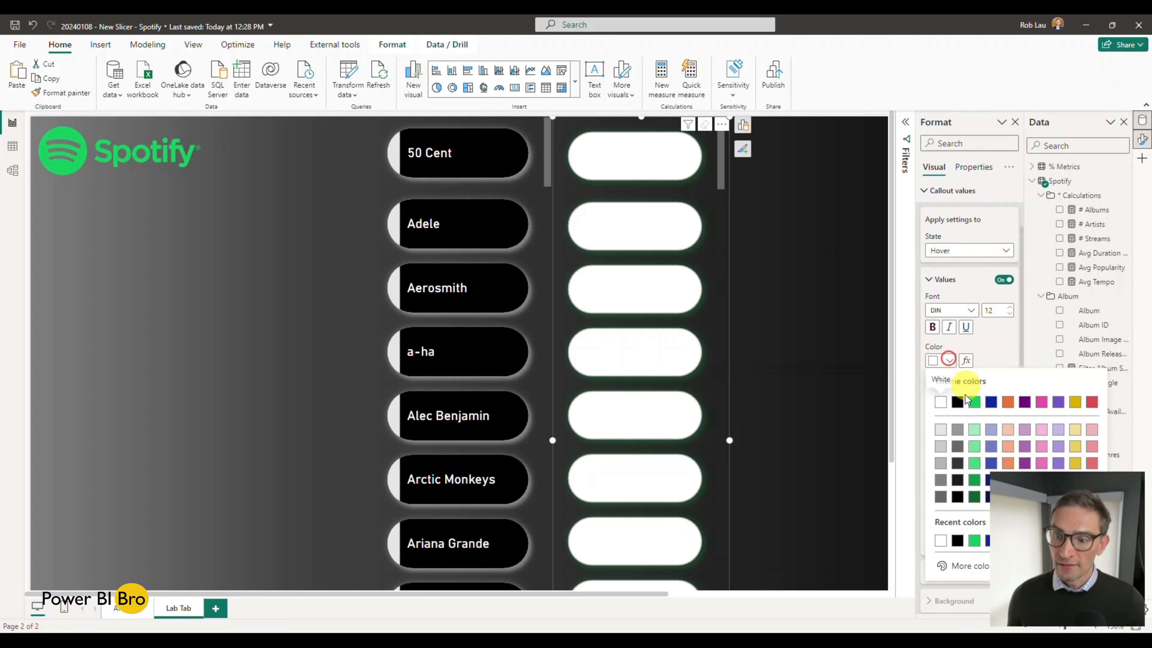
pyautogui.click(960, 397)
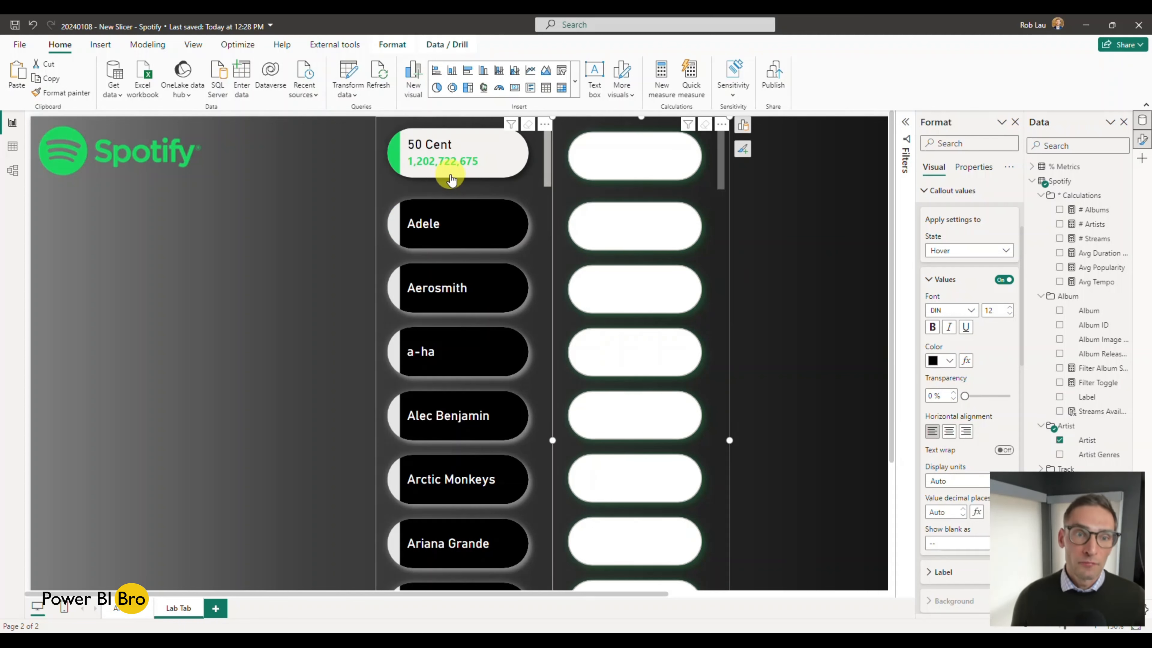
# Step: Select 50 Cent in the finished slicer to check its Selected state formatting, and clear the selection
pyautogui.click(487, 165)
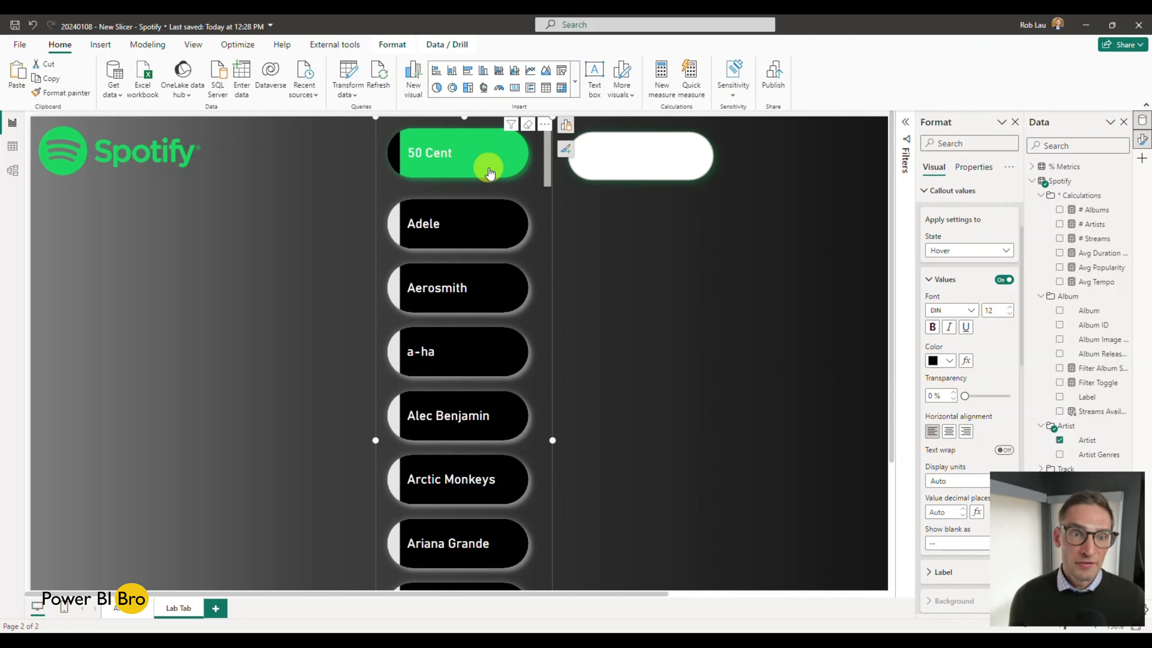
pyautogui.click(489, 172)
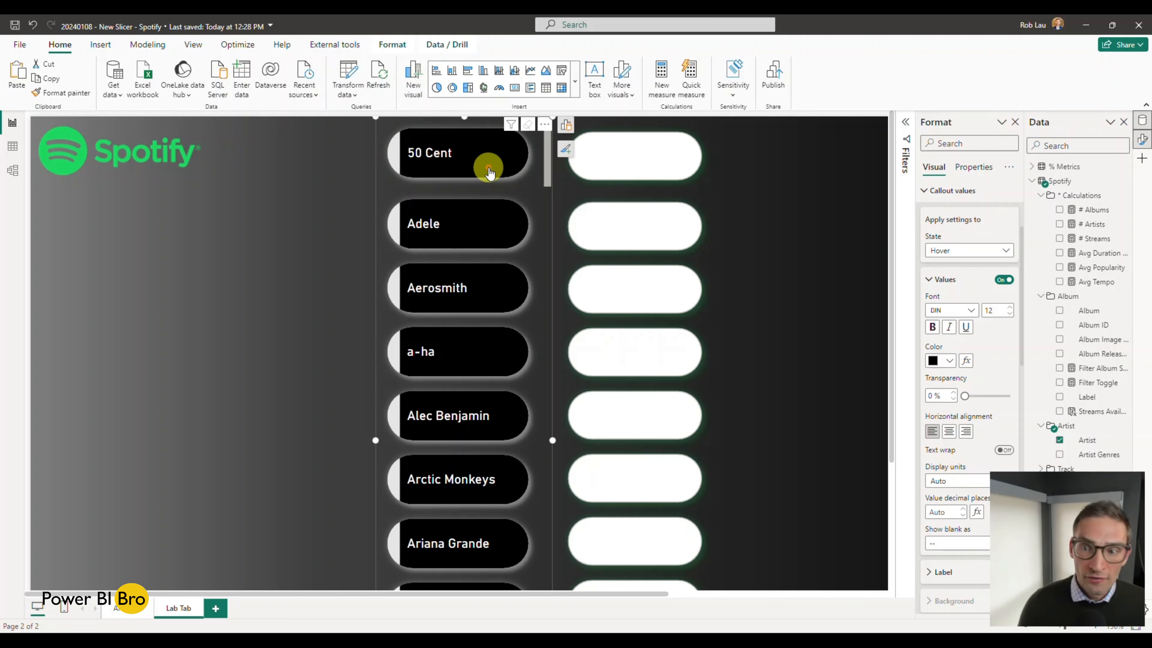
# Step: Check the finished slicer's selected look on 50 Cent, and set the new slicer's callout value color to White in the Selected state
pyautogui.click(516, 178)
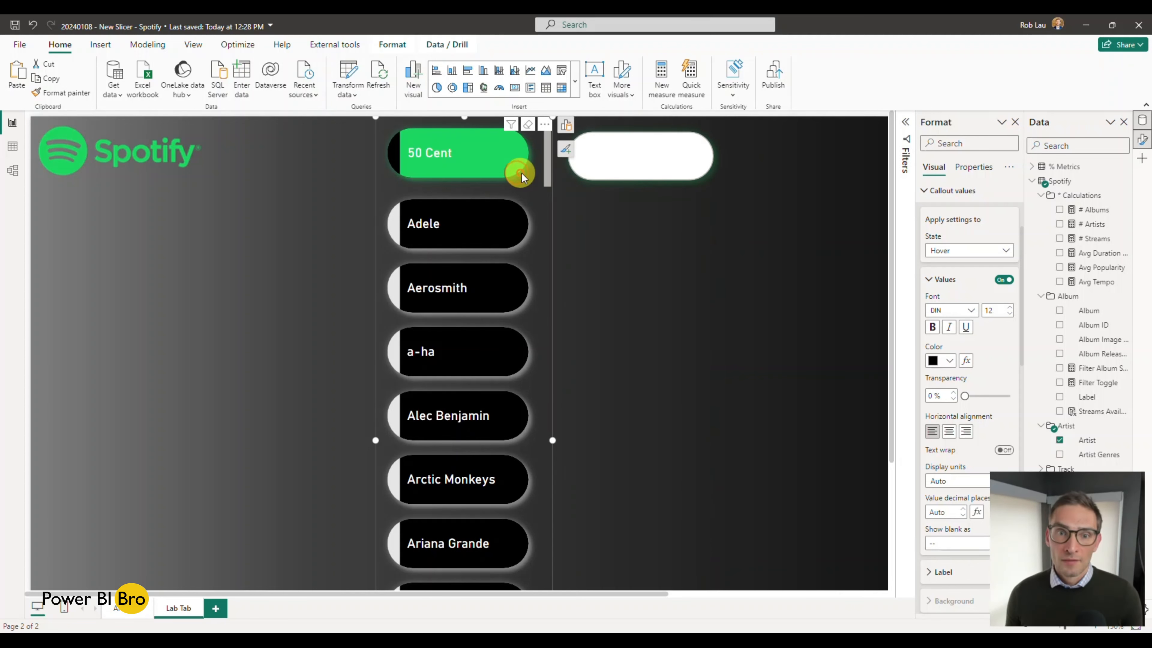
pyautogui.click(485, 164)
pyautogui.click(711, 207)
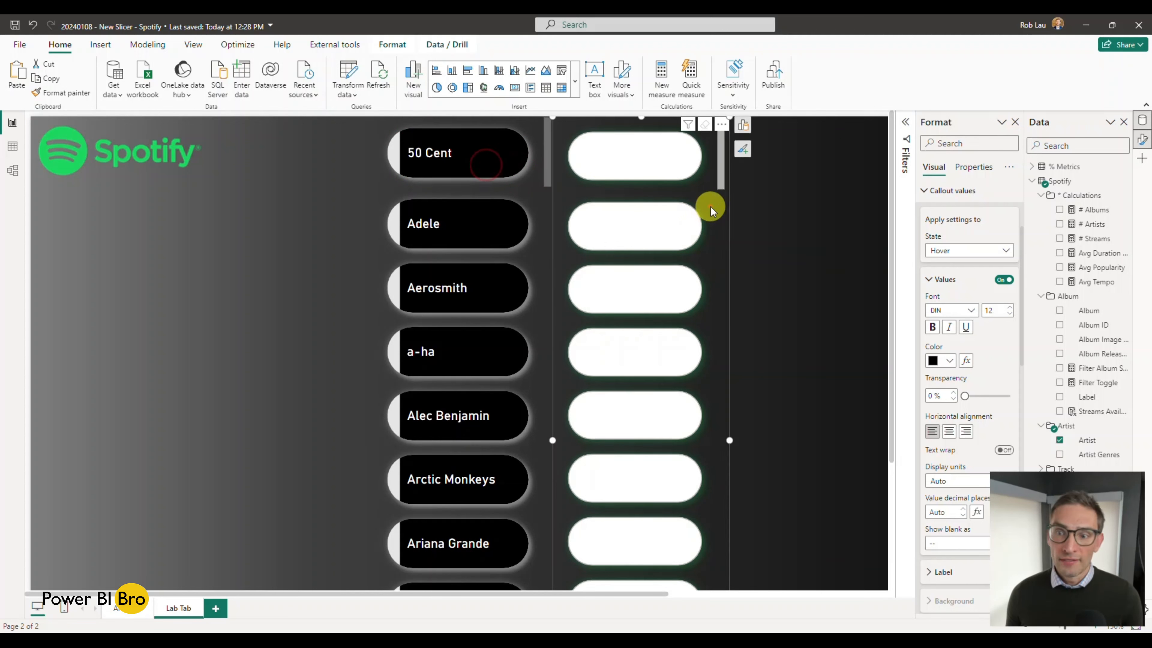
pyautogui.click(997, 250)
pyautogui.click(957, 309)
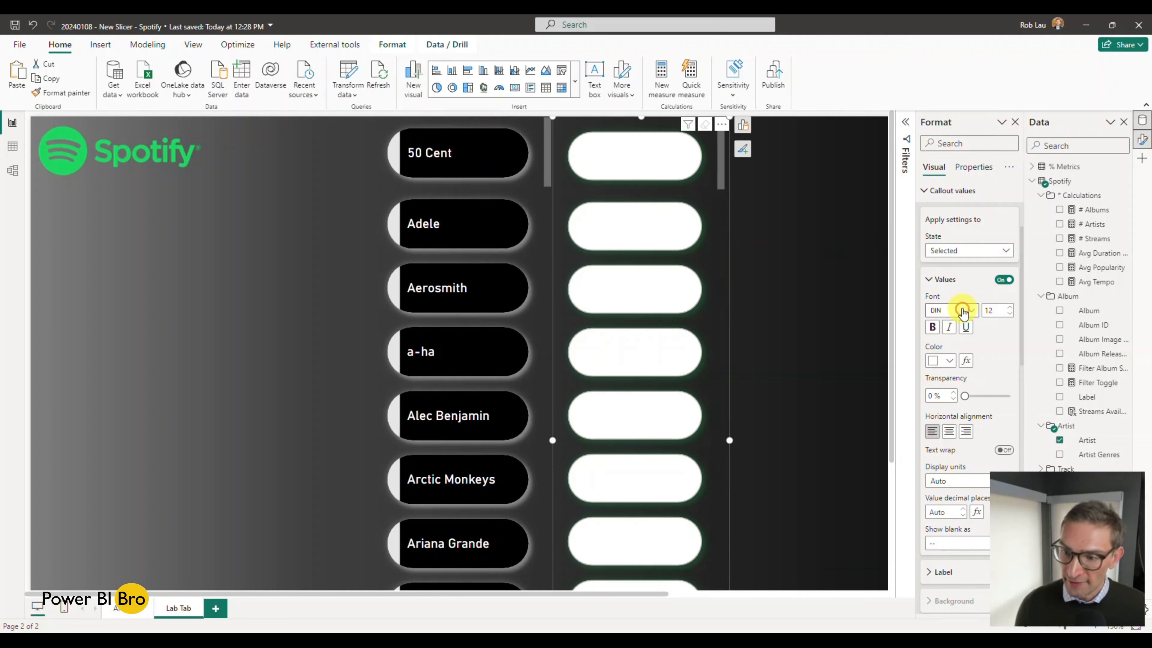
pyautogui.click(949, 360)
pyautogui.click(940, 404)
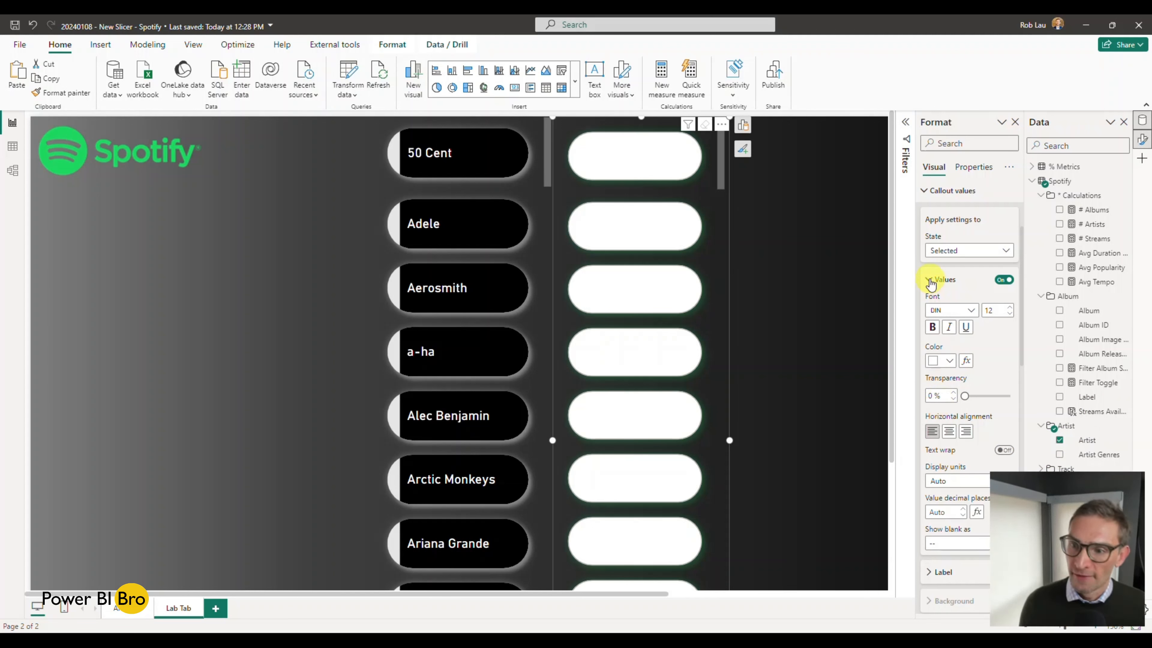
# Step: Set the fill color of the new slicer's buttons to black in the Default state
pyautogui.scroll(-3, 947, 308)
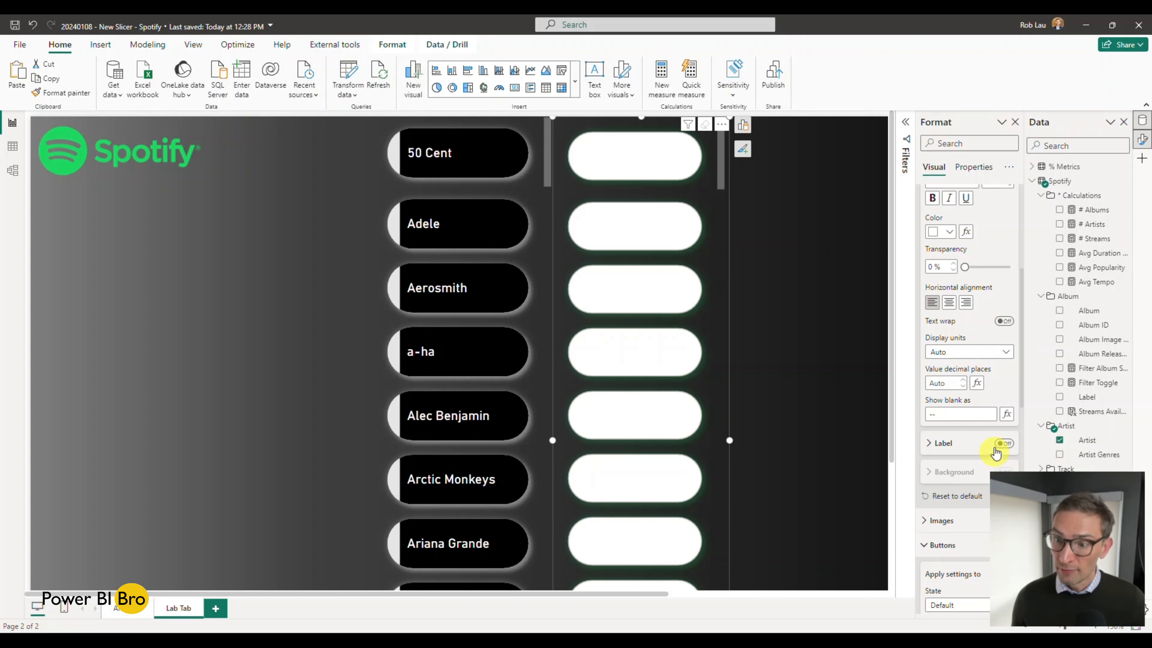
pyautogui.scroll(2, 989, 436)
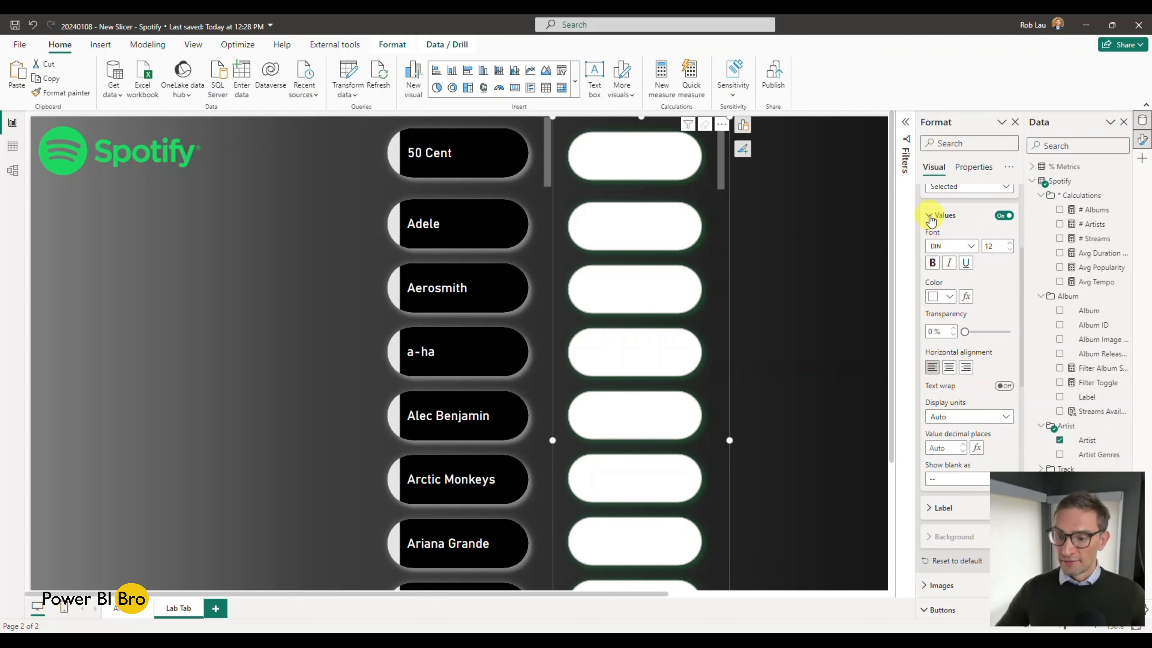
pyautogui.scroll(-3, 994, 369)
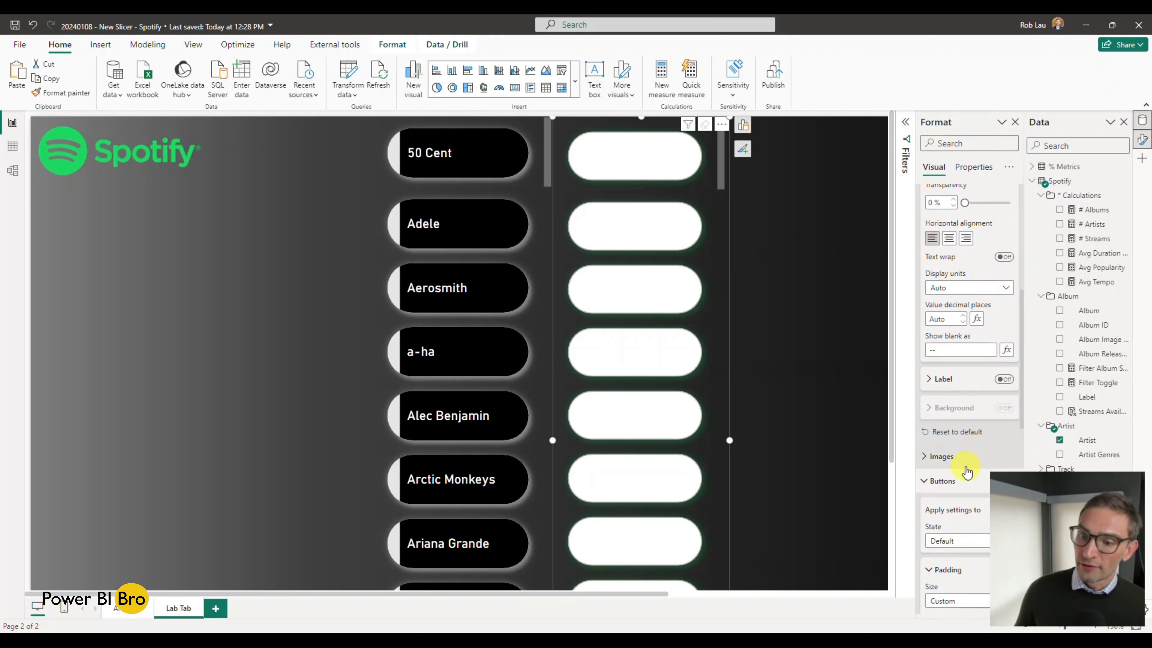
pyautogui.scroll(6, 966, 471)
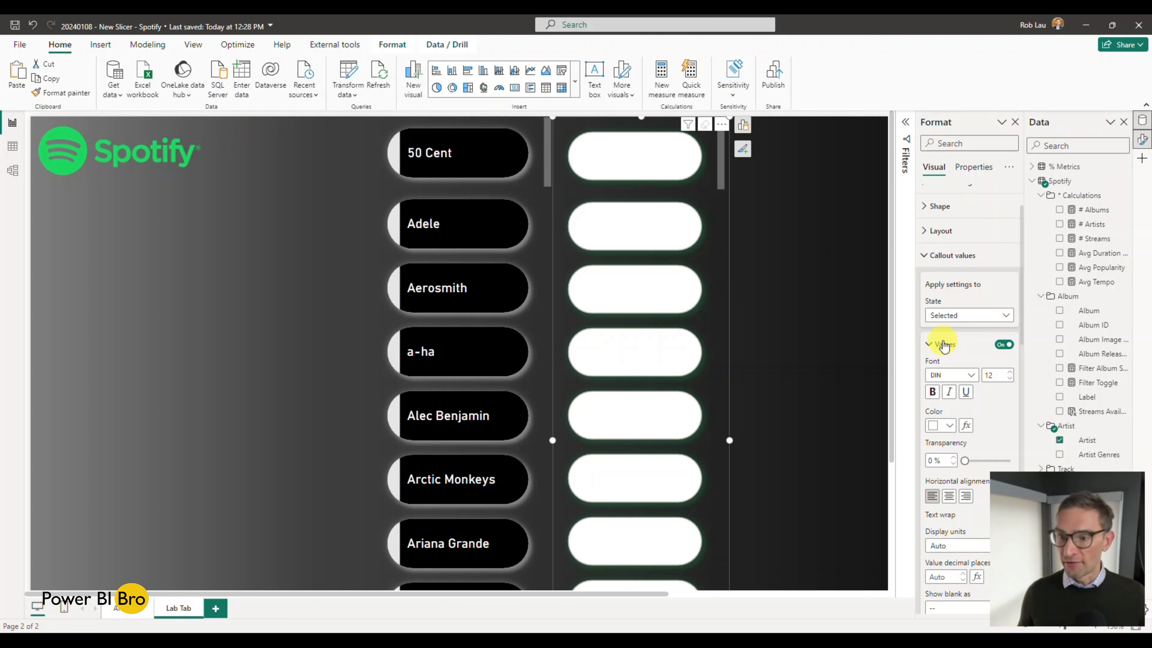
pyautogui.click(923, 256)
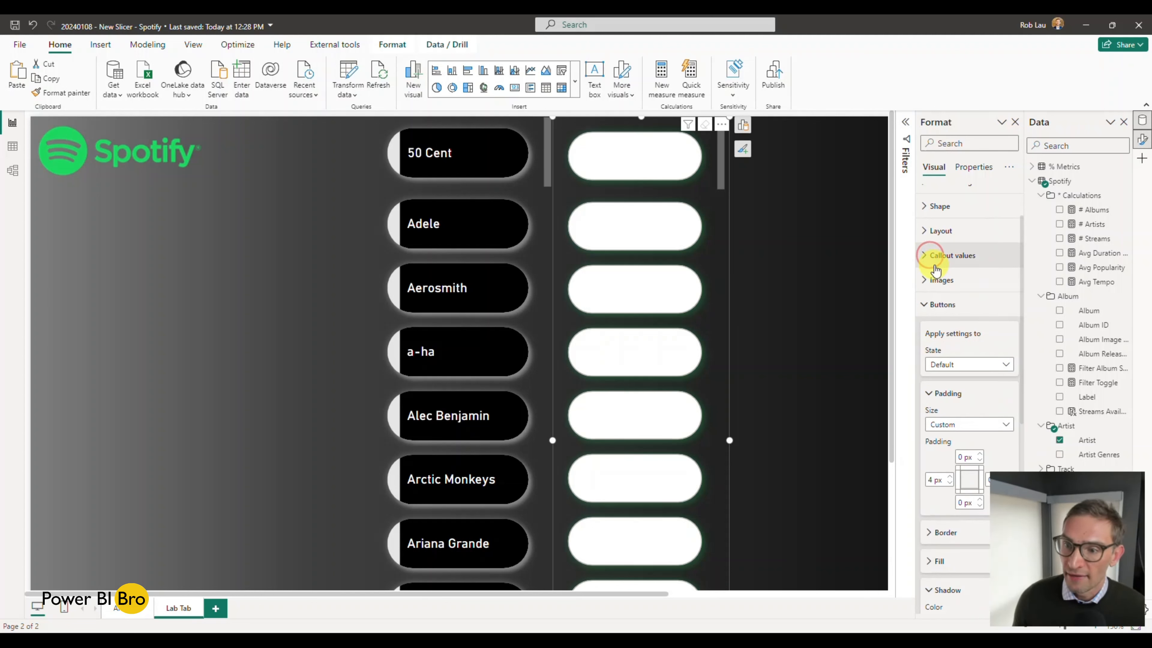
pyautogui.scroll(-2, 981, 278)
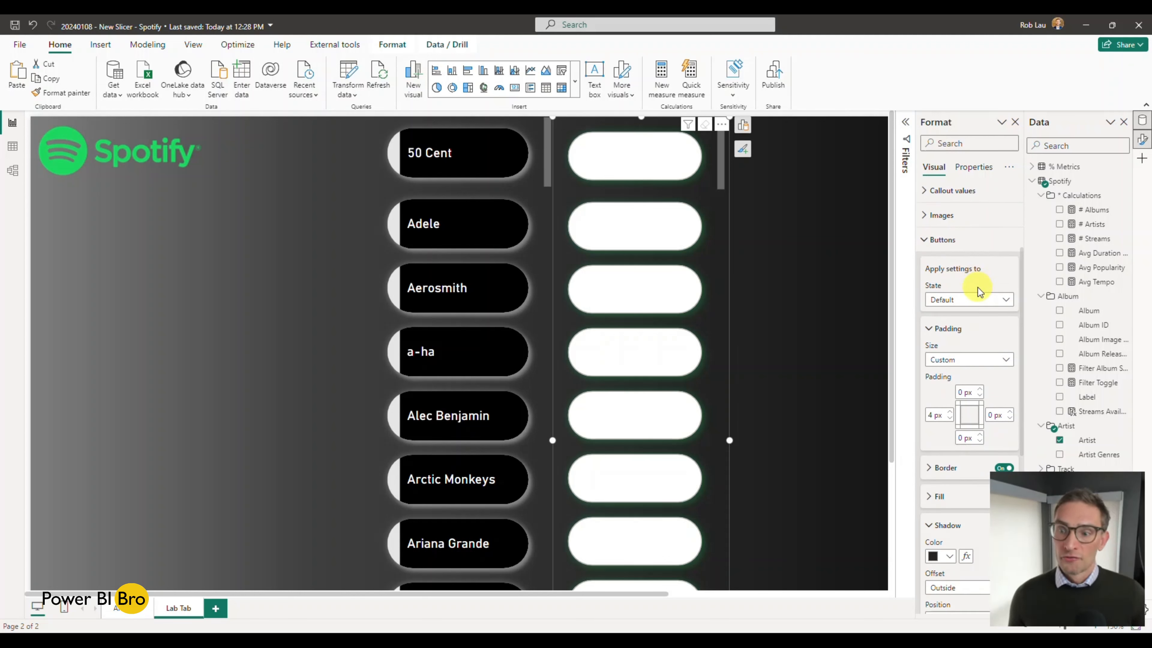
pyautogui.scroll(-4, 987, 350)
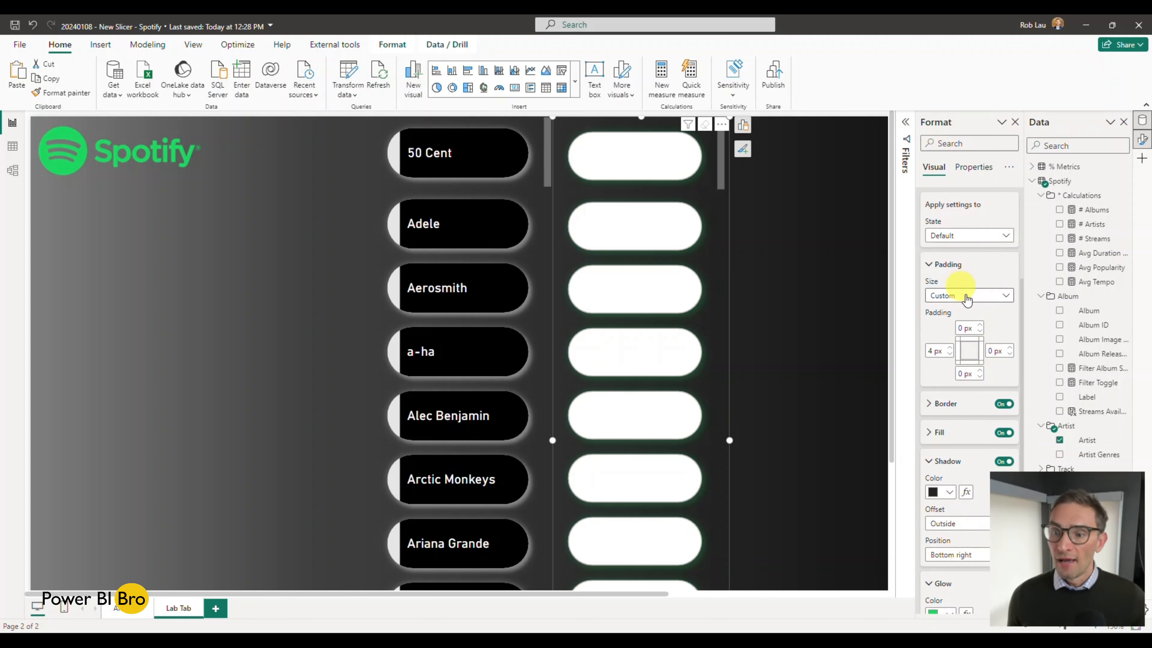
pyautogui.click(938, 368)
pyautogui.scroll(-2, 938, 373)
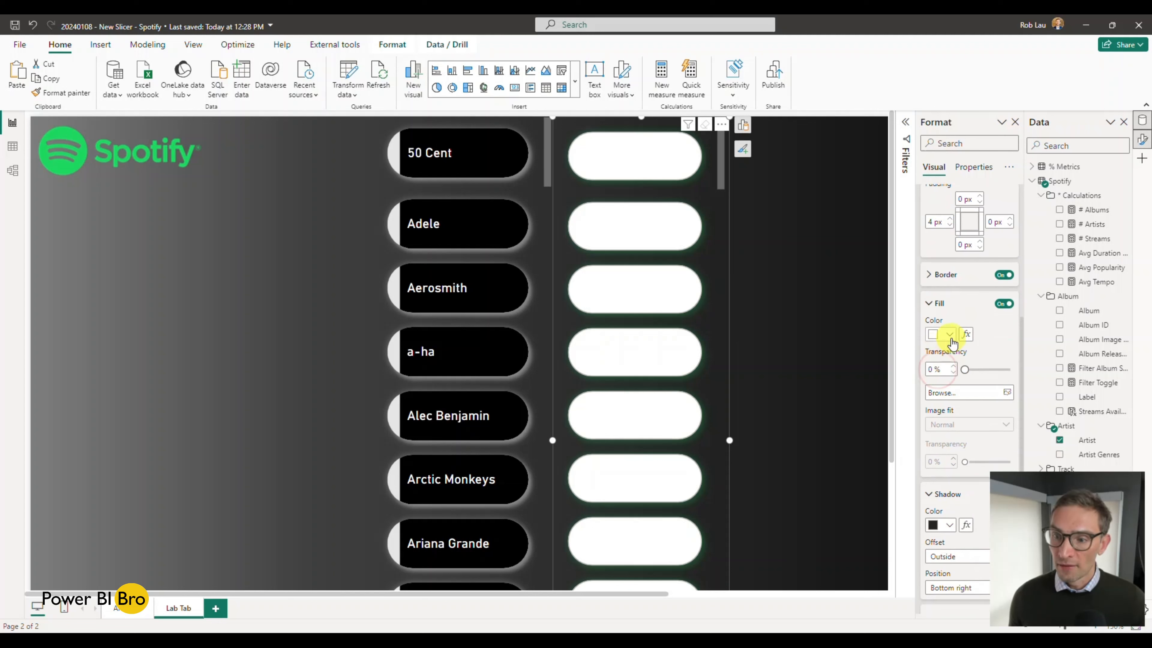
pyautogui.click(948, 333)
pyautogui.click(957, 376)
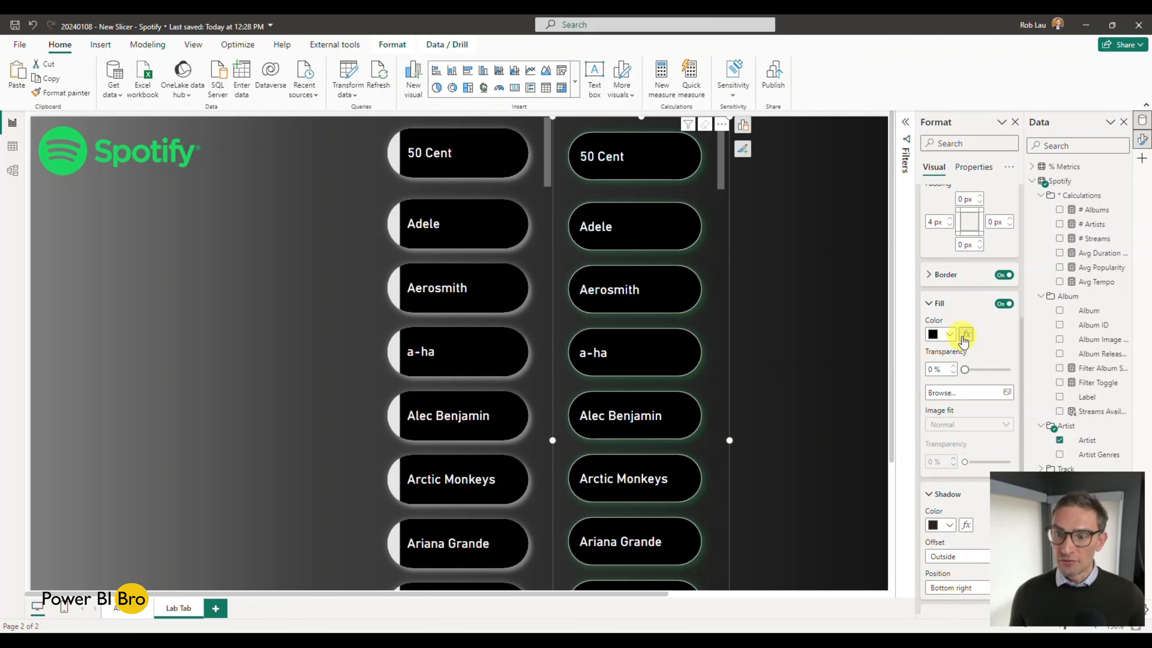
# Step: Set the shadow color of the new slicer's buttons to White in the Default state
pyautogui.scroll(-3, 984, 330)
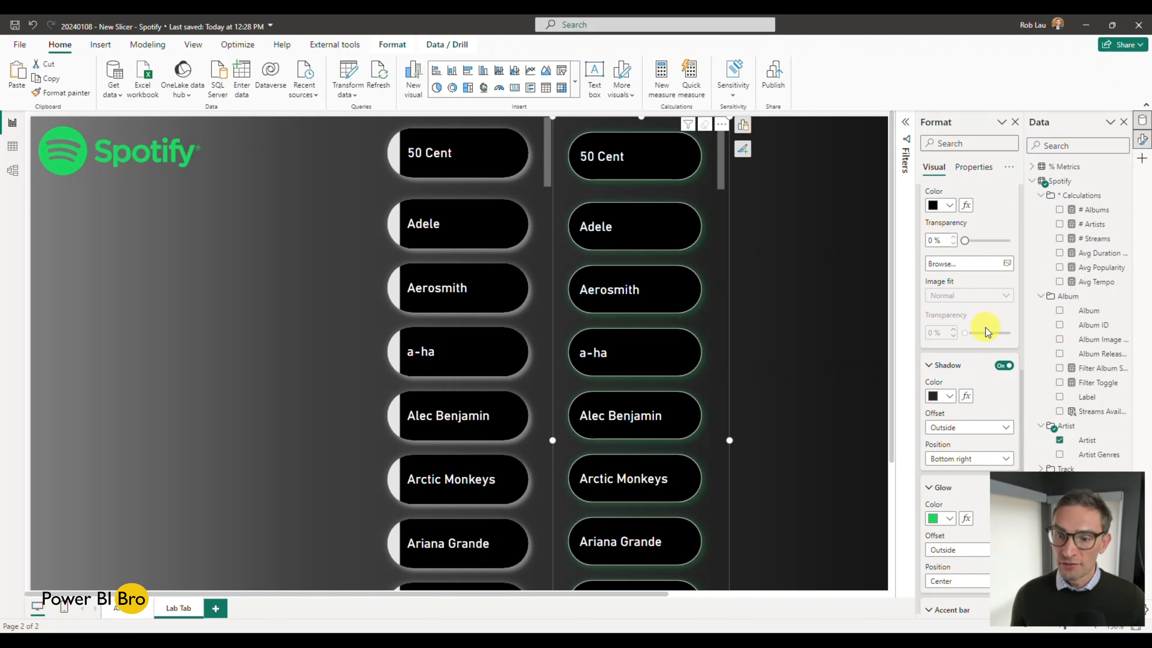
pyautogui.scroll(2, 986, 331)
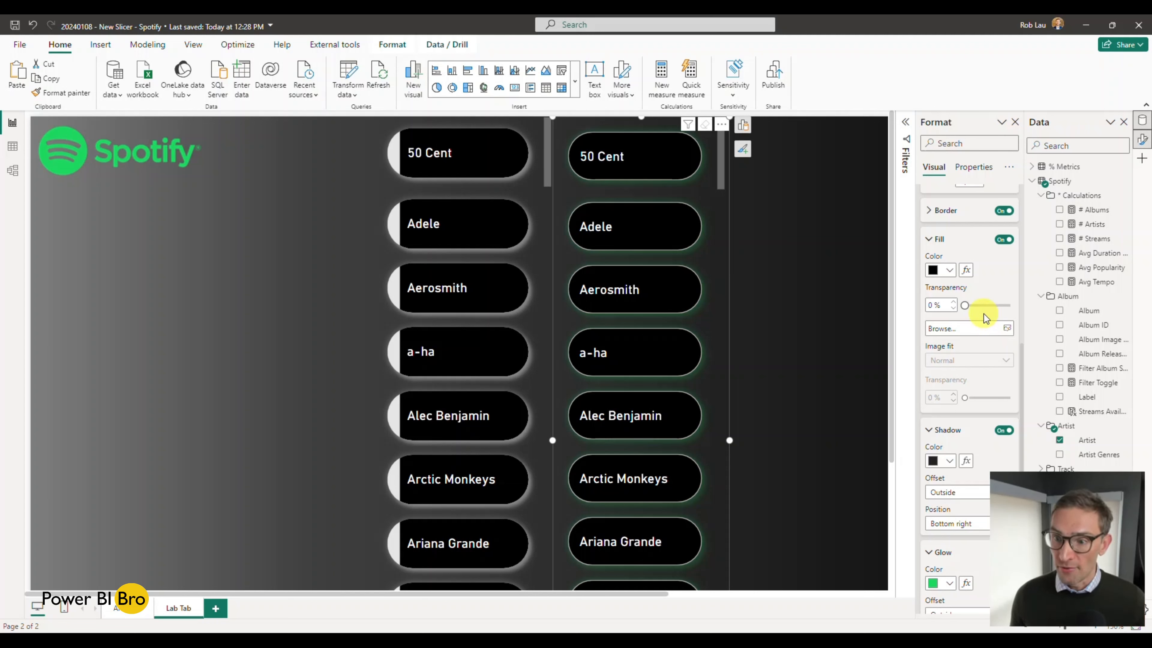
pyautogui.scroll(-4, 987, 297)
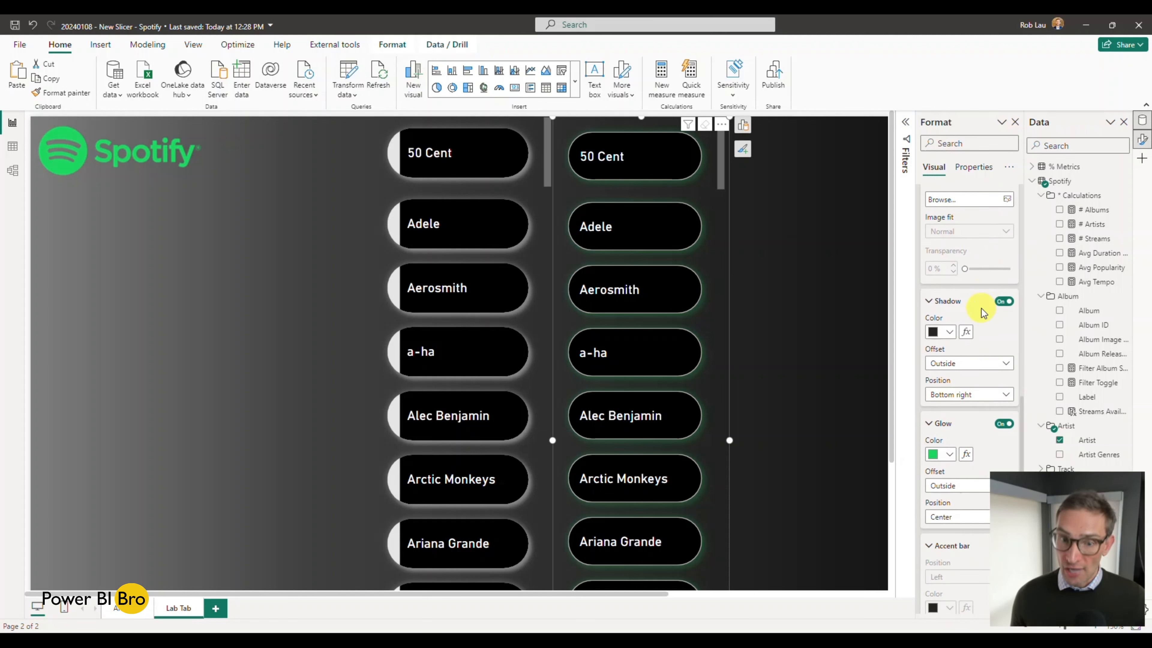
pyautogui.click(949, 331)
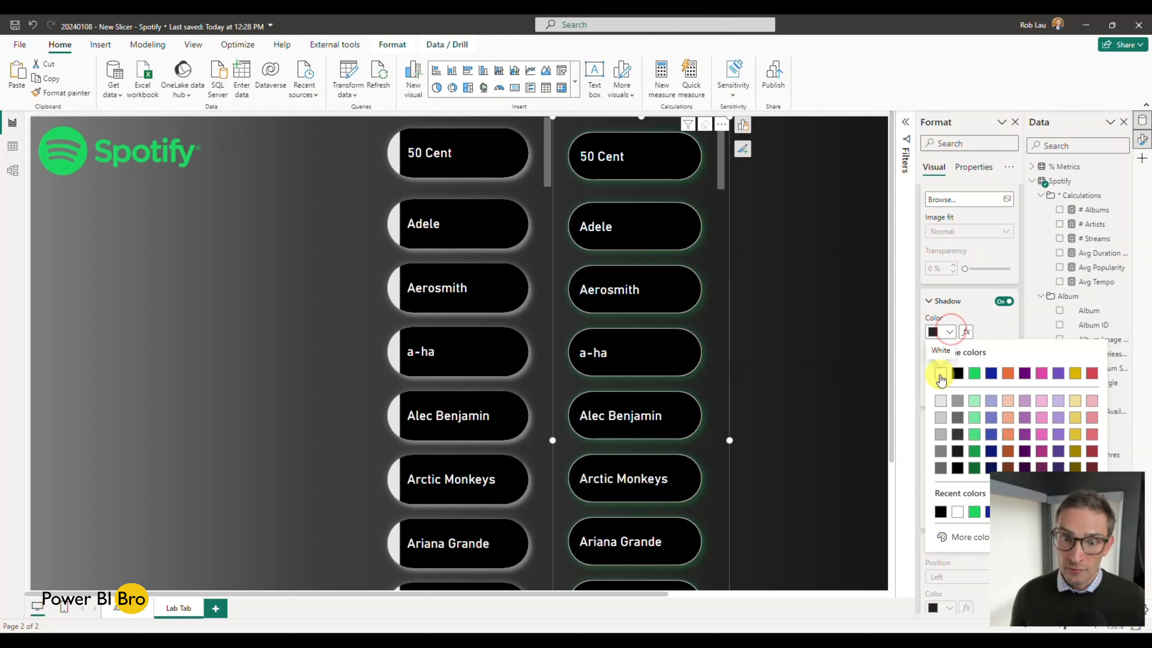
pyautogui.click(940, 375)
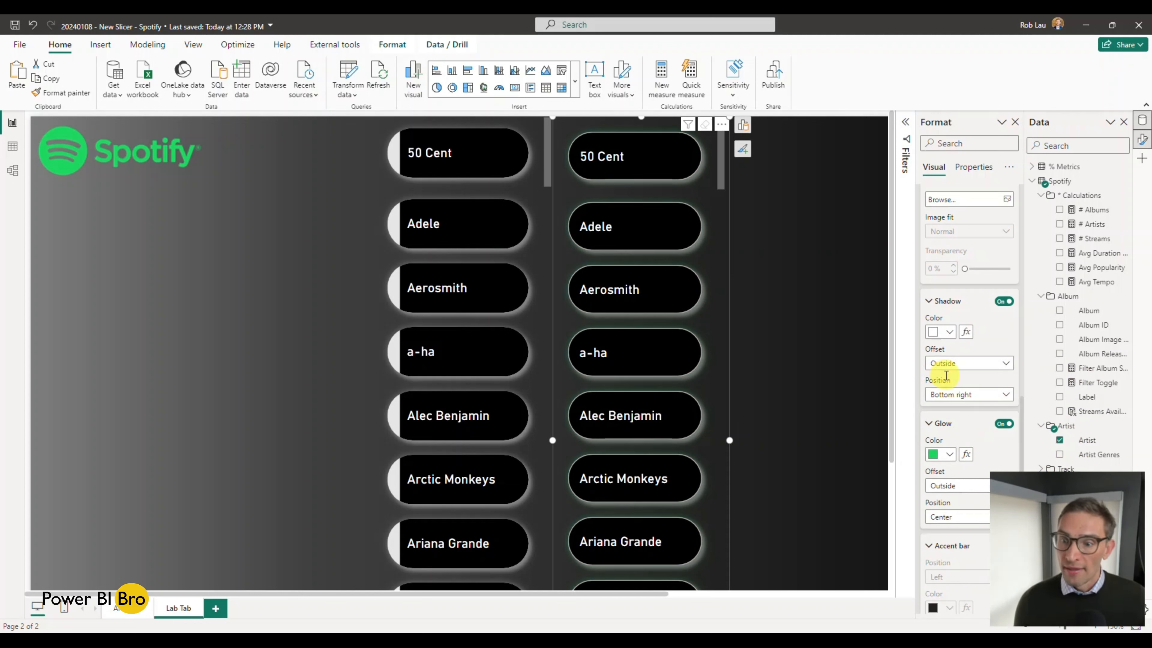
# Step: Set the glow color of the new slicer's buttons to White in the Default state, keeping the Outside offset
pyautogui.scroll(-2, 952, 395)
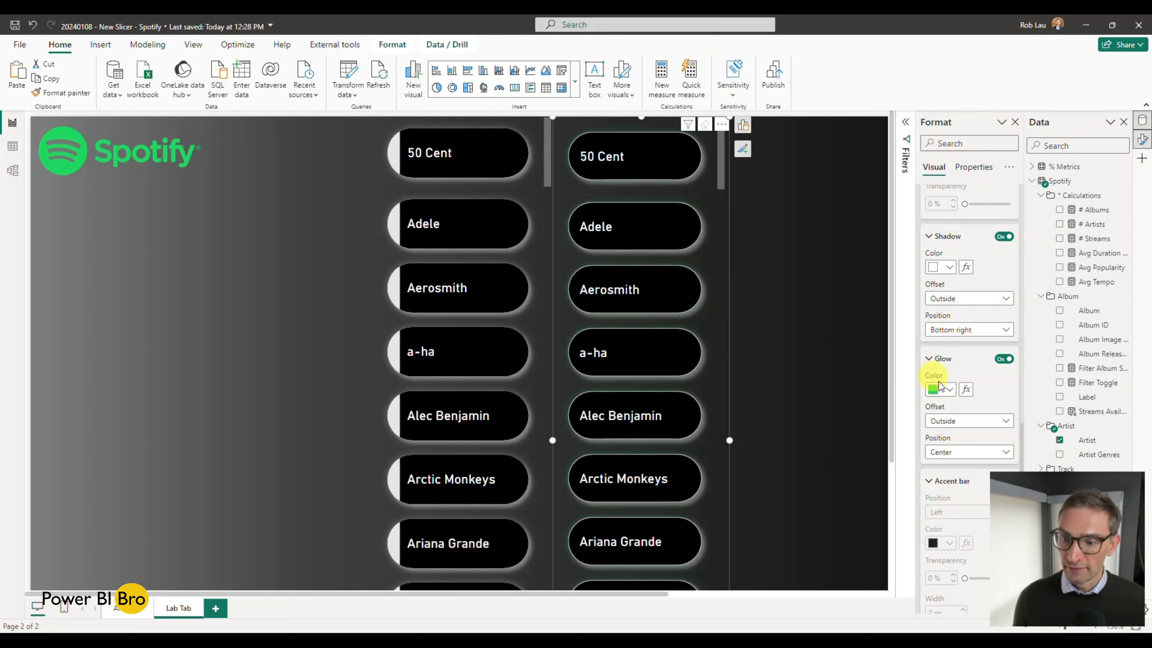
pyautogui.click(950, 391)
pyautogui.click(941, 430)
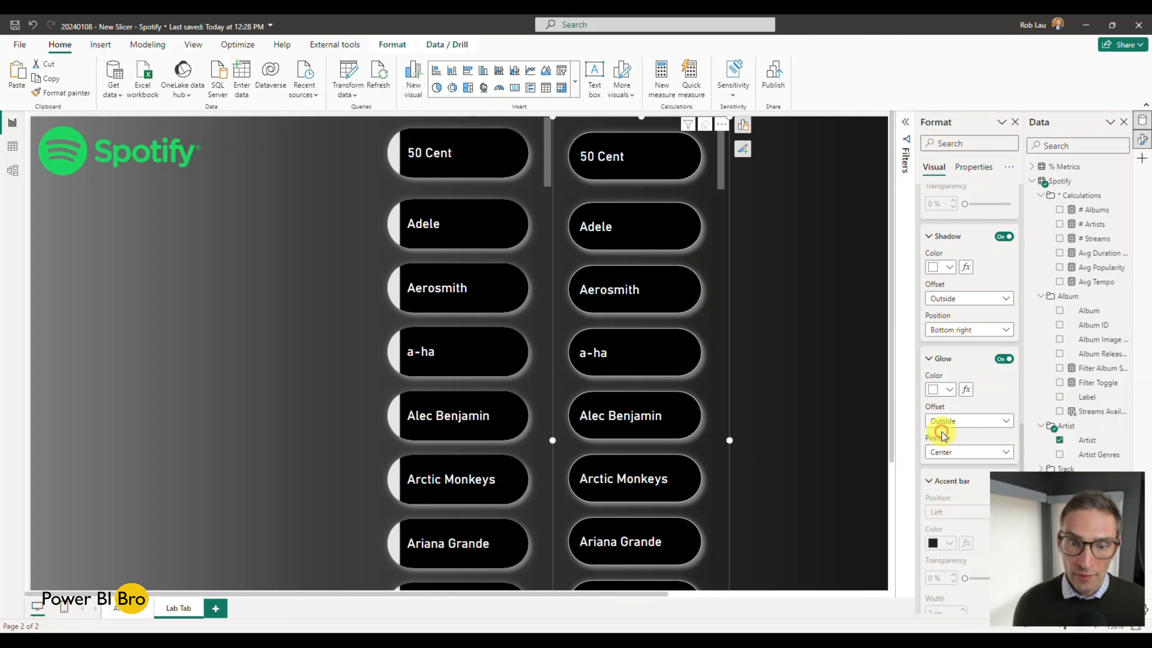
pyautogui.scroll(-1, 964, 374)
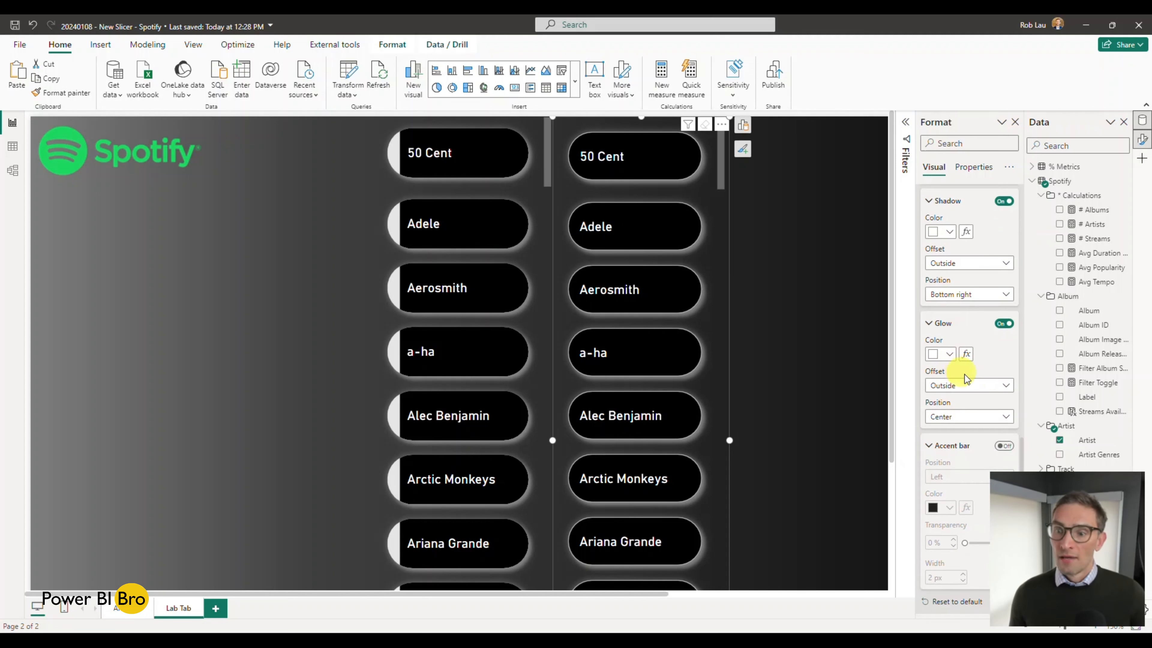
pyautogui.click(988, 387)
pyautogui.click(990, 367)
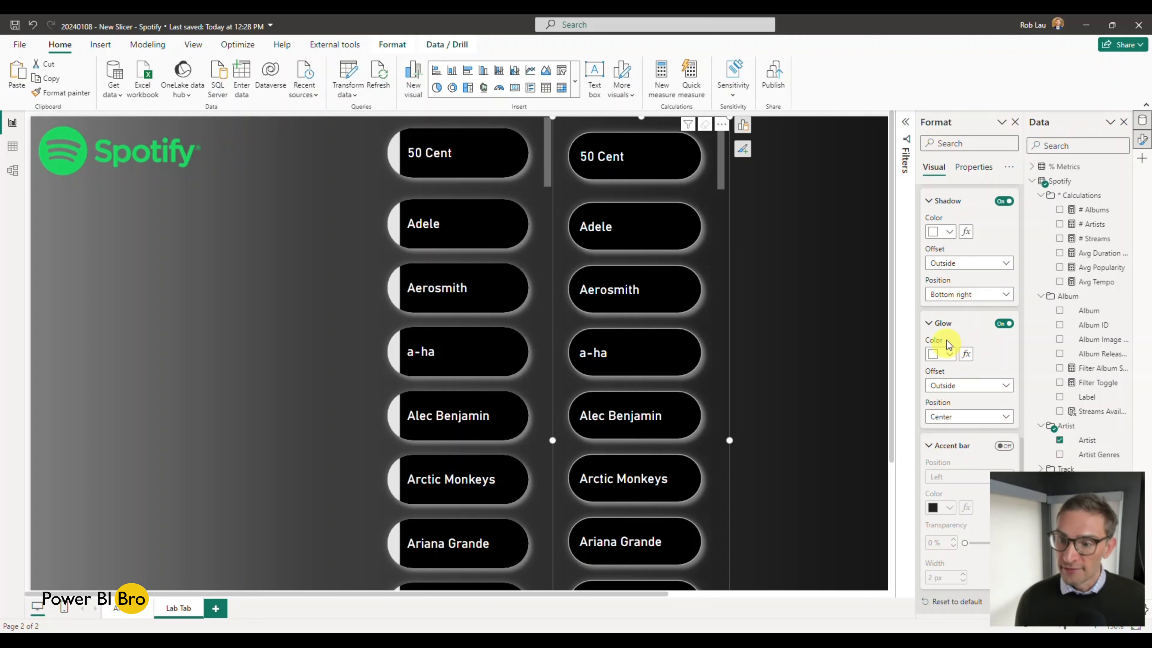
# Step: Turn off the border of the new slicer's buttons in the Default state
pyautogui.scroll(5, 945, 334)
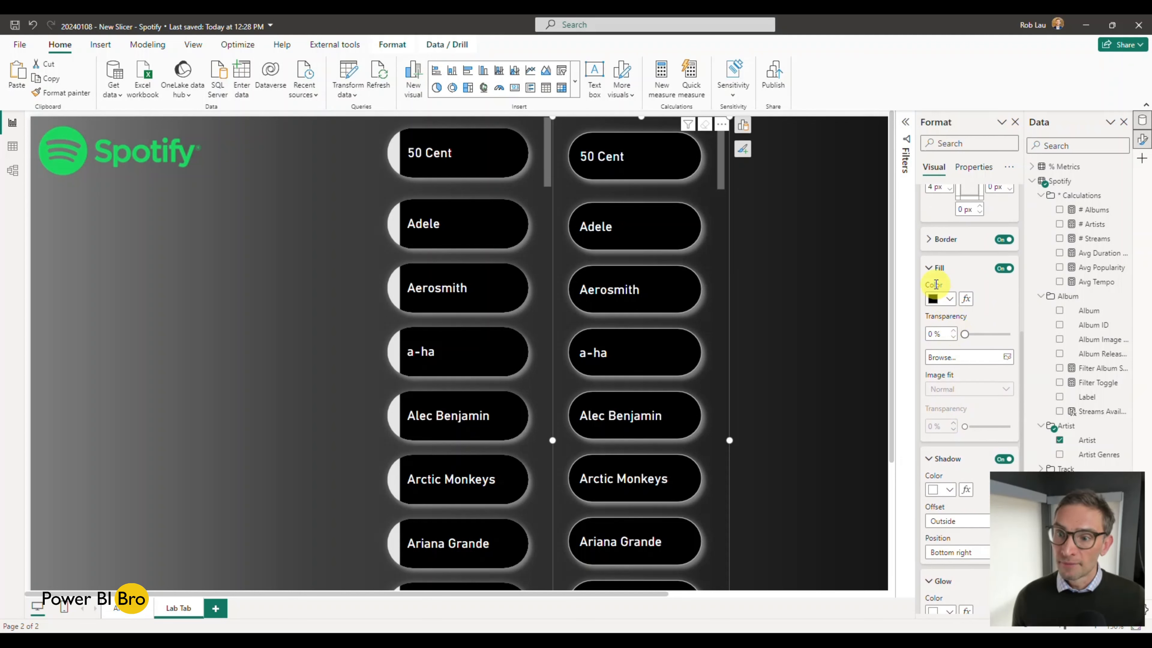
pyautogui.scroll(5, 932, 268)
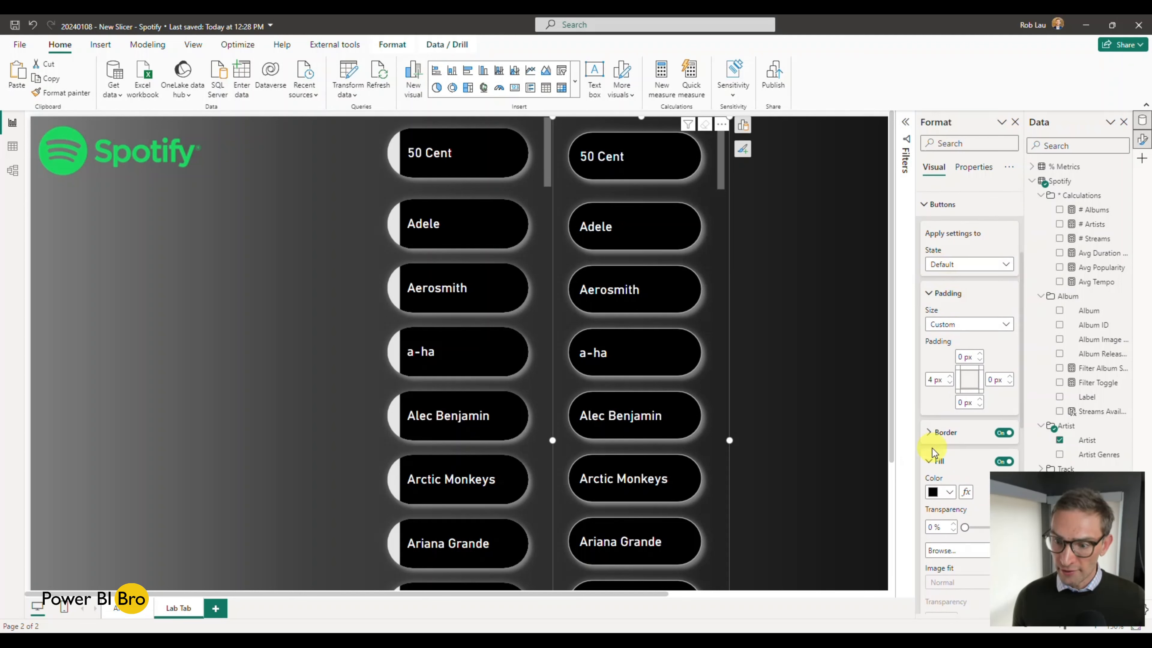
pyautogui.click(935, 432)
pyautogui.scroll(-2, 970, 417)
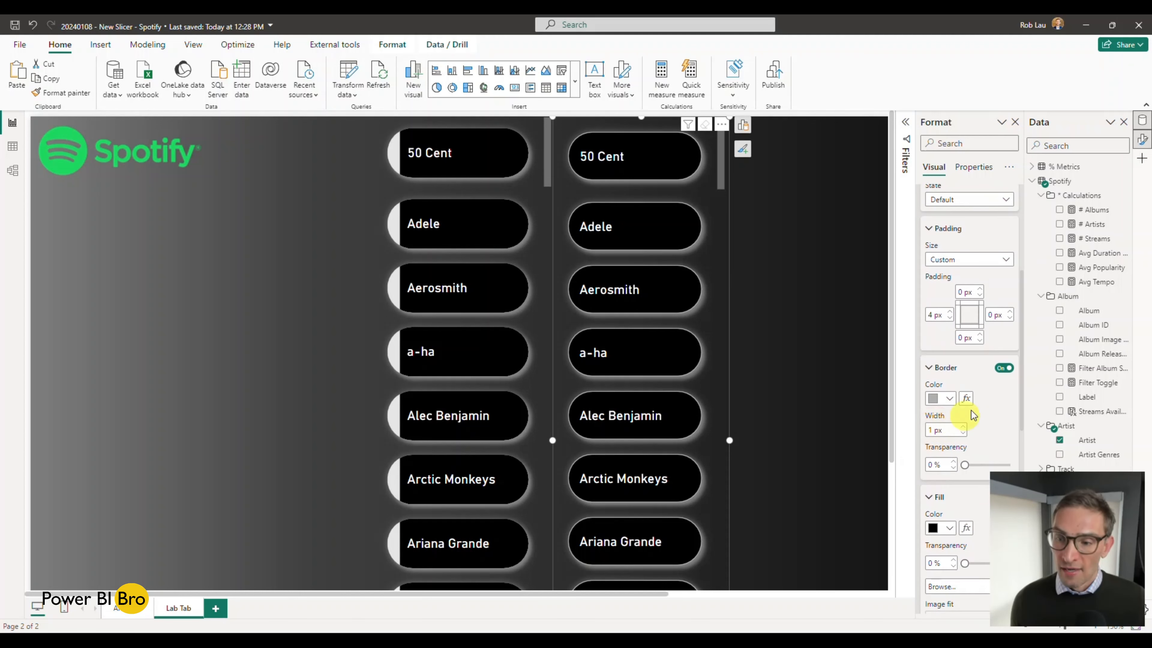
pyautogui.click(1003, 369)
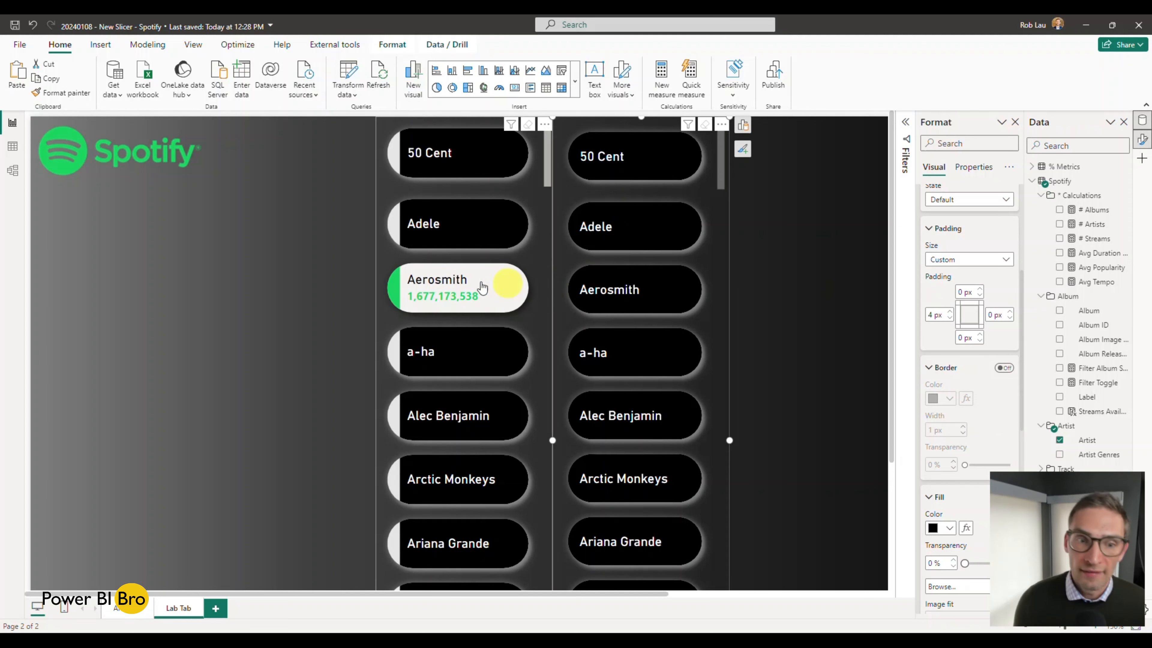
# Step: Review the new slicer's Default button settings from the padding down to the accent bar
pyautogui.scroll(3, 978, 357)
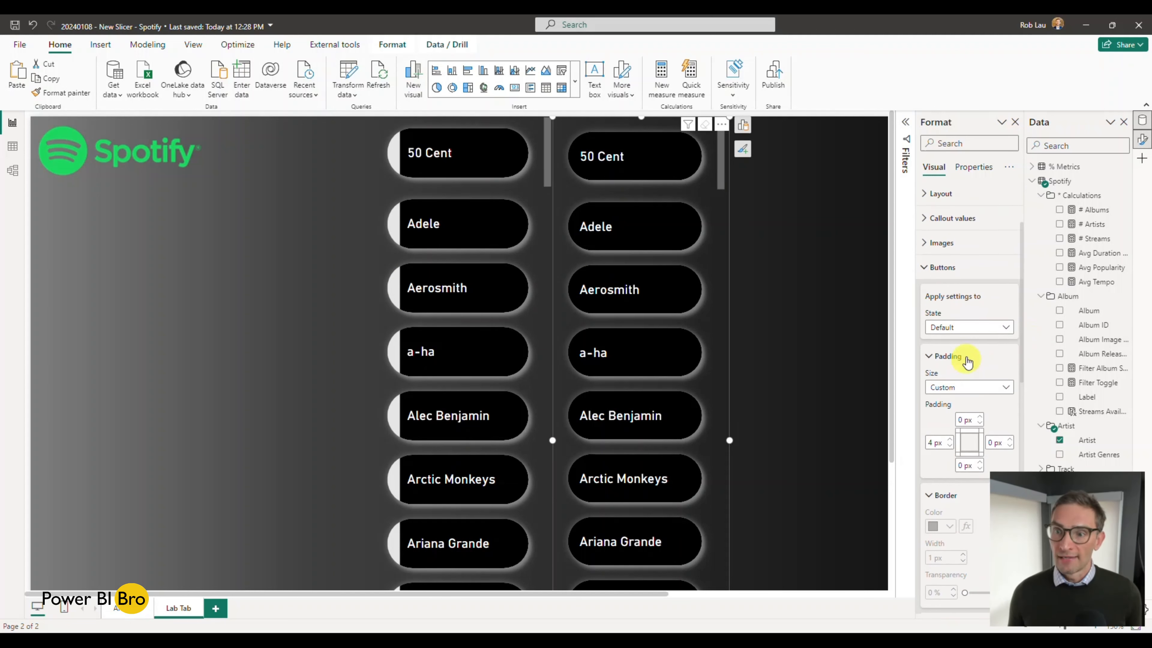
pyautogui.click(938, 269)
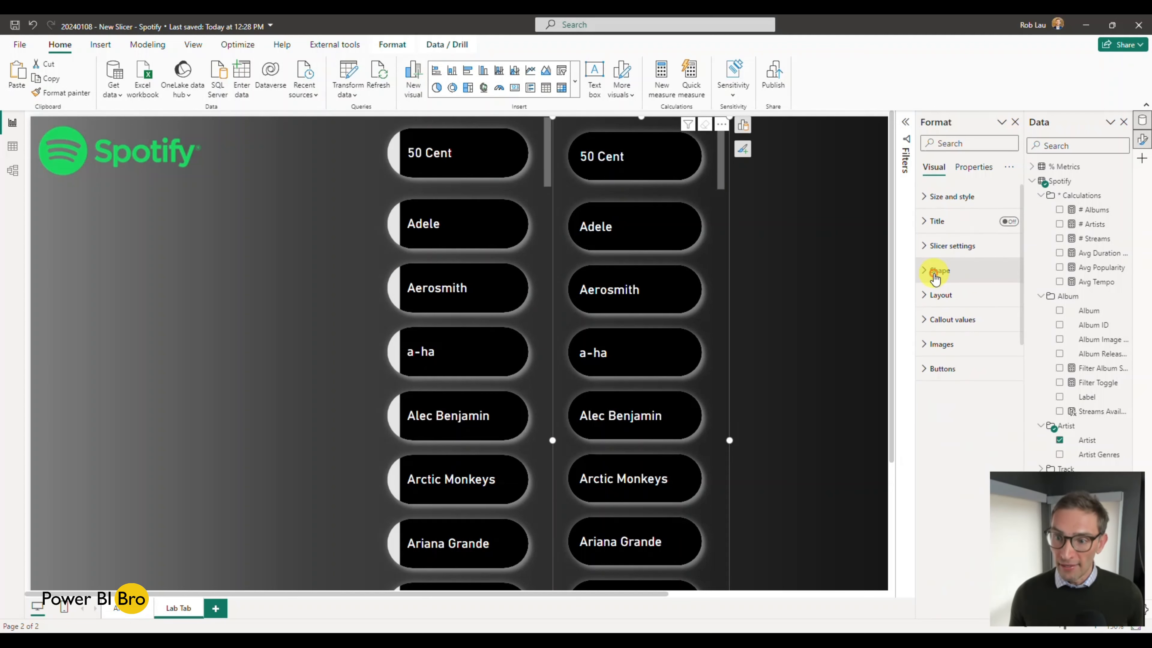
pyautogui.click(943, 369)
pyautogui.scroll(-5, 947, 376)
pyautogui.scroll(-3, 954, 399)
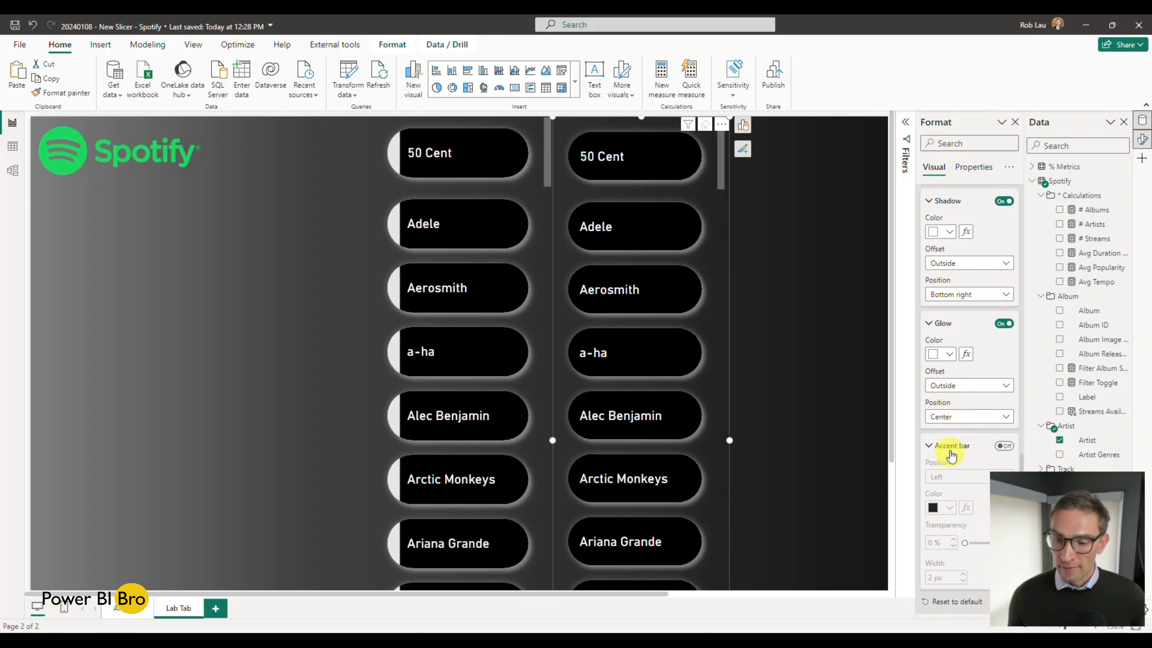
pyautogui.scroll(6, 951, 447)
pyautogui.scroll(3, 959, 410)
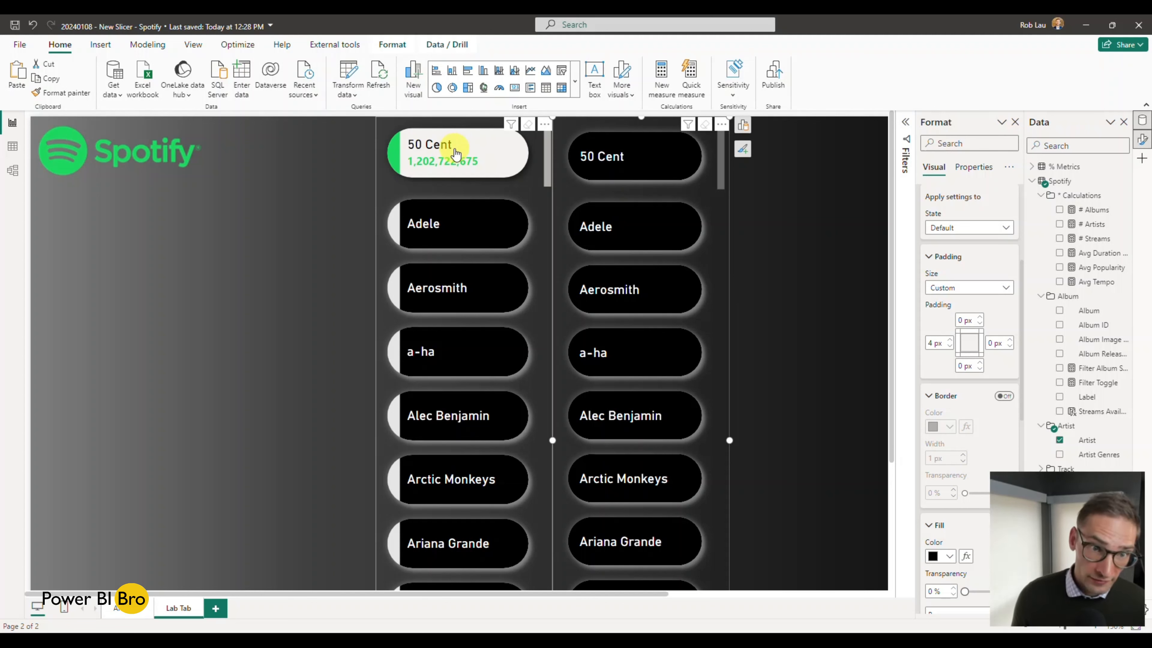
# Step: Examine the finished slicer's Default button padding, shadow, glow and accent bar settings for comparison with the new slicer
pyautogui.click(467, 150)
pyautogui.click(467, 149)
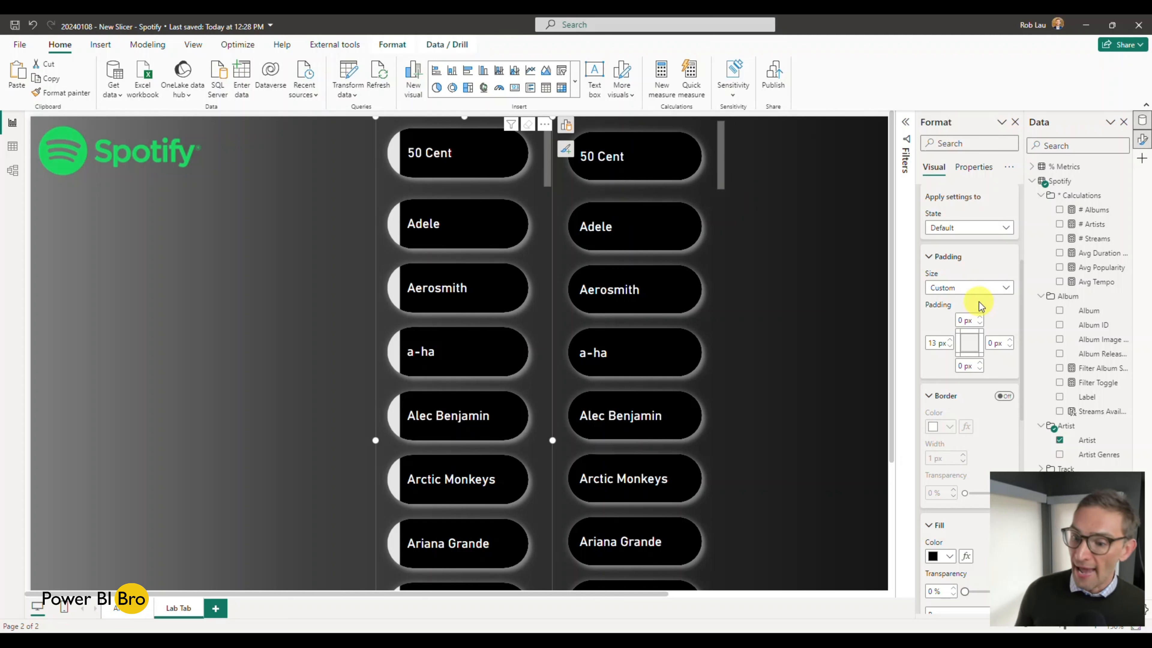
pyautogui.scroll(4, 979, 307)
pyautogui.scroll(-4, 980, 306)
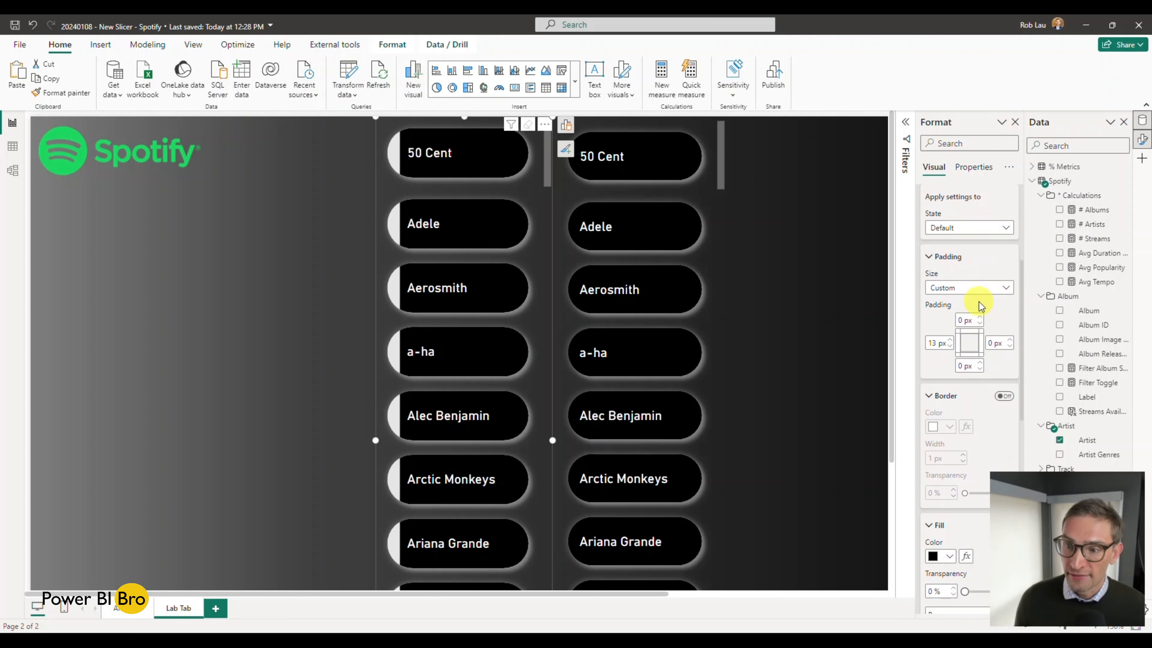
pyautogui.scroll(-10, 979, 307)
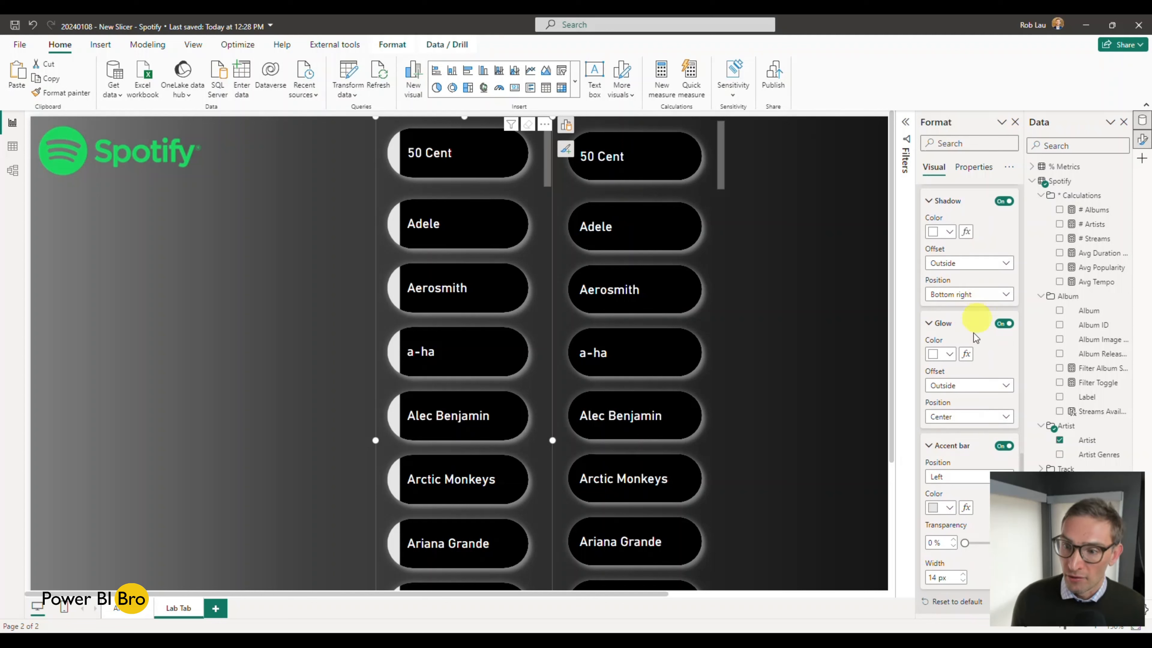
pyautogui.scroll(10, 964, 432)
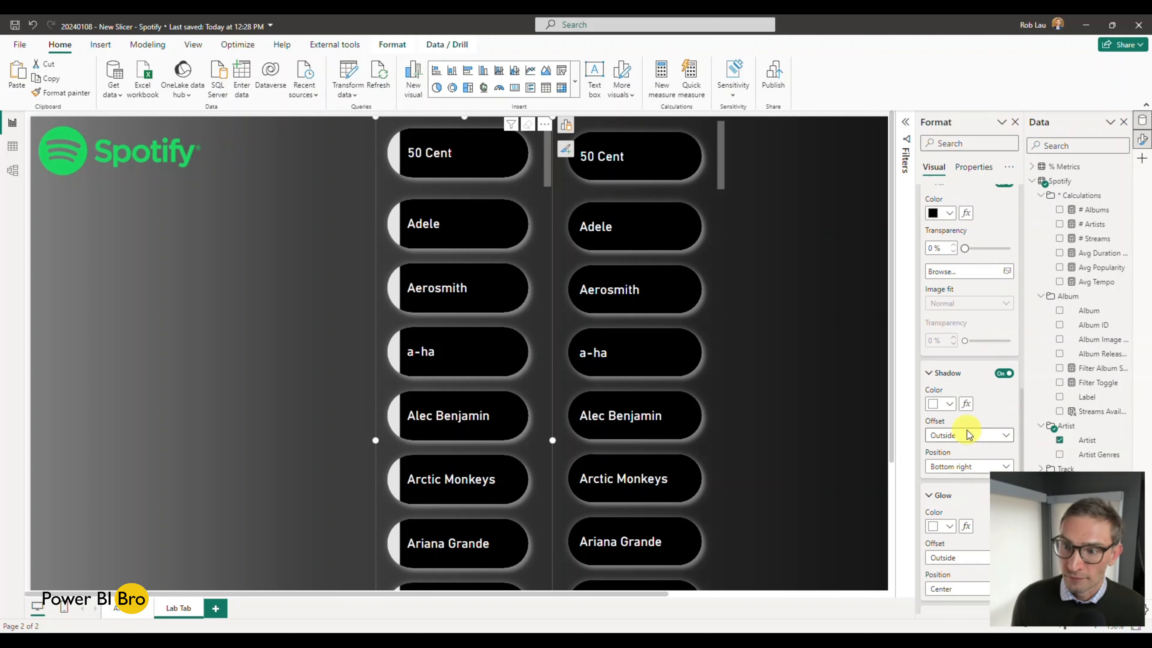
pyautogui.scroll(3, 975, 253)
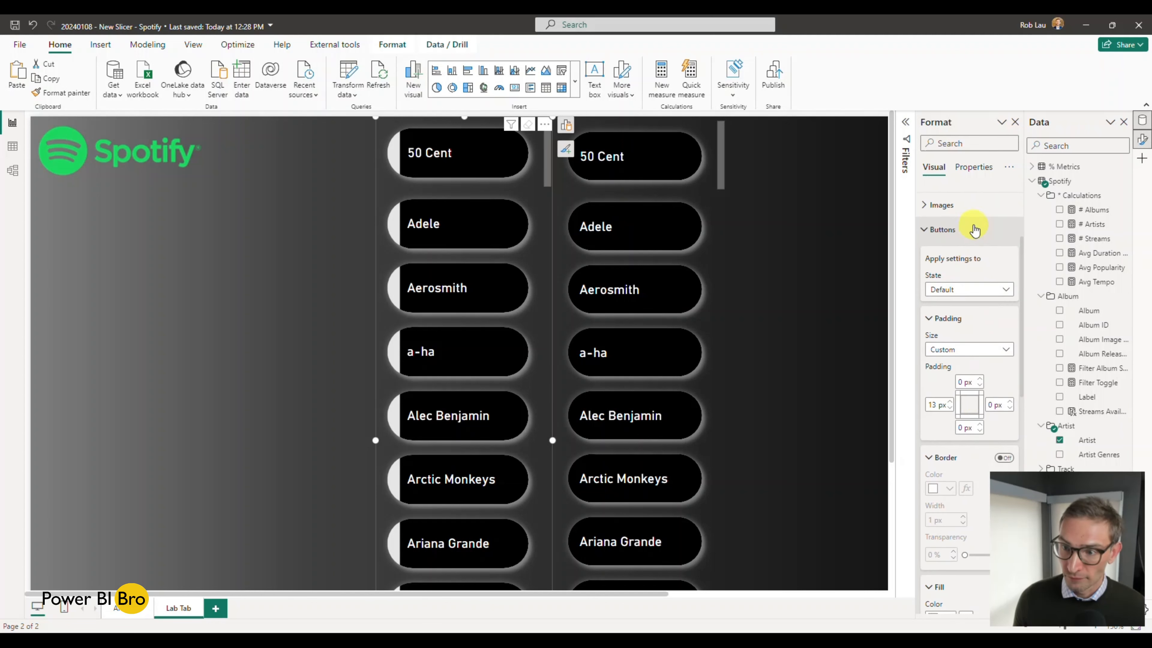
# Step: Set the finished slicer's accent bar color to White in the Default state and try a 24% transparency
pyautogui.scroll(-12, 978, 309)
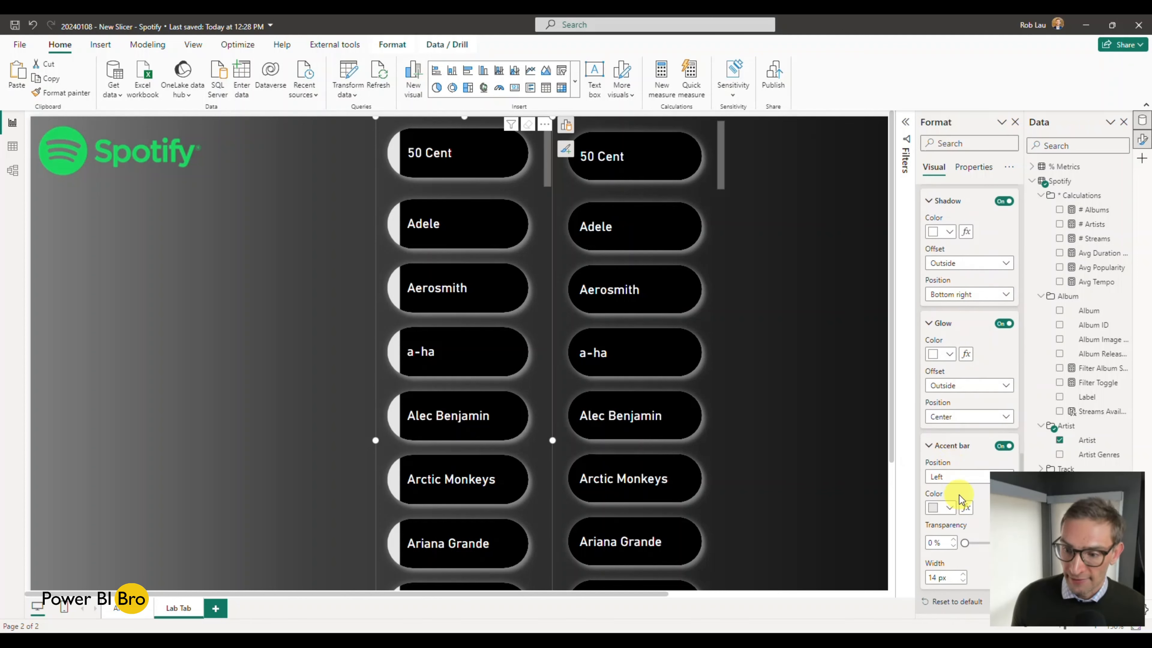
pyautogui.click(949, 507)
pyautogui.click(941, 321)
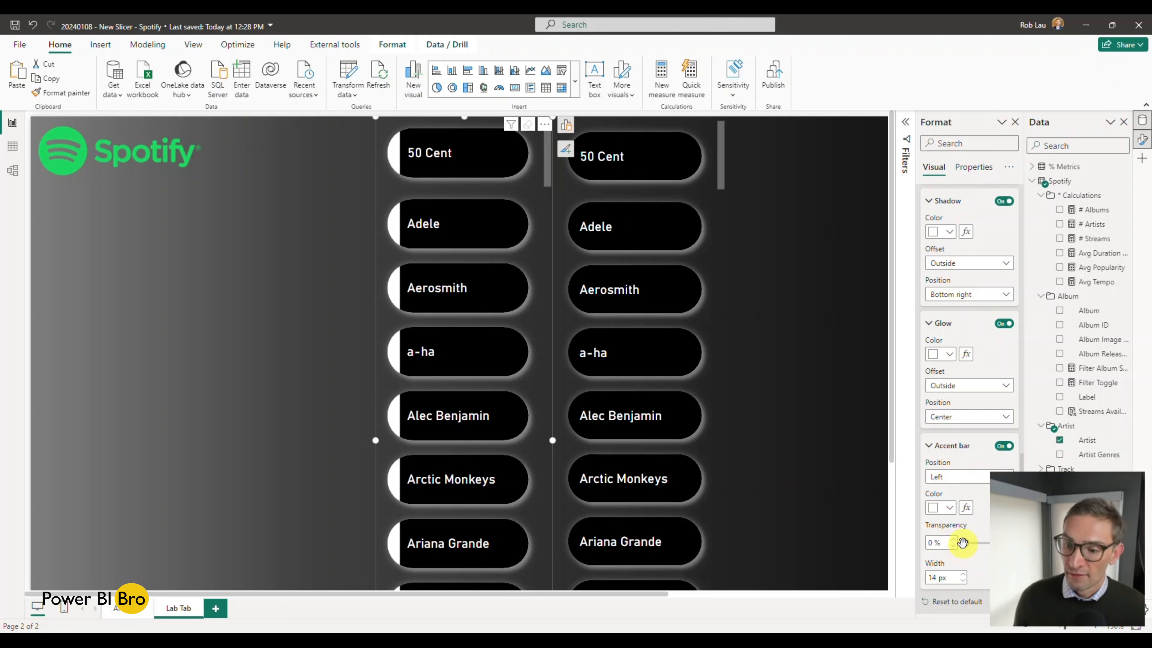
pyautogui.click(975, 543)
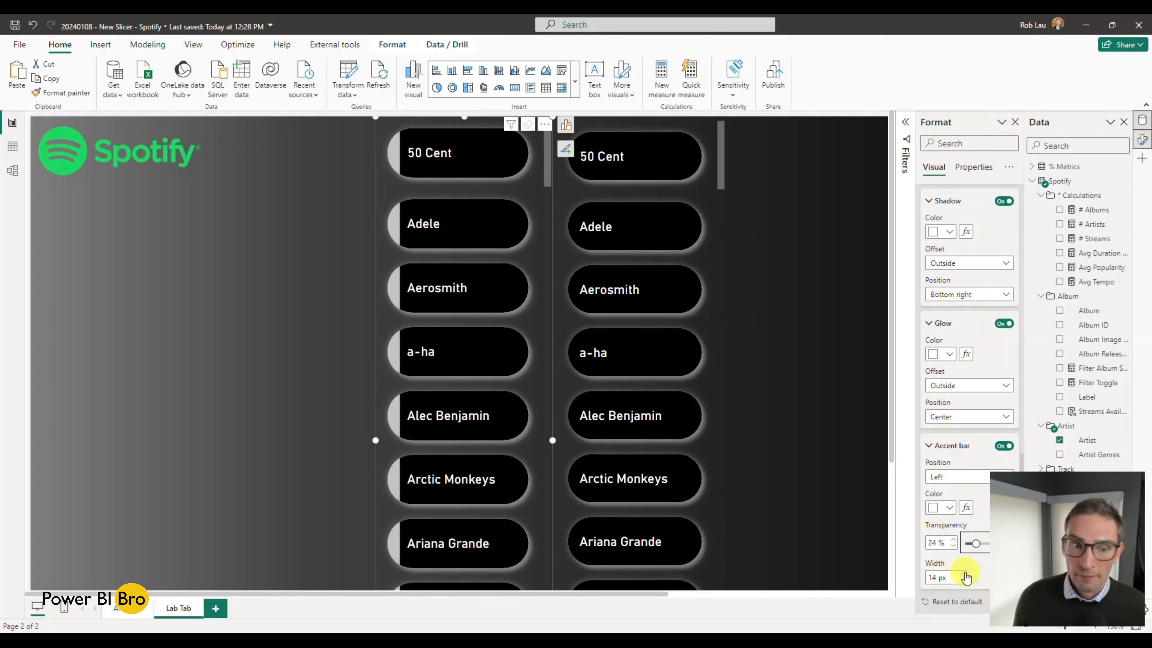
pyautogui.click(631, 472)
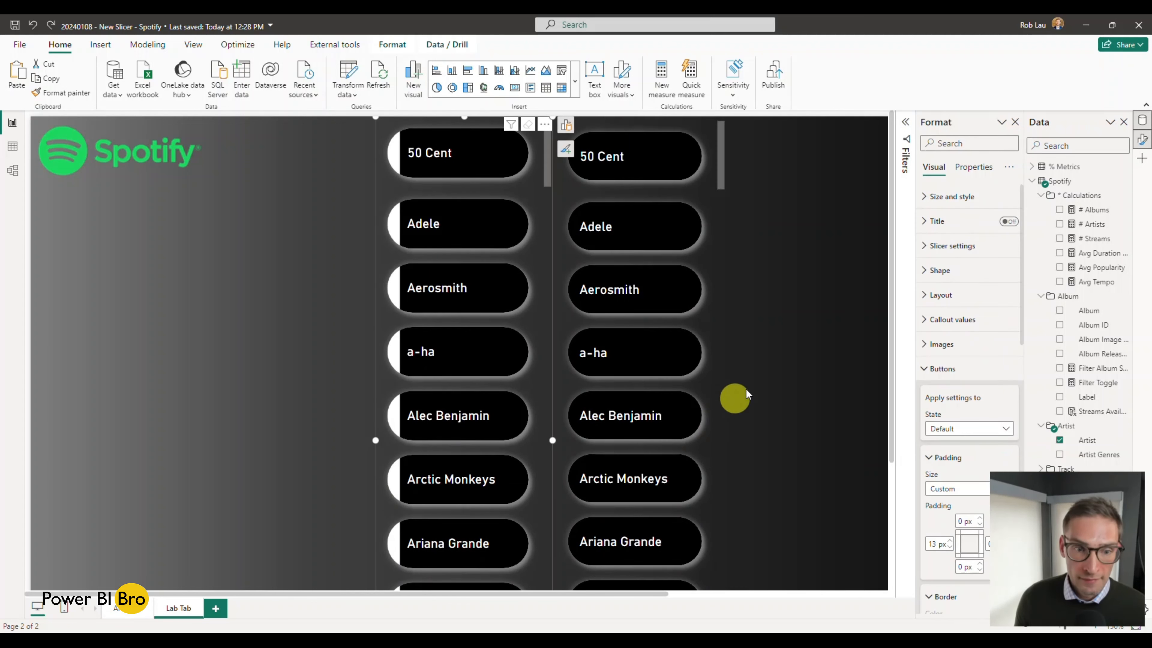
# Step: Turn on the accent bar of the new slicer's buttons in the Default state and color it White
pyautogui.click(711, 316)
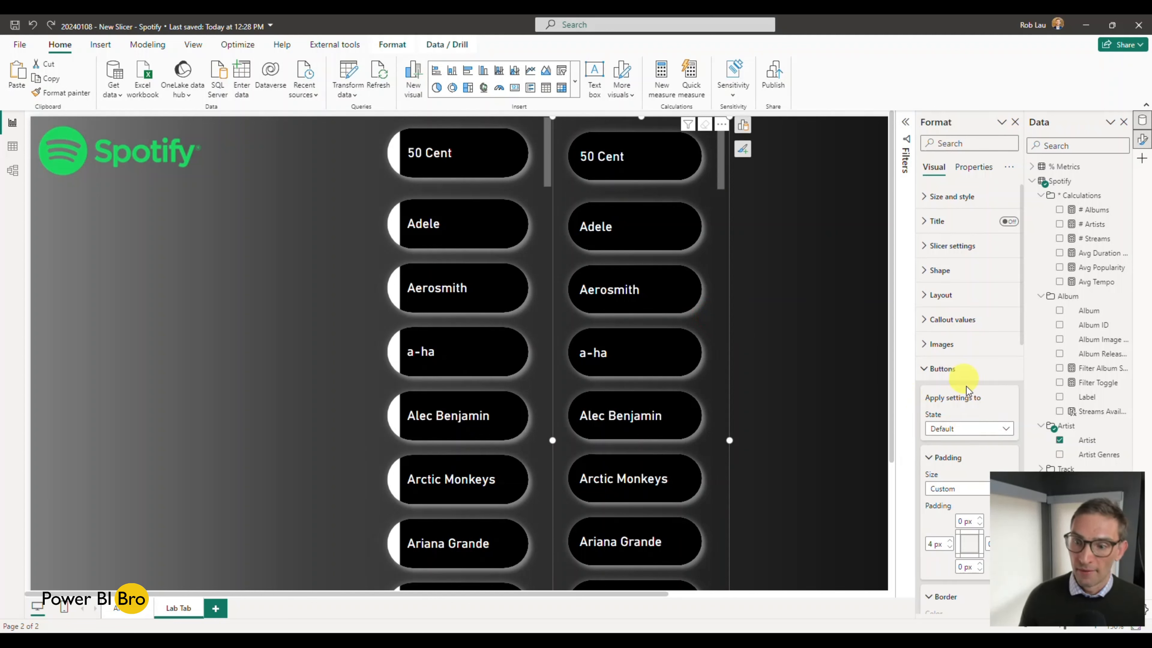
pyautogui.scroll(-10, 968, 367)
pyautogui.scroll(-5, 972, 357)
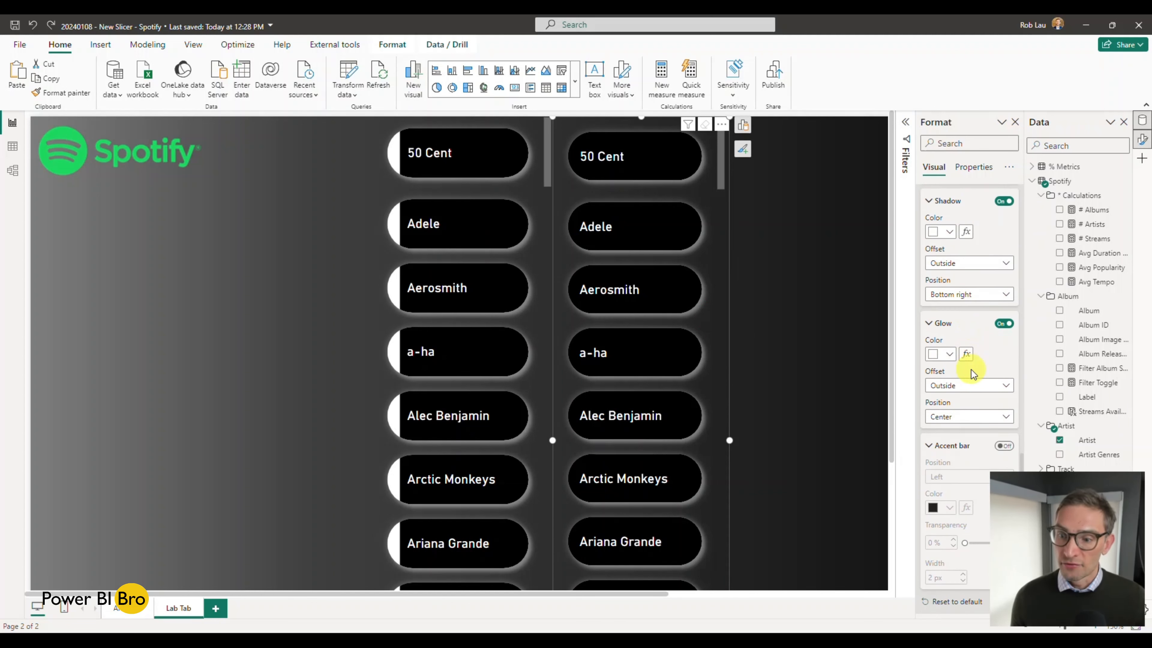
pyautogui.click(1002, 446)
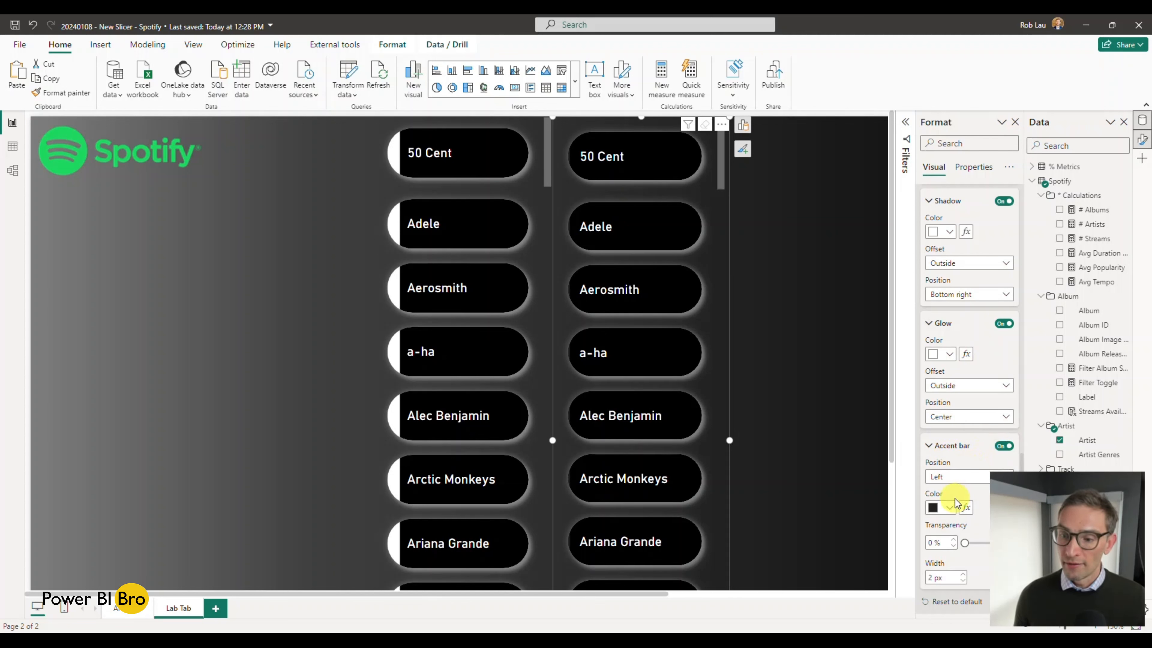
pyautogui.click(947, 507)
pyautogui.click(943, 315)
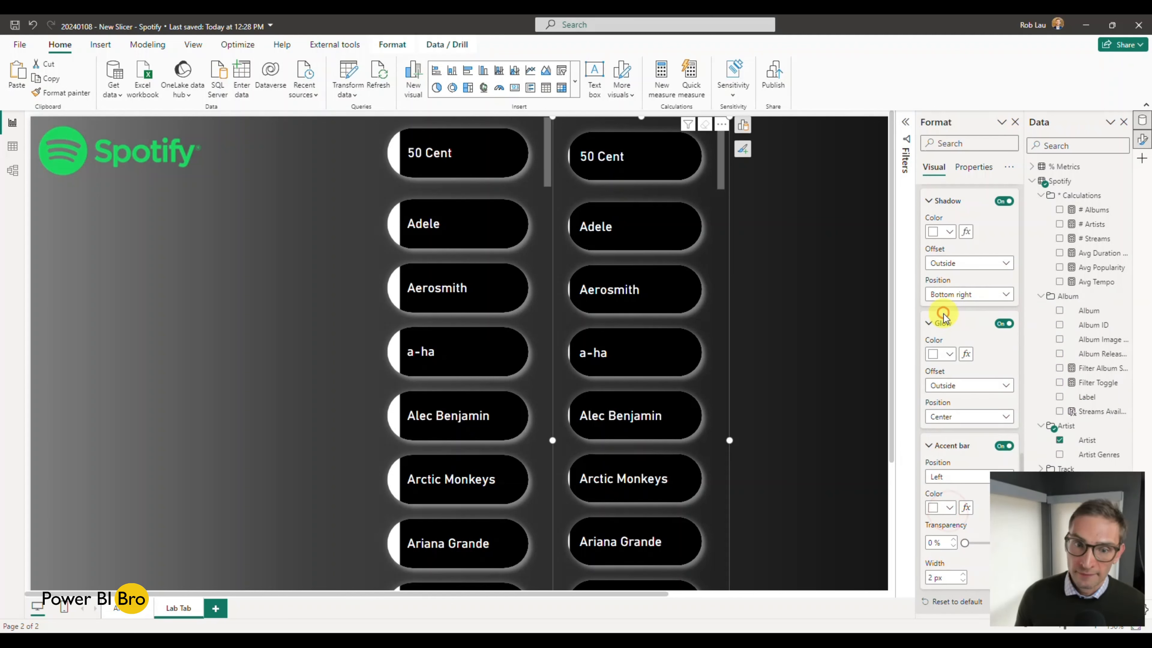
# Step: Try the Right and Bottom positions for the new slicer's accent bar and return it to Left
pyautogui.click(939, 480)
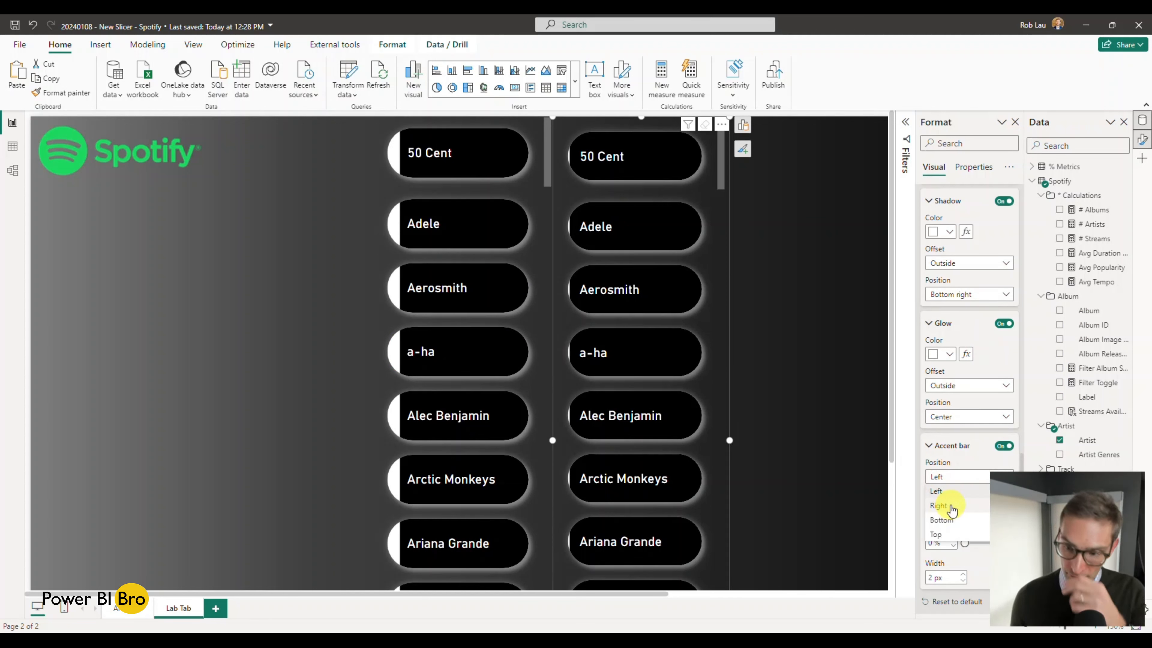
pyautogui.click(951, 507)
pyautogui.click(950, 479)
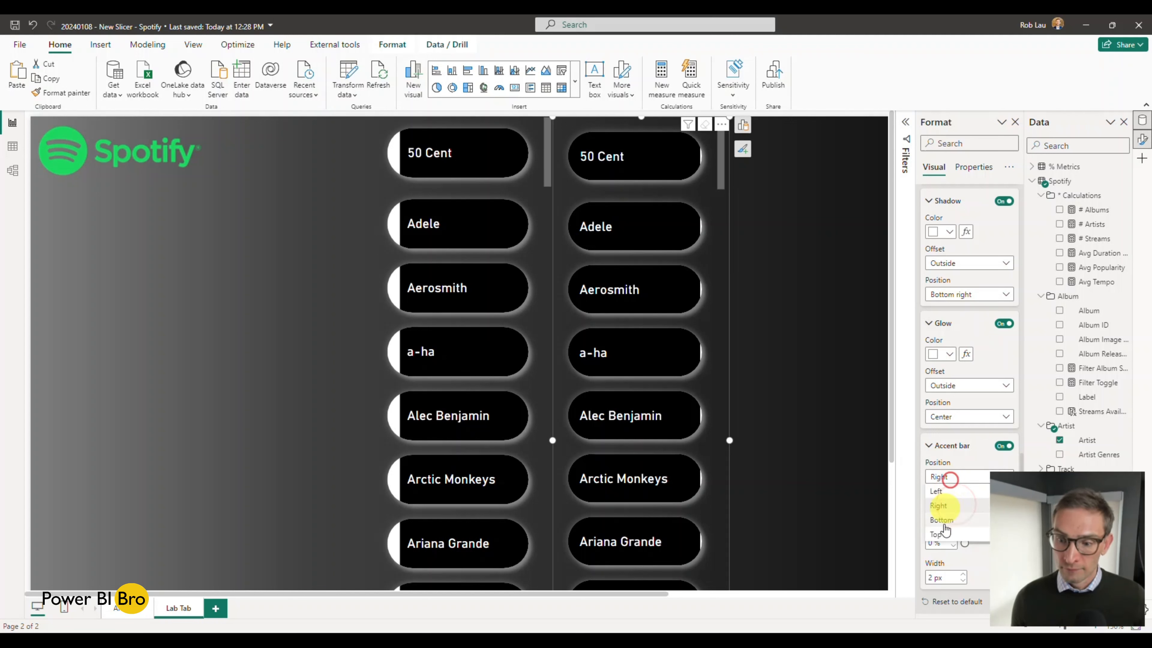
pyautogui.click(943, 521)
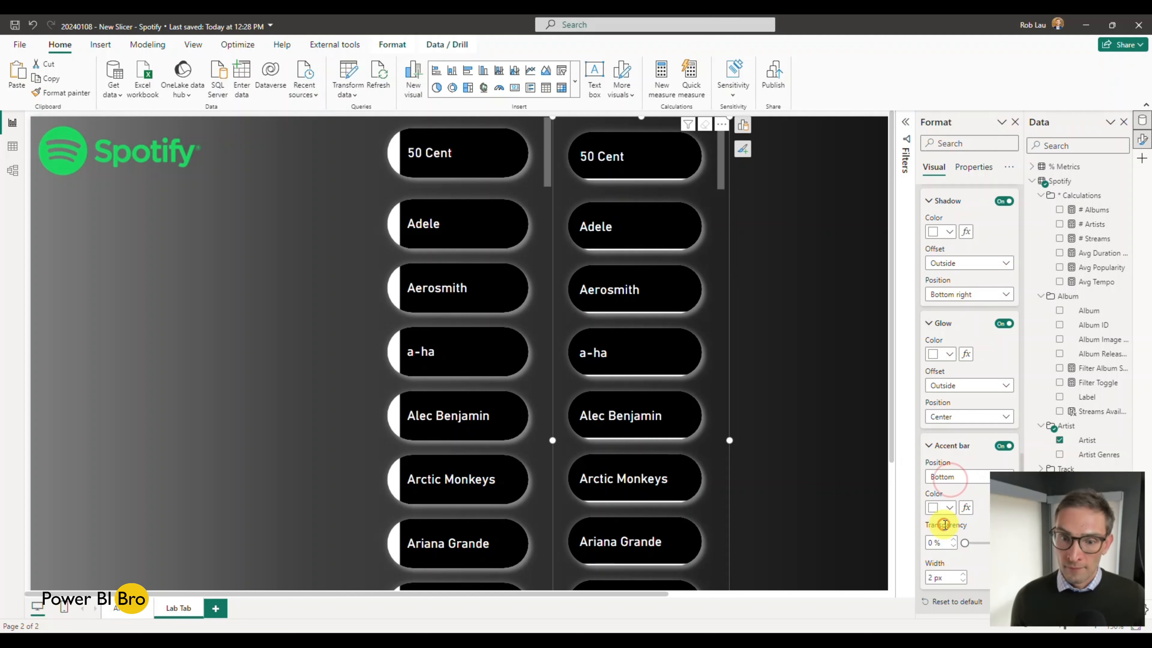
pyautogui.click(947, 490)
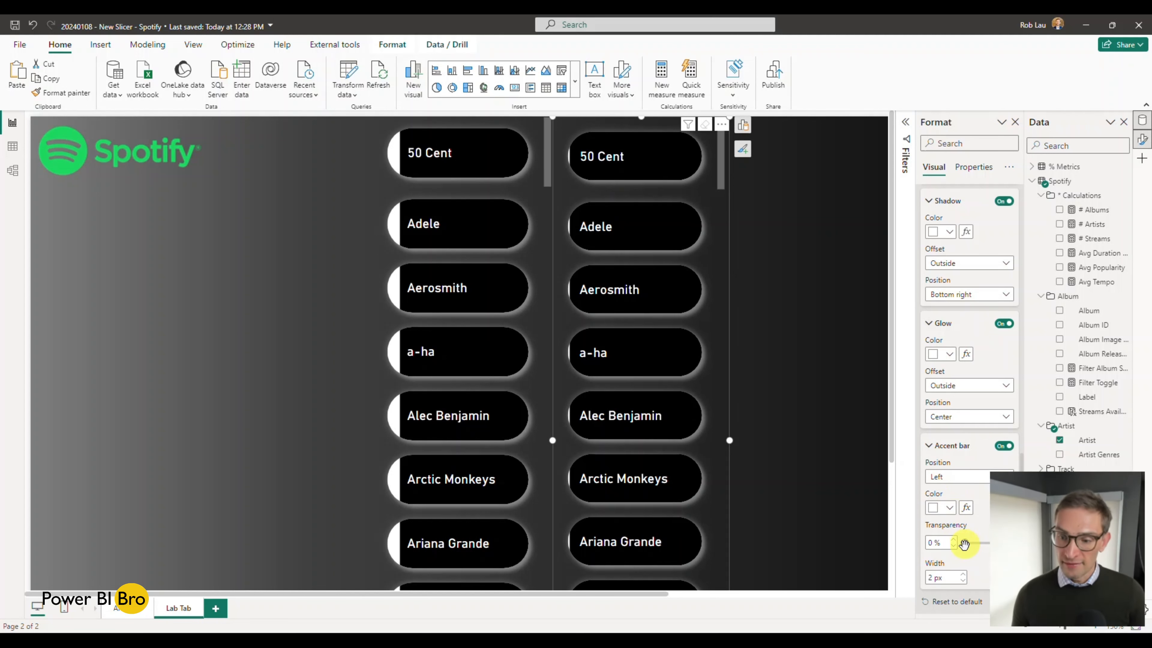
# Step: Set the width of the new slicer's accent bar to 14 px and compare it with the finished slicer
pyautogui.click(962, 574)
pyautogui.click(962, 574)
pyautogui.click(961, 573)
pyautogui.click(962, 573)
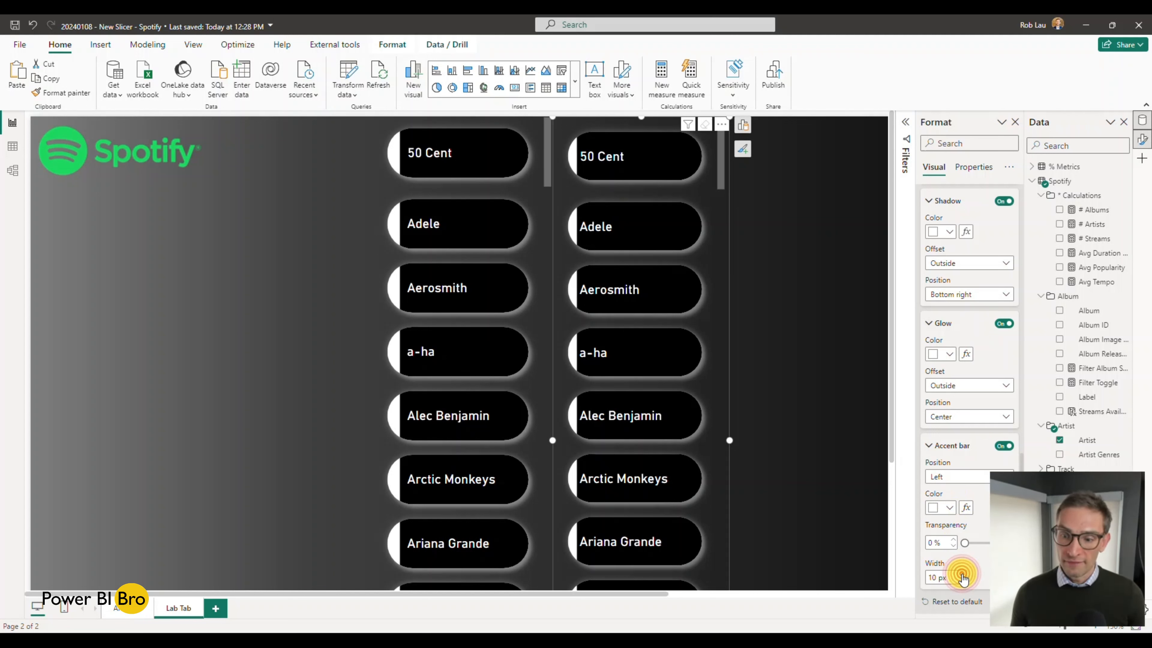
pyautogui.click(962, 573)
pyautogui.click(962, 573)
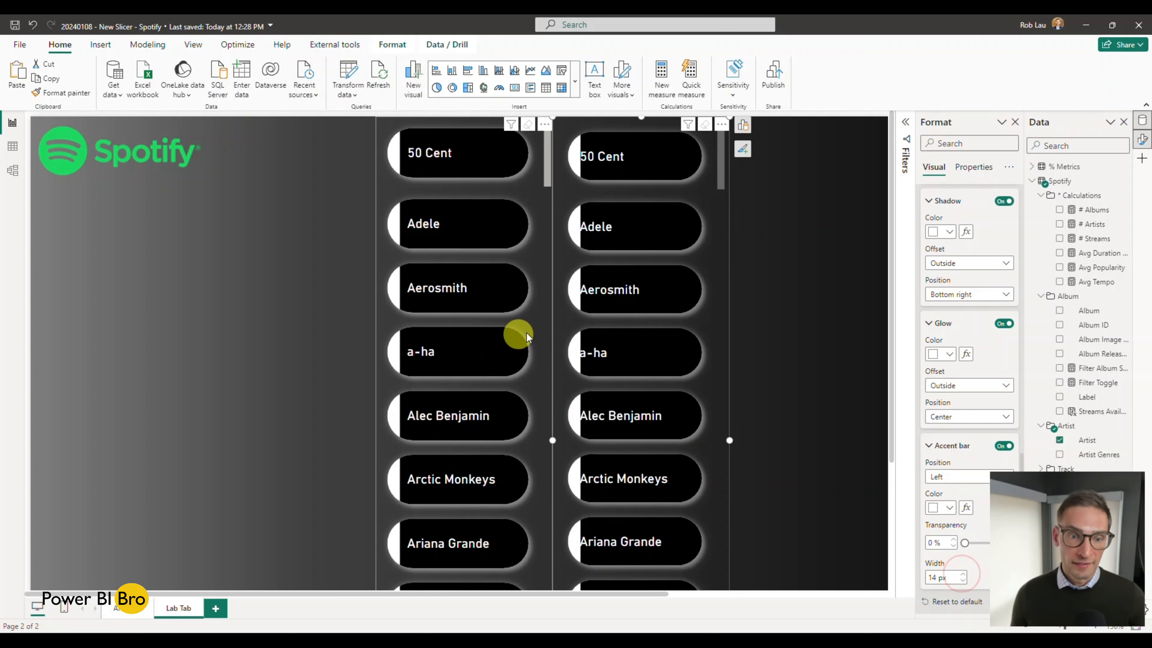
pyautogui.click(539, 329)
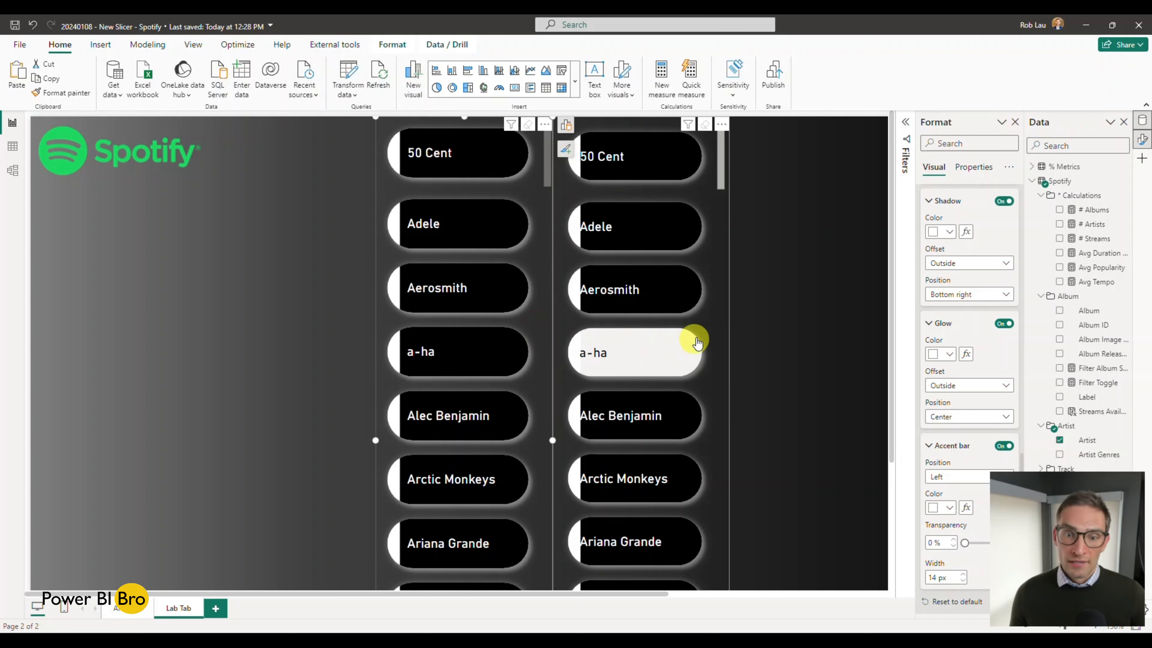
pyautogui.click(712, 326)
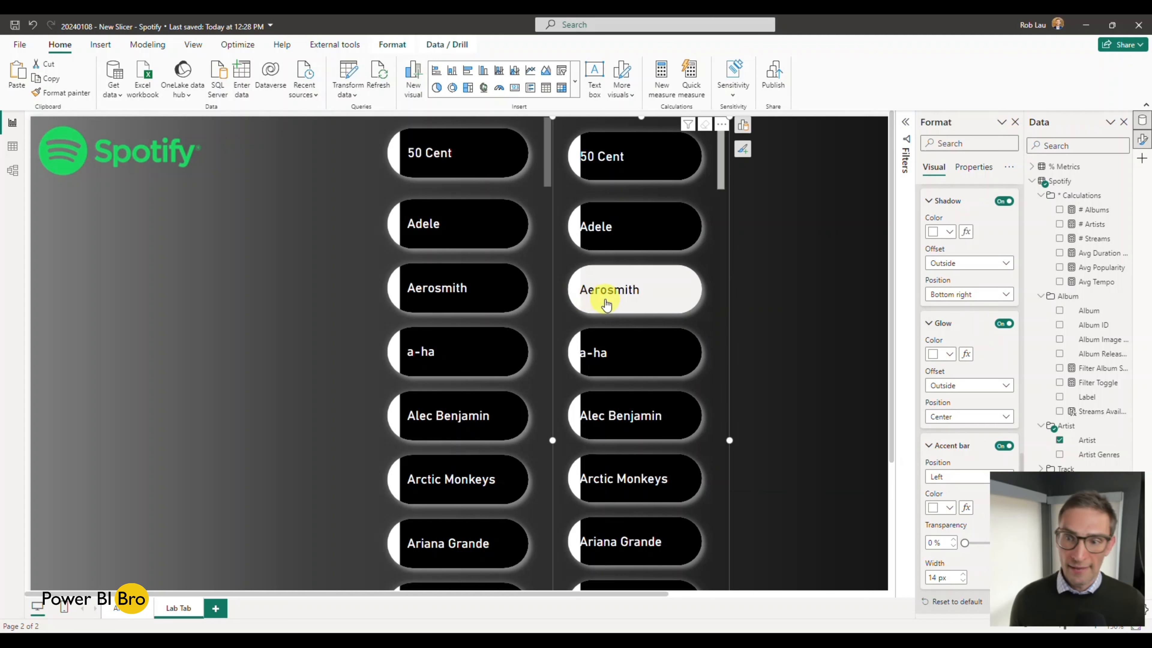
# Step: Review the new slicer's callout value settings in the Default state for anything that offsets the text
pyautogui.scroll(8, 966, 333)
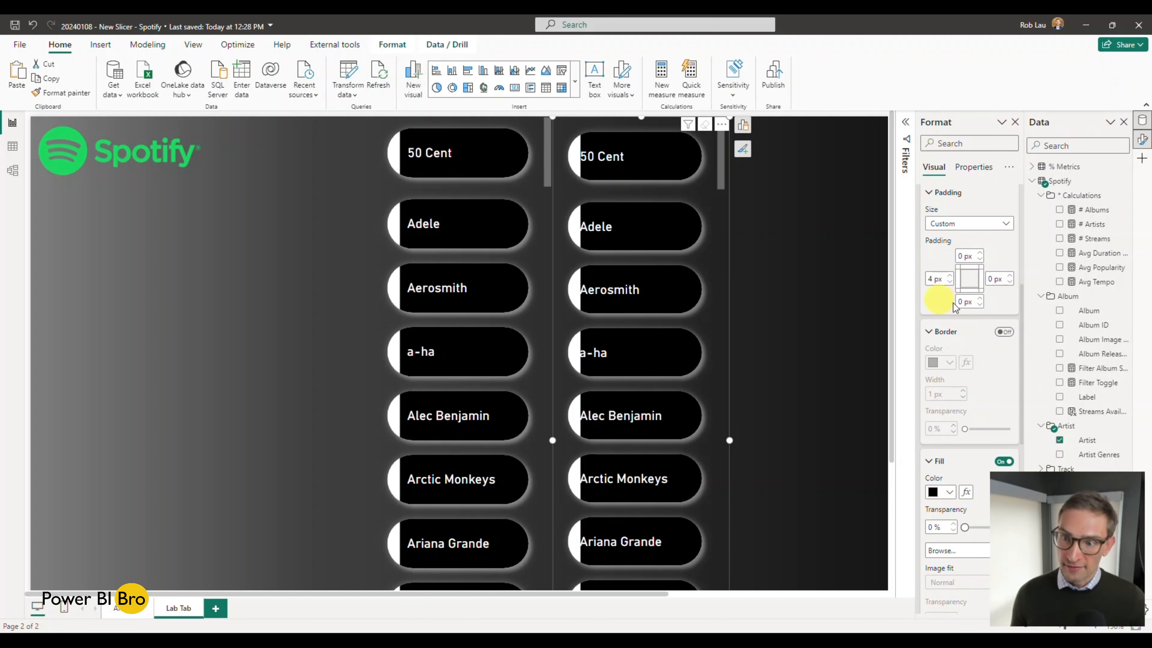
pyautogui.scroll(6, 961, 304)
pyautogui.click(929, 319)
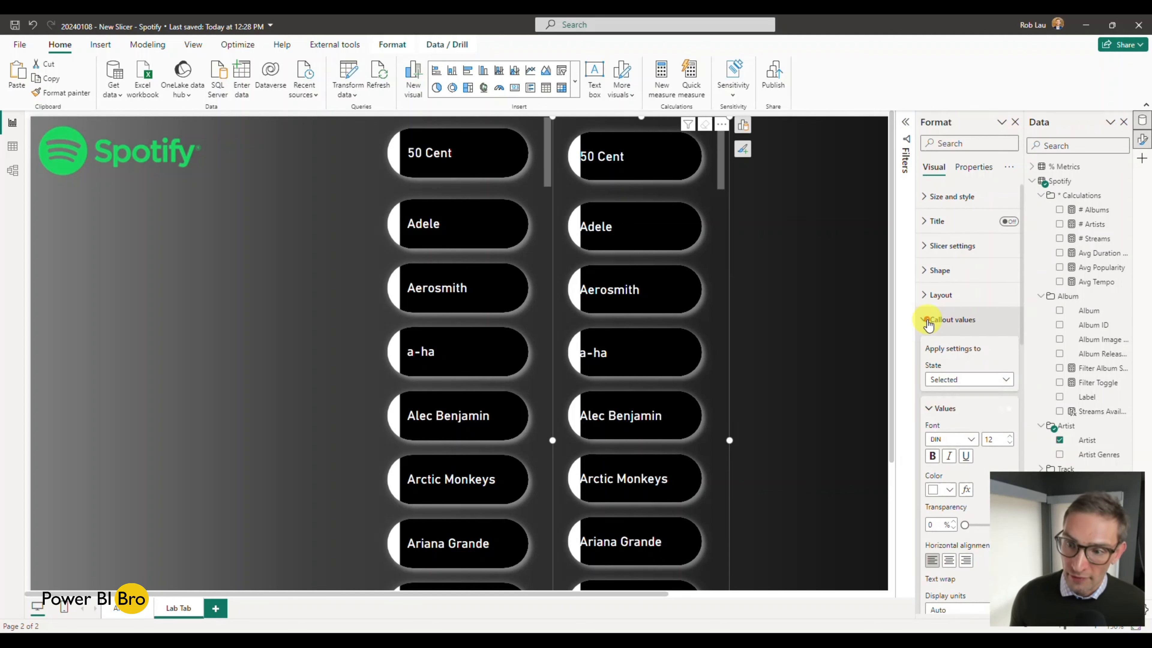
pyautogui.scroll(-1, 929, 322)
pyautogui.click(972, 316)
pyautogui.click(964, 329)
pyautogui.scroll(-4, 973, 302)
pyautogui.scroll(-1, 973, 303)
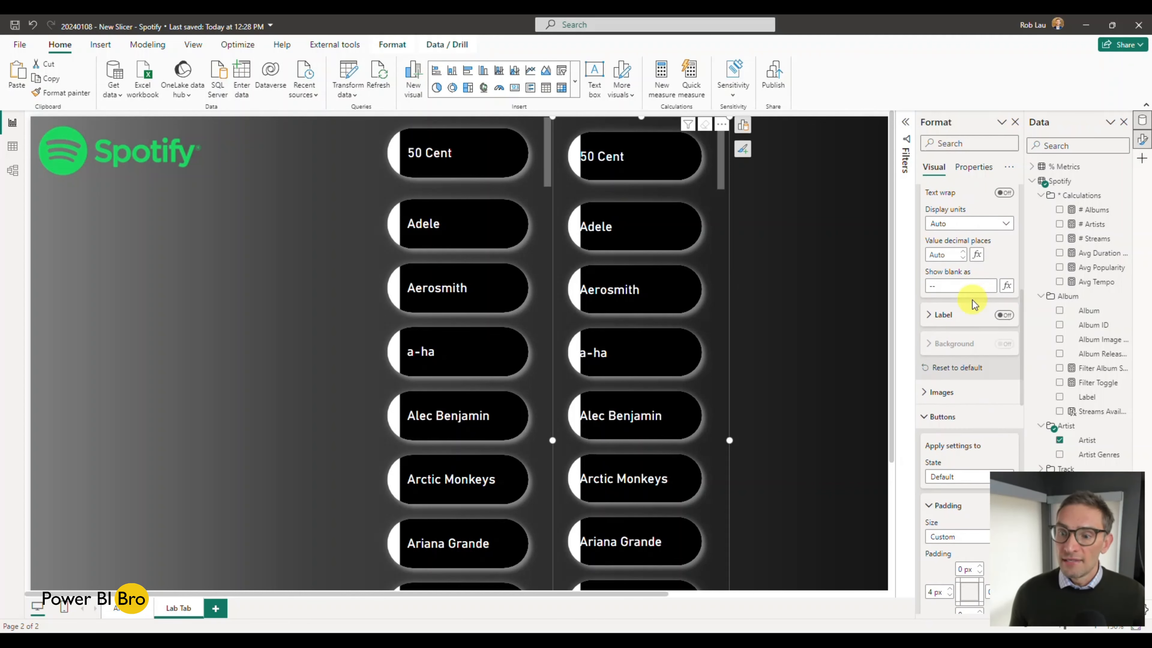
pyautogui.scroll(6, 971, 300)
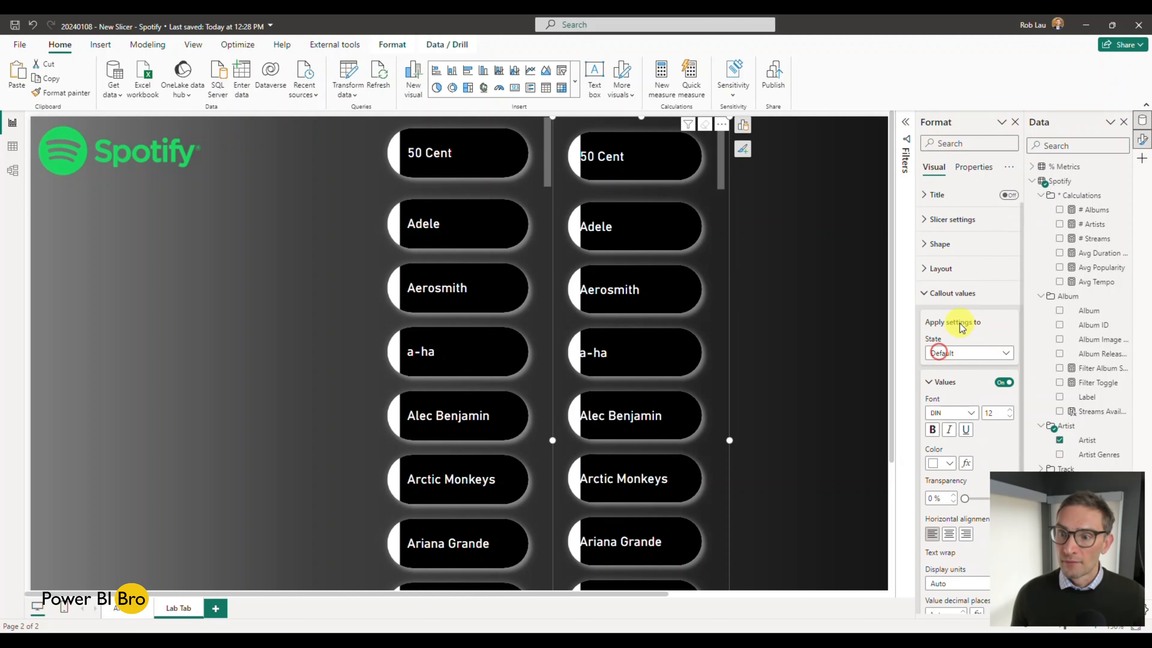
pyautogui.click(957, 313)
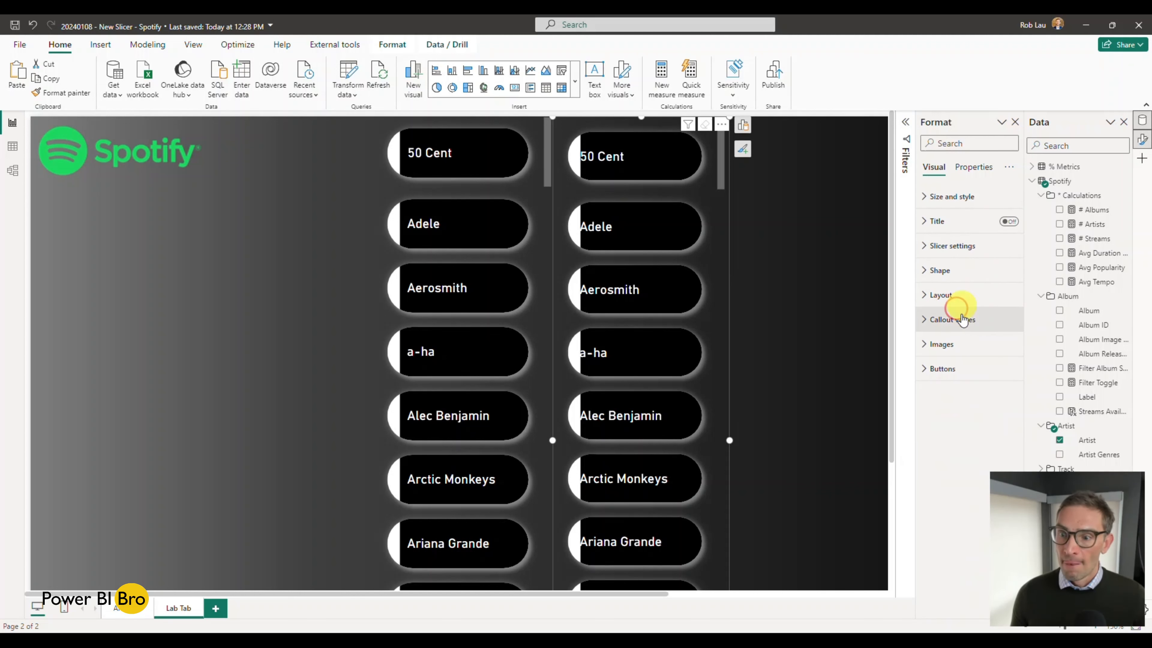
# Step: Set the left padding of the new slicer's buttons to 13 px in the Default state
pyautogui.click(940, 368)
pyautogui.scroll(-2, 957, 363)
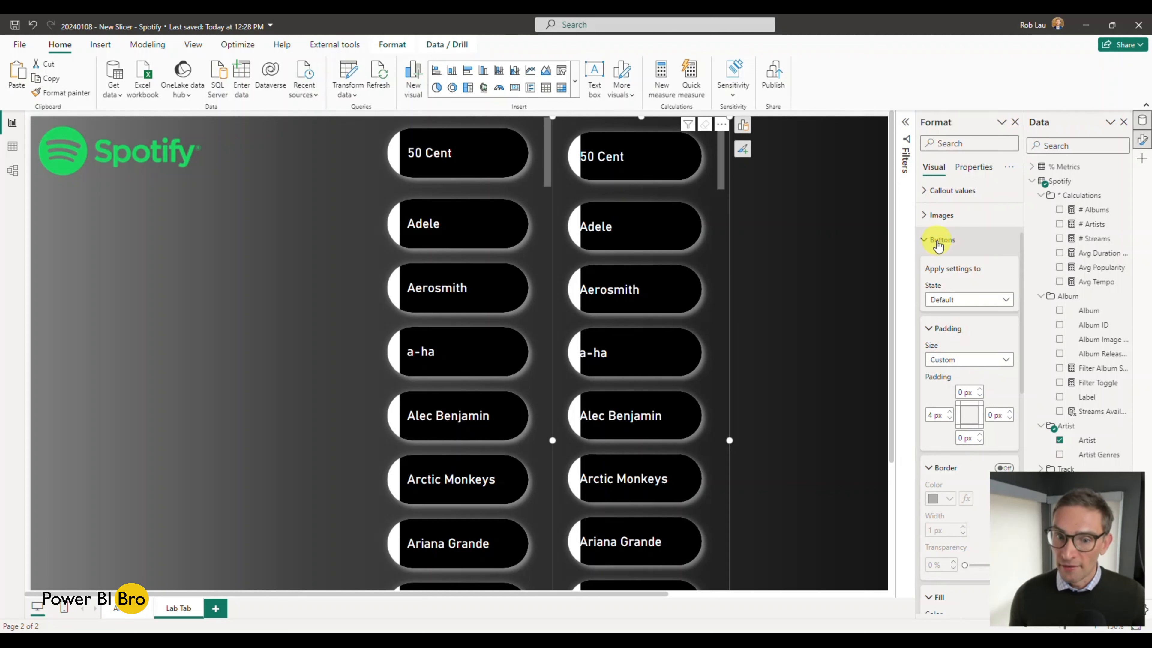
pyautogui.click(951, 412)
pyautogui.click(950, 412)
pyautogui.click(951, 413)
pyautogui.click(951, 412)
pyautogui.click(951, 413)
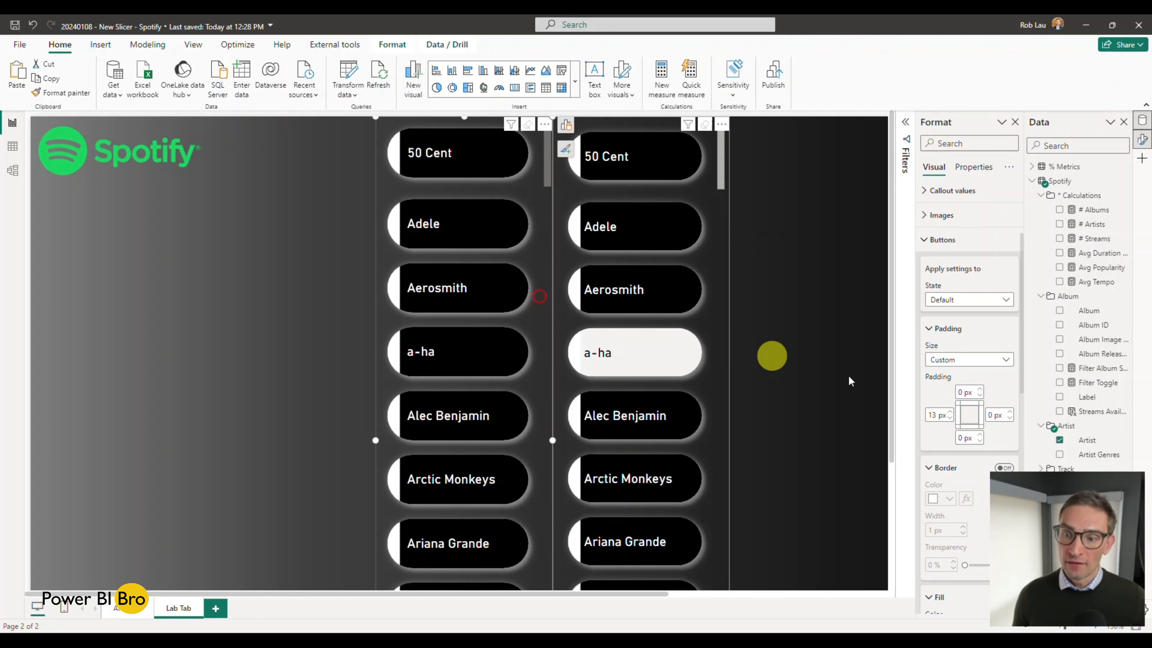
pyautogui.click(716, 294)
pyautogui.click(950, 412)
pyautogui.click(950, 413)
pyautogui.click(949, 412)
pyautogui.click(949, 412)
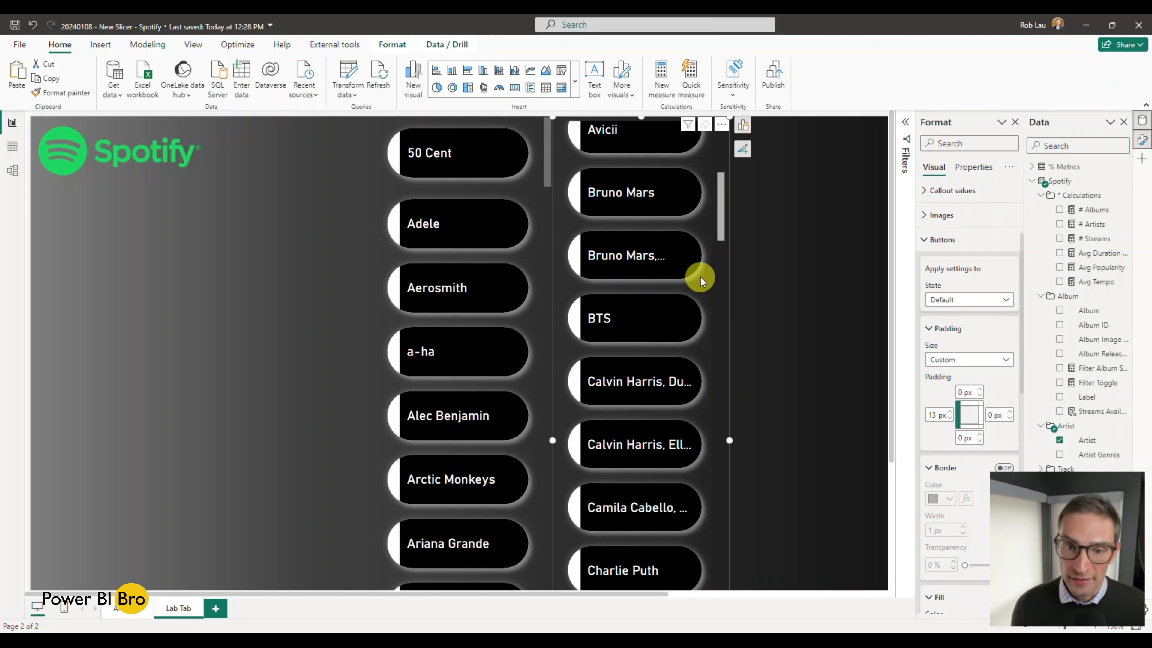
pyautogui.scroll(5, 700, 277)
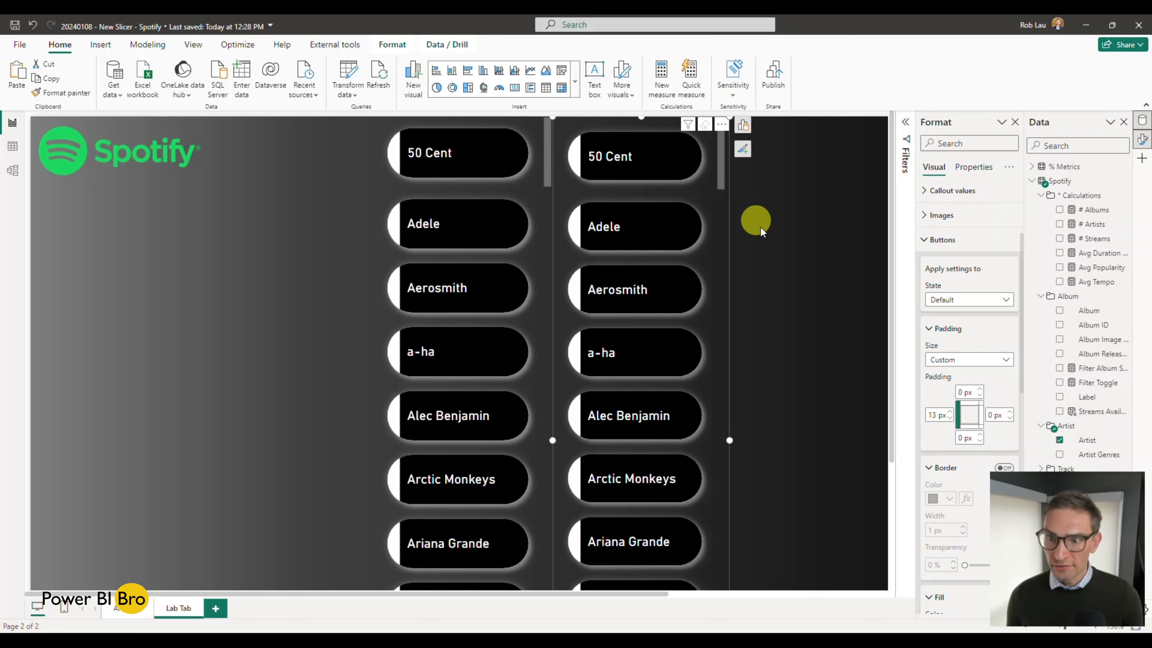
pyautogui.click(781, 246)
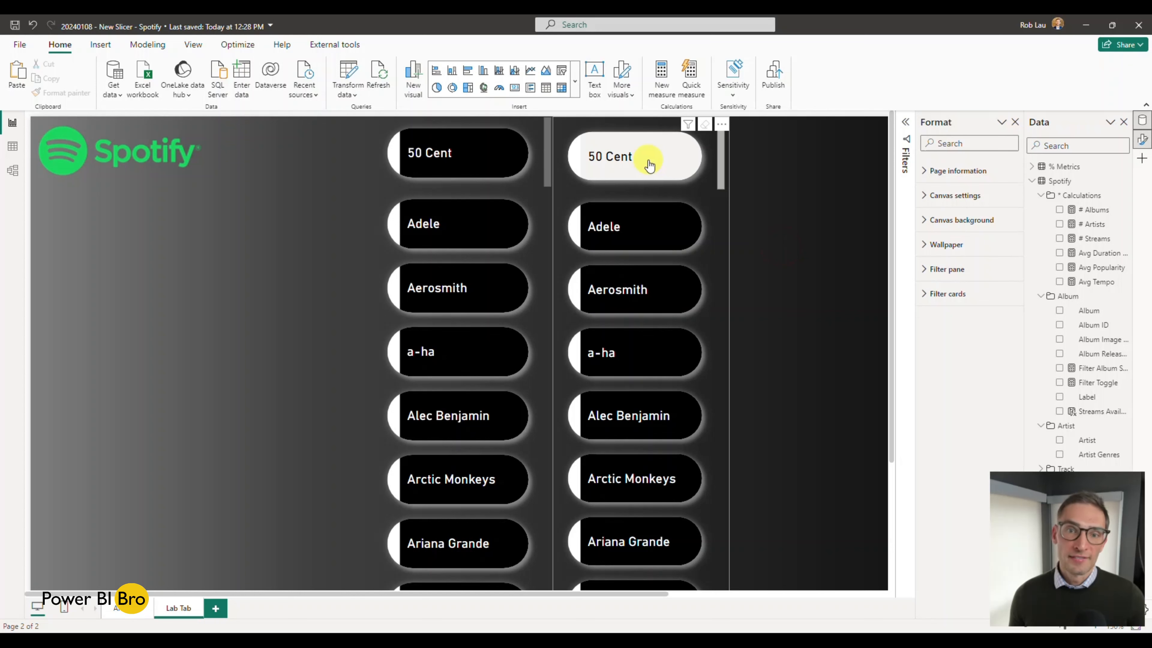
# Step: Test selecting and clearing 50 Cent in both the new slicer and the finished slicer
pyautogui.click(681, 167)
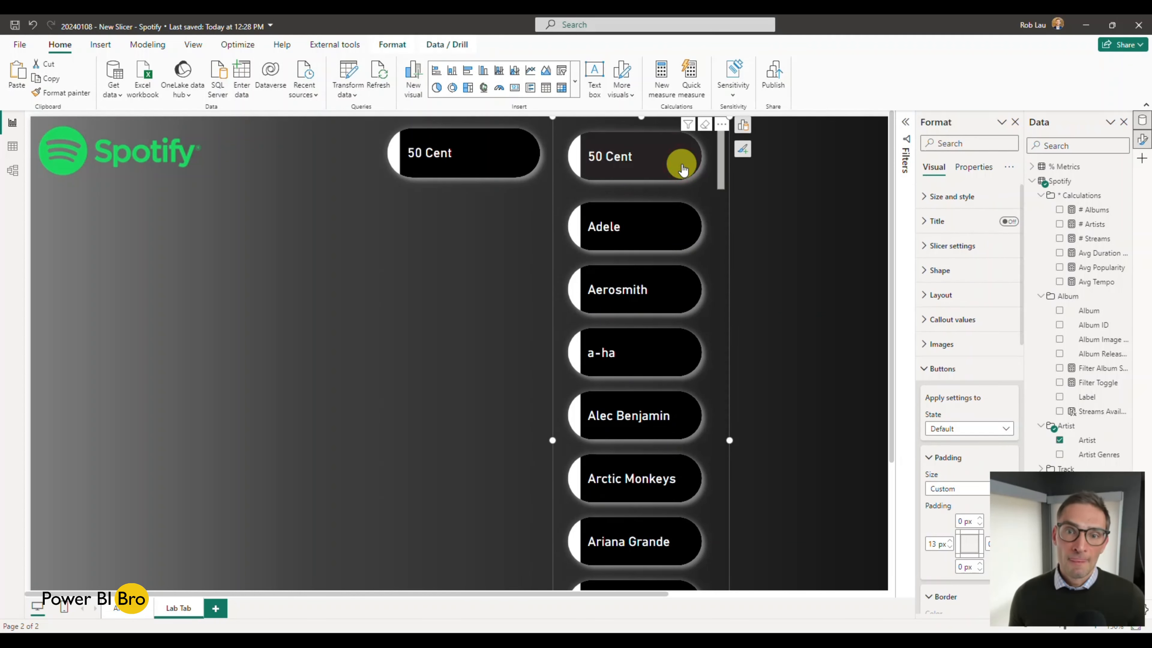
pyautogui.click(681, 167)
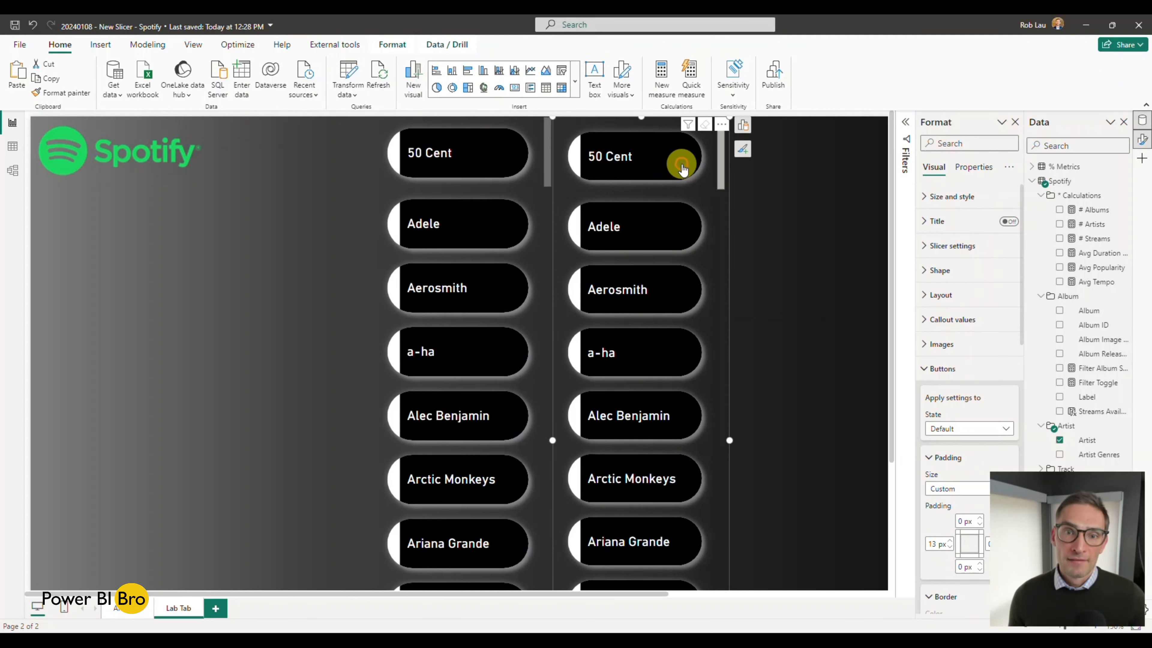
pyautogui.click(483, 162)
pyautogui.click(483, 163)
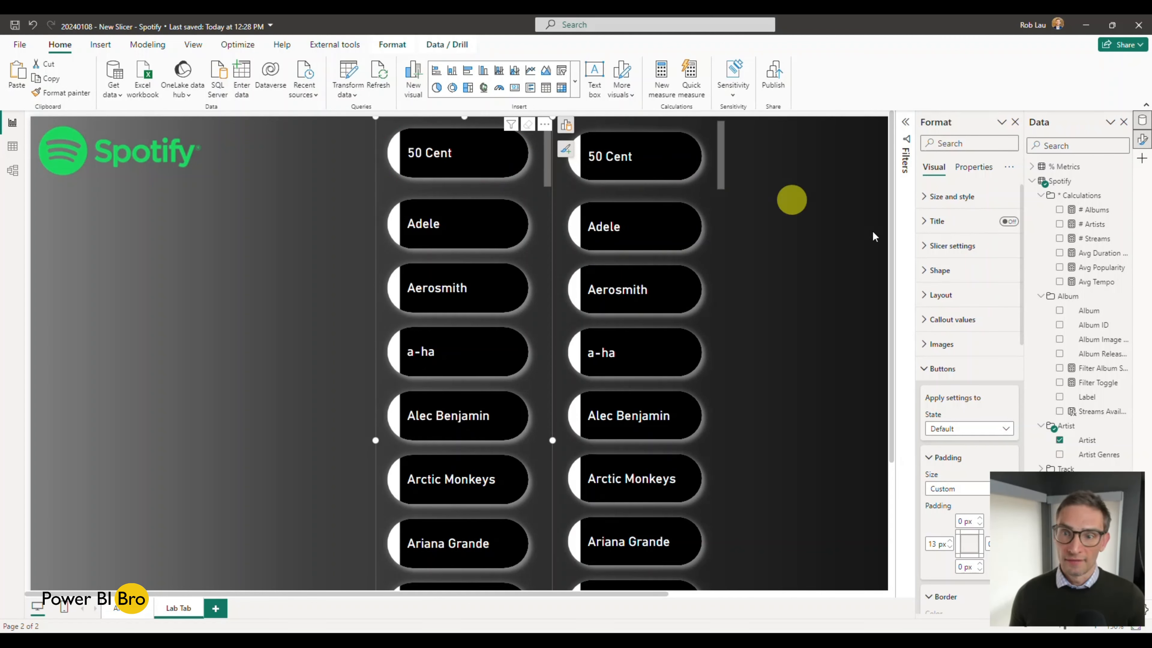
pyautogui.click(957, 369)
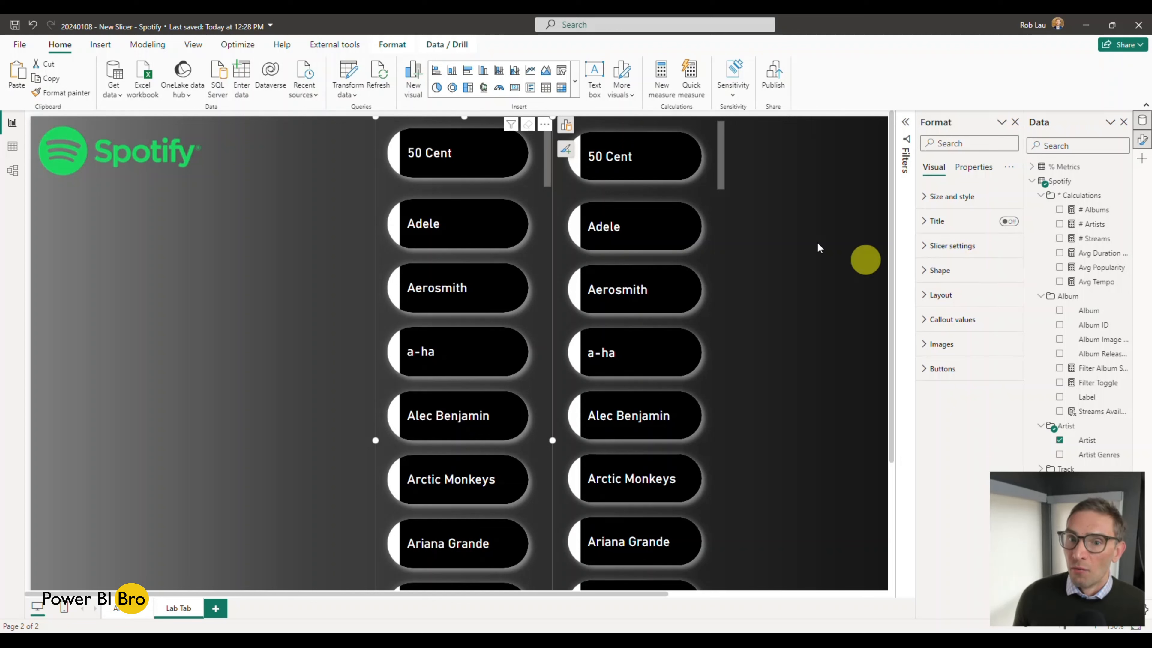
# Step: Set the glow and shadow colours of the new slicer's buttons to black in the Hover state
pyautogui.click(714, 188)
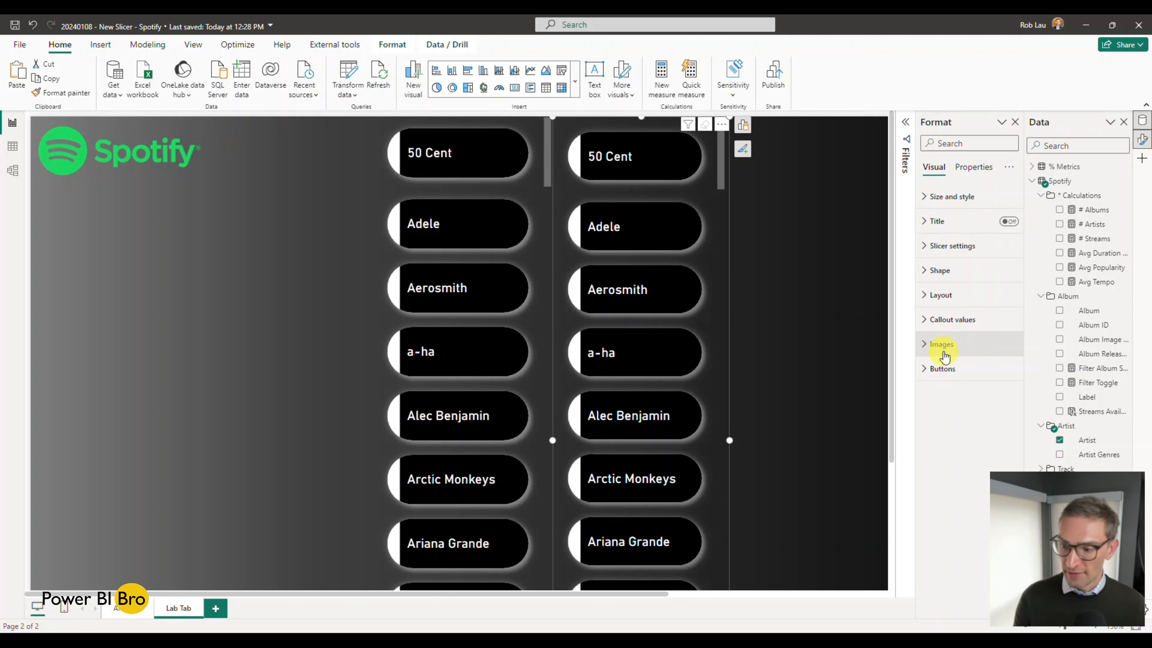
pyautogui.click(925, 368)
pyautogui.scroll(-3, 925, 363)
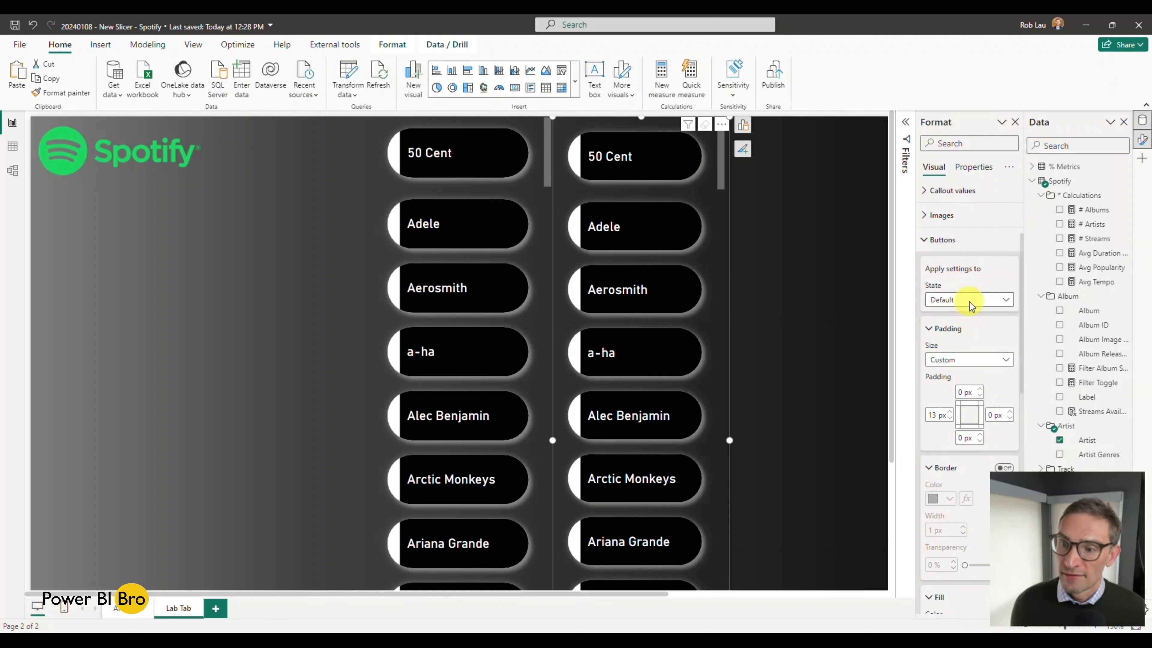
pyautogui.scroll(-2, 969, 302)
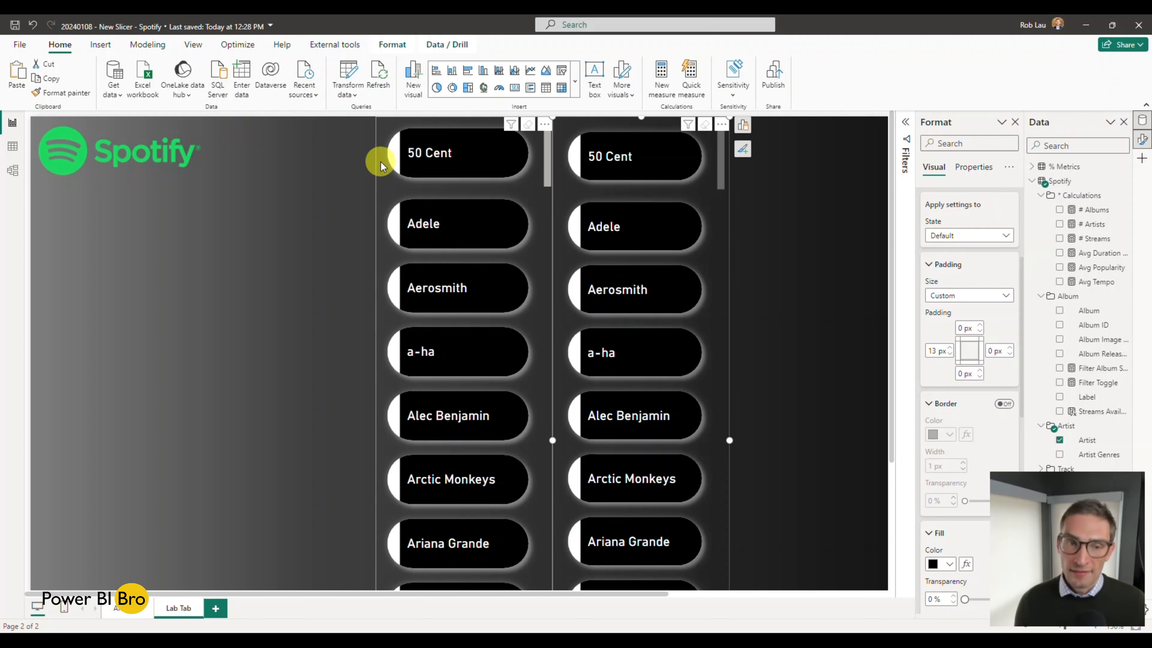
pyautogui.click(981, 243)
pyautogui.click(969, 262)
pyautogui.scroll(-6, 986, 345)
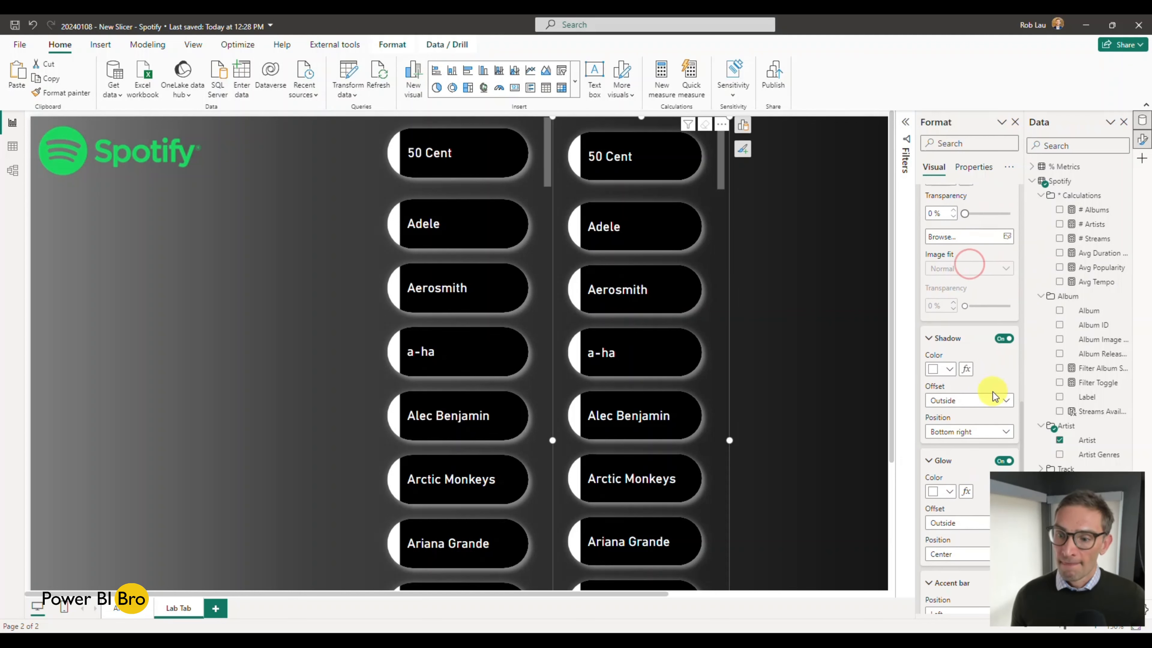
pyautogui.scroll(-4, 993, 391)
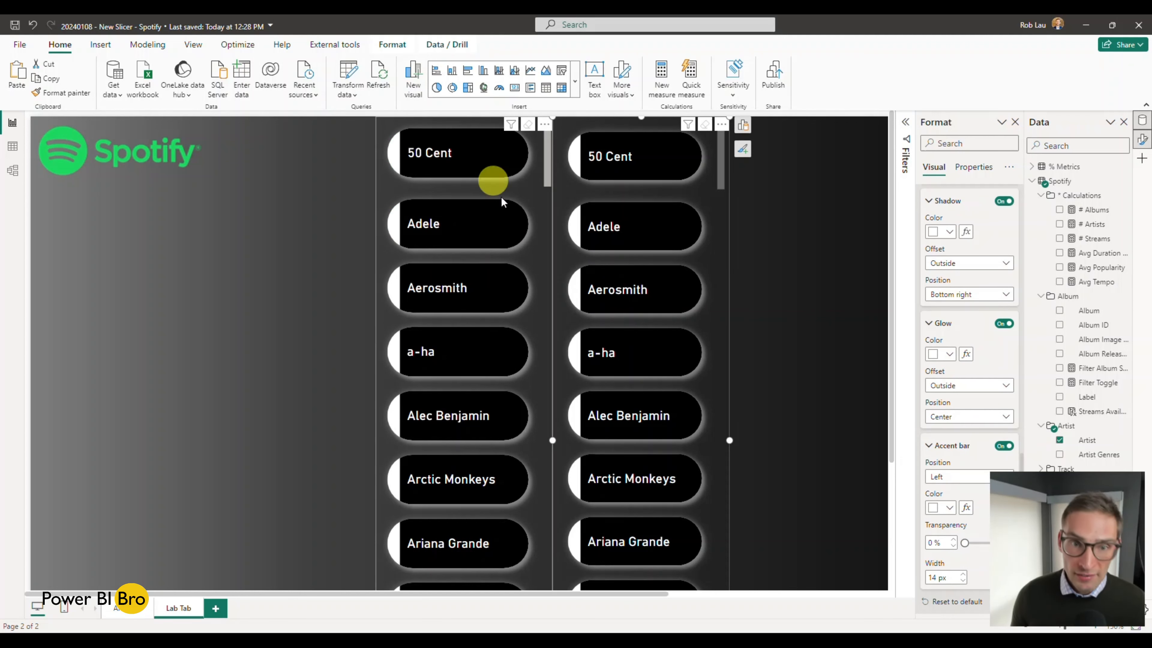
pyautogui.click(949, 355)
pyautogui.click(957, 394)
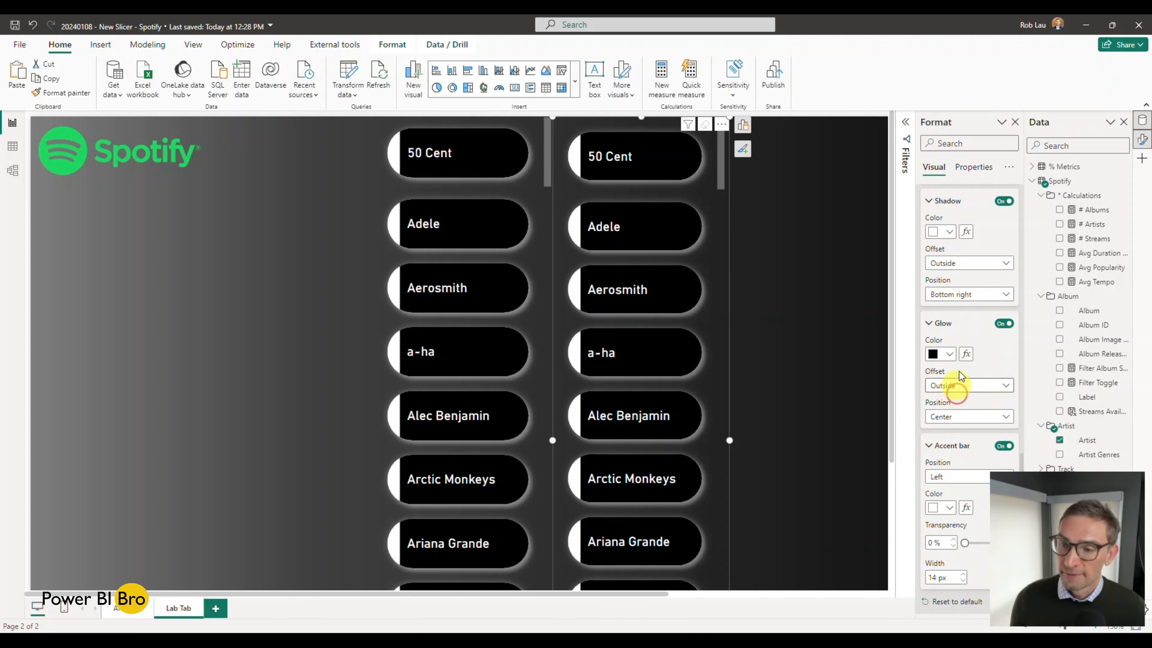
pyautogui.scroll(2, 959, 371)
pyautogui.click(952, 296)
pyautogui.click(957, 338)
# Step: Set the accent bar colour of the new slicer's buttons to the theme green in the Hover state
pyautogui.scroll(8, 959, 318)
pyautogui.scroll(3, 962, 222)
pyautogui.scroll(-6, 978, 346)
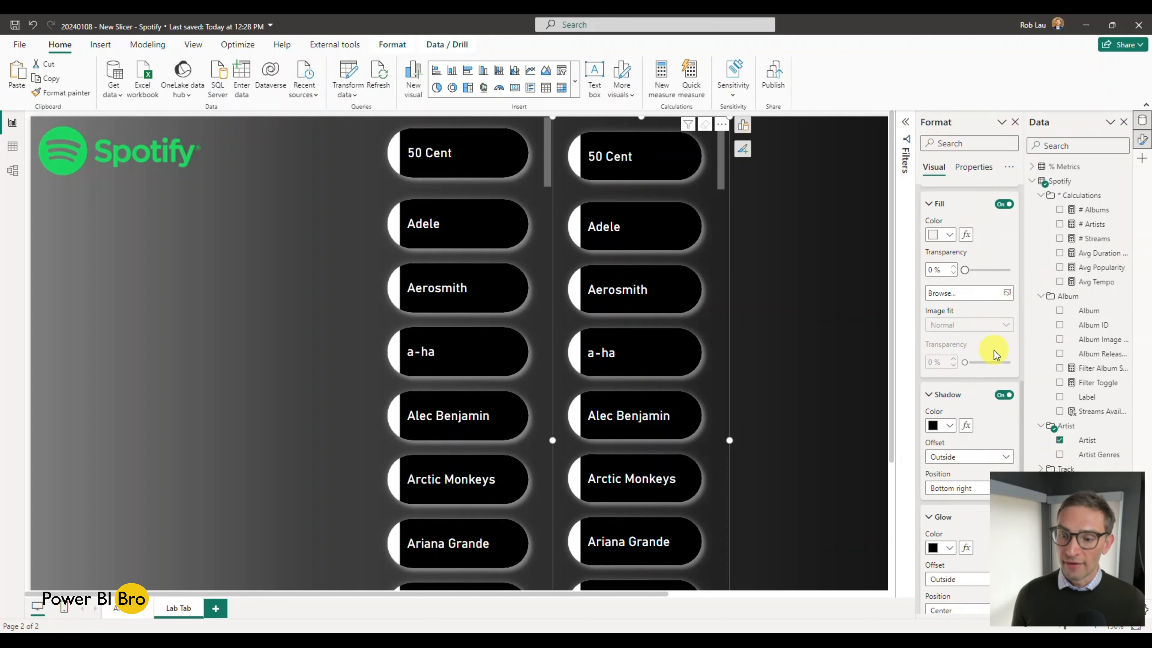
pyautogui.scroll(-4, 991, 356)
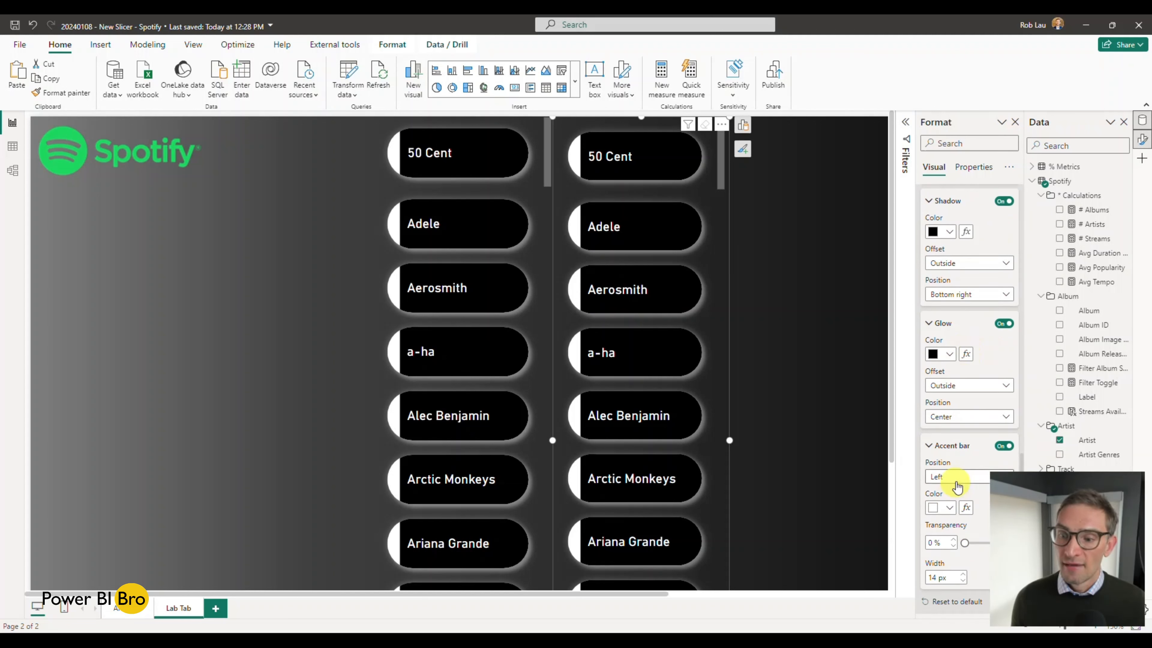
pyautogui.click(949, 510)
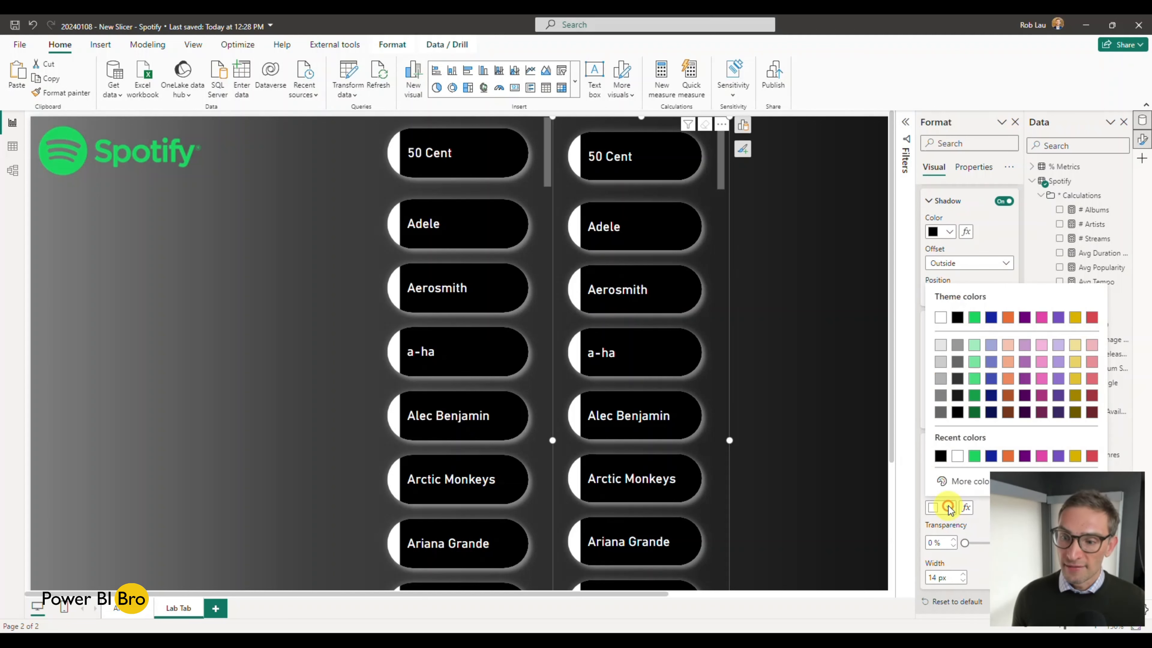
pyautogui.click(970, 319)
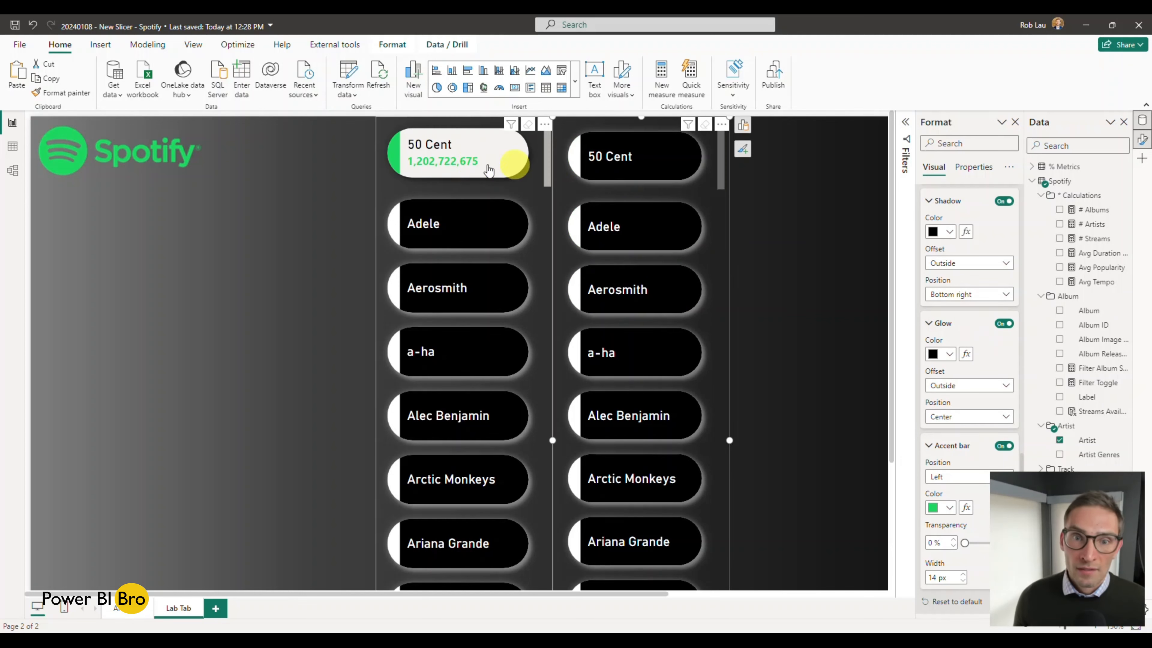
# Step: Set the fill colour of the new slicer's buttons to white in the Hover state
pyautogui.scroll(6, 968, 333)
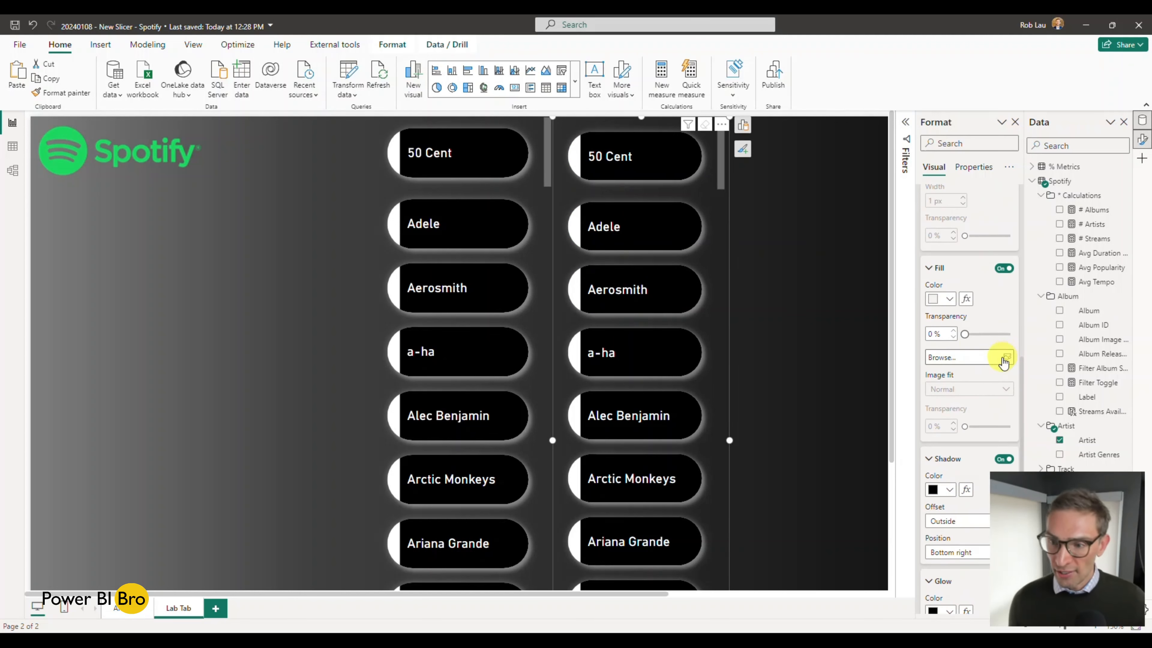
pyautogui.click(949, 427)
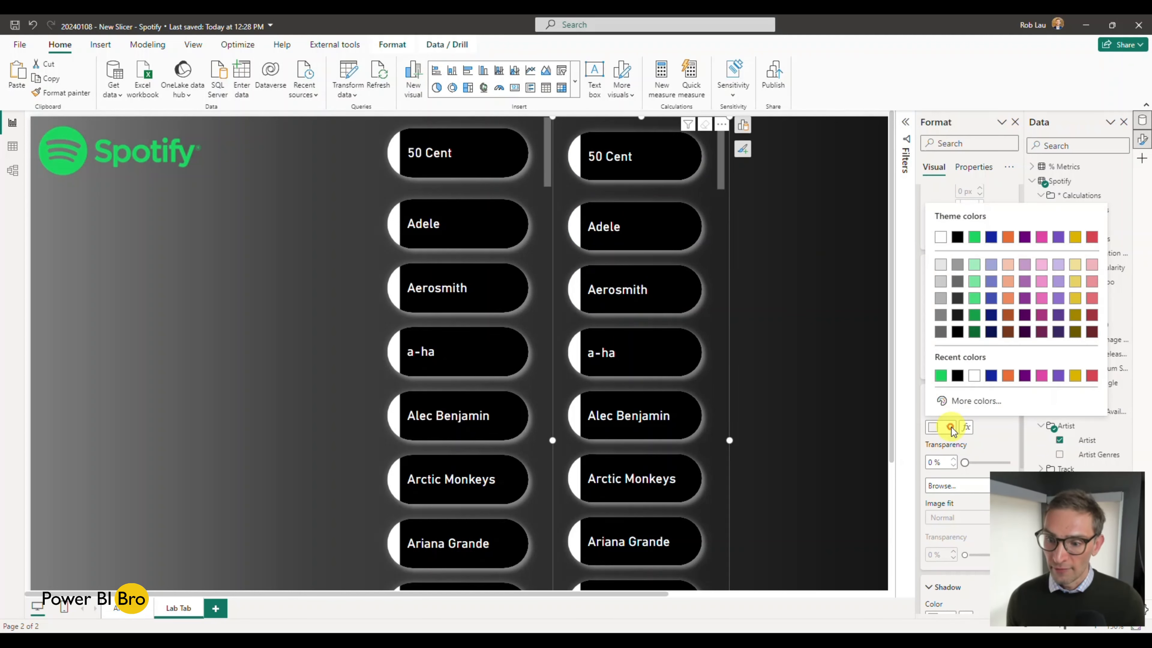
pyautogui.click(940, 241)
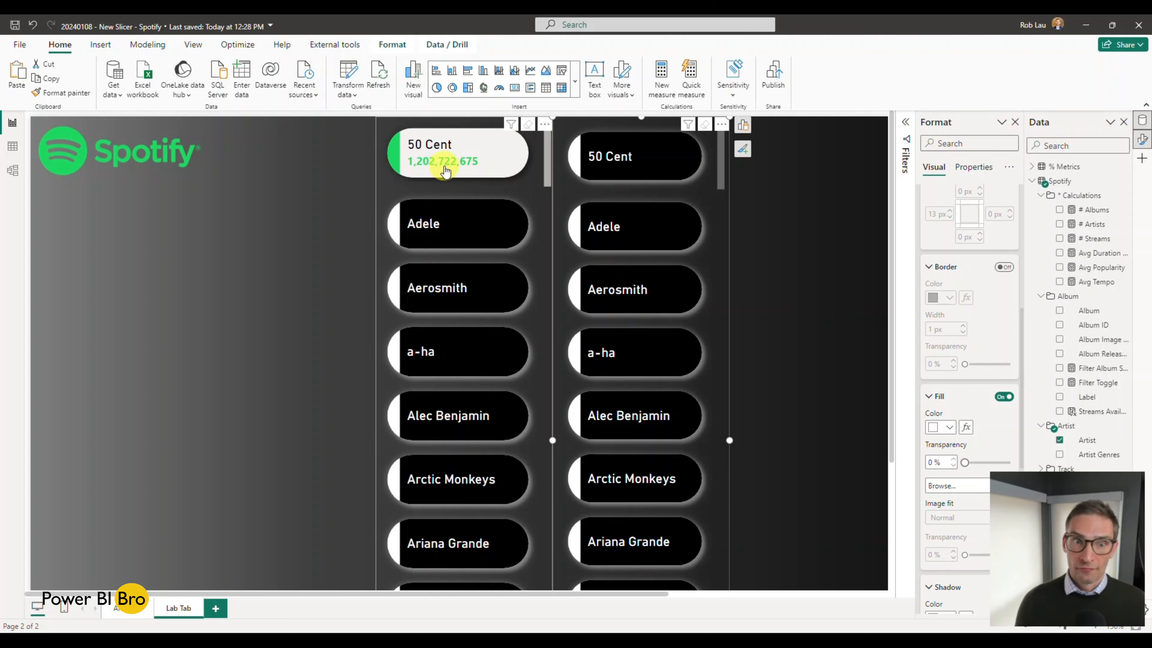
# Step: Compare the button colours of both slicers by selecting and clearing 50 Cent in each
pyautogui.click(641, 156)
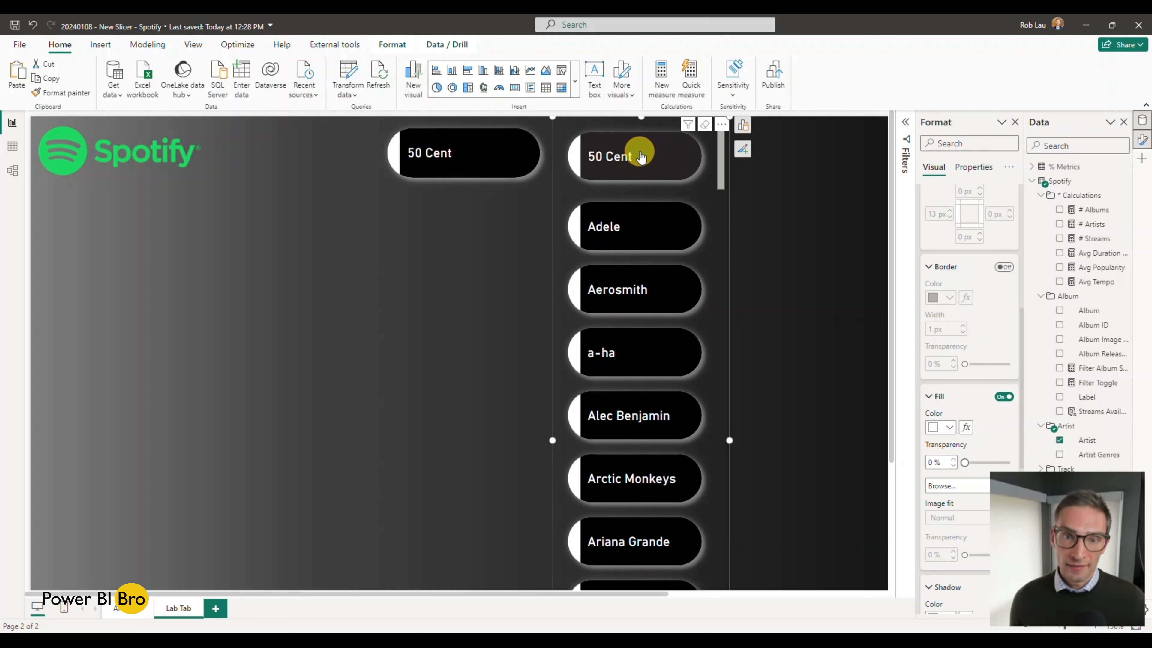
pyautogui.click(641, 156)
pyautogui.click(458, 155)
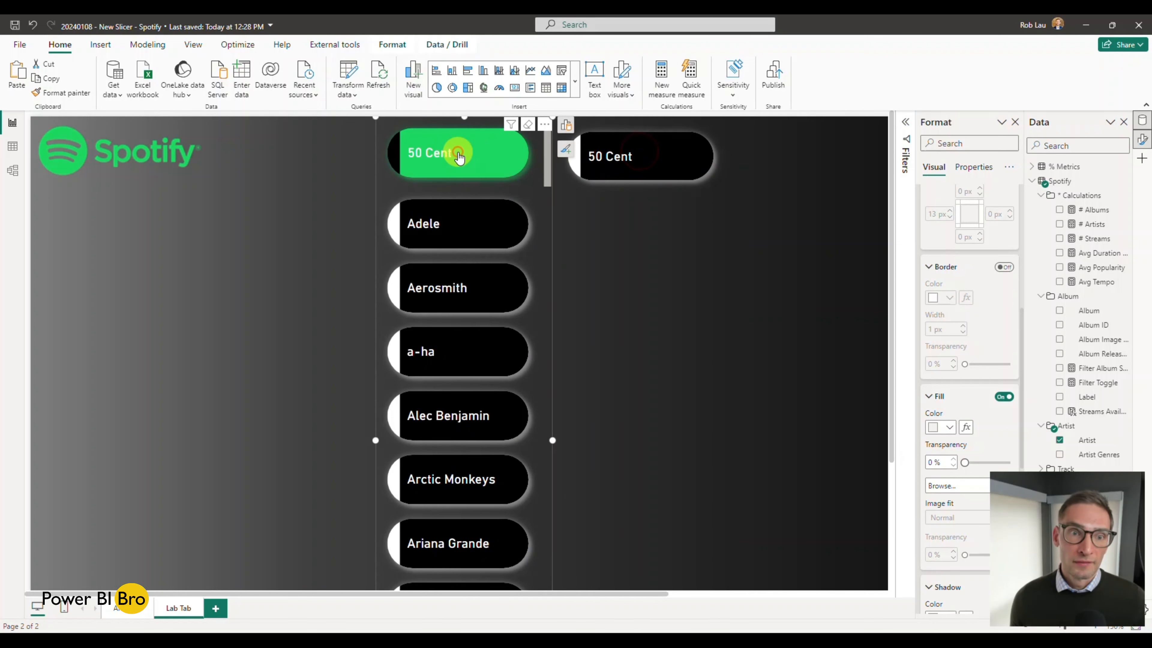
pyautogui.click(459, 156)
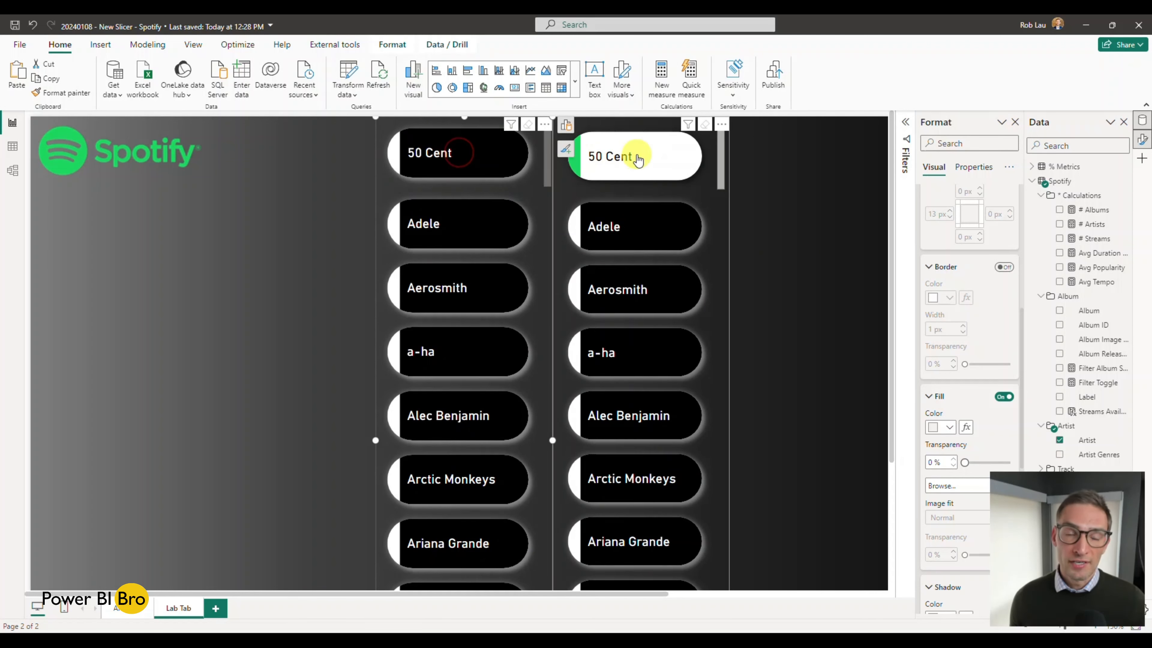
pyautogui.click(635, 157)
pyautogui.click(637, 157)
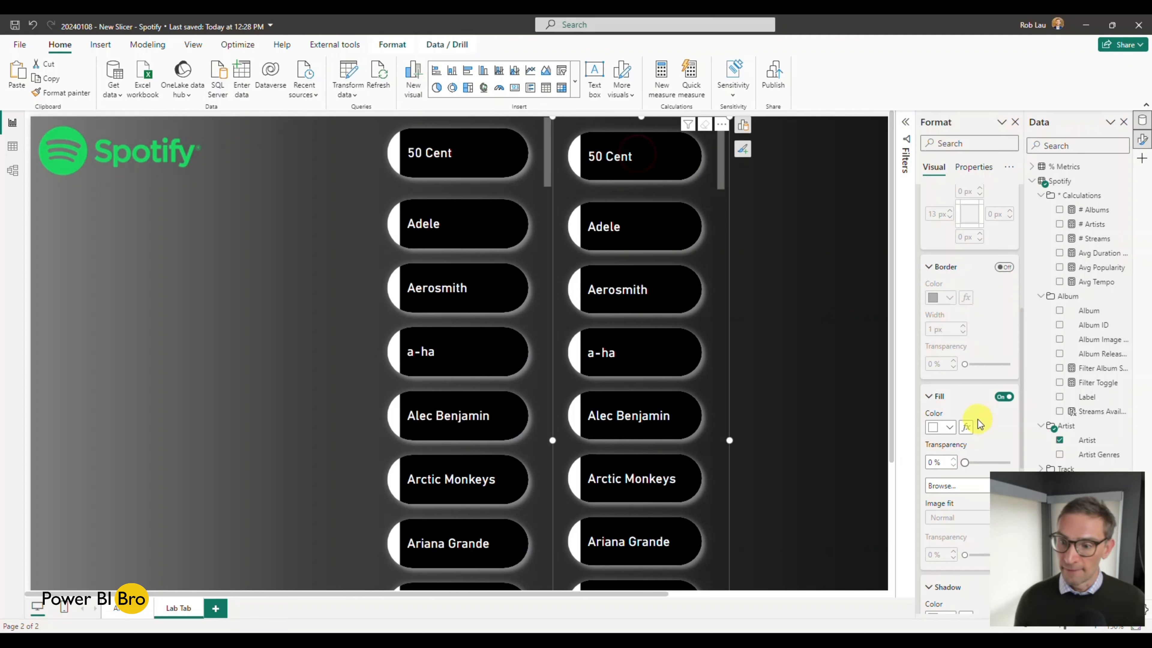
# Step: Set the fill colour of the new slicer's buttons to green in the Selected state
pyautogui.scroll(-3, 977, 420)
pyautogui.scroll(5, 977, 419)
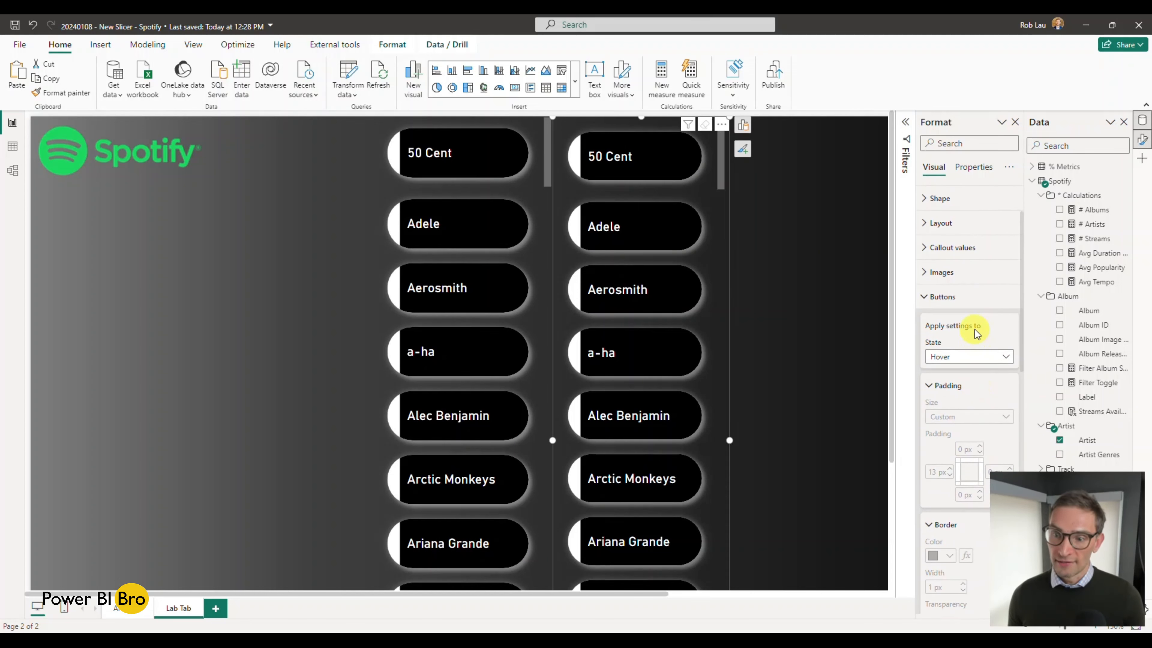
pyautogui.click(990, 358)
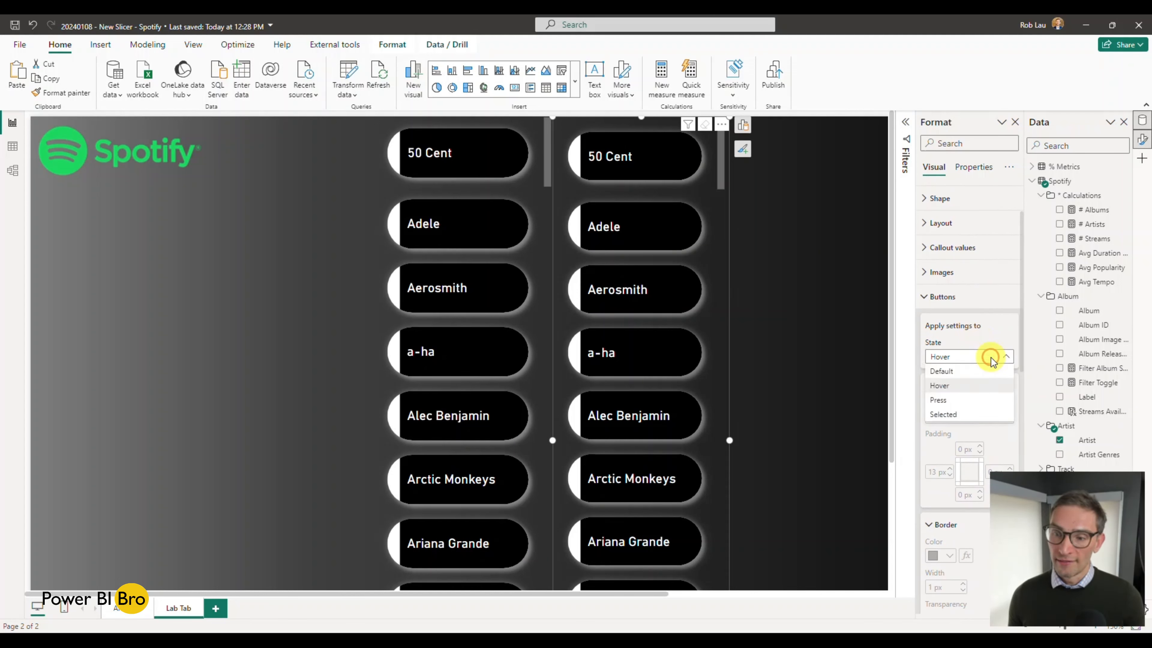
pyautogui.click(962, 414)
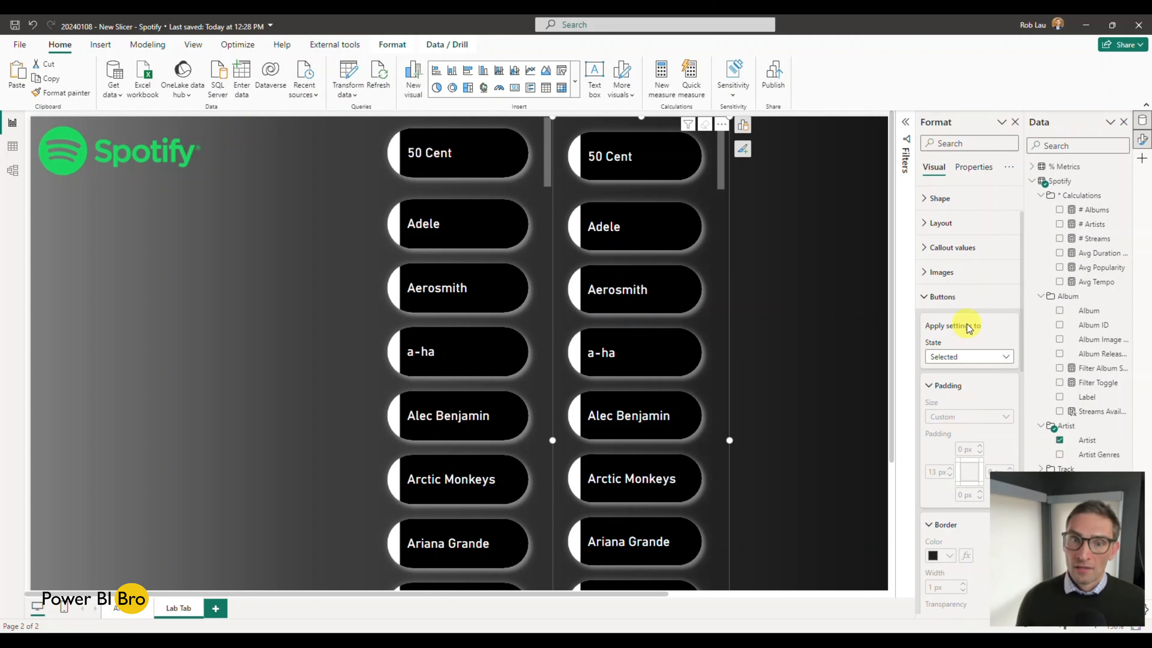
pyautogui.scroll(-2, 966, 324)
pyautogui.scroll(-2, 967, 324)
pyautogui.scroll(-2, 969, 330)
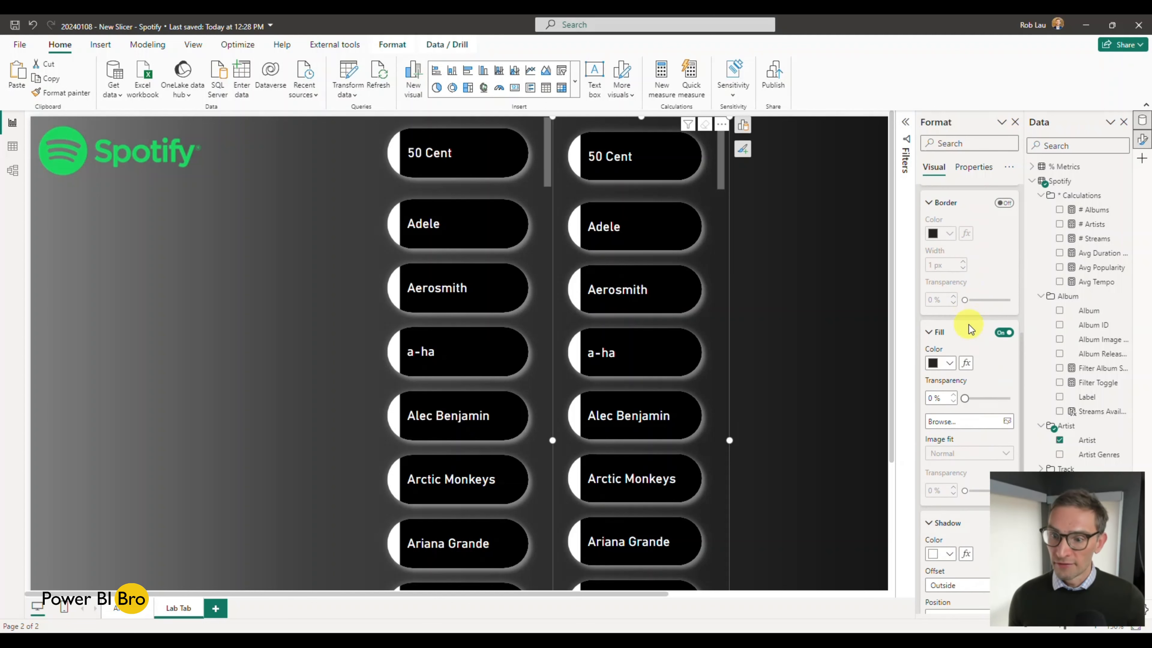
pyautogui.click(949, 363)
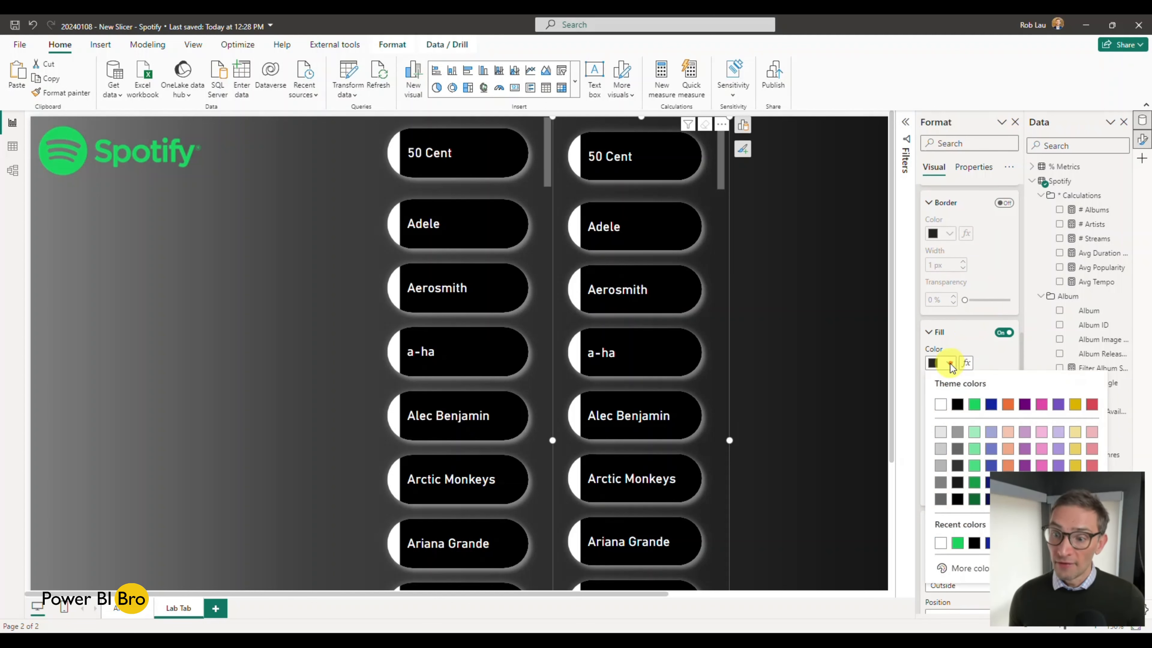
pyautogui.click(957, 543)
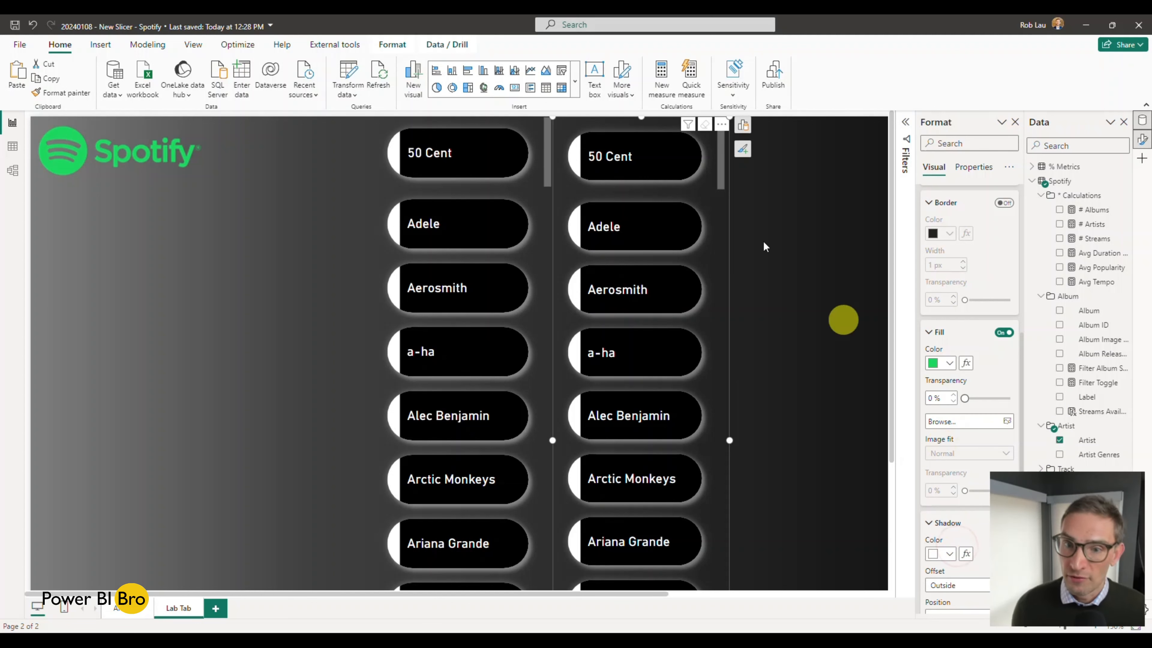
# Step: Select 50 Cent in both slicers to compare their selected buttons, and clear it in the new slicer
pyautogui.click(647, 173)
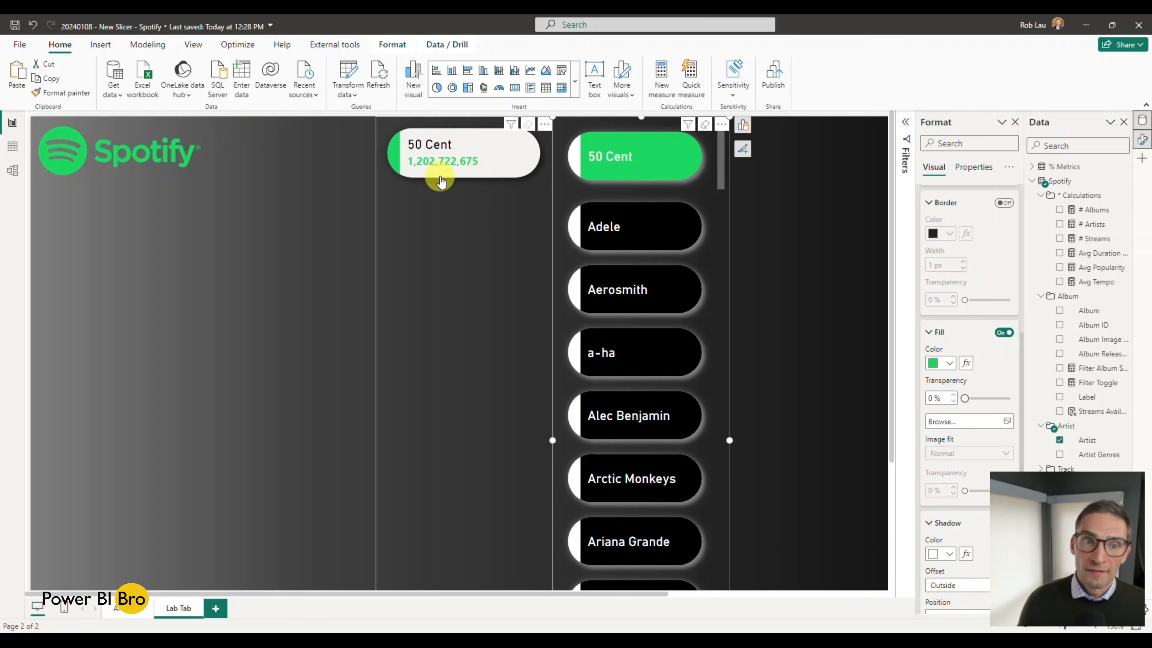
pyautogui.click(484, 162)
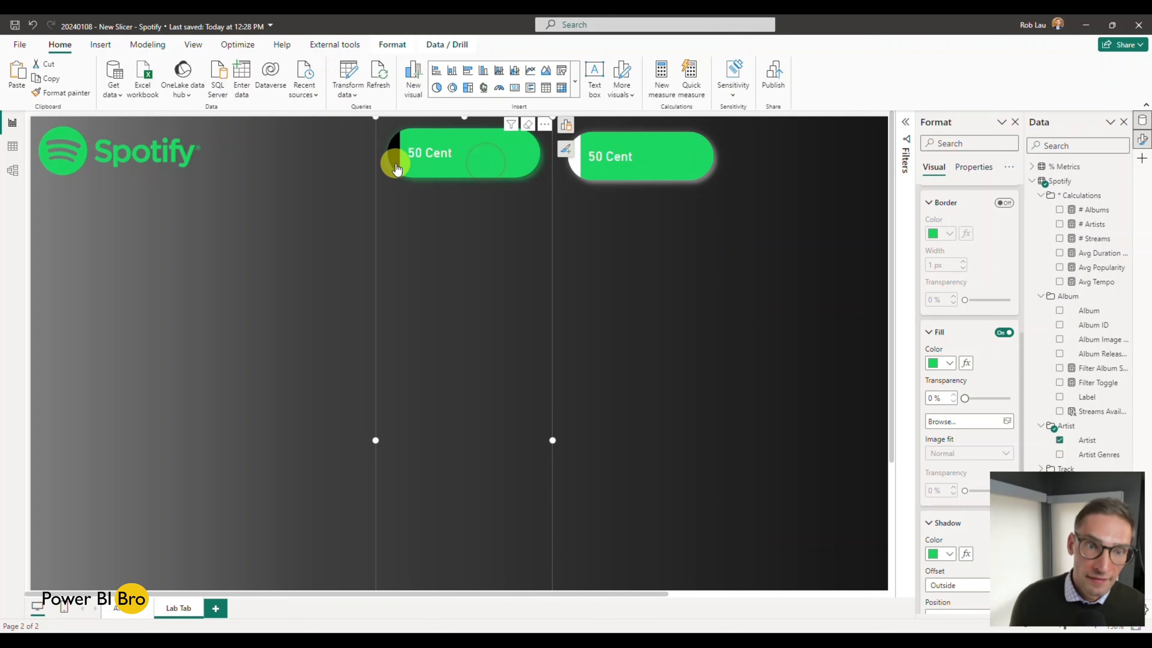
pyautogui.click(655, 179)
pyautogui.click(678, 172)
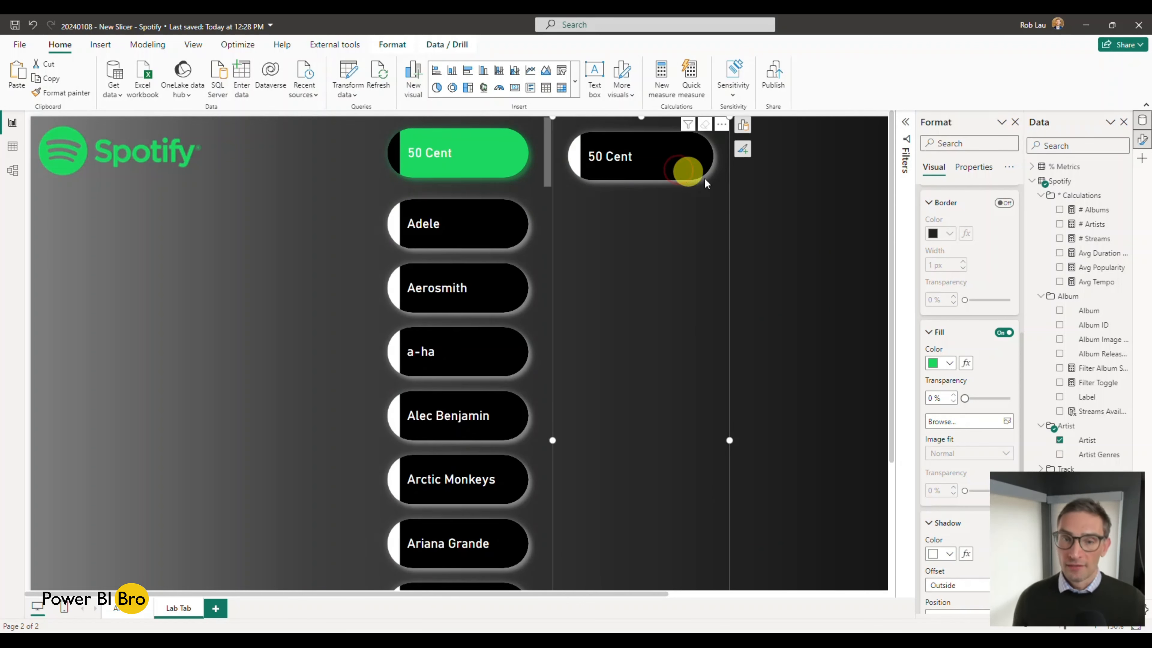
# Step: Set the accent bar colour of the new slicer's buttons to black in the Selected state
pyautogui.scroll(-6, 956, 380)
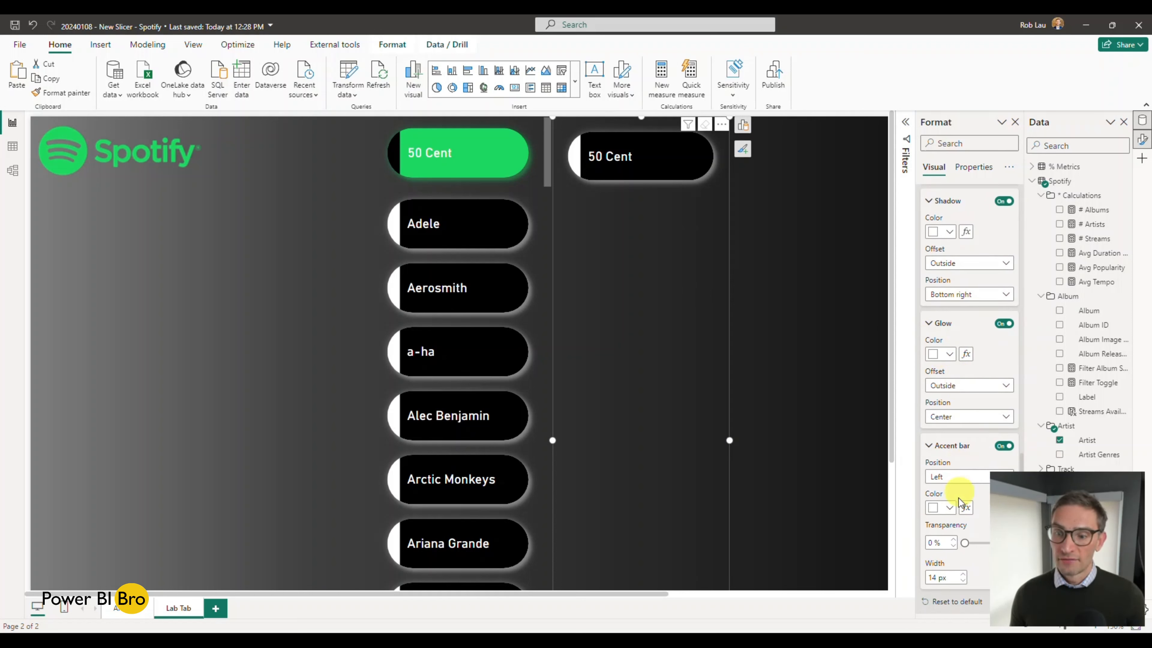
pyautogui.click(949, 508)
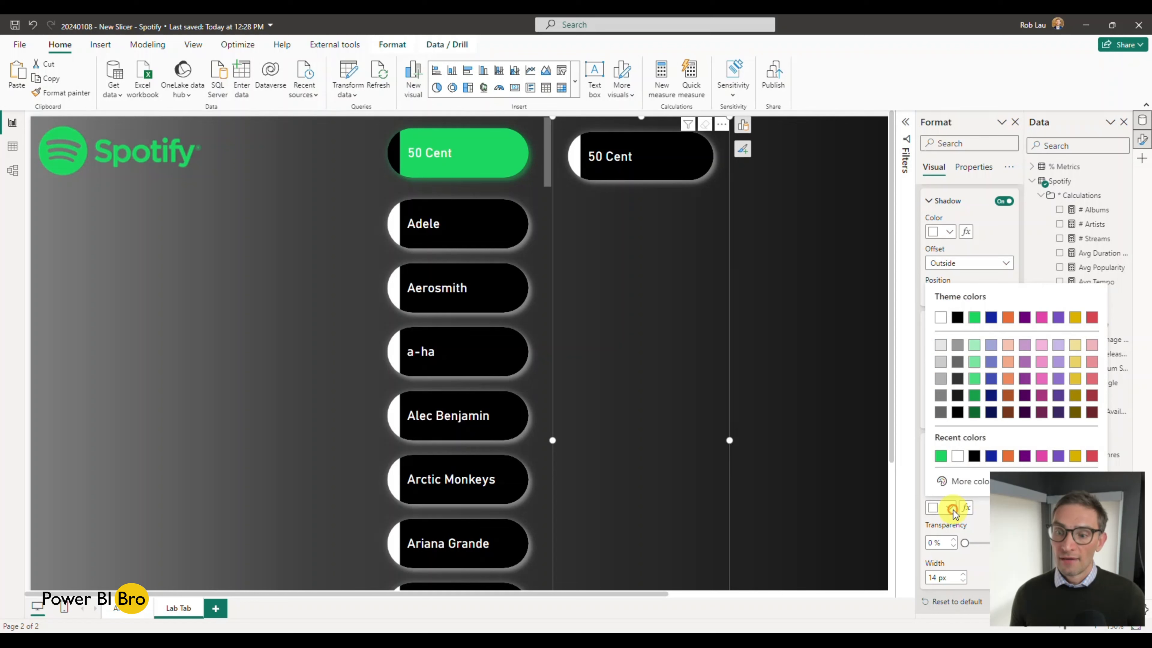
pyautogui.click(957, 319)
# Step: Test the Selected state by toggling 50 Cent in both slicers and Alec Benjamin in the new one, leaving nothing selected
pyautogui.click(628, 154)
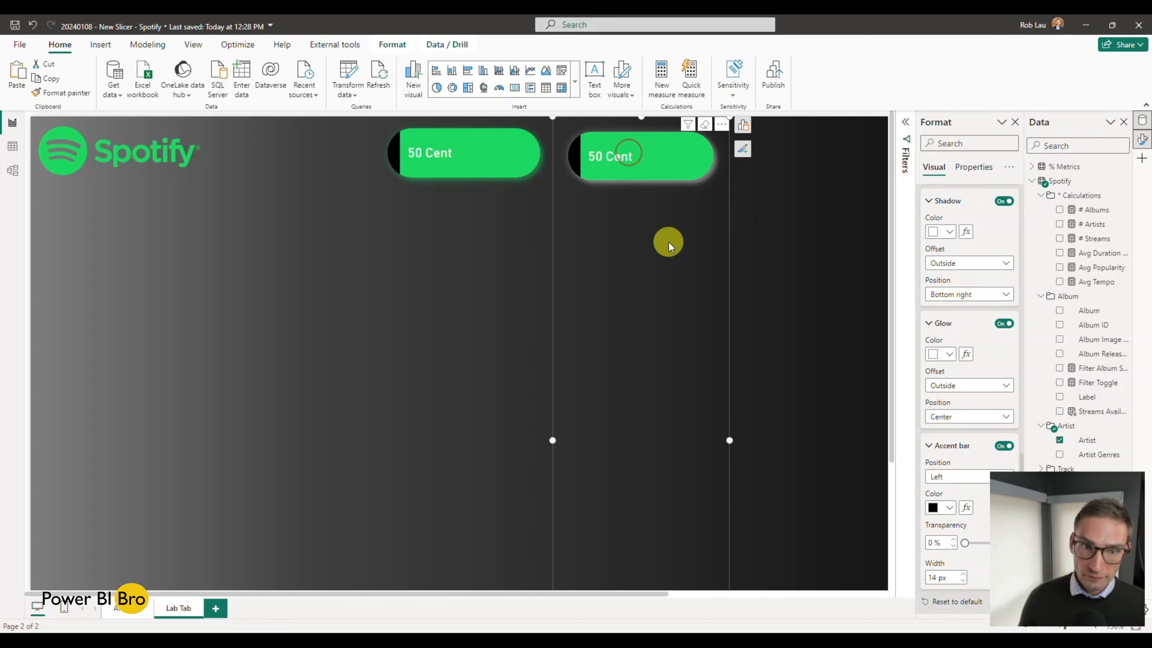
pyautogui.click(661, 167)
pyautogui.click(502, 162)
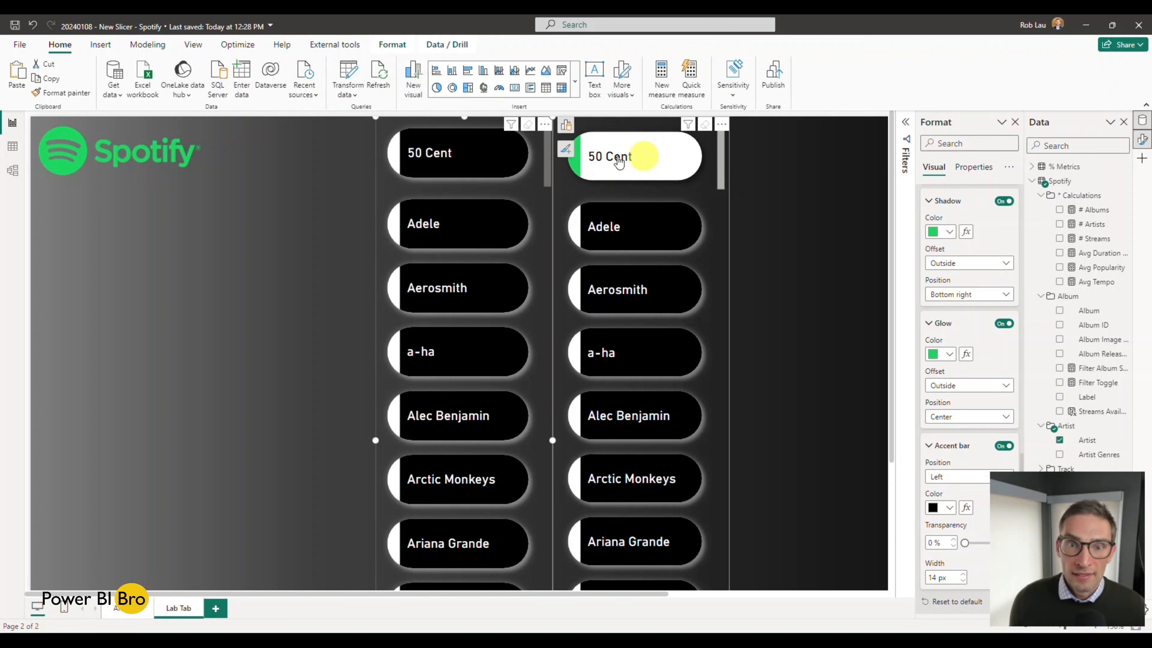
pyautogui.click(493, 160)
pyautogui.click(496, 166)
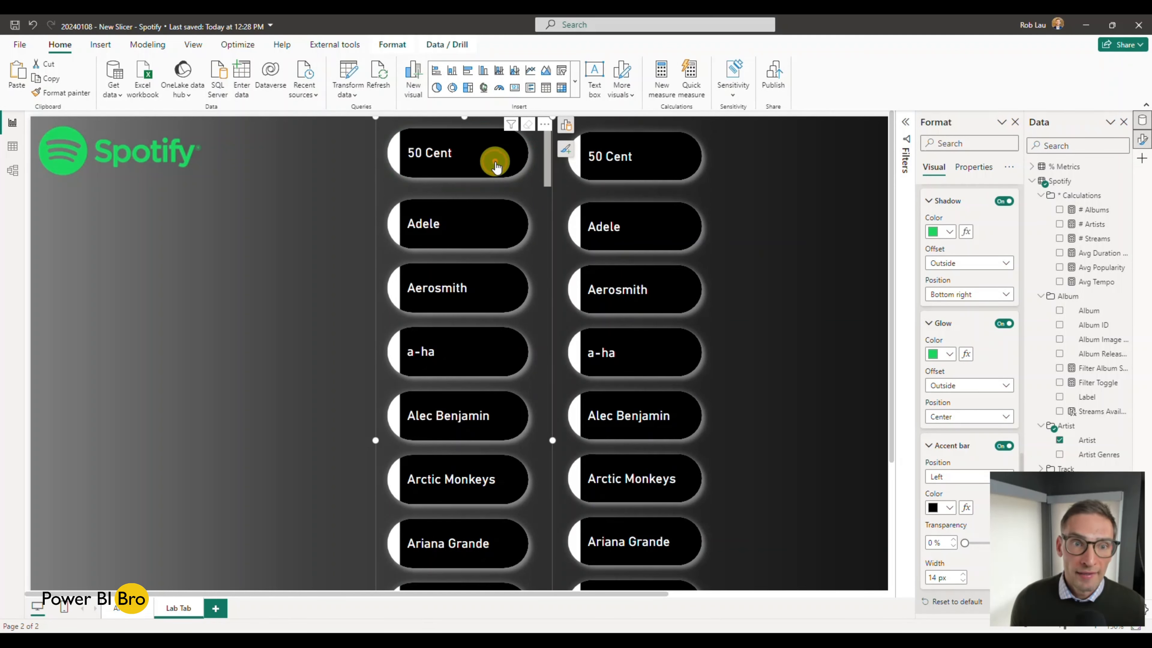
pyautogui.click(656, 163)
pyautogui.click(656, 167)
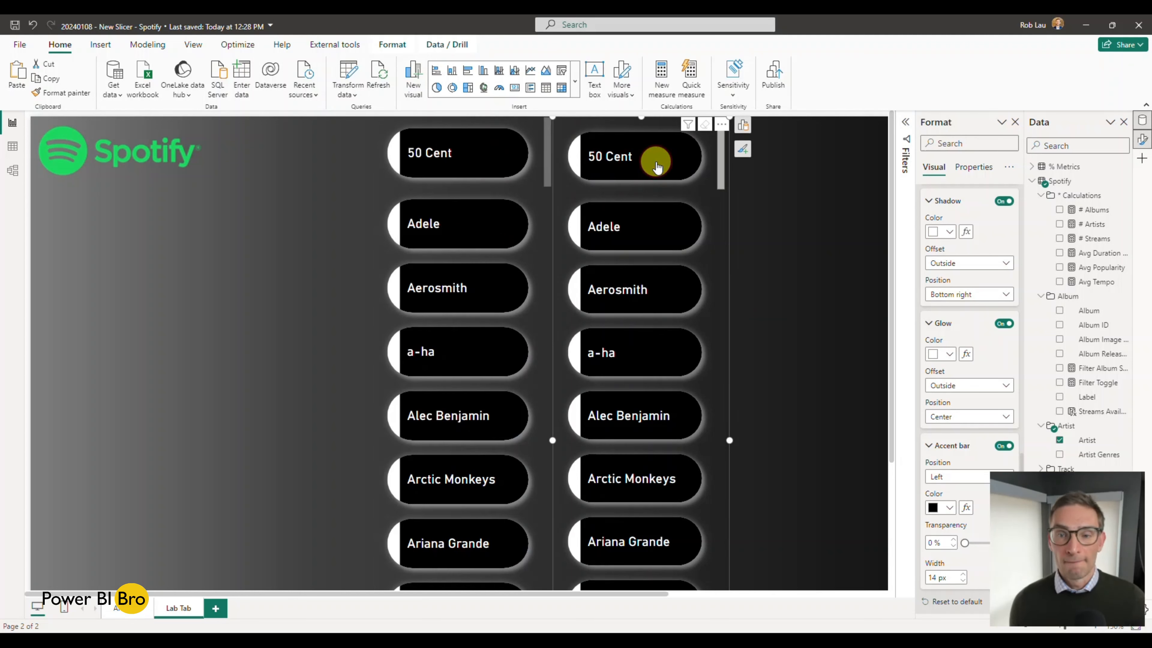
pyautogui.click(632, 429)
pyautogui.click(638, 436)
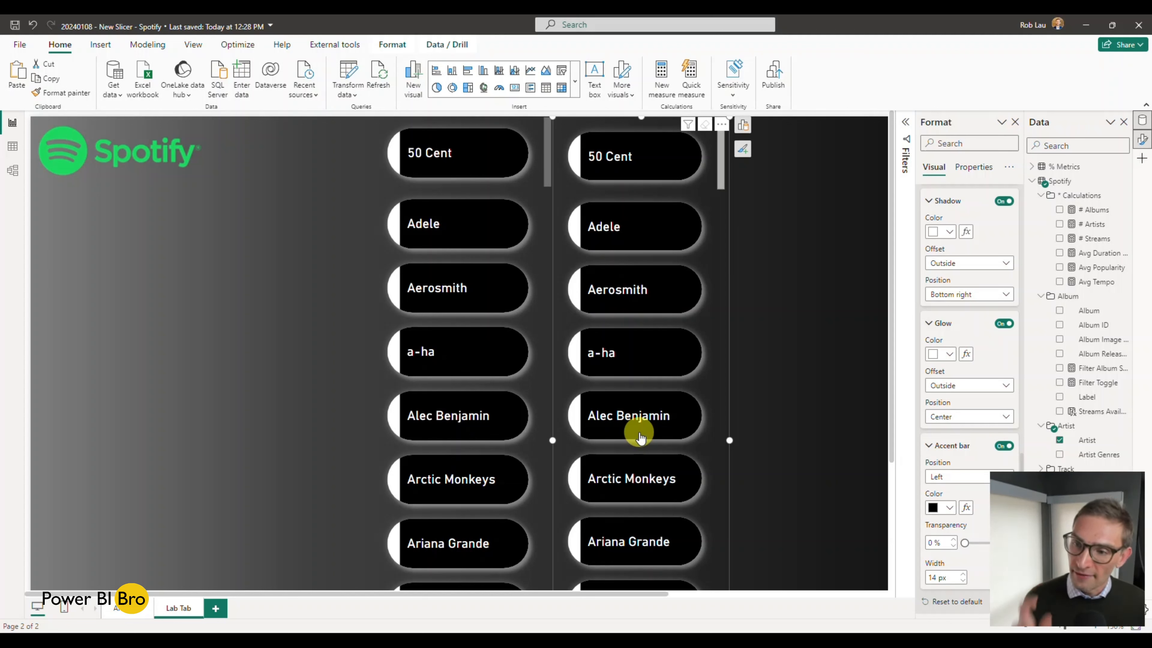
# Step: Show the new slicer's callout value settings for the Default state, with the button settings and the Values group collapsed
pyautogui.scroll(10, 971, 276)
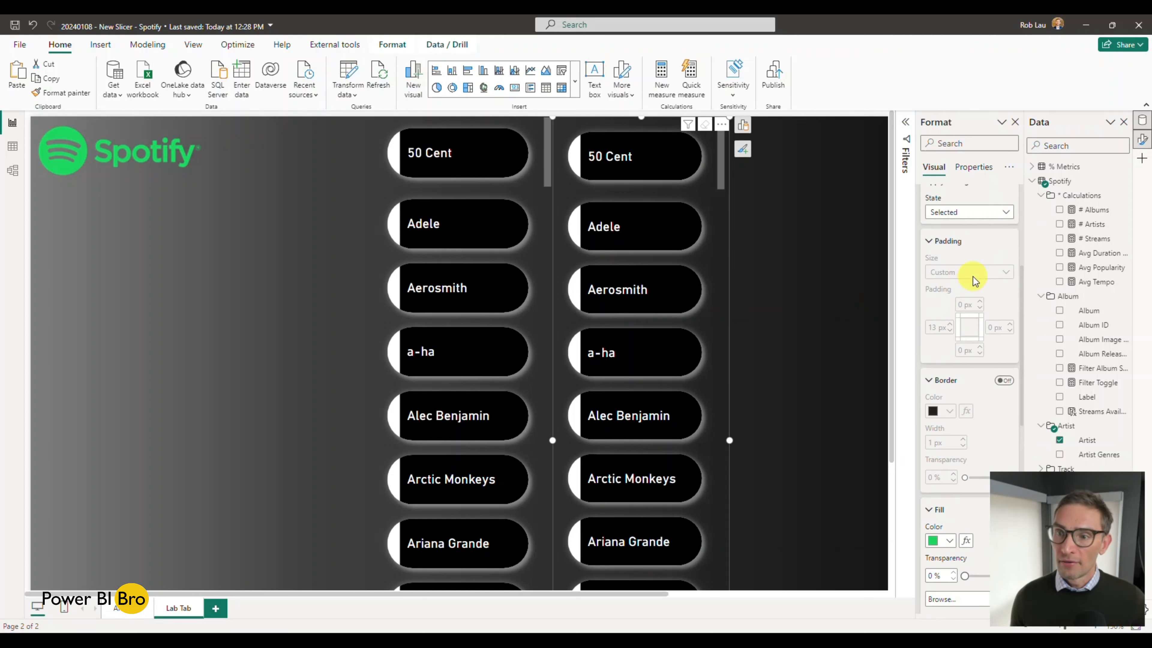
pyautogui.scroll(5, 974, 281)
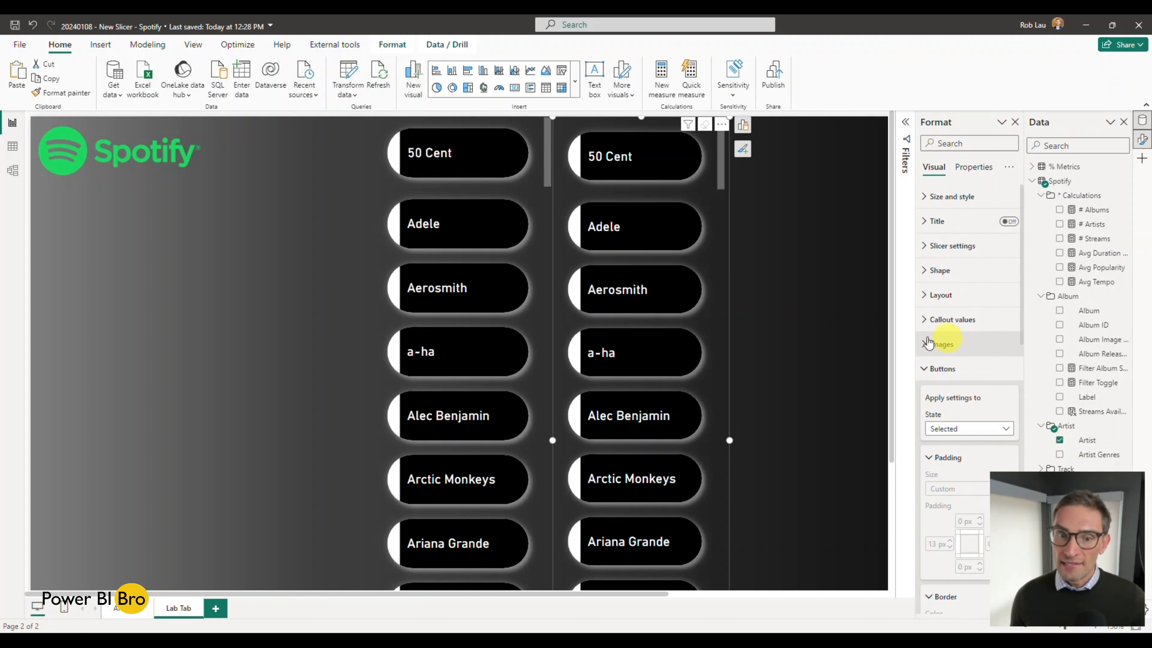
pyautogui.click(921, 370)
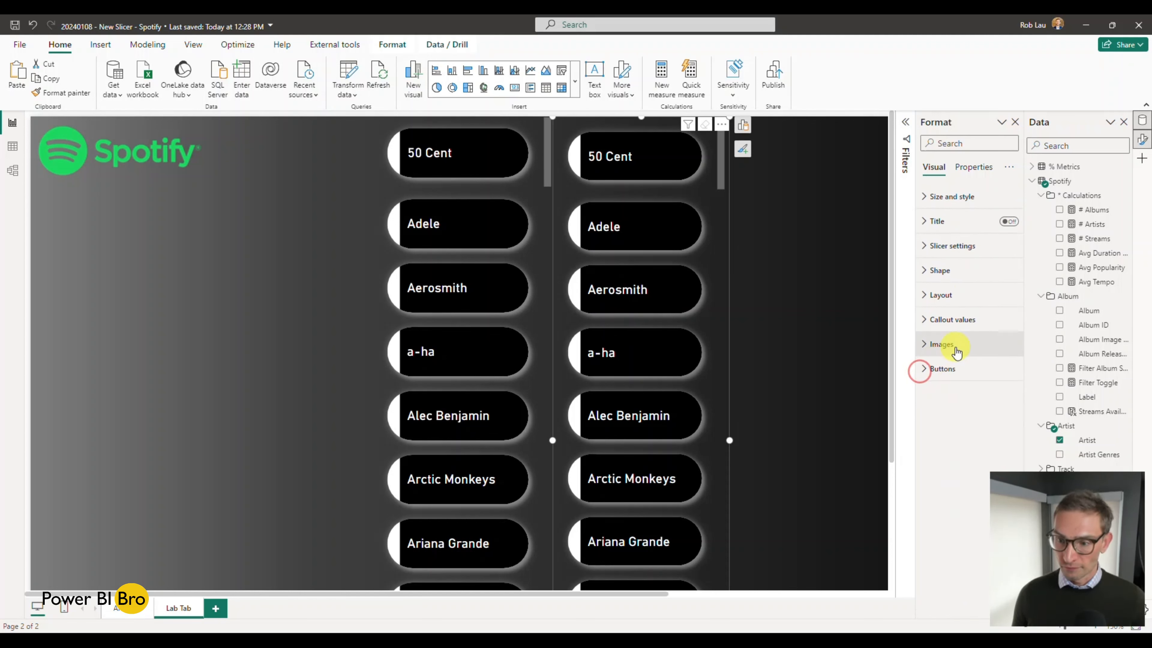
pyautogui.click(932, 323)
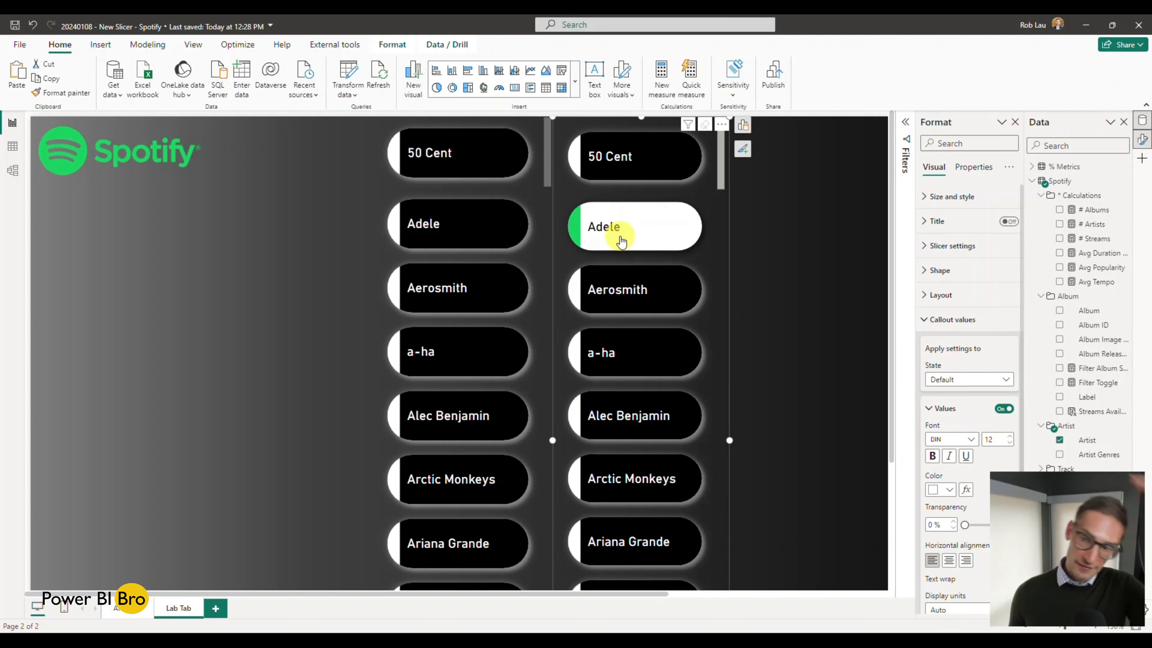
pyautogui.scroll(-3, 969, 344)
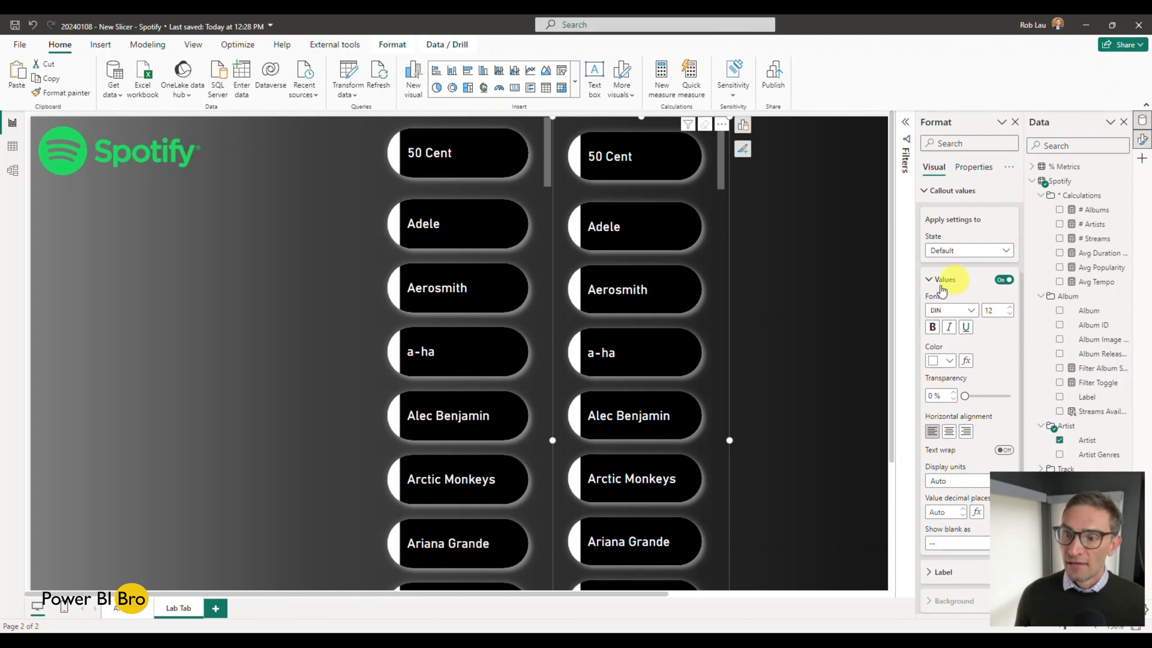
pyautogui.click(934, 280)
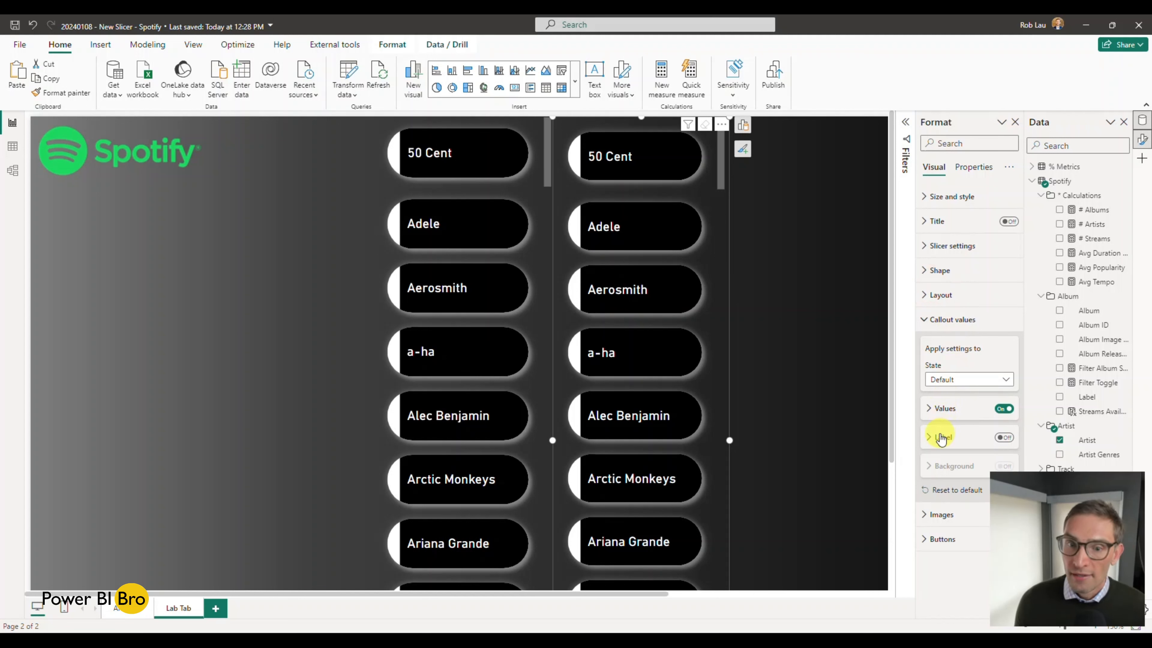
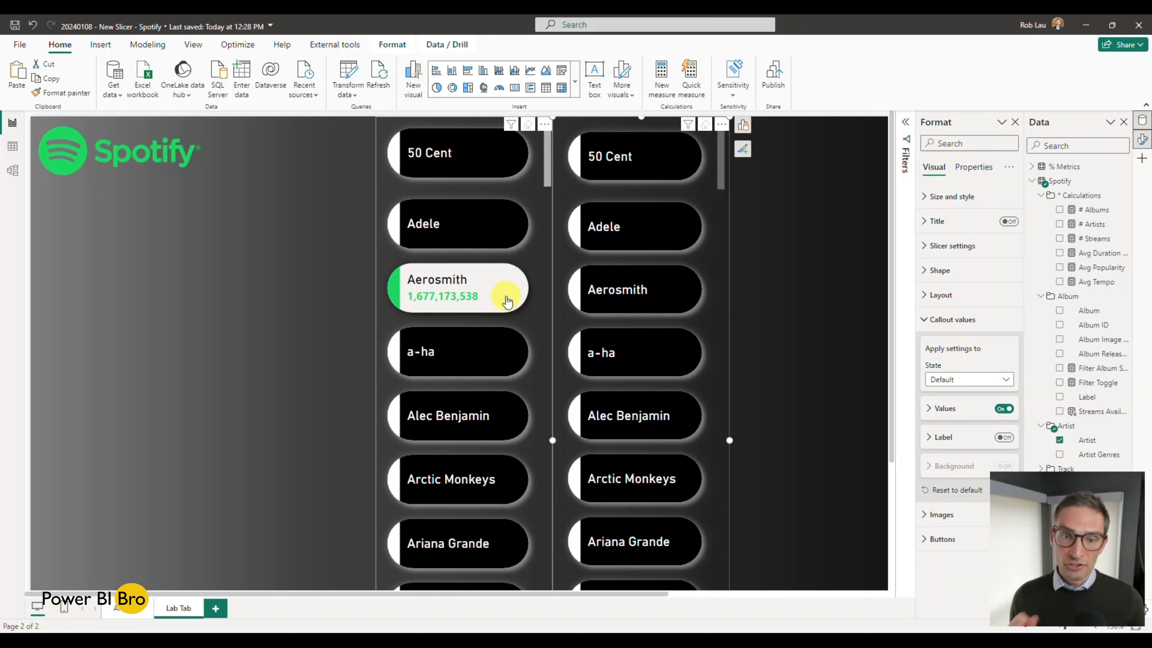
# Step: Turn on the callout label for the Hover state of the new slicer
pyautogui.click(720, 299)
pyautogui.scroll(10, 715, 277)
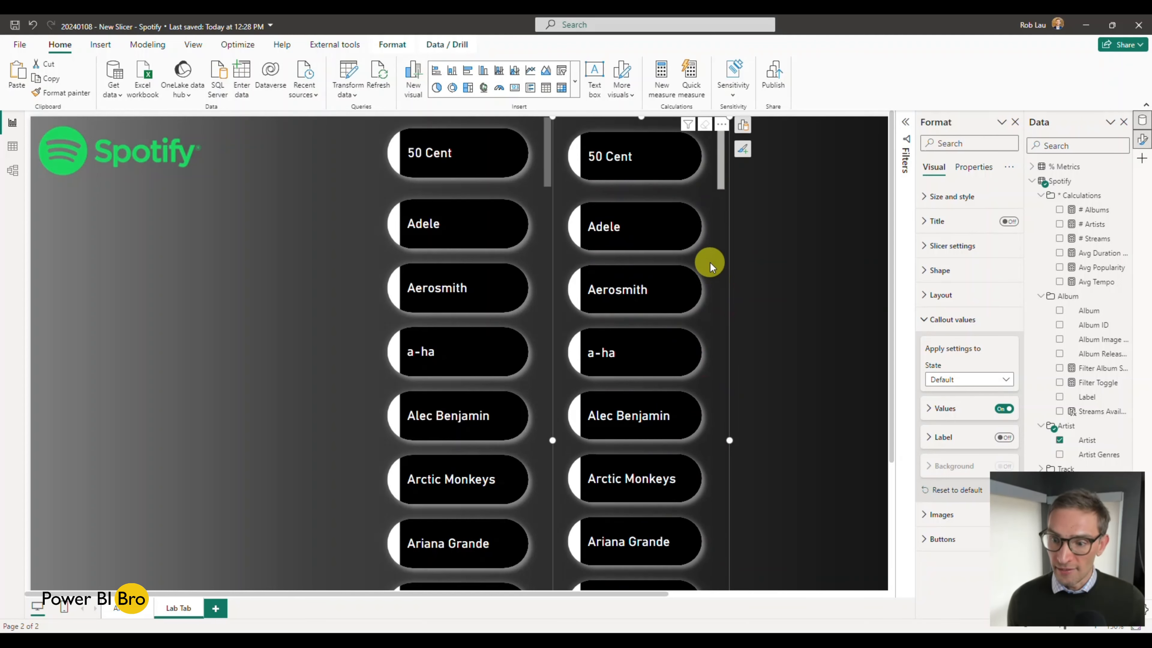
pyautogui.click(940, 438)
pyautogui.scroll(-2, 952, 417)
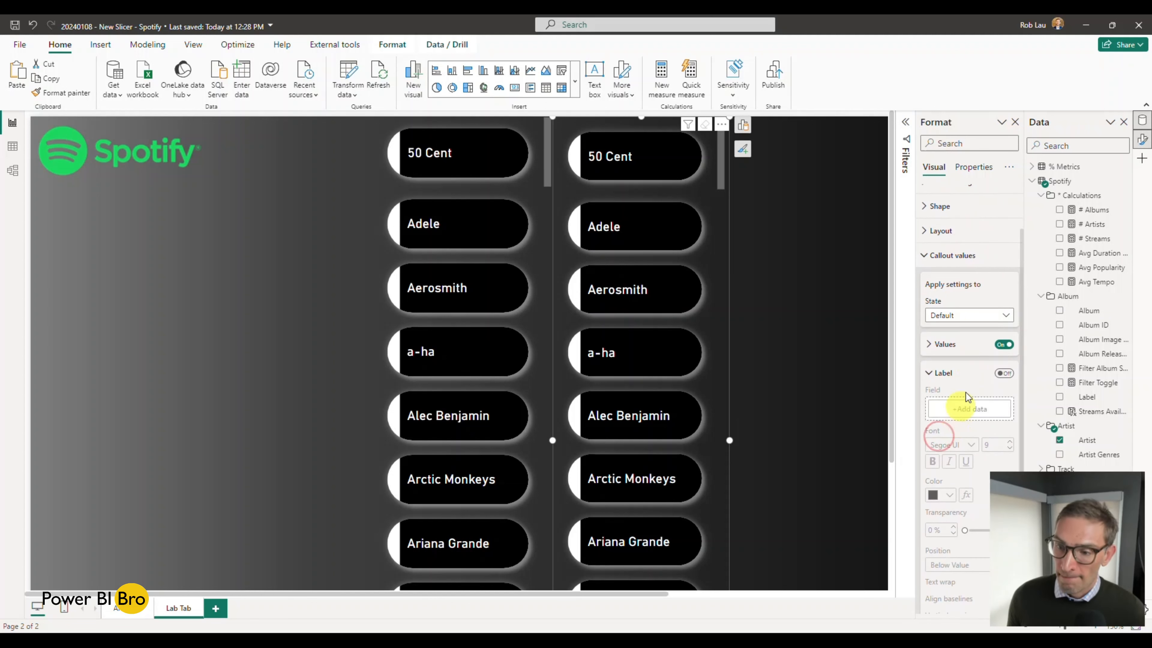
pyautogui.click(974, 314)
pyautogui.click(957, 349)
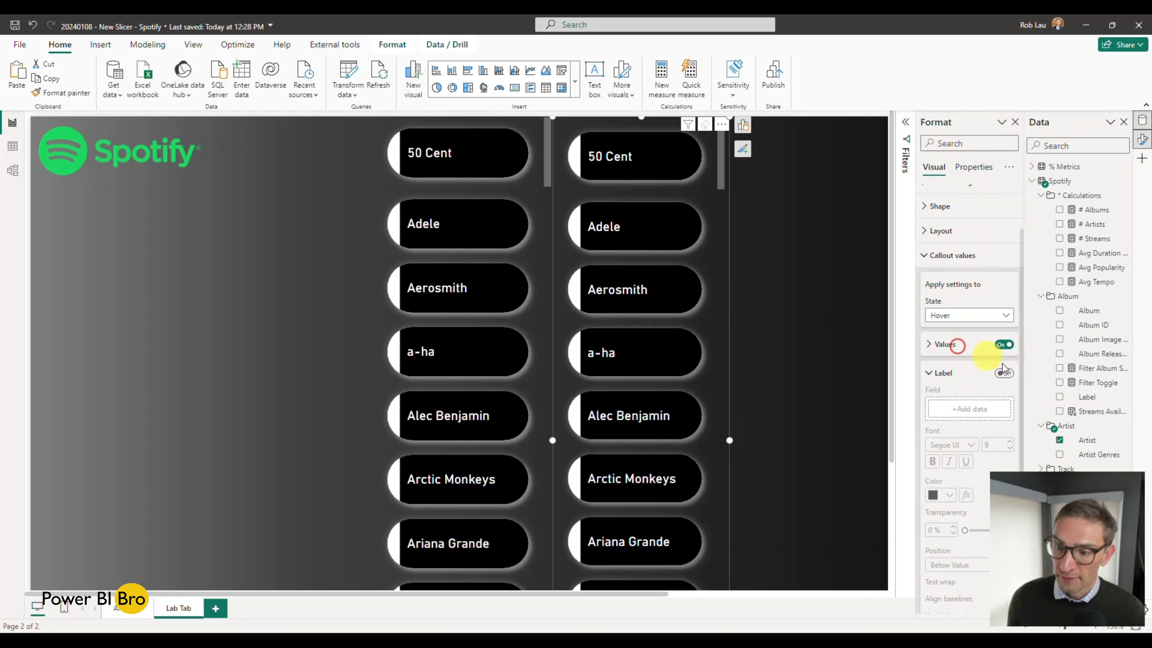
pyautogui.click(1003, 373)
pyautogui.scroll(-2, 1001, 375)
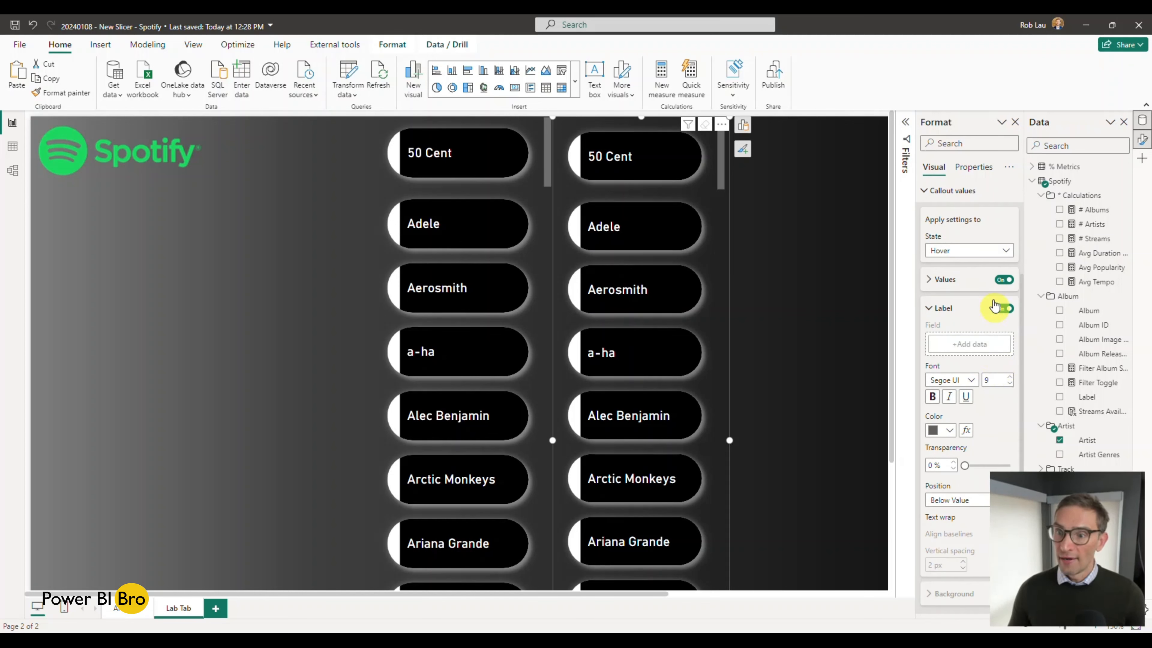
# Step: Turn on the callout label for the Default state and assign the # Streams measure as its field
pyautogui.click(985, 250)
pyautogui.click(955, 265)
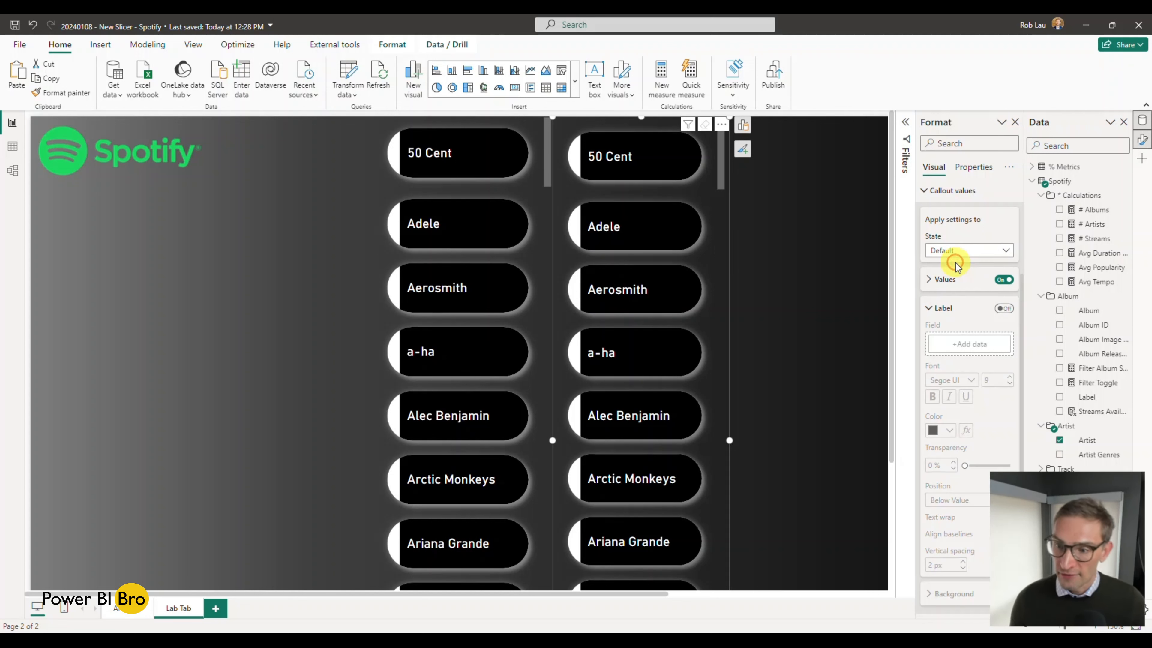
pyautogui.click(1003, 308)
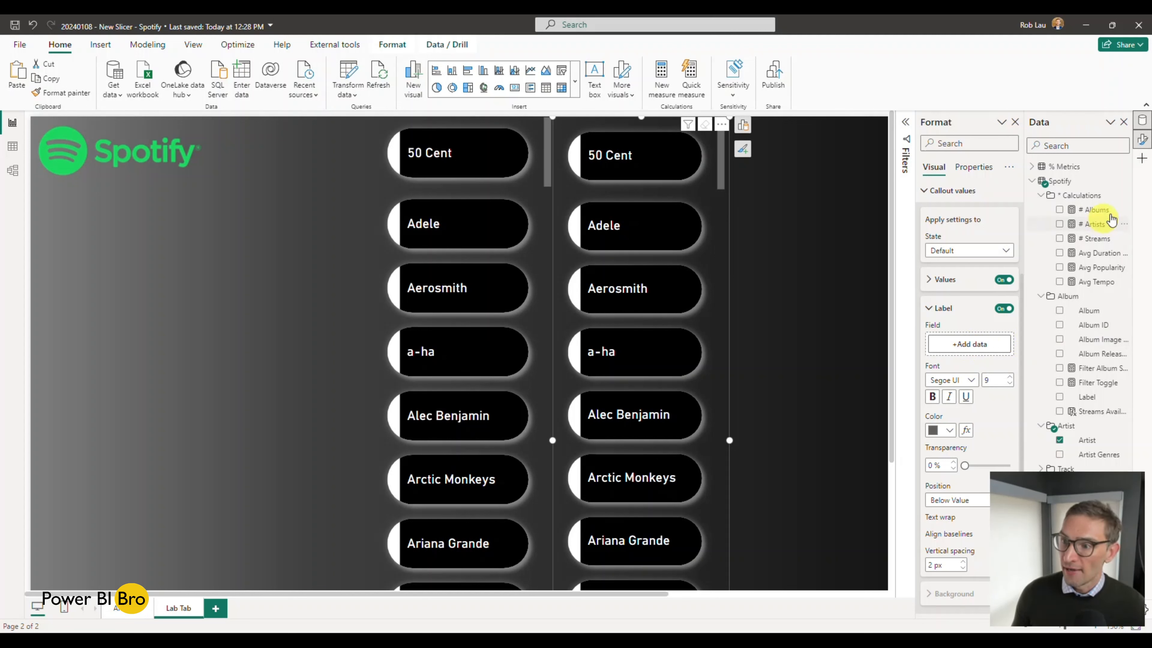
pyautogui.moveTo(1094, 242); pyautogui.dragTo(979, 344)
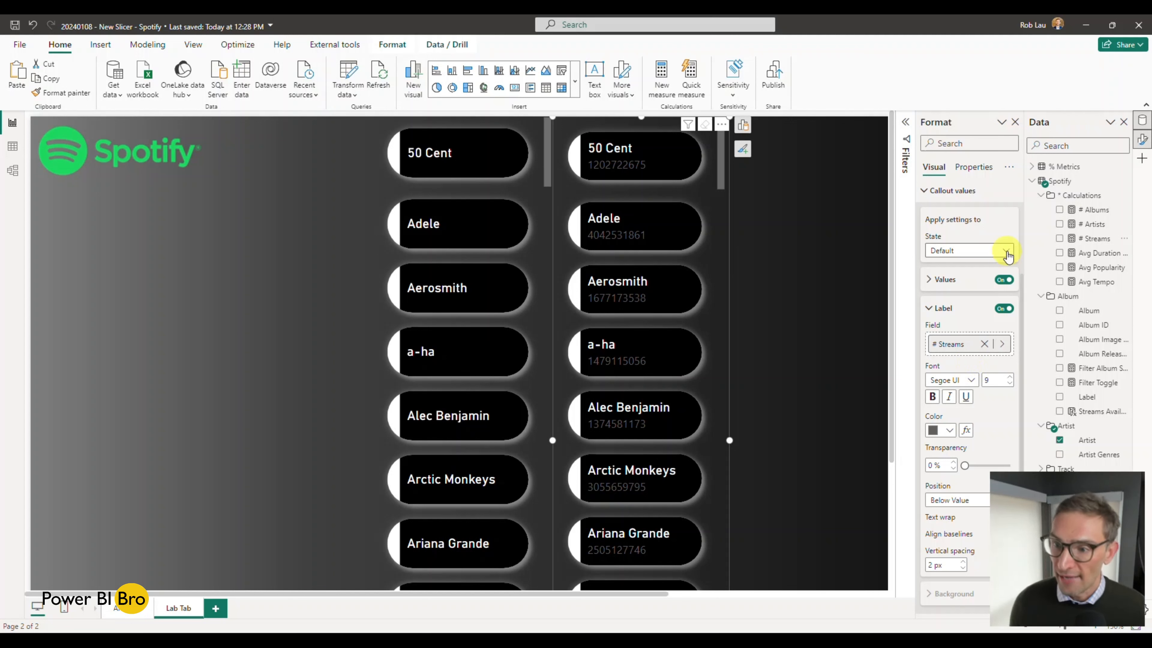
# Step: Check the label settings of the Hover state, and turn the label off for the Default state
pyautogui.click(1008, 252)
pyautogui.click(978, 280)
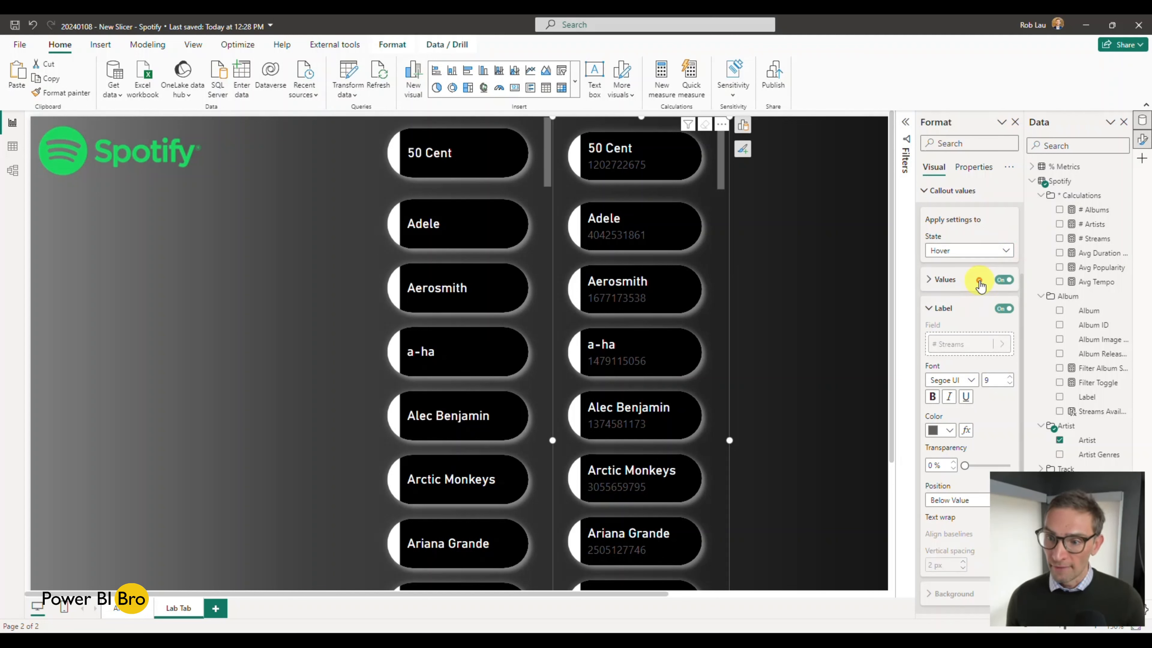
pyautogui.click(979, 252)
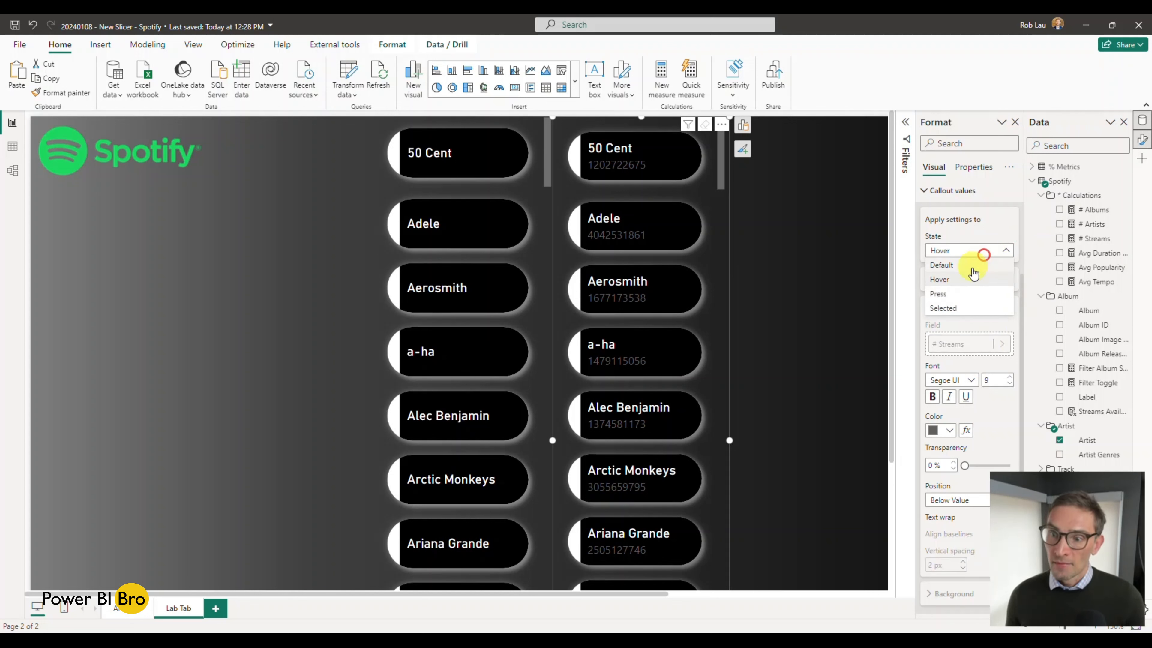
pyautogui.click(974, 267)
pyautogui.click(1003, 309)
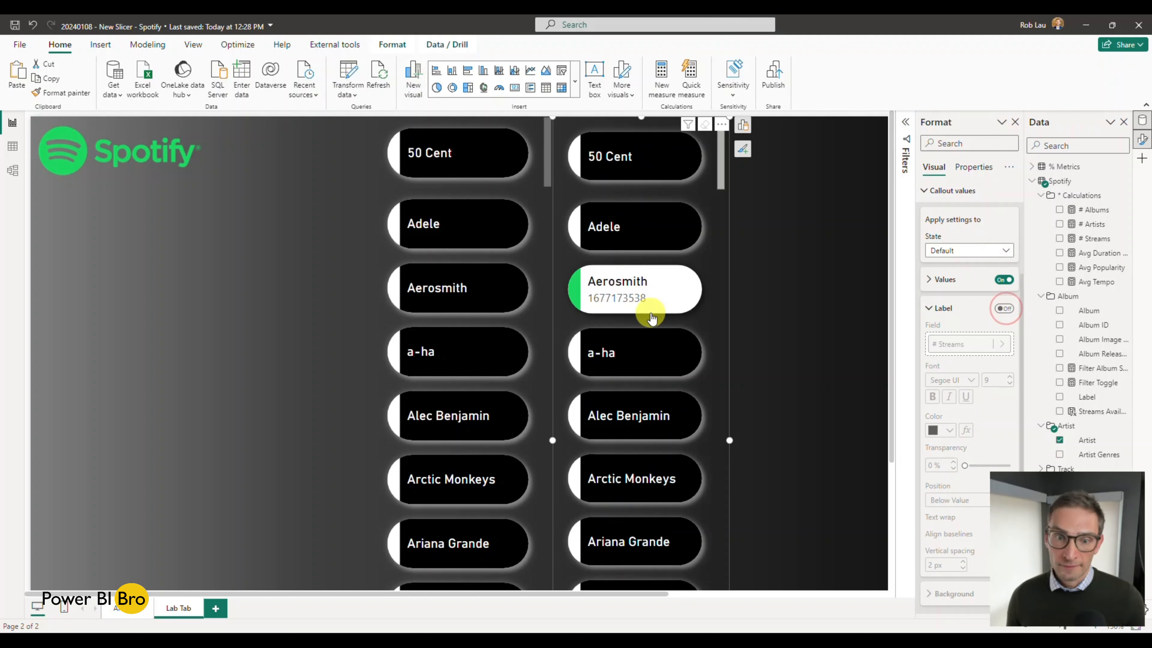
# Step: Test the Aerosmith button in the new slicer and review the label settings of the Hover state
pyautogui.click(651, 317)
pyautogui.click(652, 316)
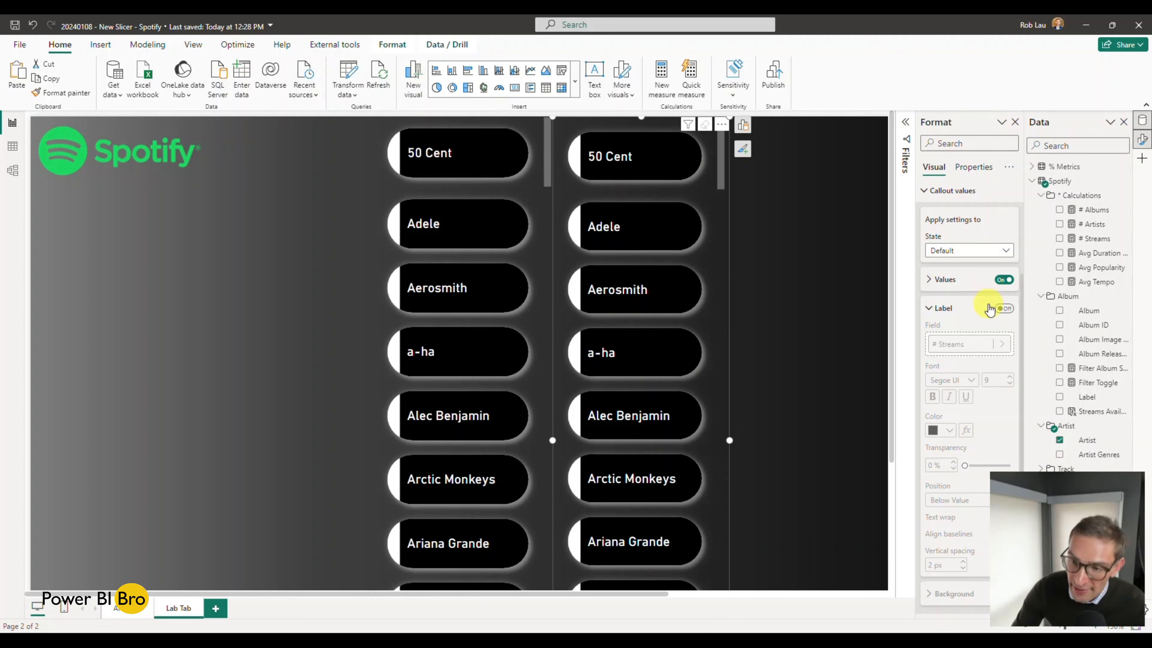
pyautogui.click(970, 250)
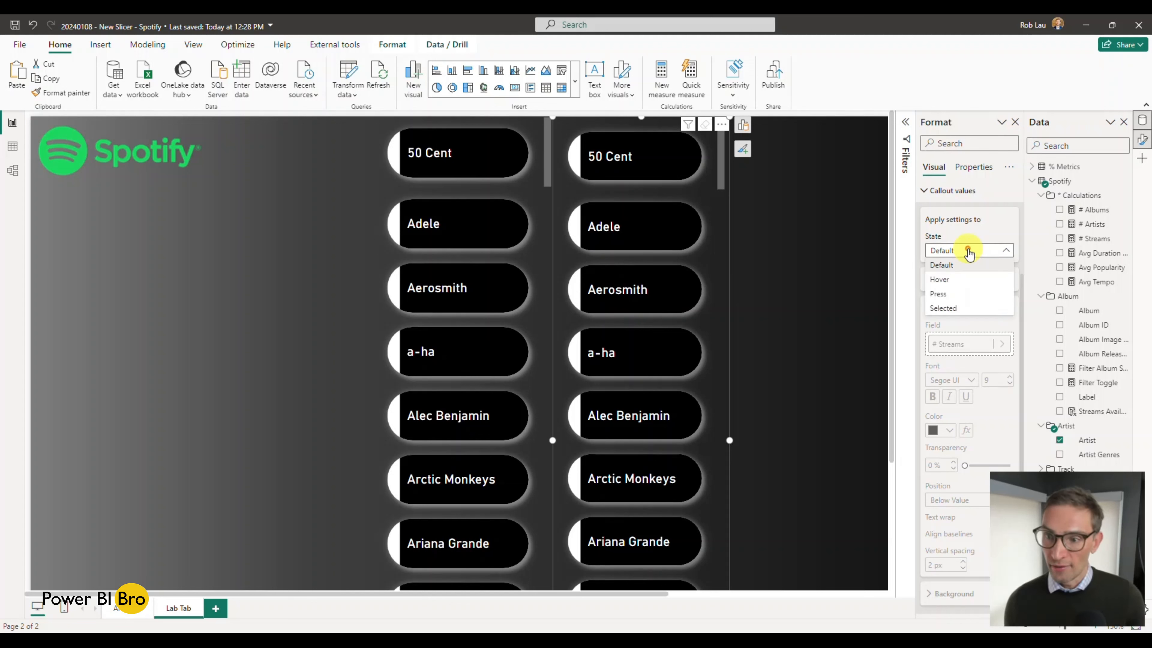
pyautogui.click(964, 281)
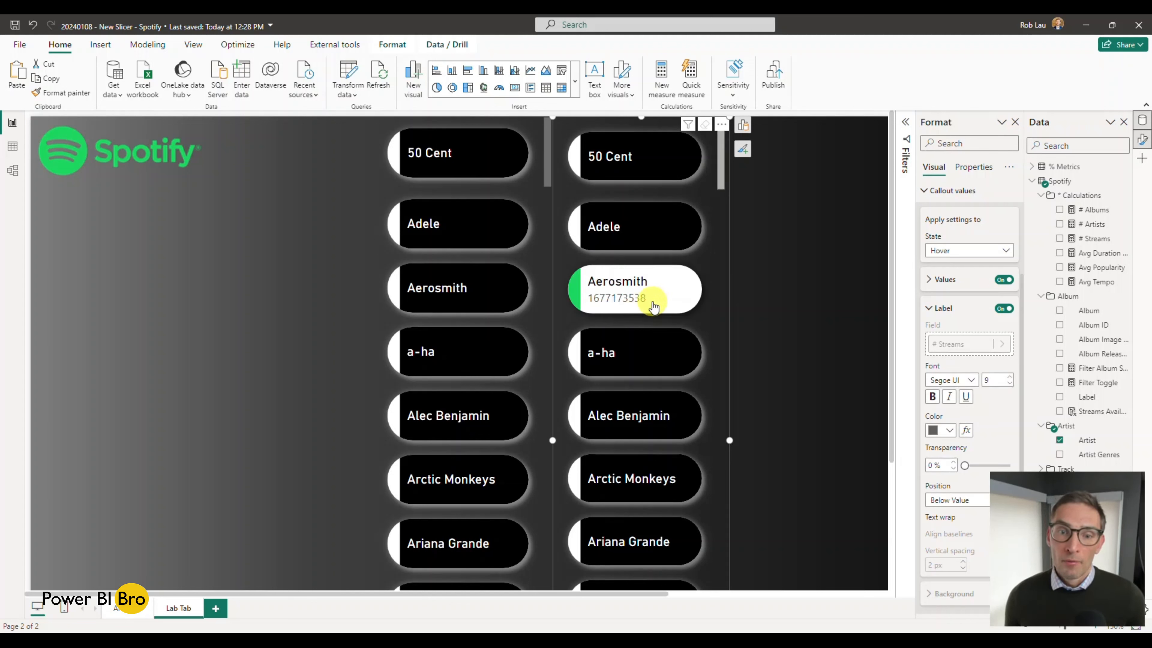
pyautogui.scroll(-2, 976, 388)
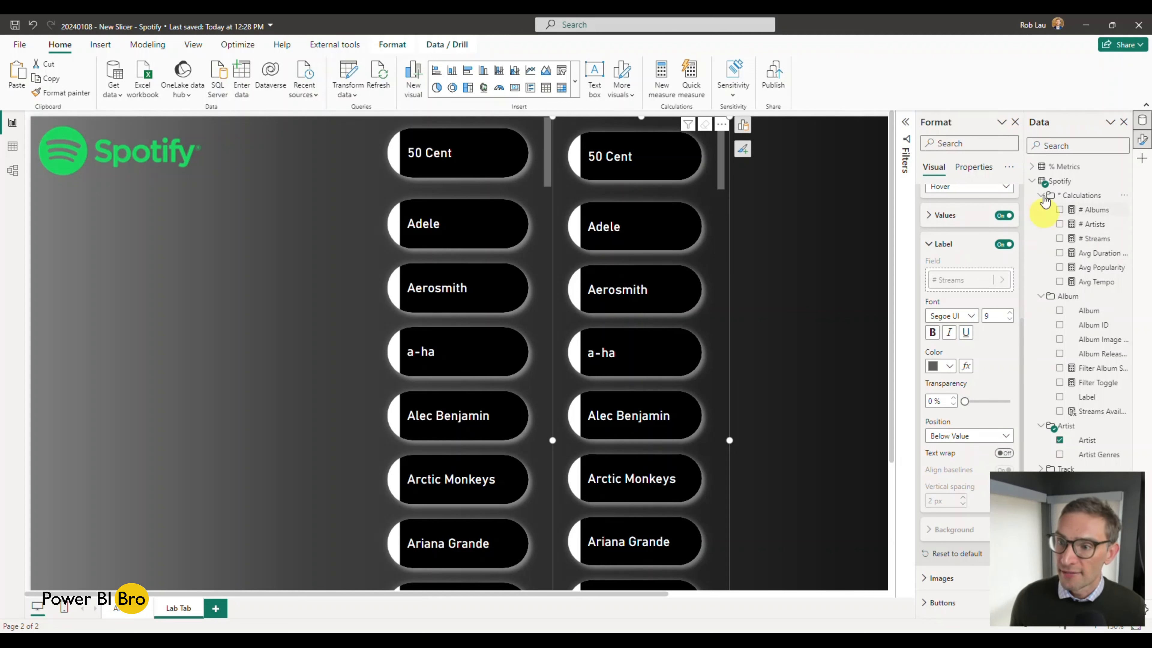
# Step: Collapse the Calculations and Album folders, and open the Label # Artist Streams measure from the z_Labels folder
pyautogui.click(1032, 181)
pyautogui.click(1032, 181)
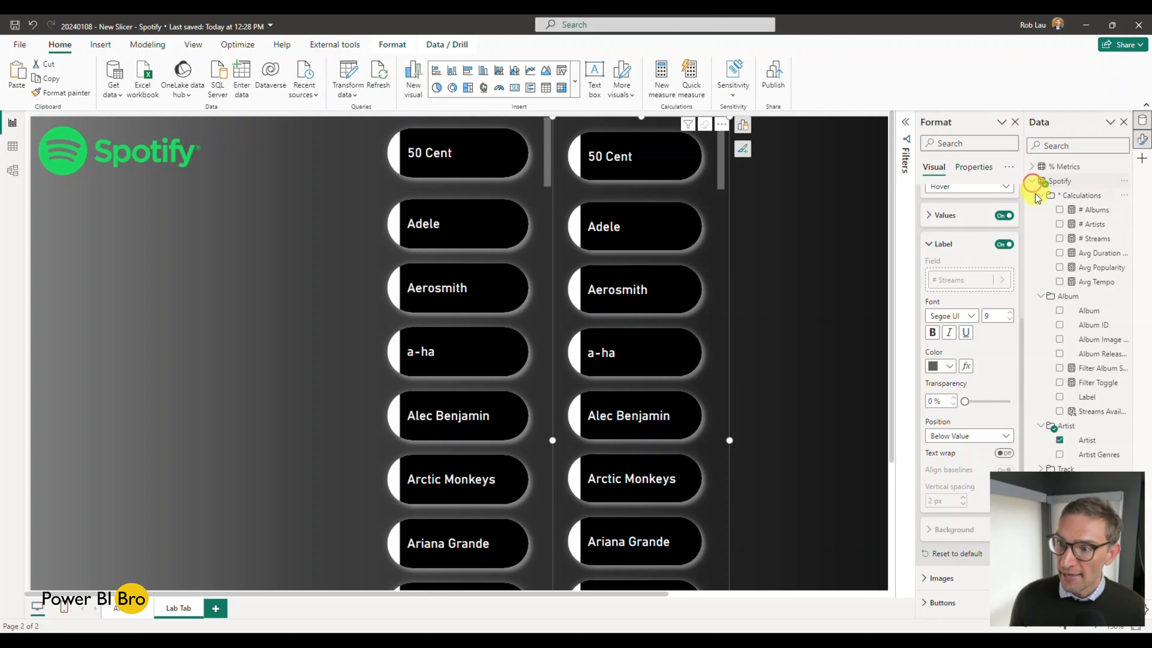
pyautogui.click(1040, 195)
pyautogui.click(1041, 209)
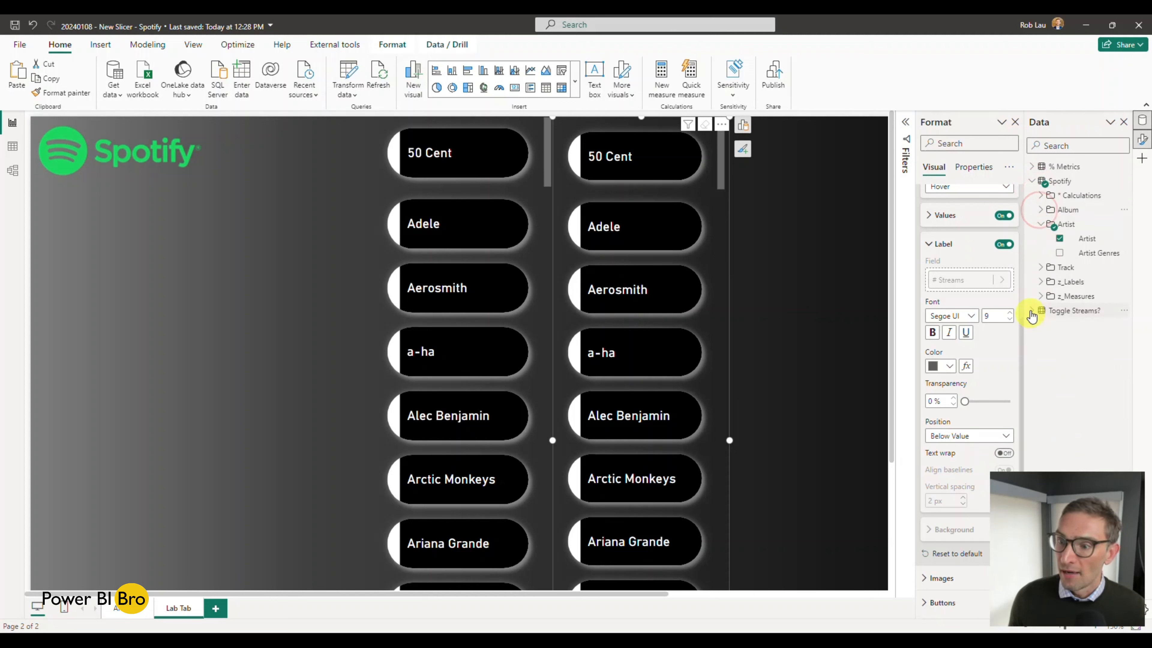
pyautogui.click(1041, 282)
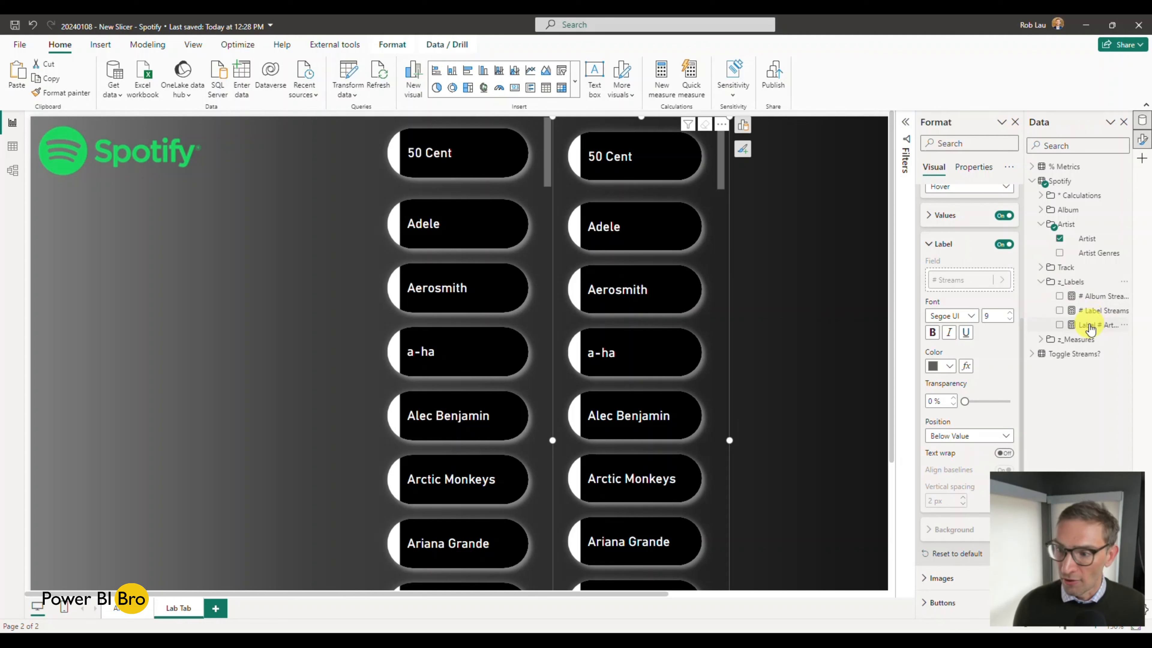
pyautogui.click(1090, 326)
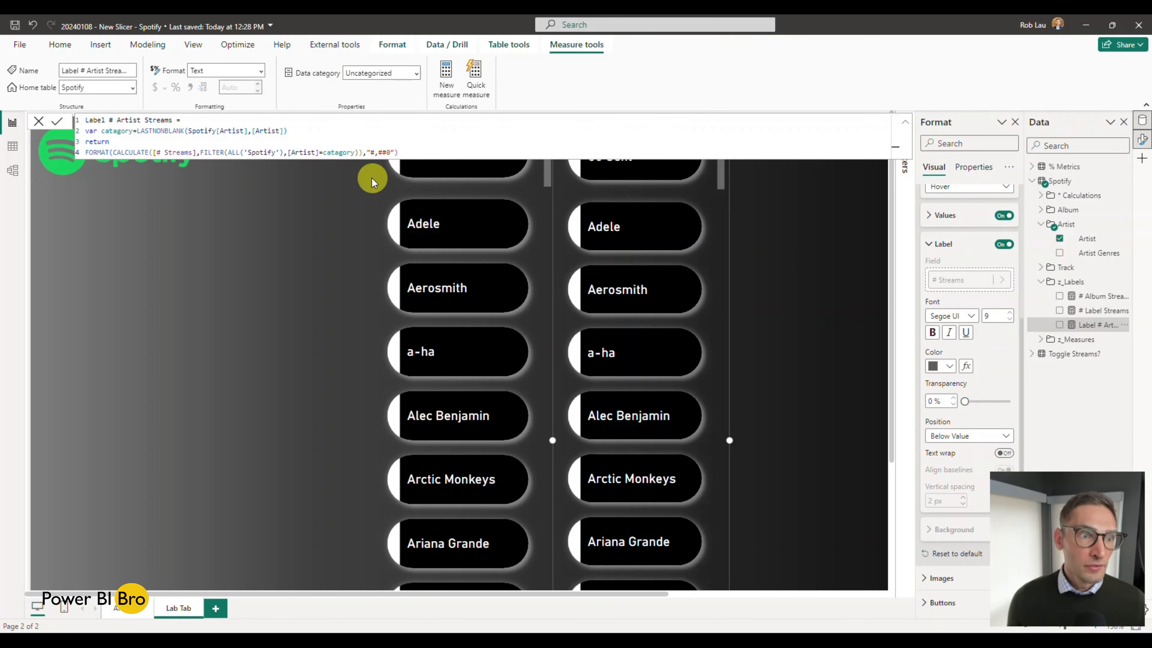
# Step: Examine the FORMAT function and the "#,##0" format string in the Label # Artist Streams formula, and close the formula
pyautogui.scroll(5, 290, 131)
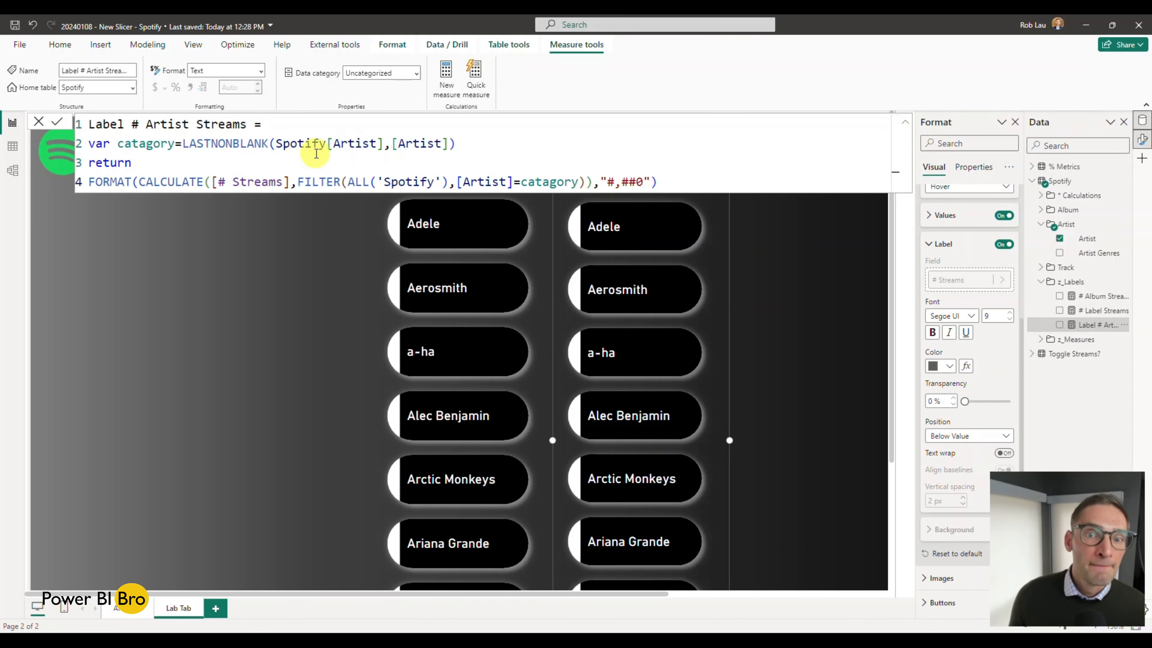
pyautogui.scroll(2, 316, 153)
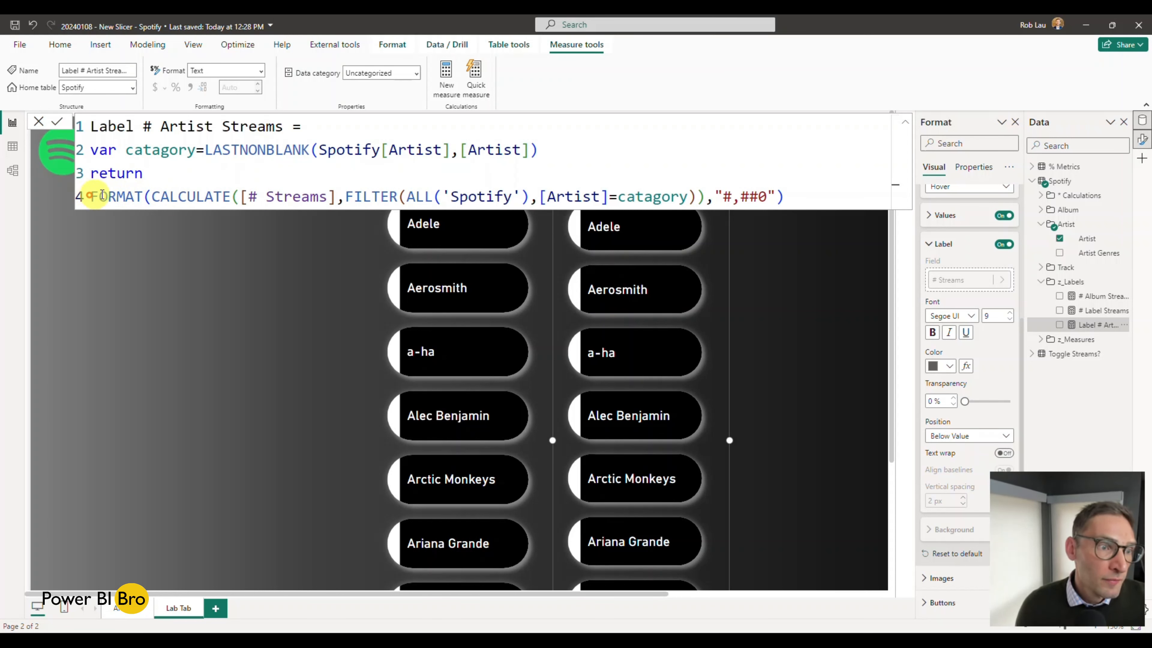
pyautogui.doubleClick(136, 196)
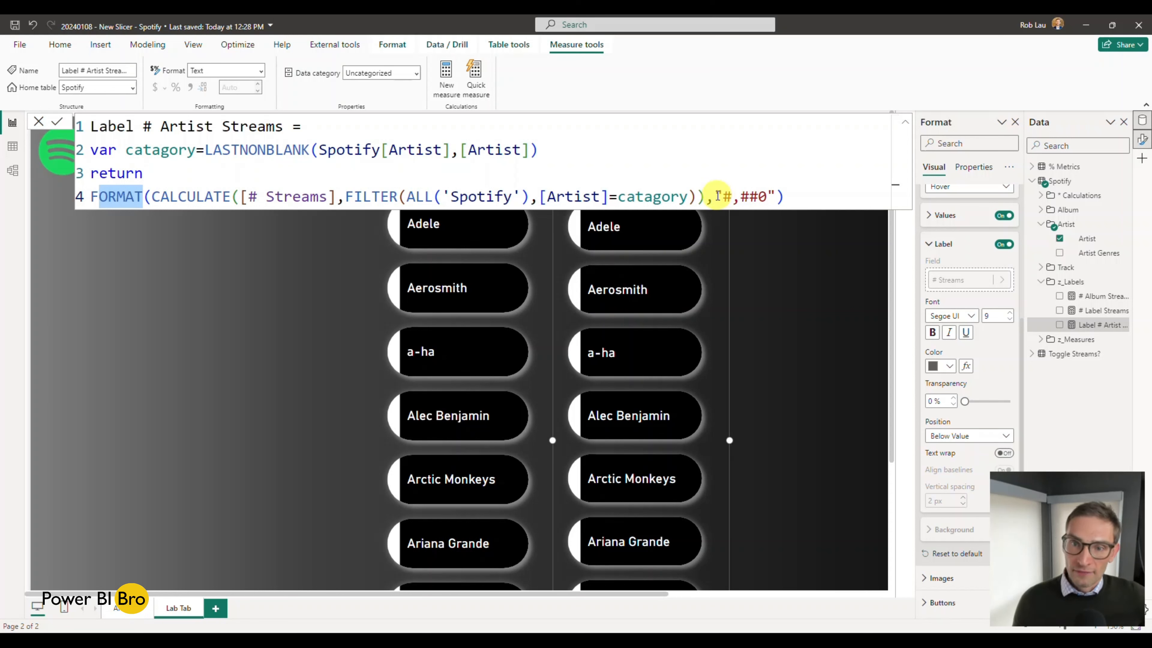
pyautogui.moveTo(716, 195); pyautogui.dragTo(733, 196)
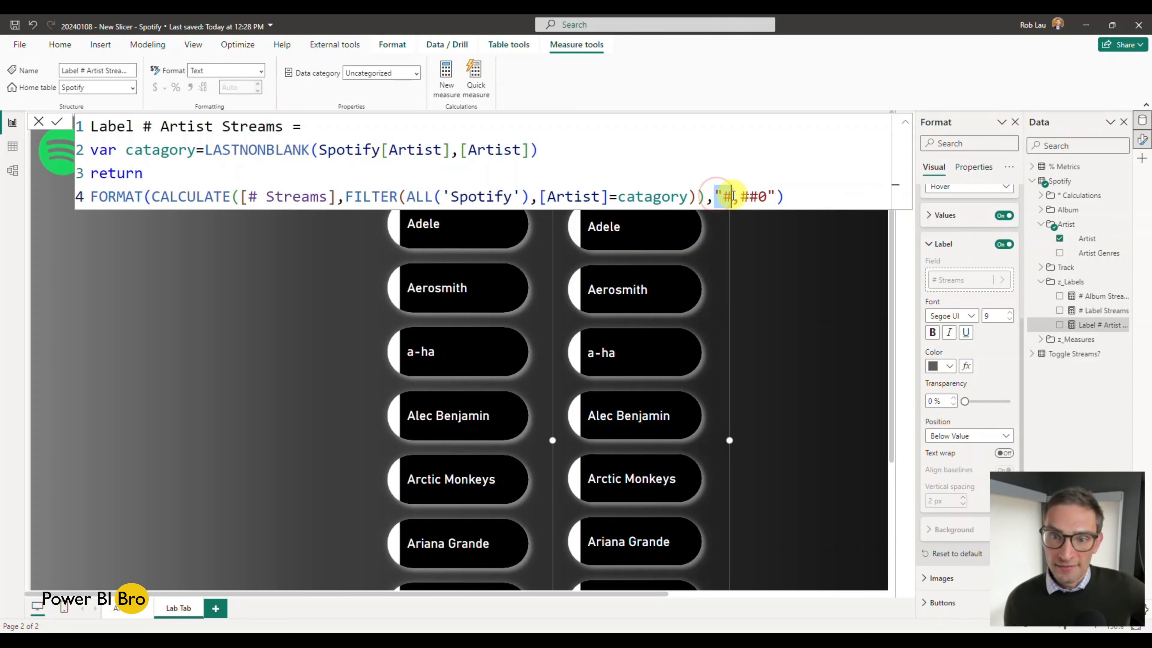
pyautogui.click(764, 195)
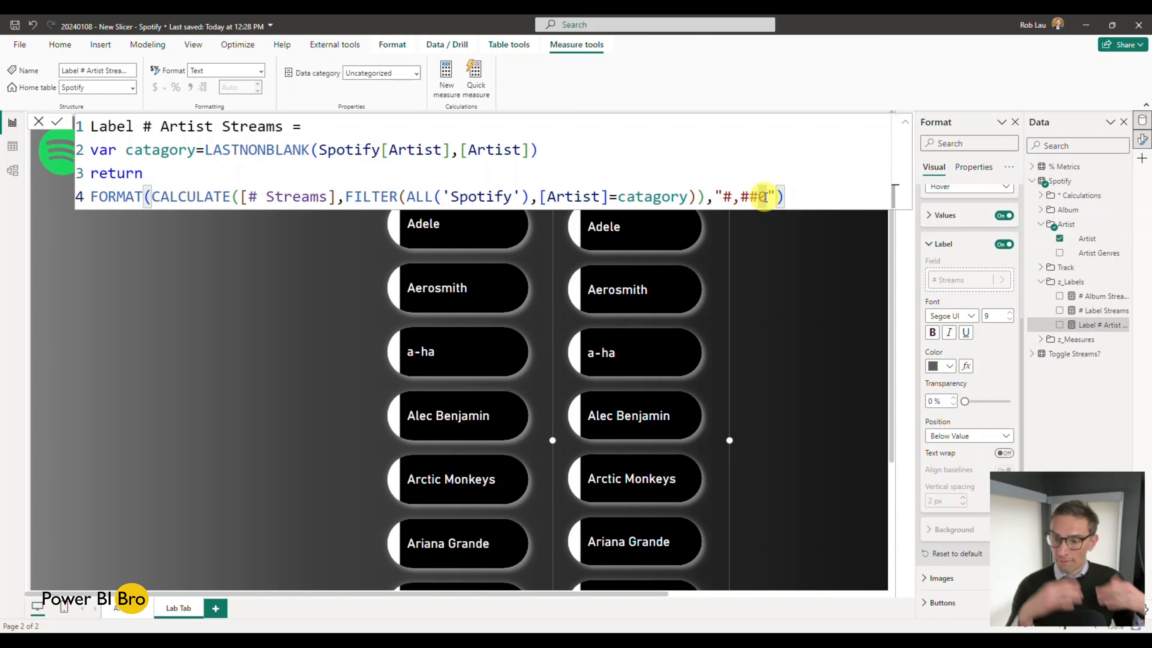
pyautogui.press('Return')
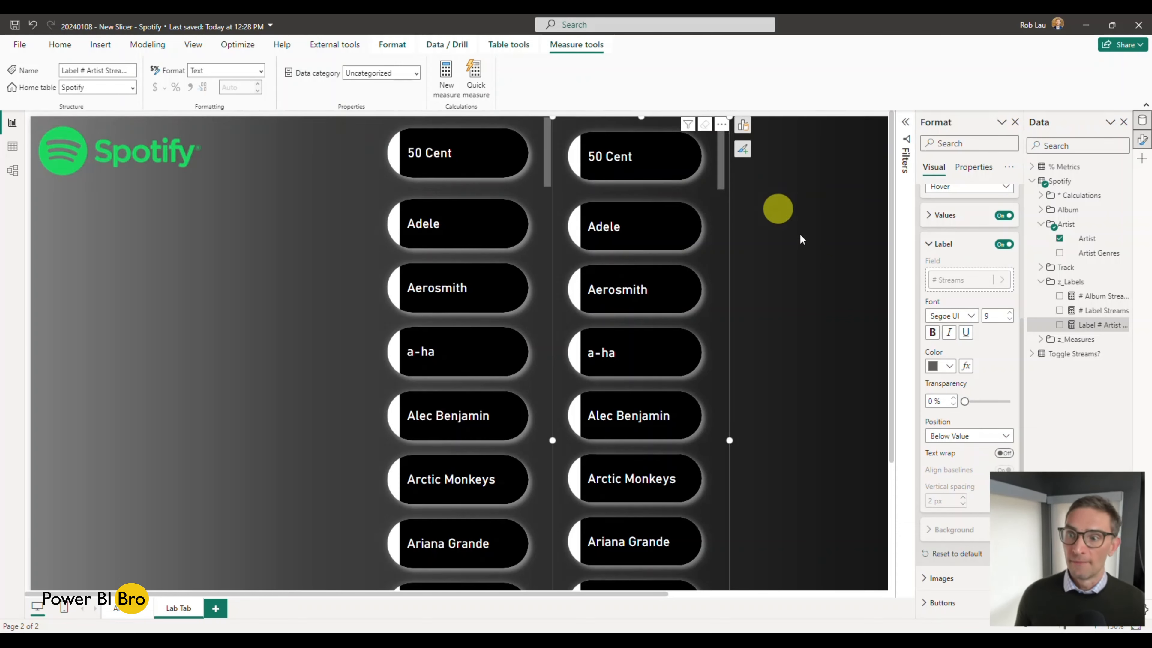
# Step: Turn on the Default state's label and replace its # Streams field with the Label # Artist Streams measure
pyautogui.moveTo(649, 239)
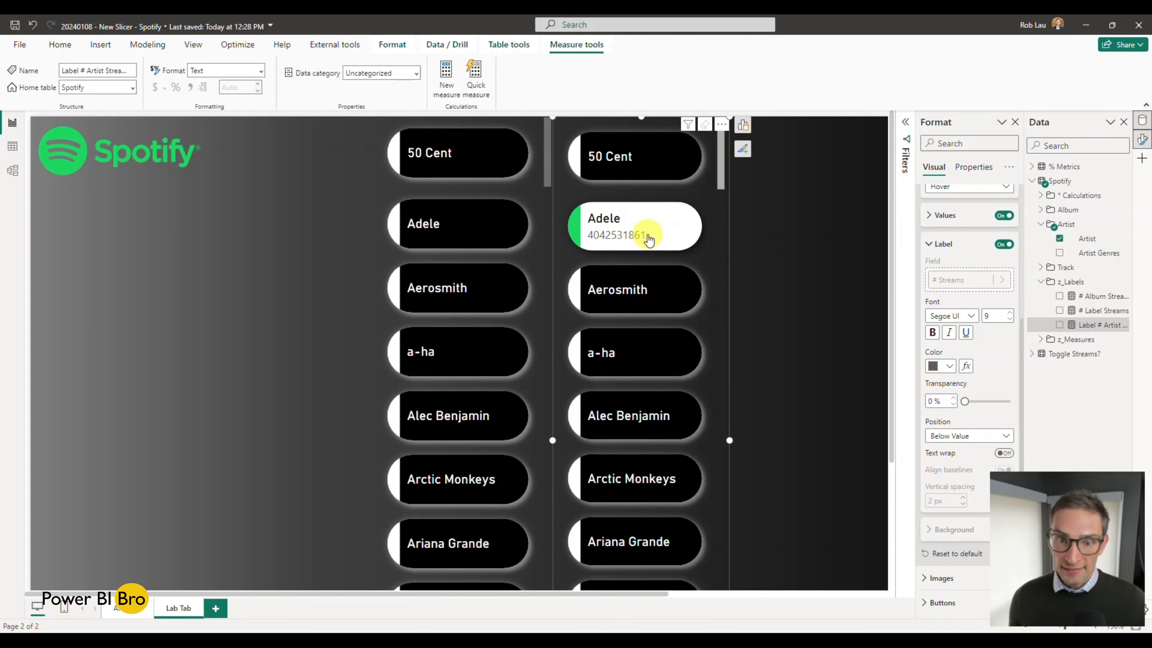
pyautogui.moveTo(667, 290)
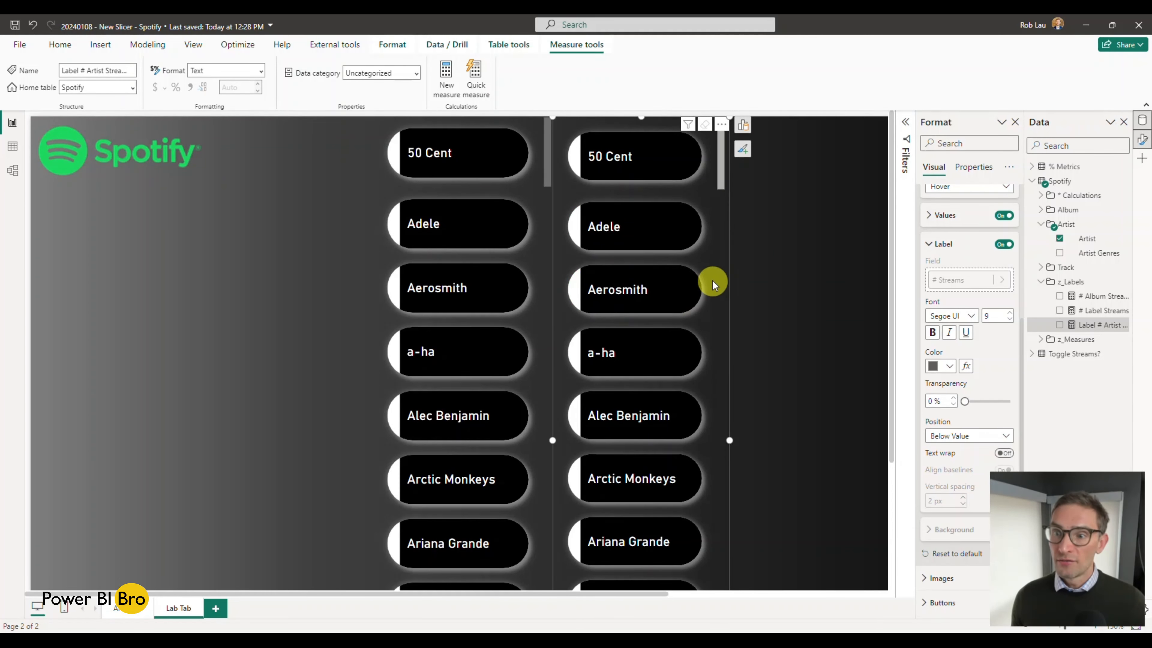
pyautogui.scroll(2, 998, 254)
pyautogui.click(1000, 254)
pyautogui.click(979, 264)
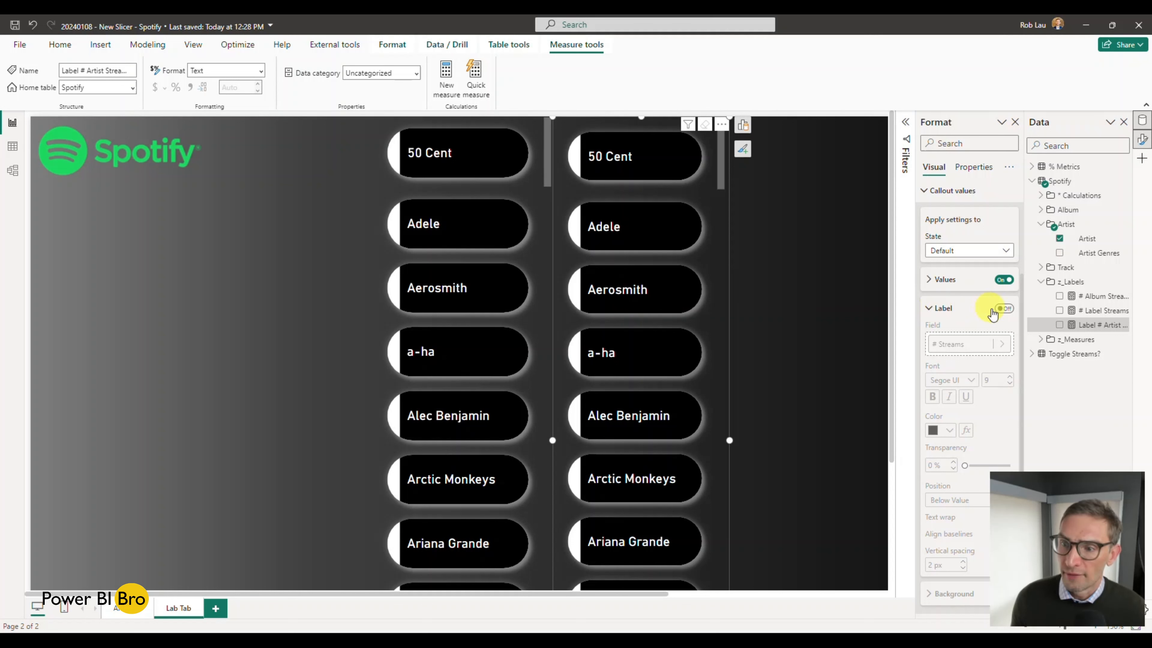
pyautogui.click(995, 310)
pyautogui.click(987, 343)
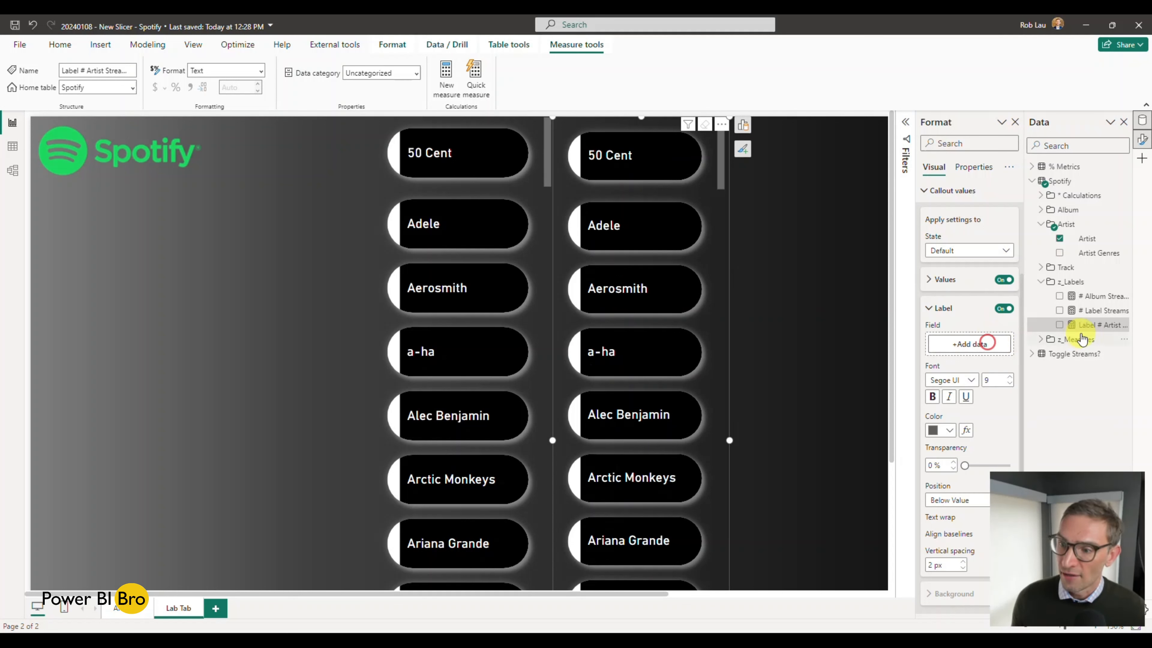
pyautogui.moveTo(1094, 330); pyautogui.dragTo(966, 343)
pyautogui.click(666, 312)
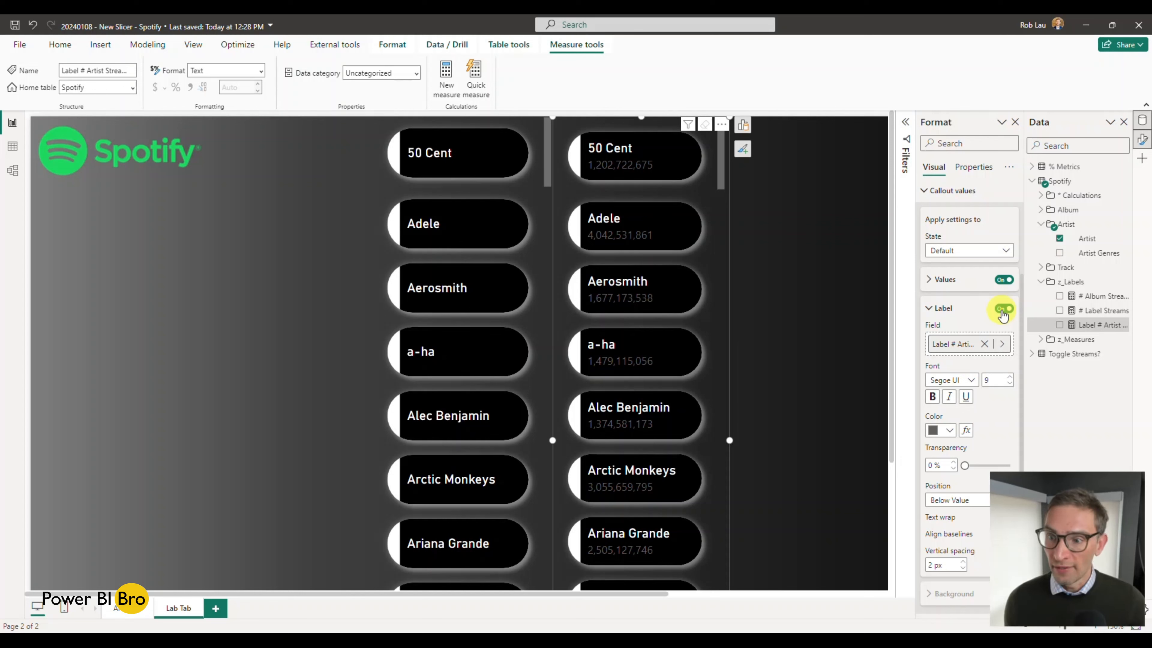
# Step: Turn the label off for the Default state, switch to the Hover state's settings and deselect the slicer
pyautogui.click(1002, 309)
pyautogui.click(975, 251)
pyautogui.click(975, 281)
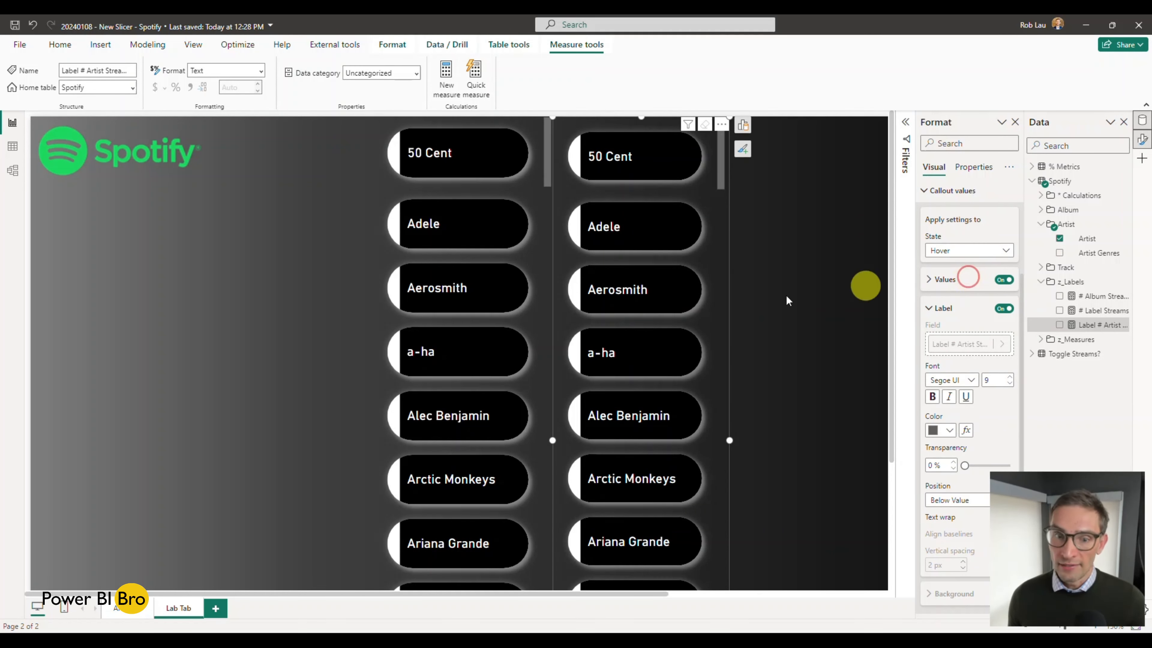
pyautogui.click(817, 262)
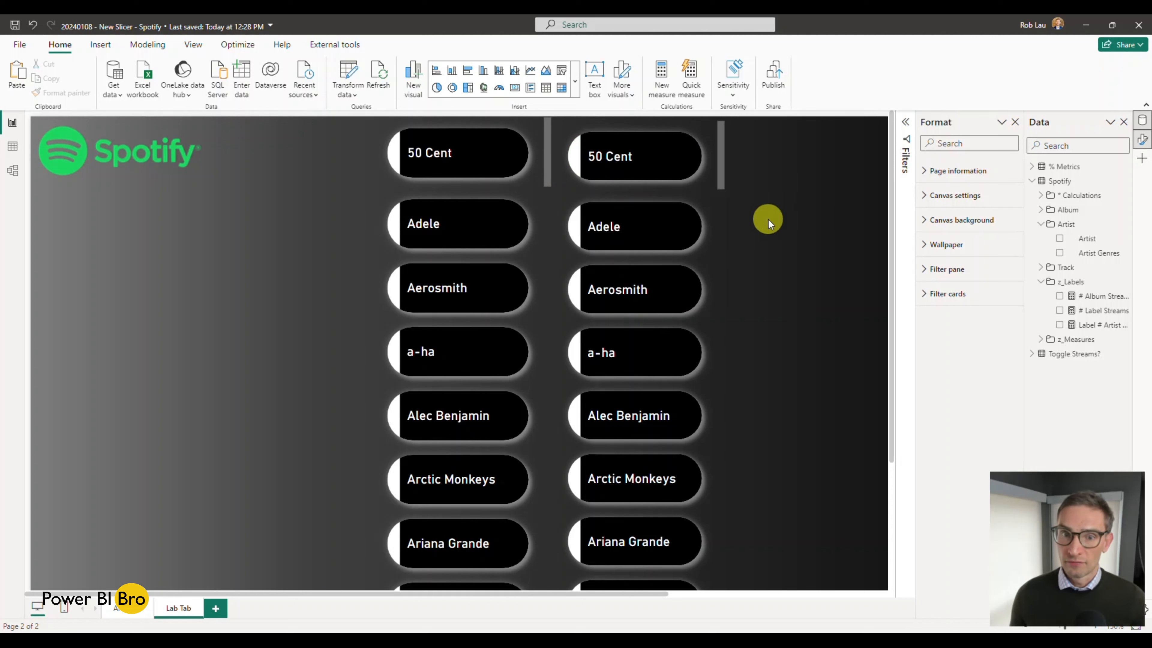
# Step: Format the new slicer's Hover state label in green with bold text
pyautogui.click(713, 210)
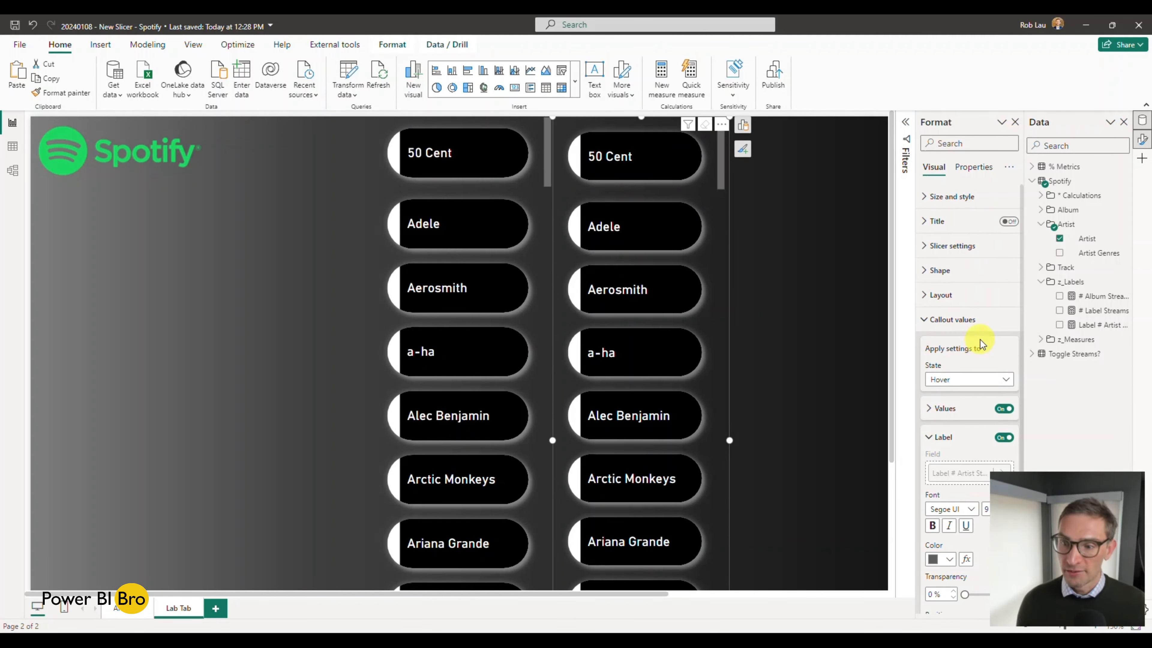
pyautogui.scroll(-4, 981, 344)
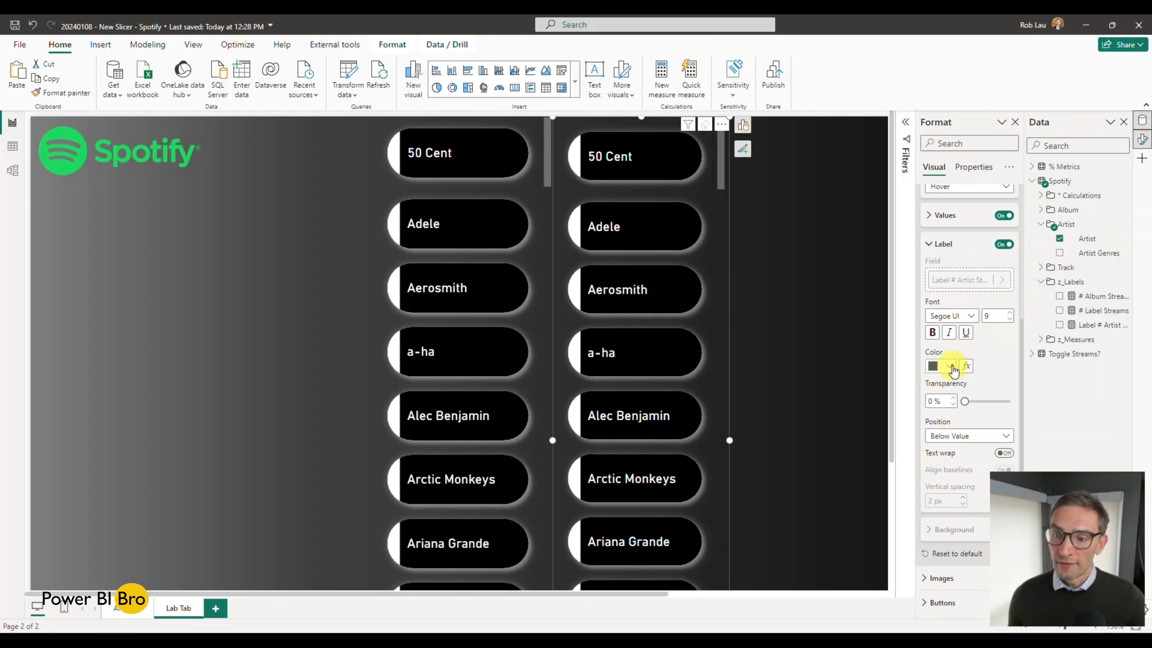
pyautogui.click(949, 366)
pyautogui.click(957, 546)
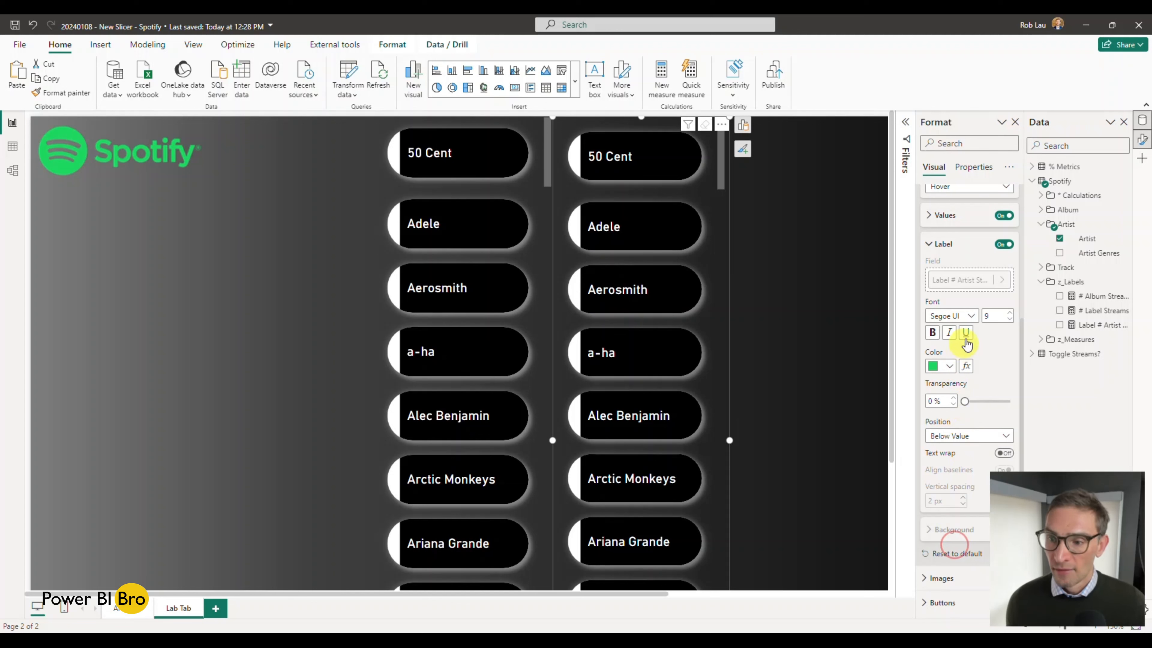
pyautogui.click(930, 333)
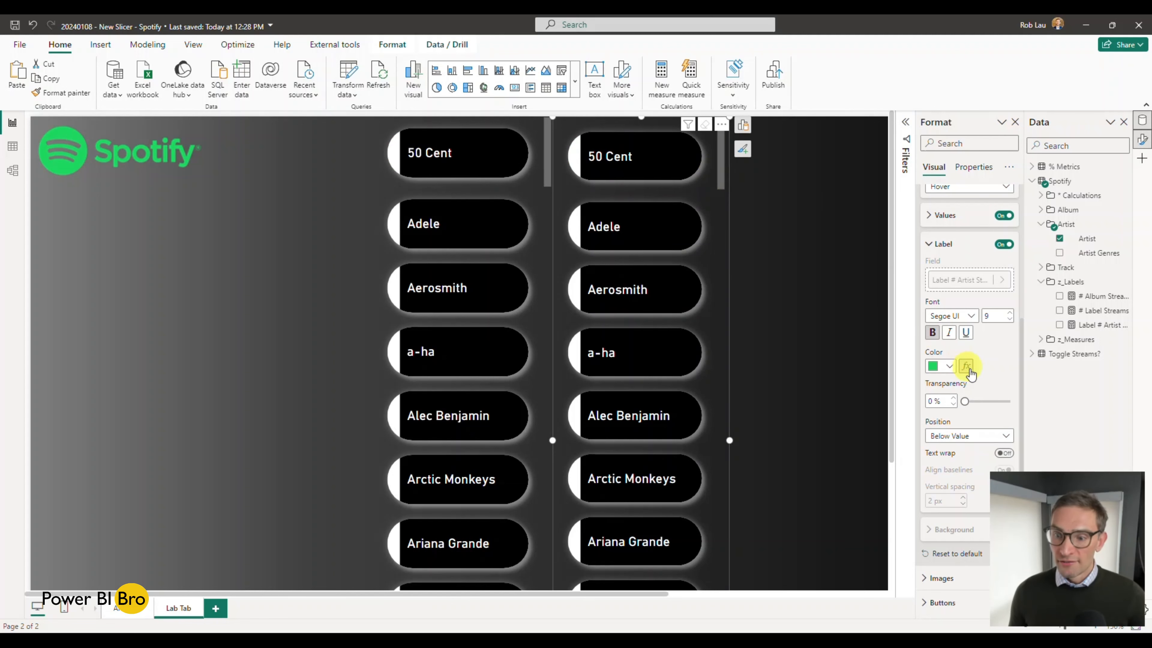
# Step: Switch to the Default state, turn its label back on and set the label's vertical spacing to 0 px
pyautogui.click(988, 436)
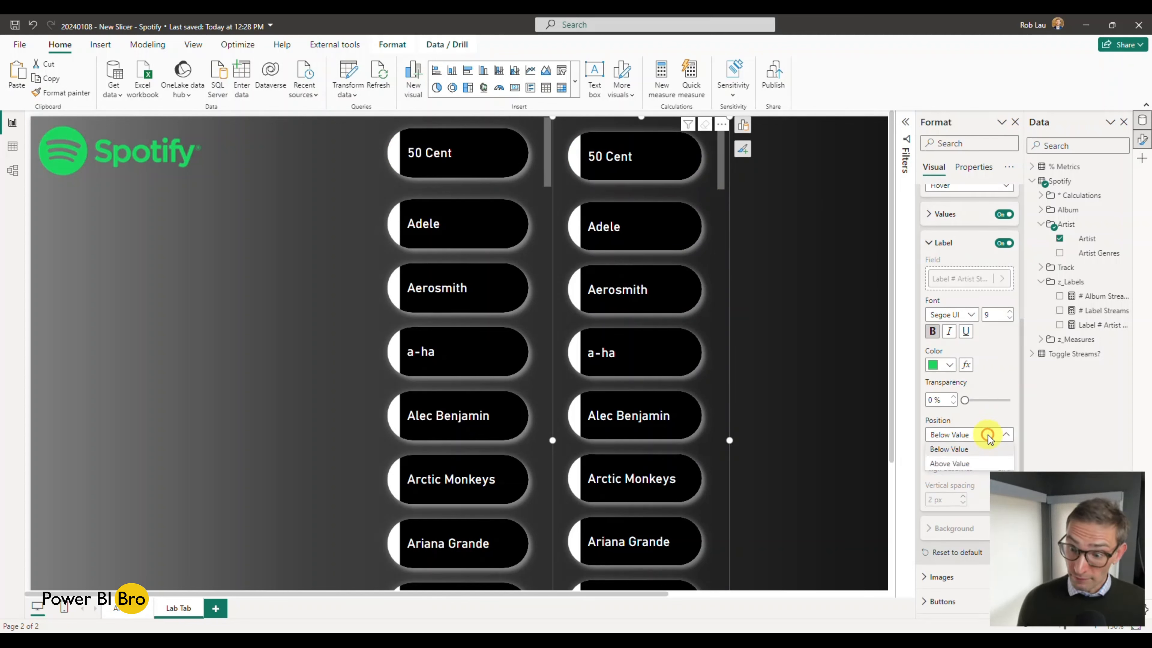
pyautogui.click(977, 388)
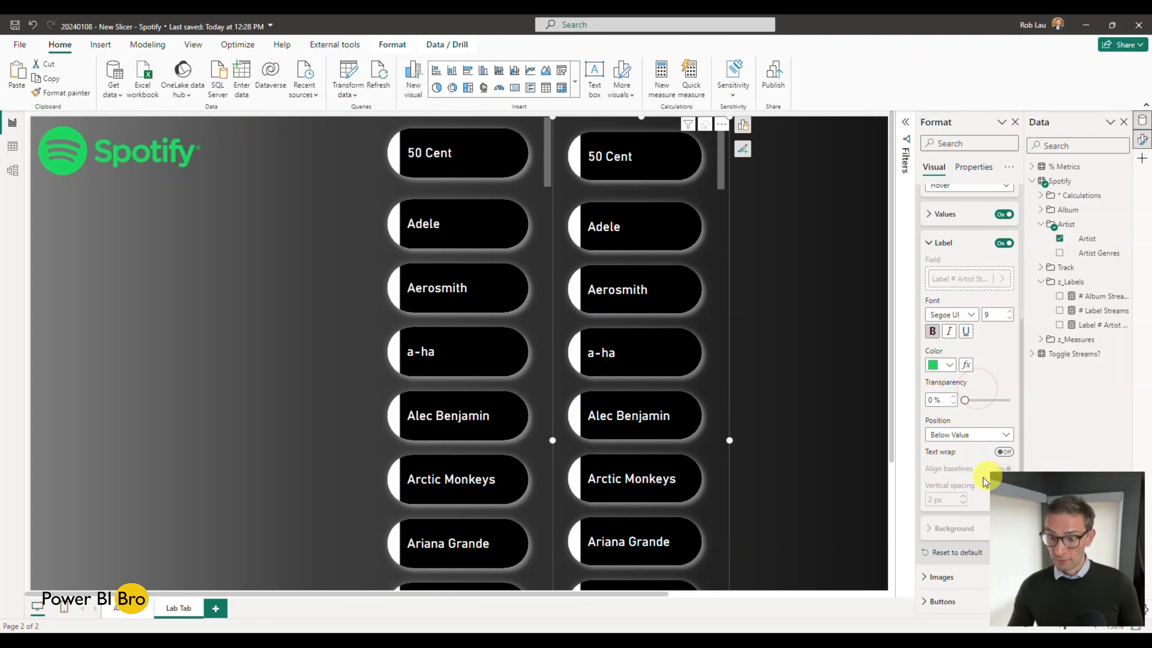
pyautogui.scroll(2, 971, 317)
pyautogui.click(979, 249)
pyautogui.click(970, 264)
pyautogui.click(1002, 308)
pyautogui.click(1001, 308)
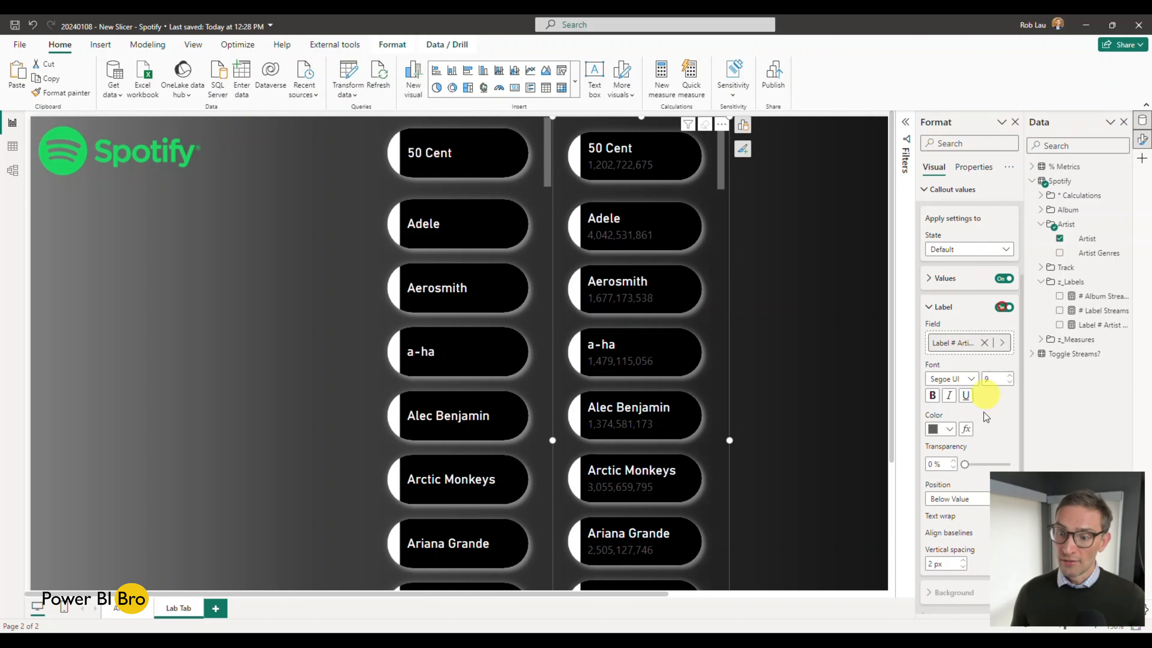
pyautogui.scroll(-2, 979, 363)
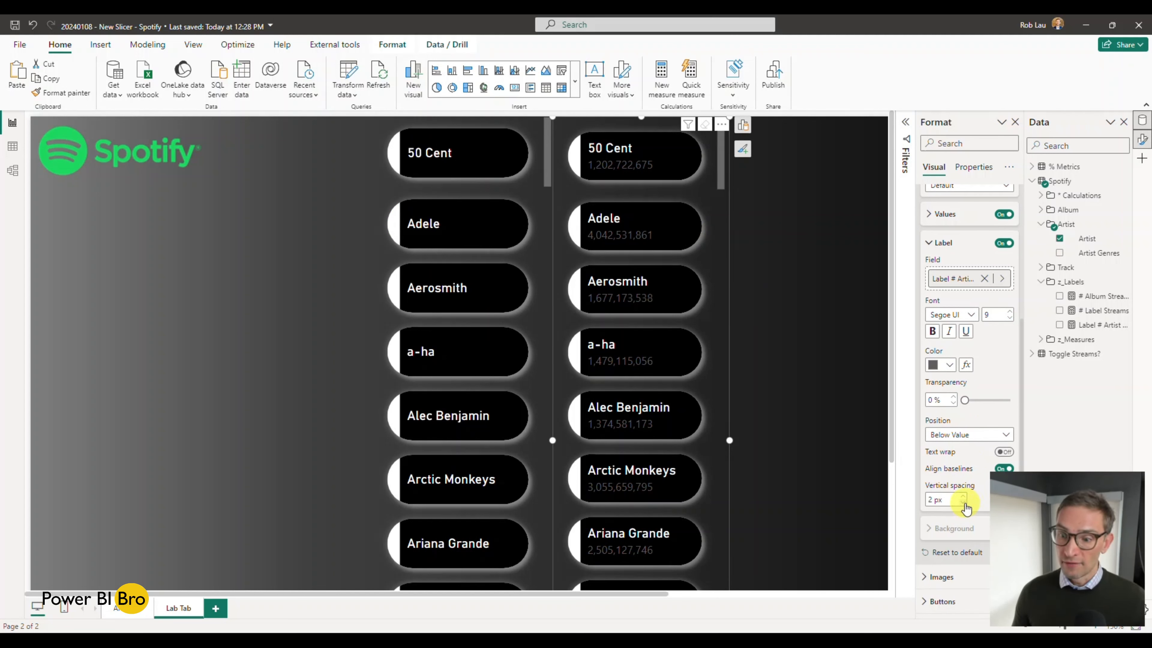
pyautogui.click(963, 503)
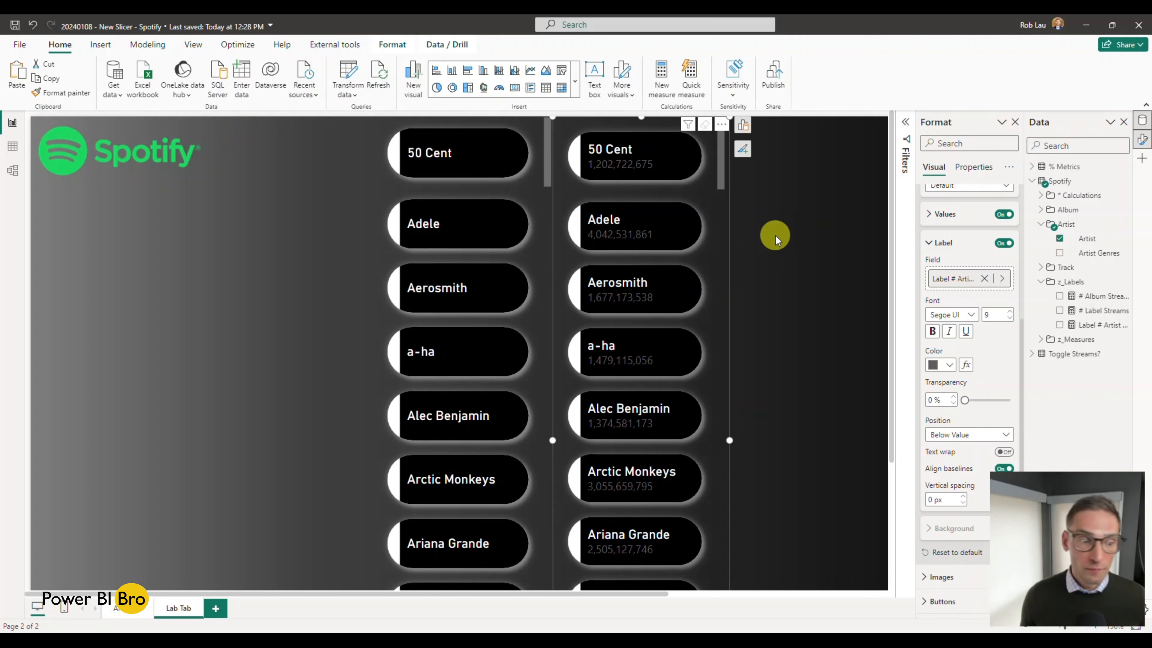
# Step: Set the view of the Analytics page to Fit to page and hide the formatting options
pyautogui.click(123, 612)
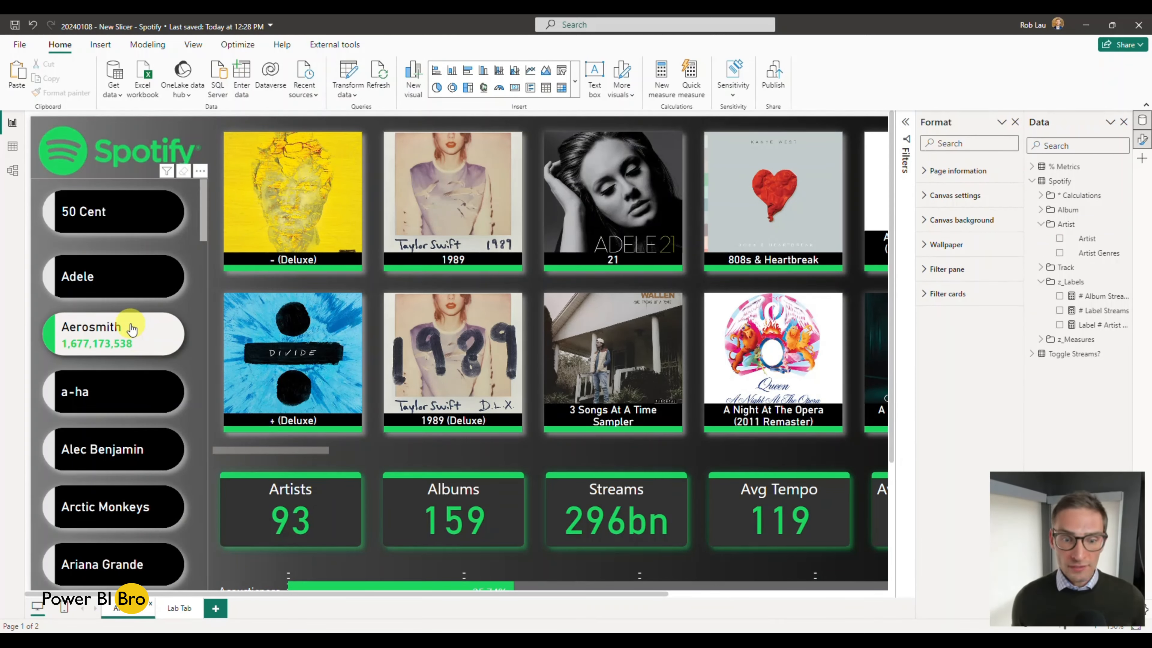
pyautogui.hscroll(5, 290, 386)
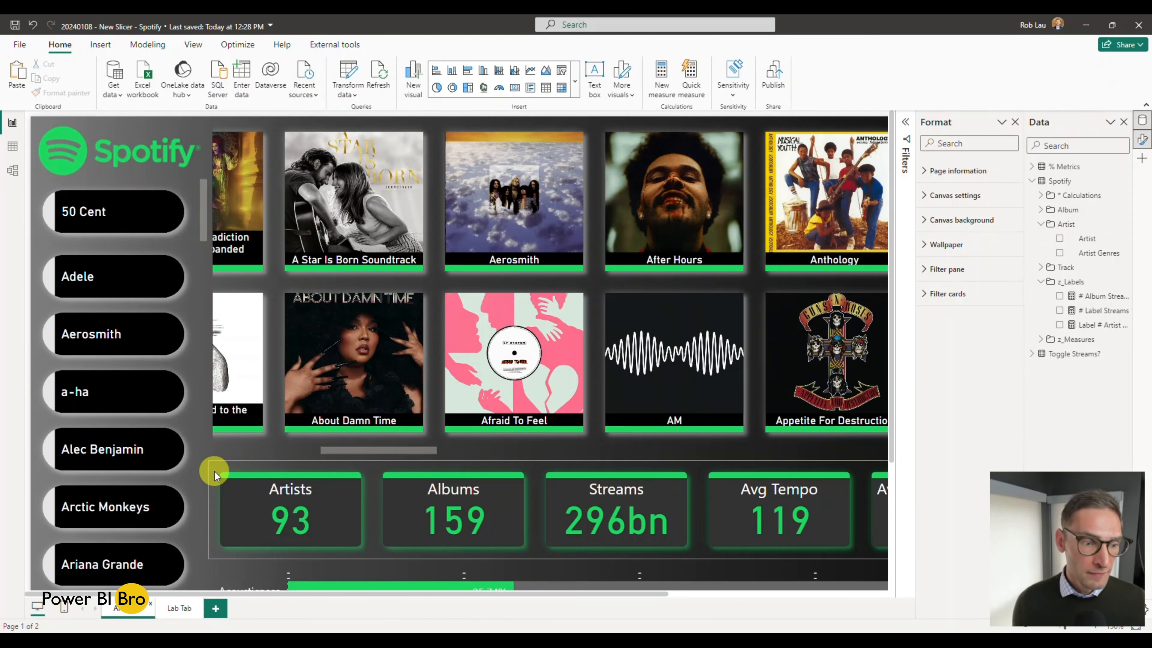
pyautogui.scroll(-4, 213, 476)
pyautogui.scroll(3, 288, 447)
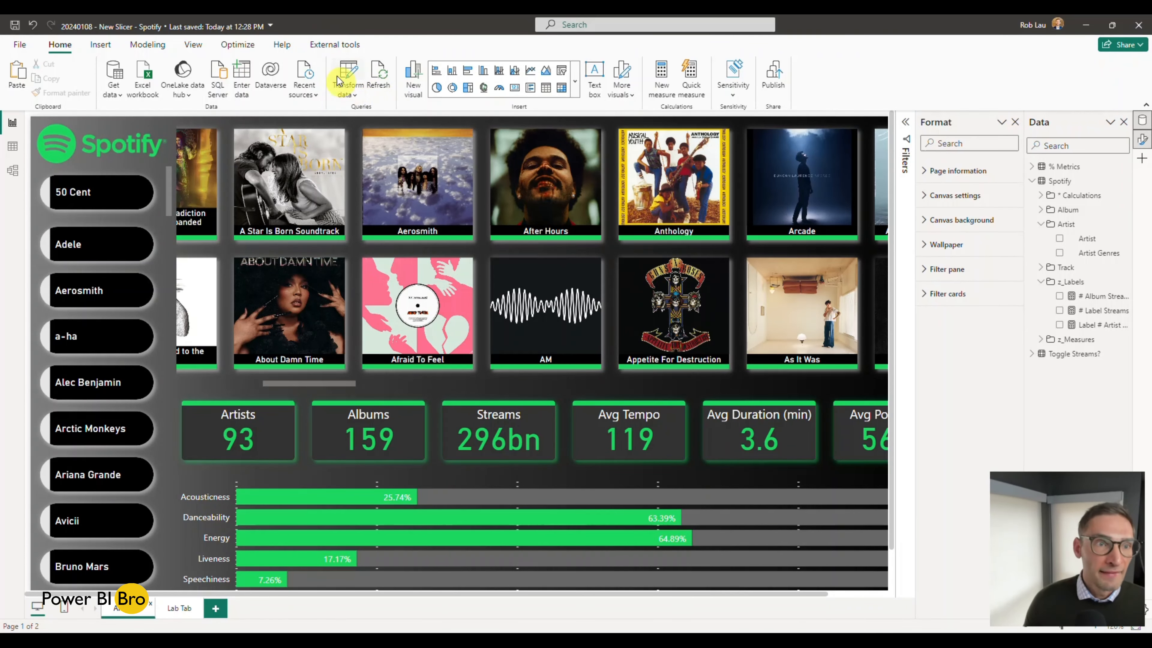
pyautogui.click(193, 44)
pyautogui.click(316, 93)
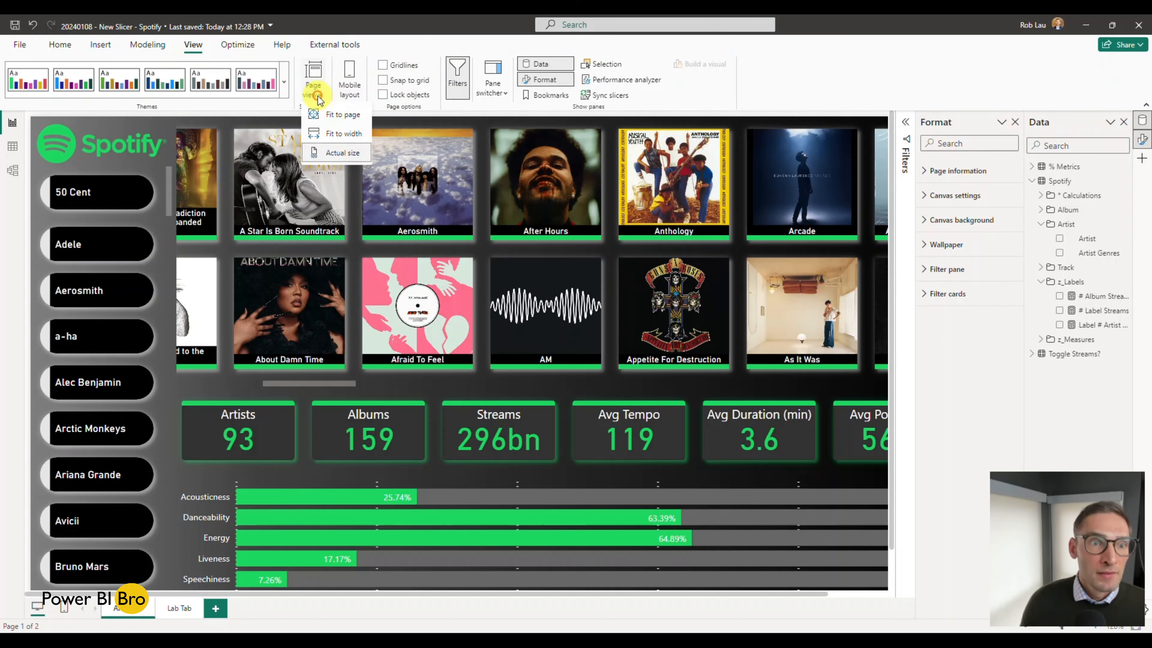
pyautogui.click(338, 114)
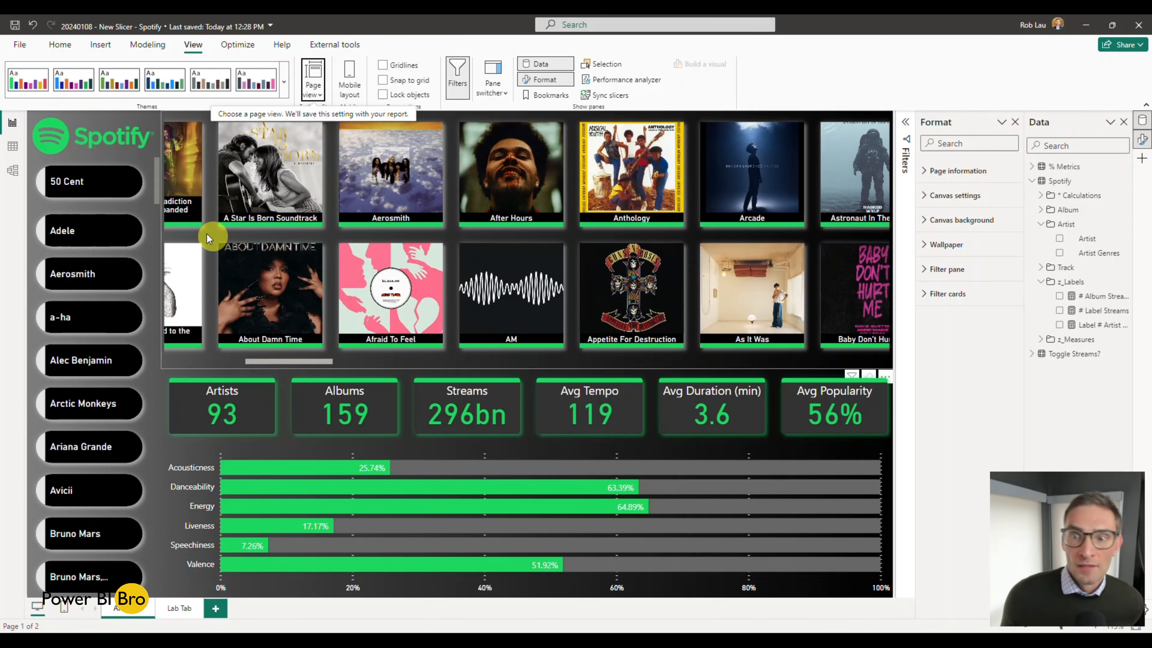
pyautogui.hscroll(2, 600, 355)
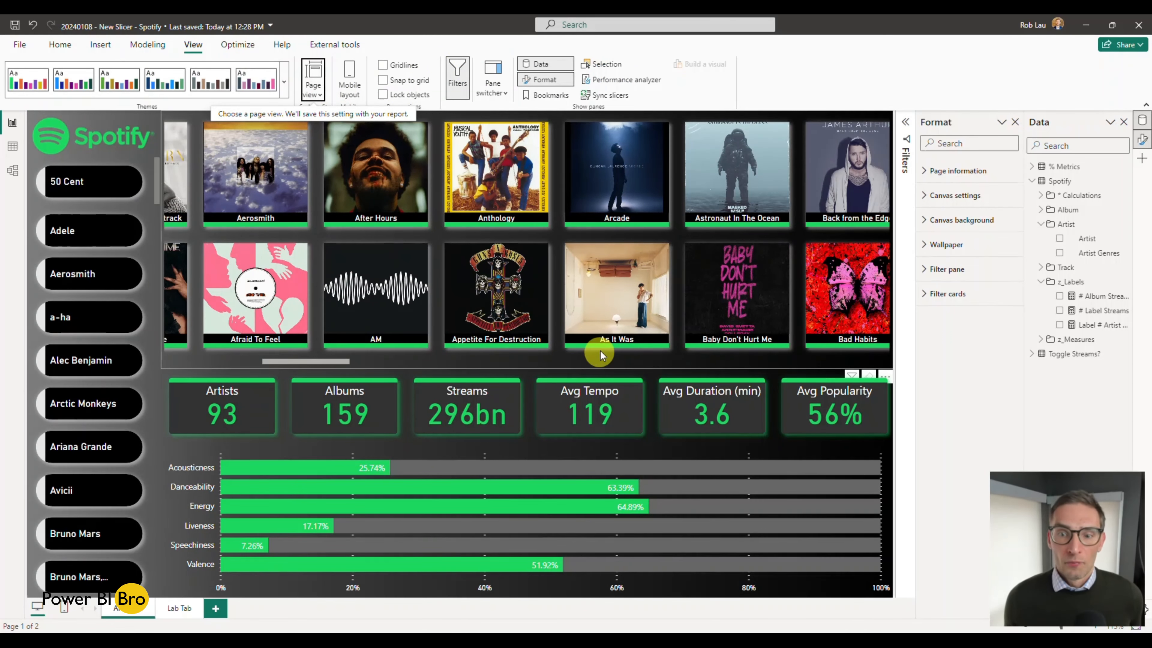
pyautogui.click(1142, 139)
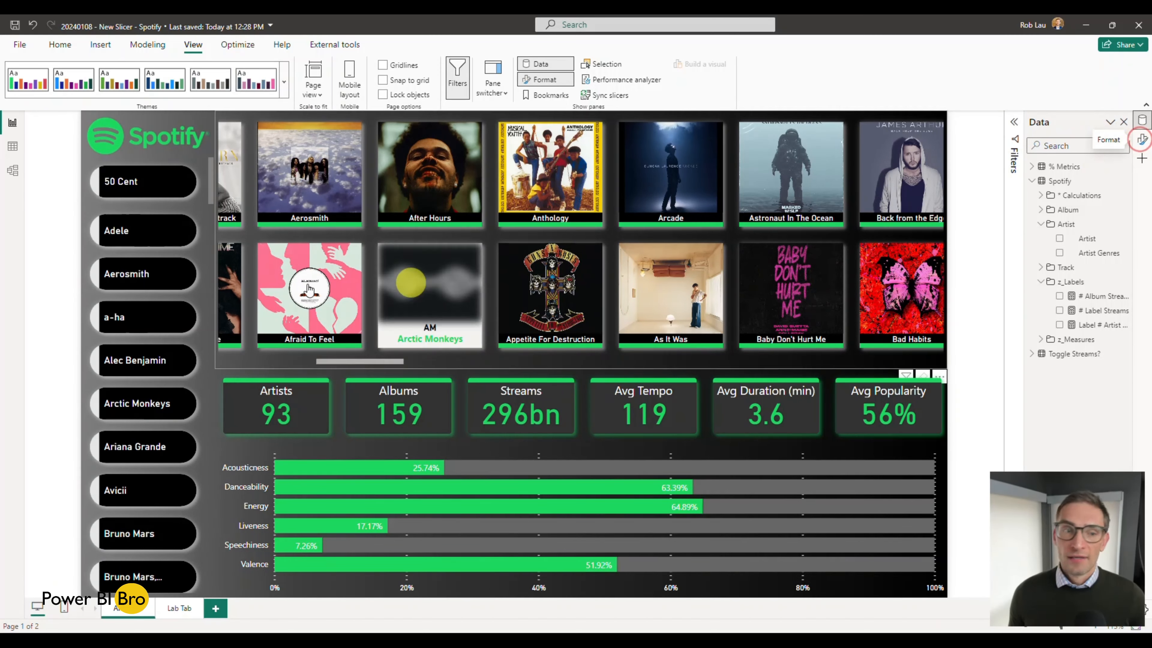
# Step: Filter the report by 50 Cent, Adele, Alec Benjamin, Arctic Monkeys, Avicii, a-ha and Aerosmith in the artist slicer
pyautogui.click(136, 181)
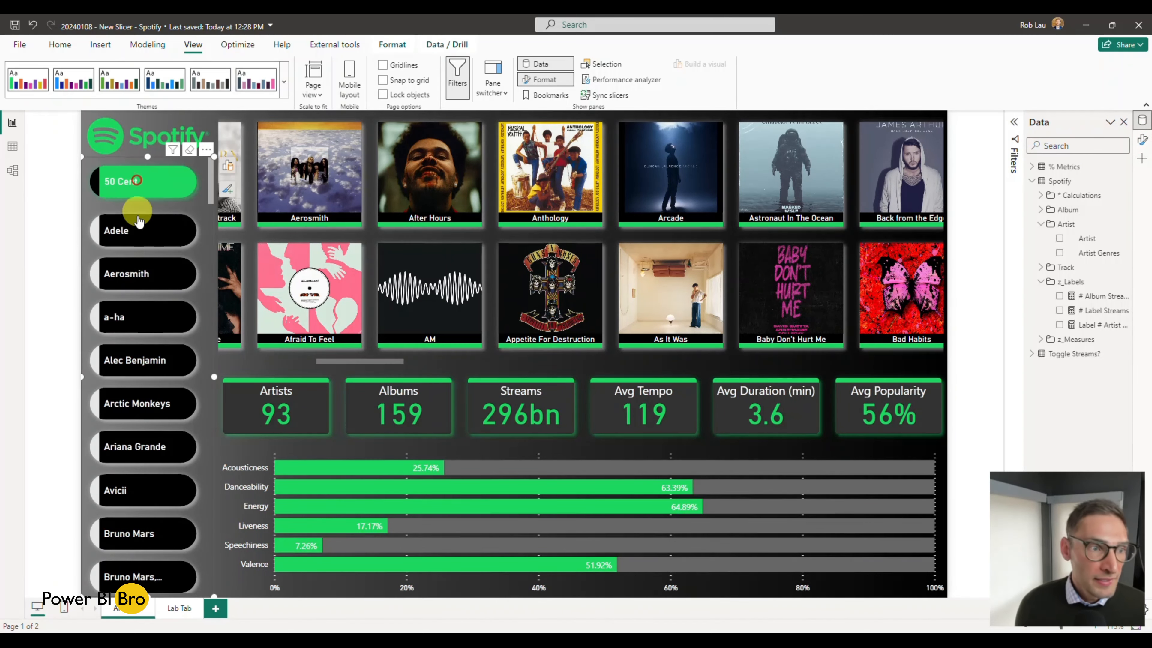
pyautogui.keyDown('ctrl'); pyautogui.click(134, 229); pyautogui.keyUp('ctrl')
pyautogui.keyDown('ctrl'); pyautogui.click(141, 348); pyautogui.keyUp('ctrl')
pyautogui.keyDown('ctrl'); pyautogui.click(154, 406); pyautogui.keyUp('ctrl')
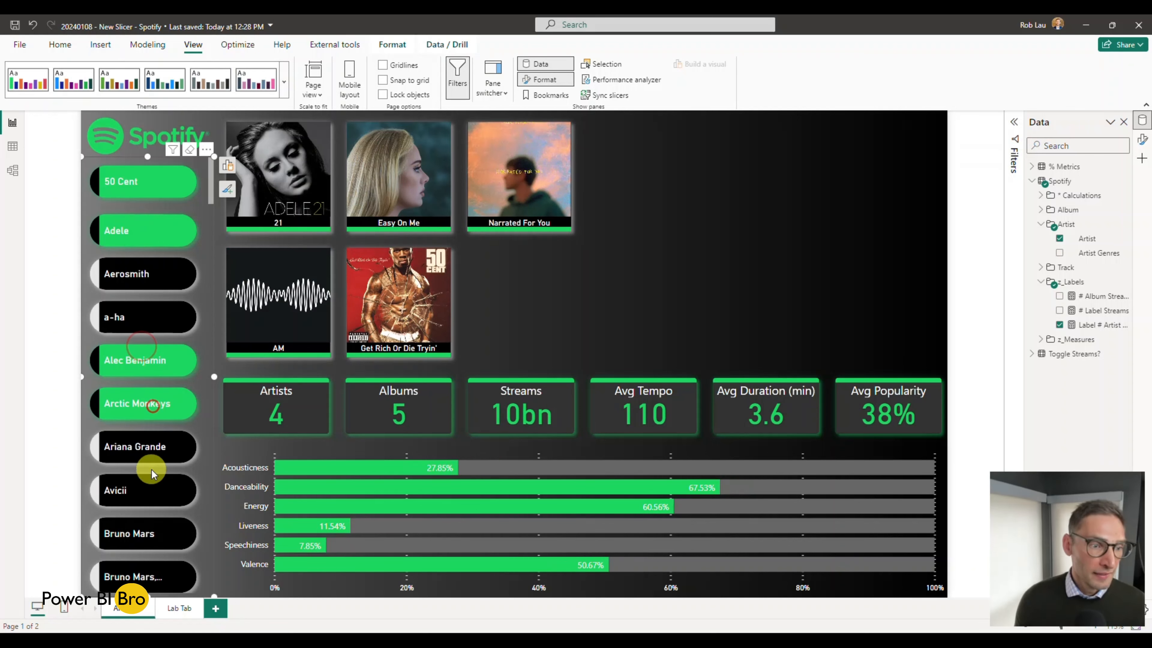
pyautogui.keyDown('ctrl'); pyautogui.click(153, 495); pyautogui.keyUp('ctrl')
pyautogui.keyDown('ctrl'); pyautogui.click(145, 323); pyautogui.keyUp('ctrl')
pyautogui.keyDown('ctrl'); pyautogui.click(148, 269); pyautogui.keyUp('ctrl')
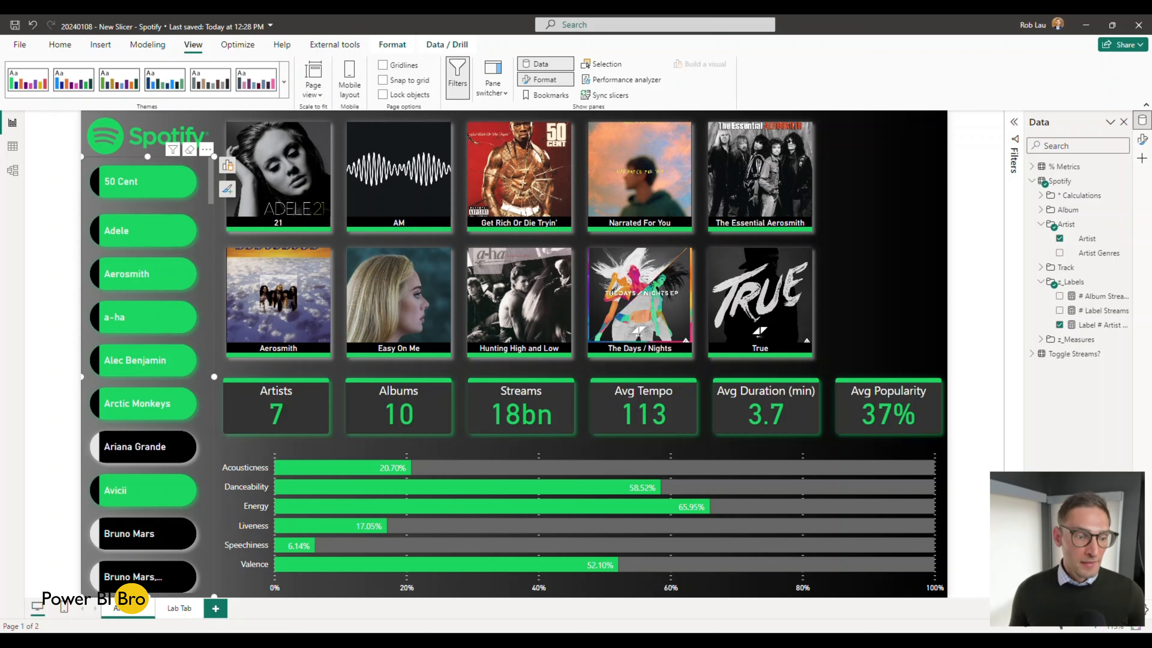
# Step: Examine the hover state of the 21, AM and Narrated For You tiles, and select the album slicer
pyautogui.moveTo(316, 179)
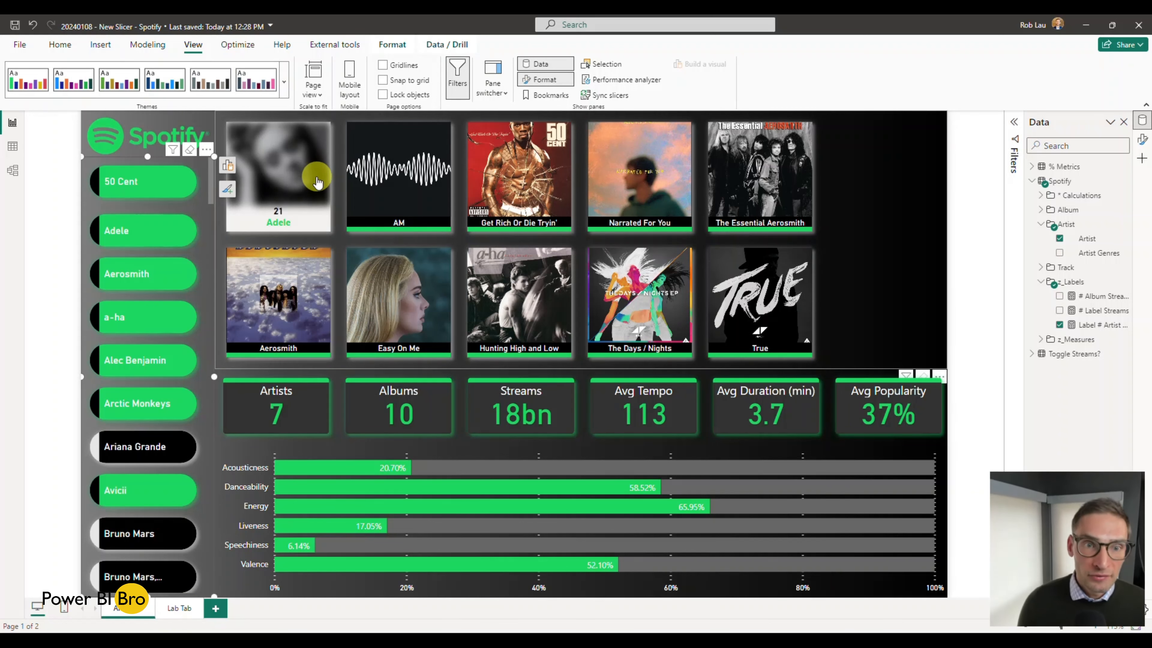
pyautogui.moveTo(398, 176)
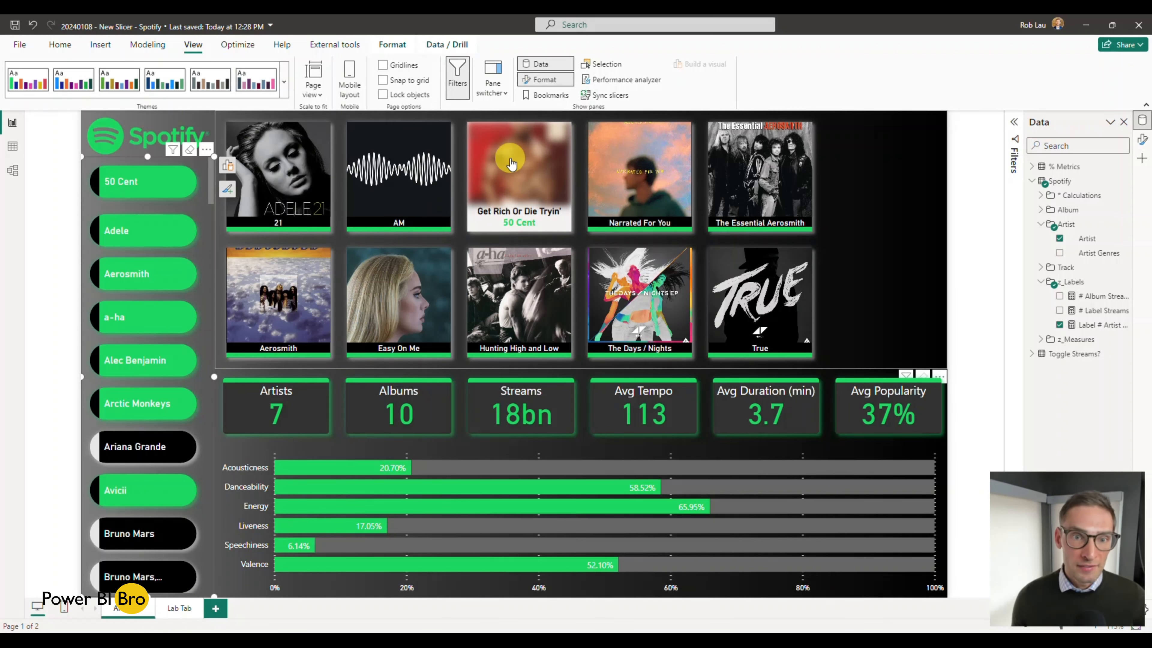
pyautogui.moveTo(640, 177)
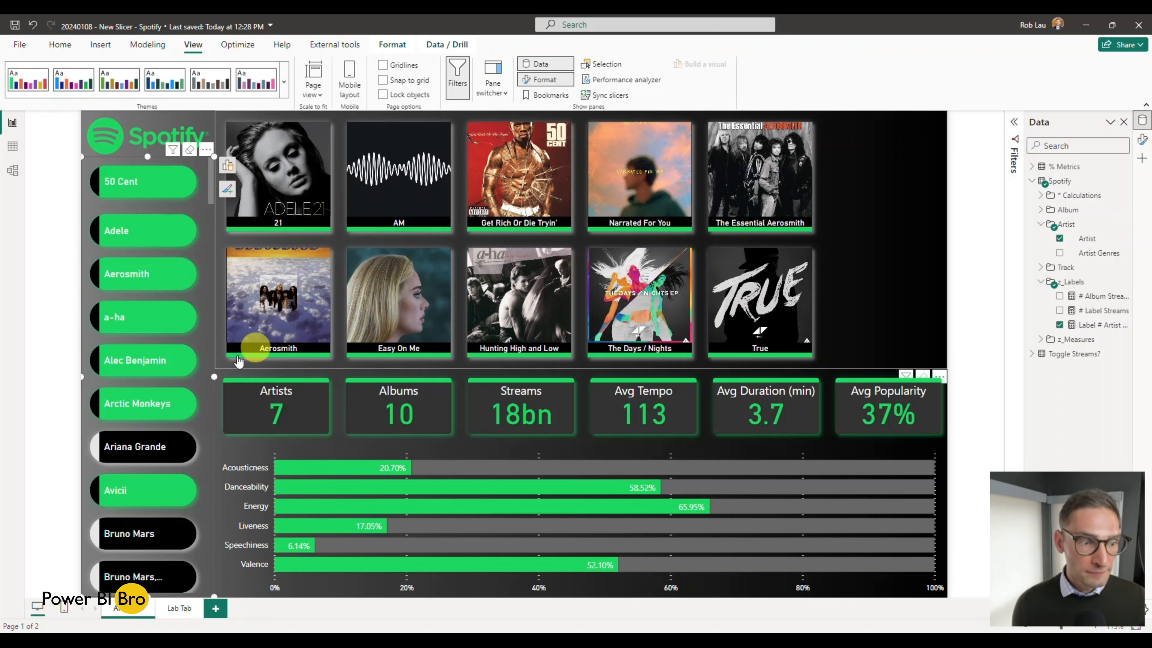
pyautogui.click(223, 244)
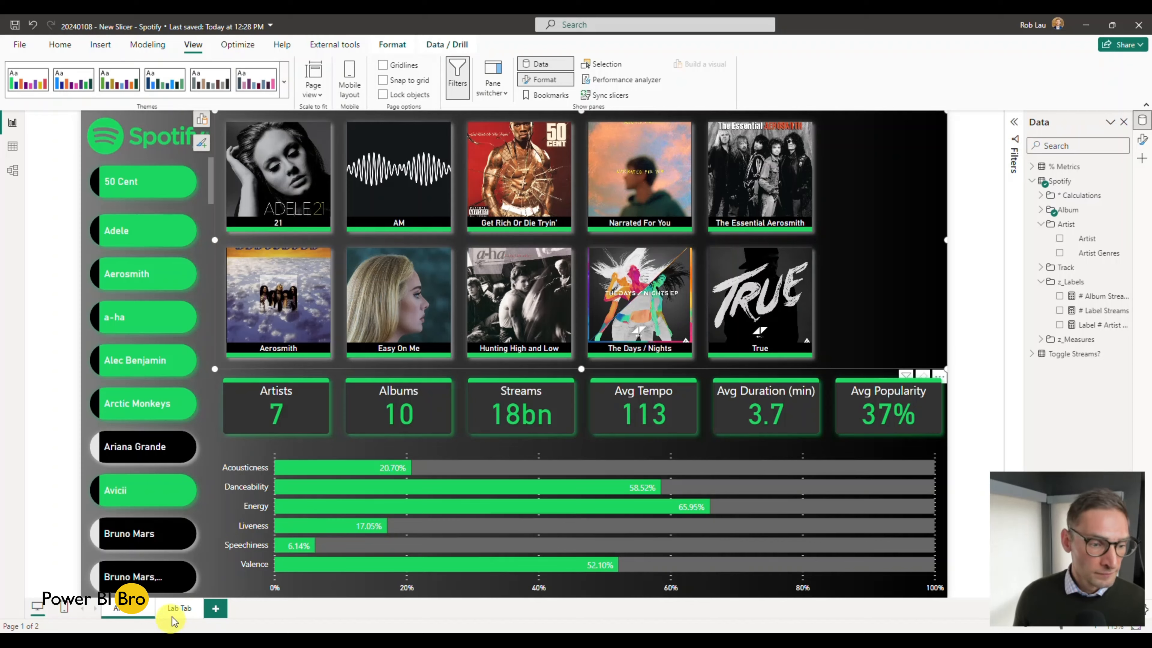
# Step: Return to the Lab Tab page and look through the finished artist slicer beside the new one
pyautogui.click(179, 608)
pyautogui.click(472, 272)
pyautogui.scroll(-3, 472, 272)
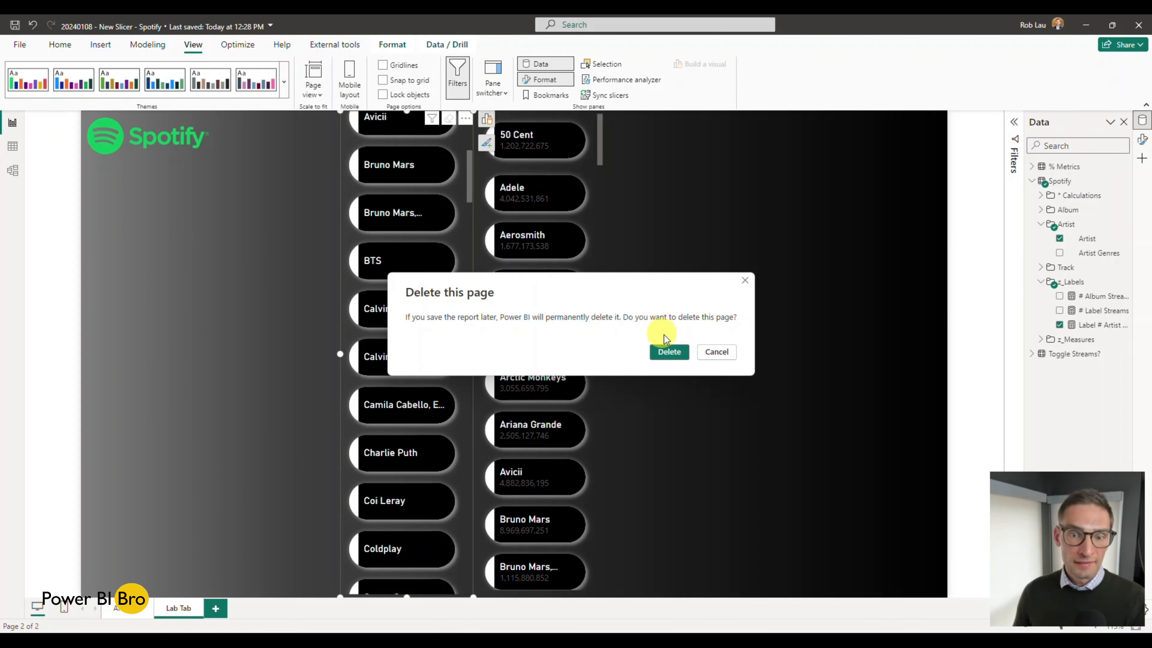
pyautogui.click(668, 350)
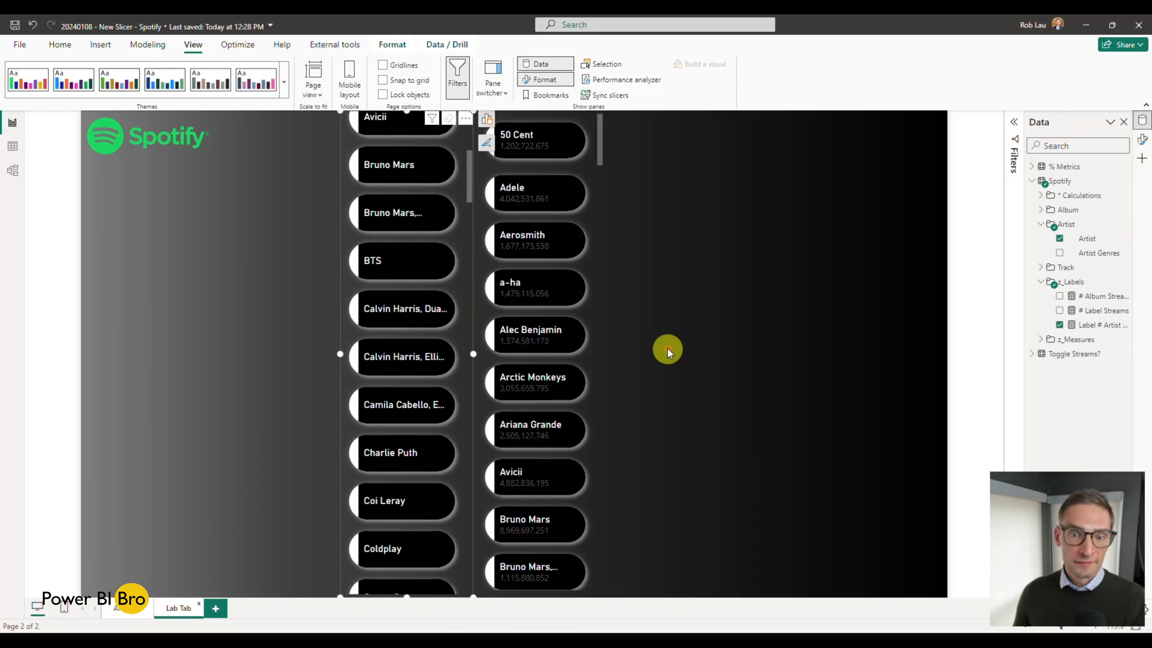
# Step: Delete the blank Page 1 from the report
pyautogui.click(166, 608)
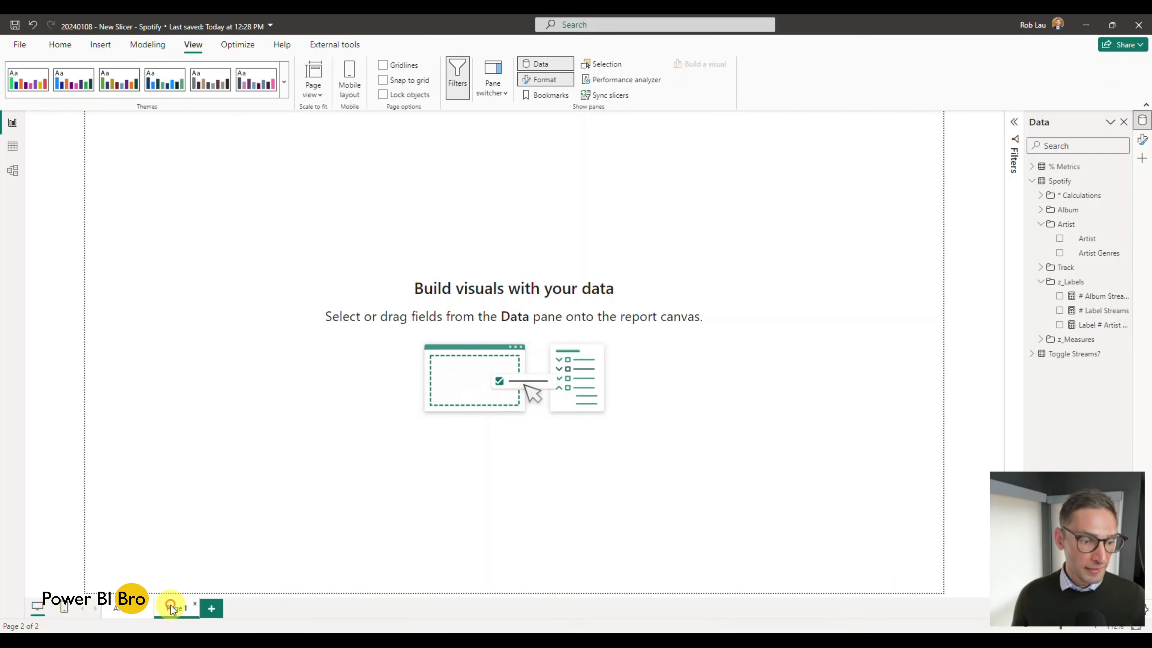
pyautogui.rightClick(180, 608)
pyautogui.click(200, 586)
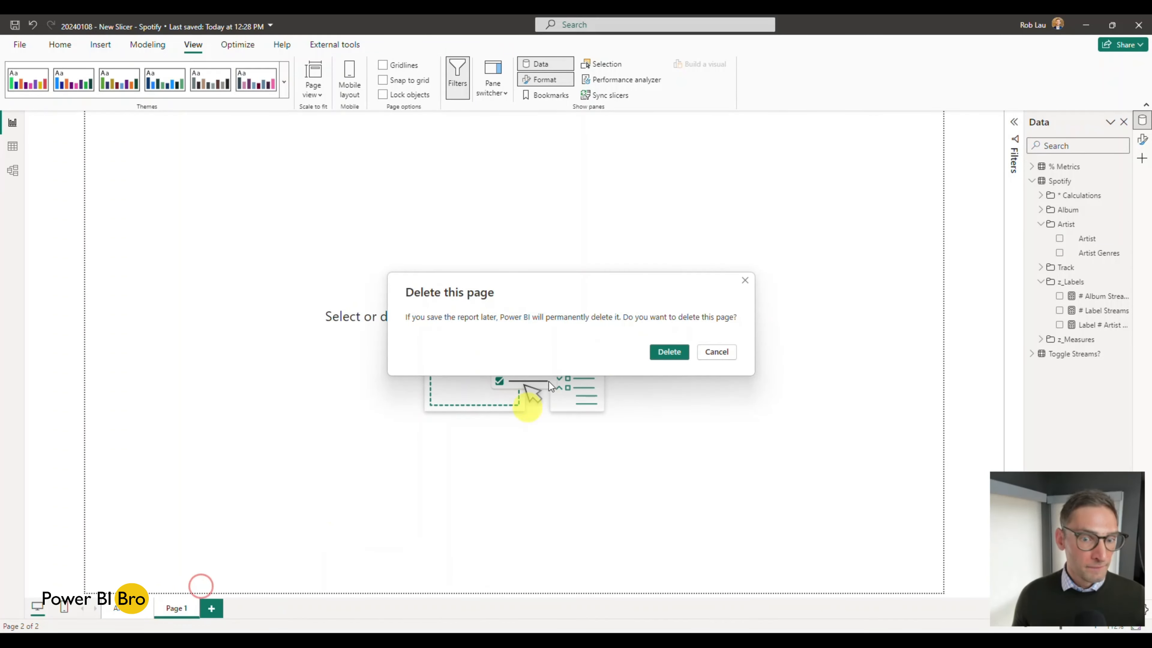
pyautogui.click(659, 356)
# Step: Duplicate the Analytics page and delete the metric cards, the artist slicer and the bar chart from the copy
pyautogui.rightClick(136, 609)
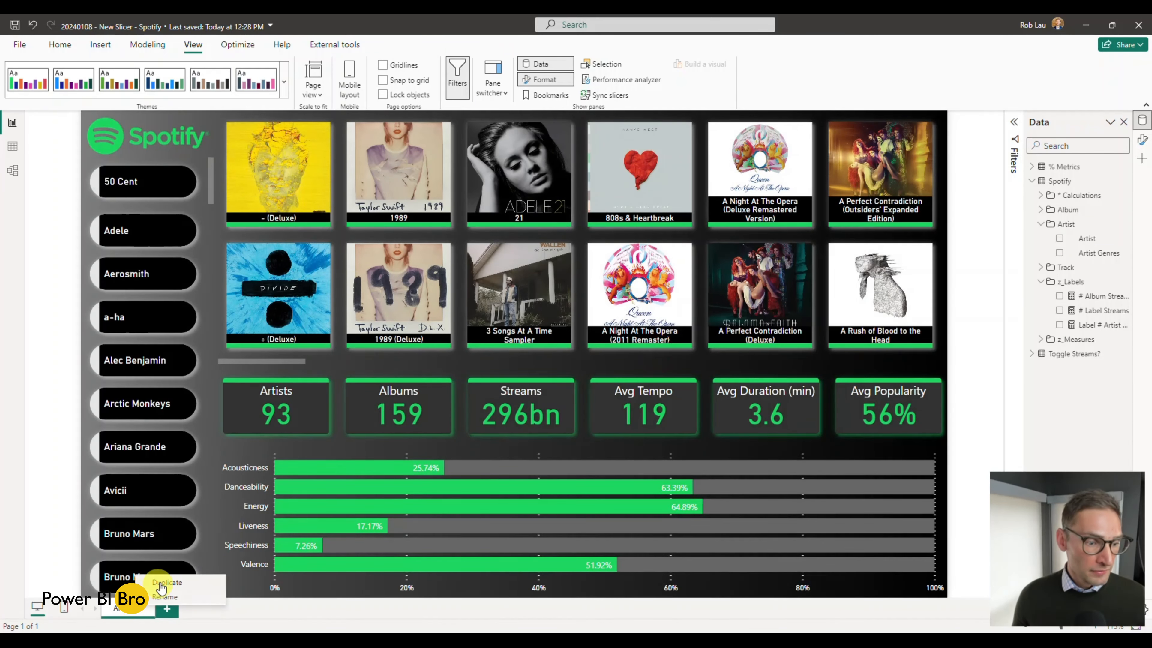
pyautogui.click(162, 584)
pyautogui.click(319, 376)
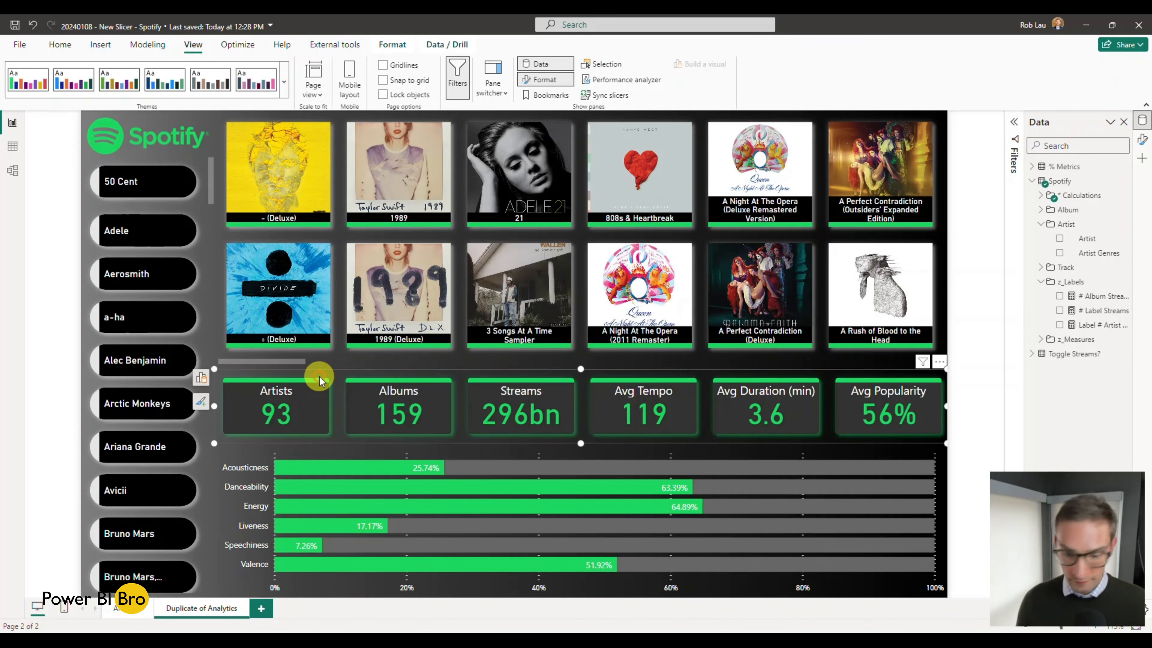
pyautogui.press('Delete')
pyautogui.click(200, 400)
pyautogui.press('Delete')
pyautogui.click(254, 449)
pyautogui.press('Delete')
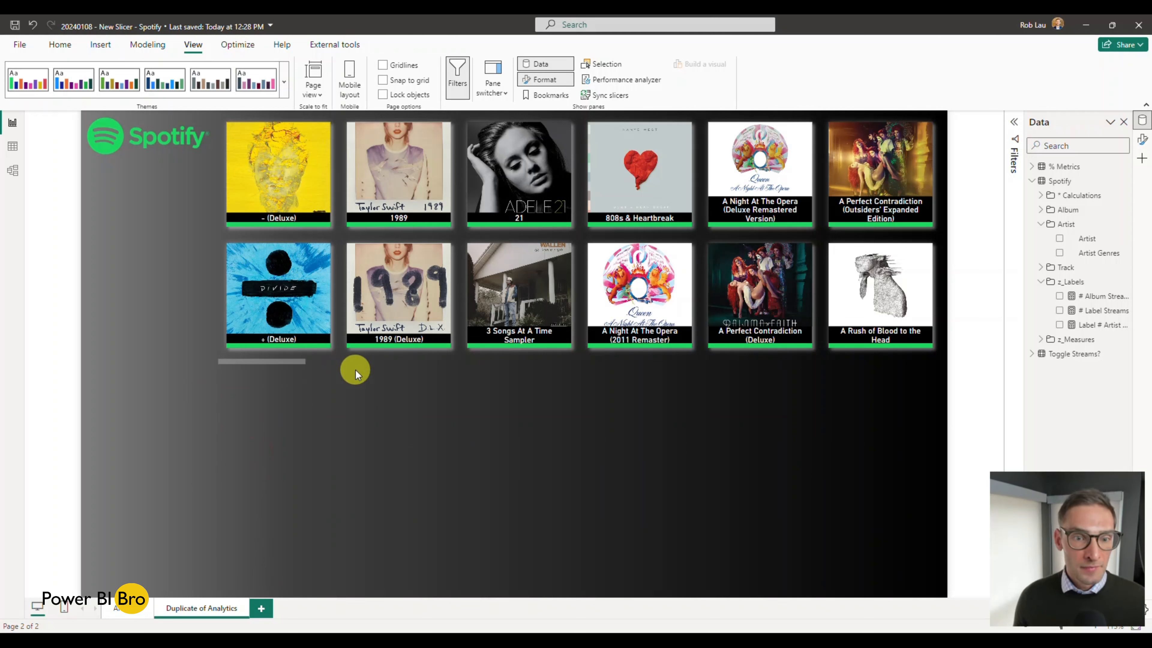
# Step: Rename the duplicated page as Lab Tab
pyautogui.doubleClick(201, 609)
pyautogui.write('Lab Tab')
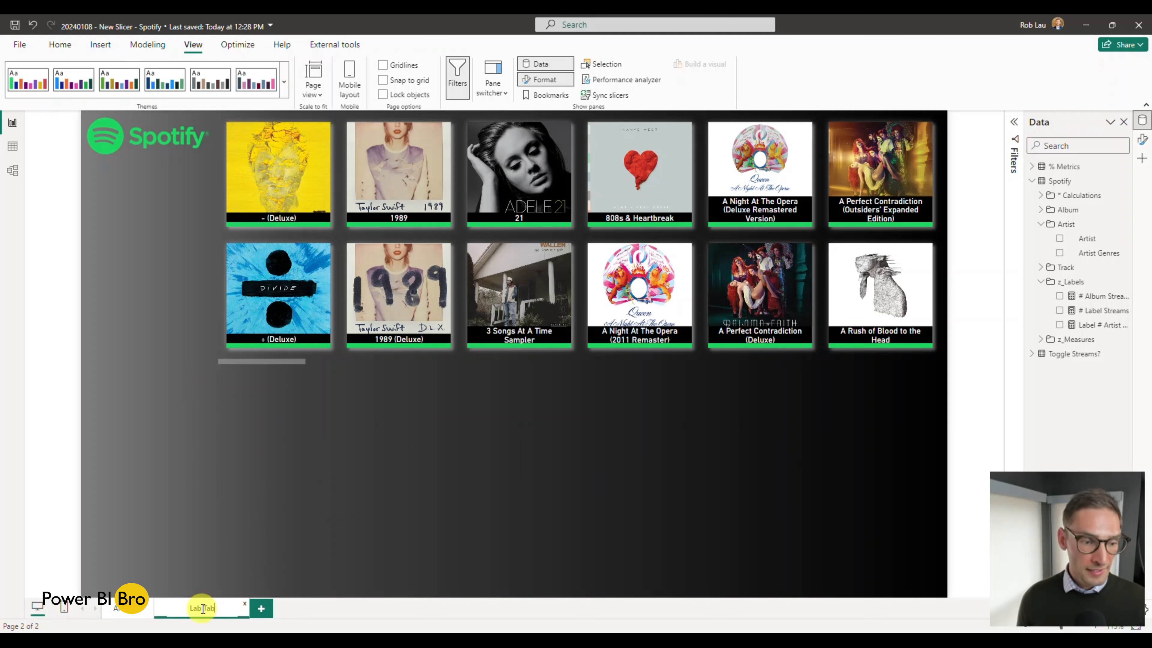
pyautogui.press('Return')
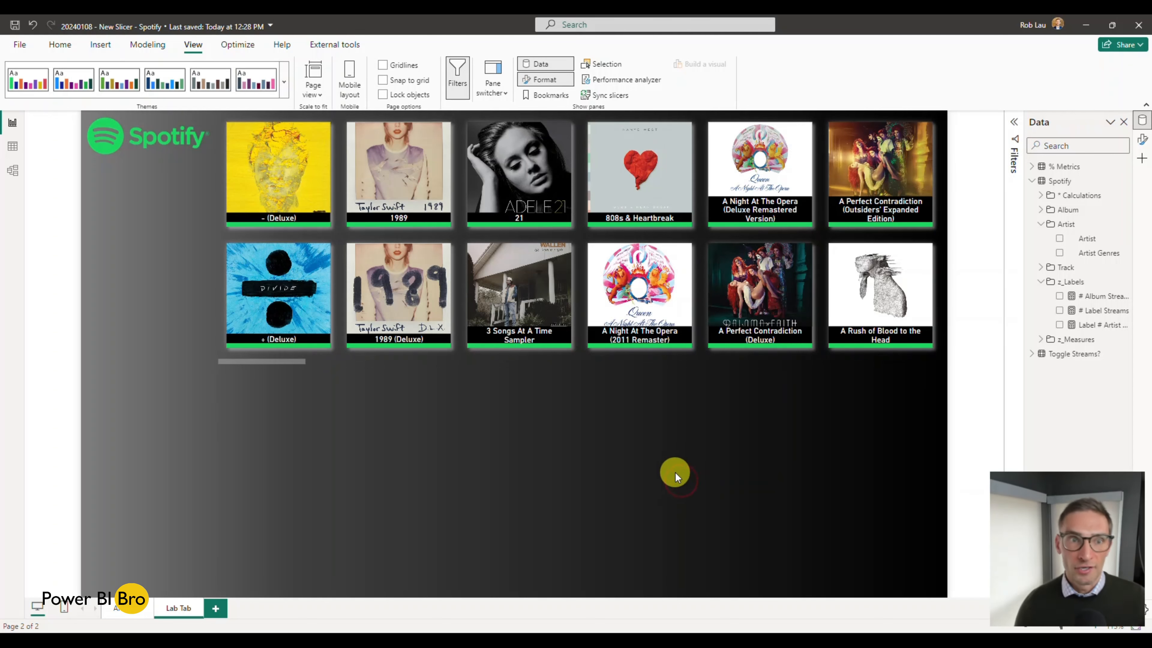
# Step: Show the formatting options, insert a new slicer and resize it to fill the area beneath the album slicer
pyautogui.click(101, 45)
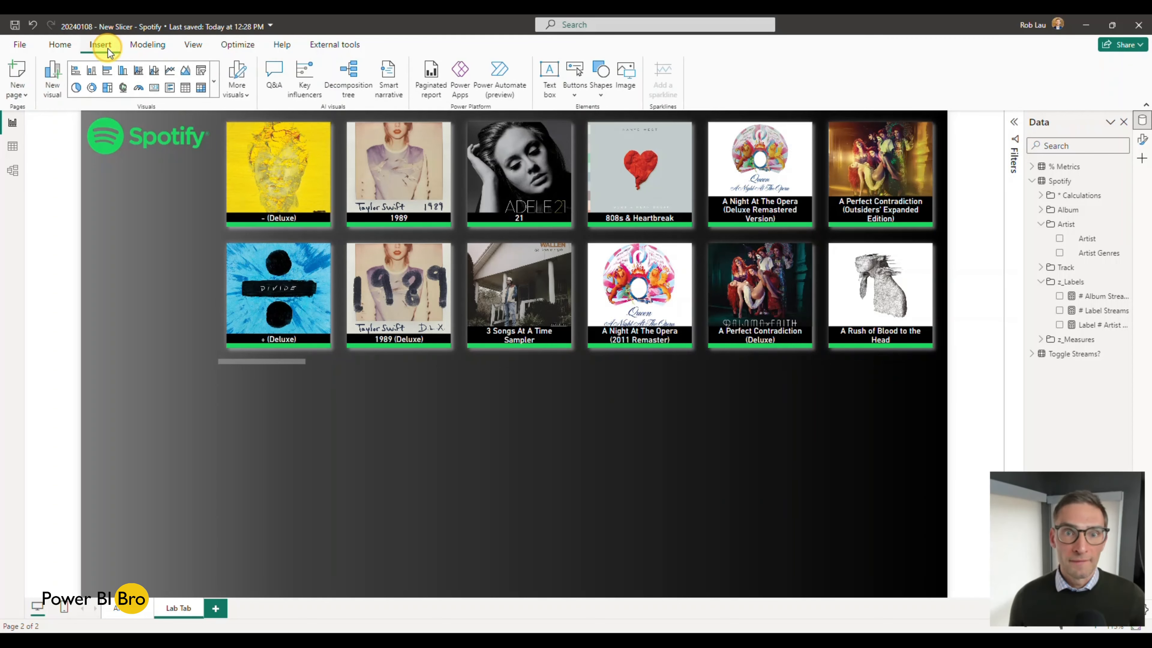
pyautogui.click(1140, 140)
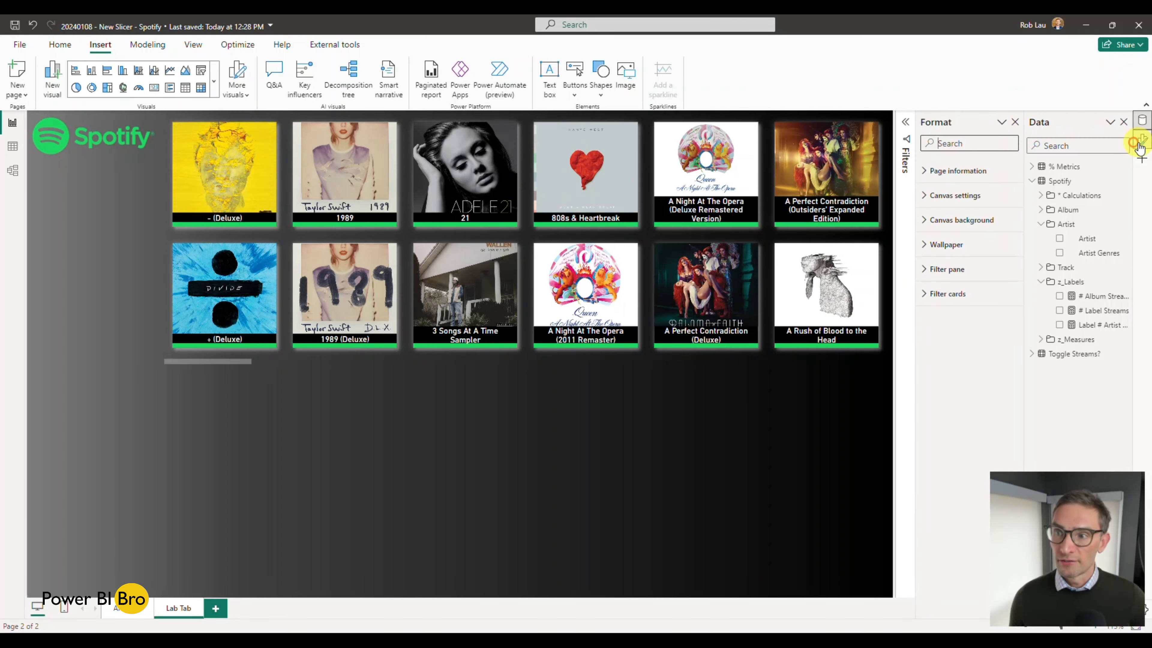
pyautogui.click(216, 81)
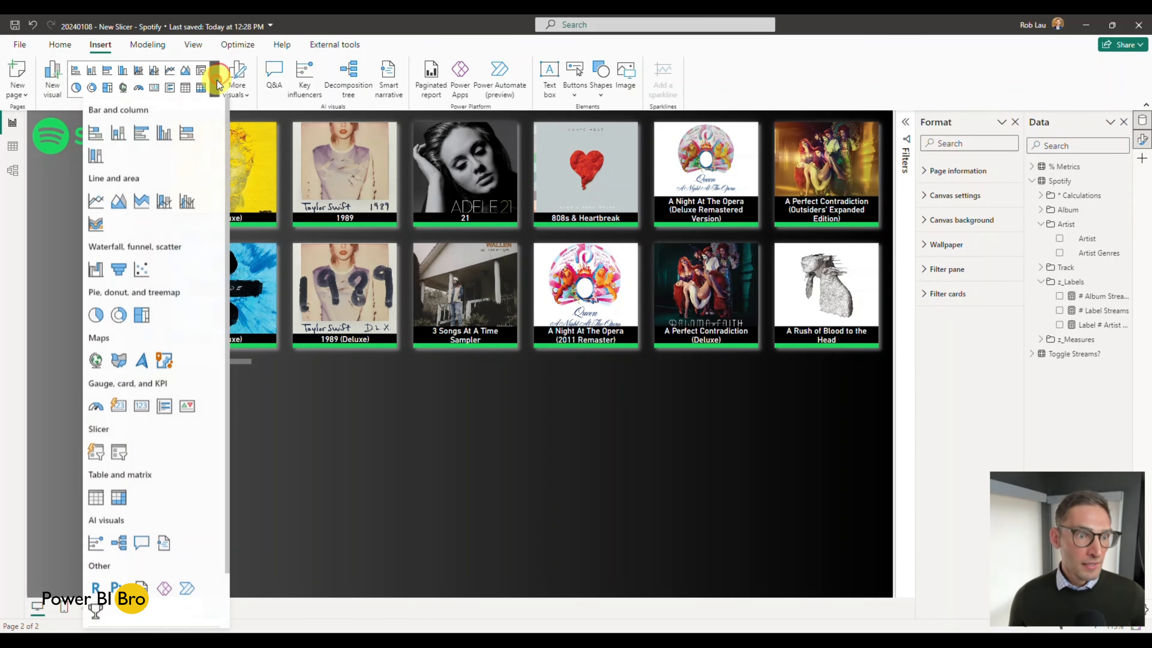
pyautogui.click(95, 452)
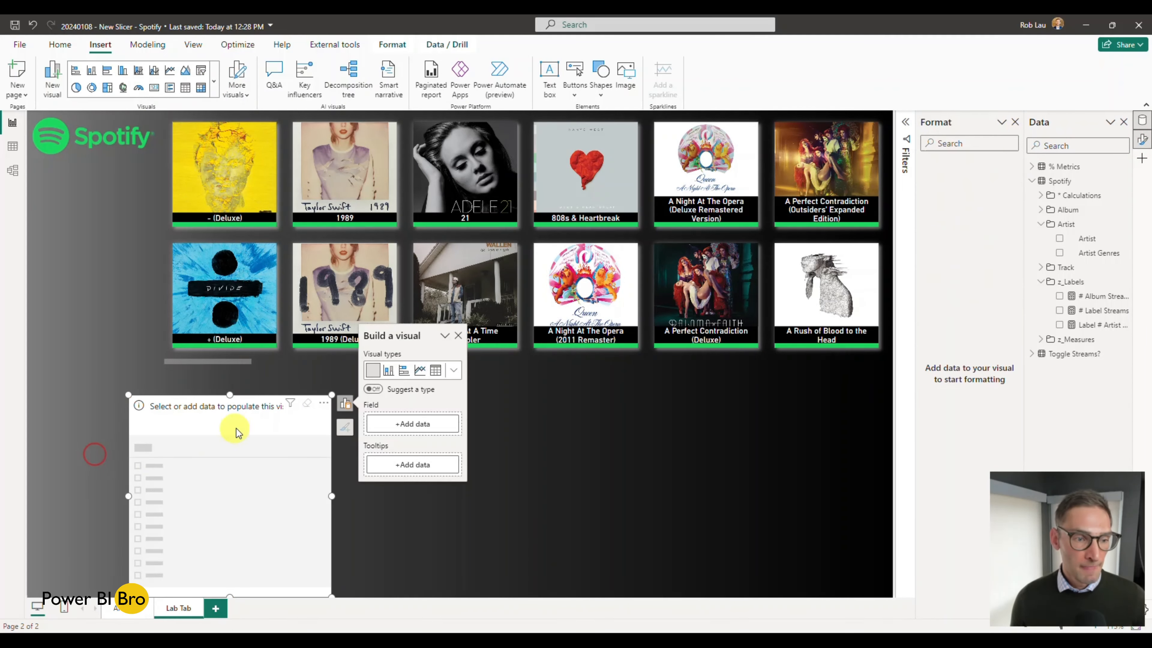
pyautogui.moveTo(334, 495); pyautogui.dragTo(891, 495)
pyautogui.moveTo(510, 393); pyautogui.dragTo(515, 369)
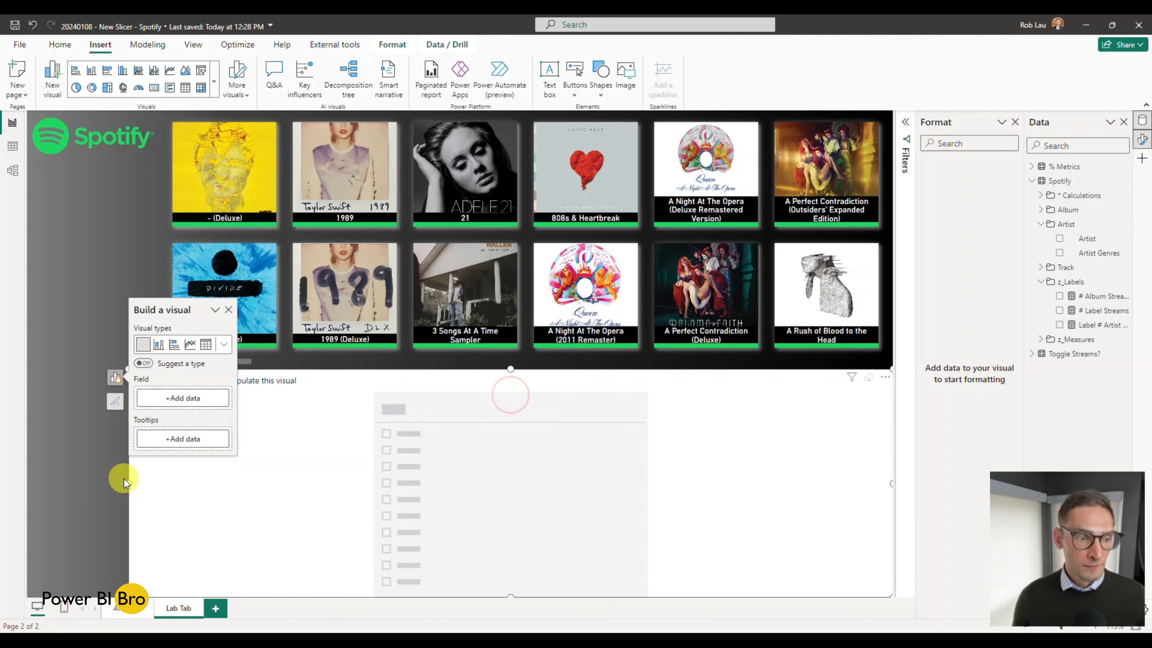
pyautogui.moveTo(128, 481); pyautogui.dragTo(161, 477)
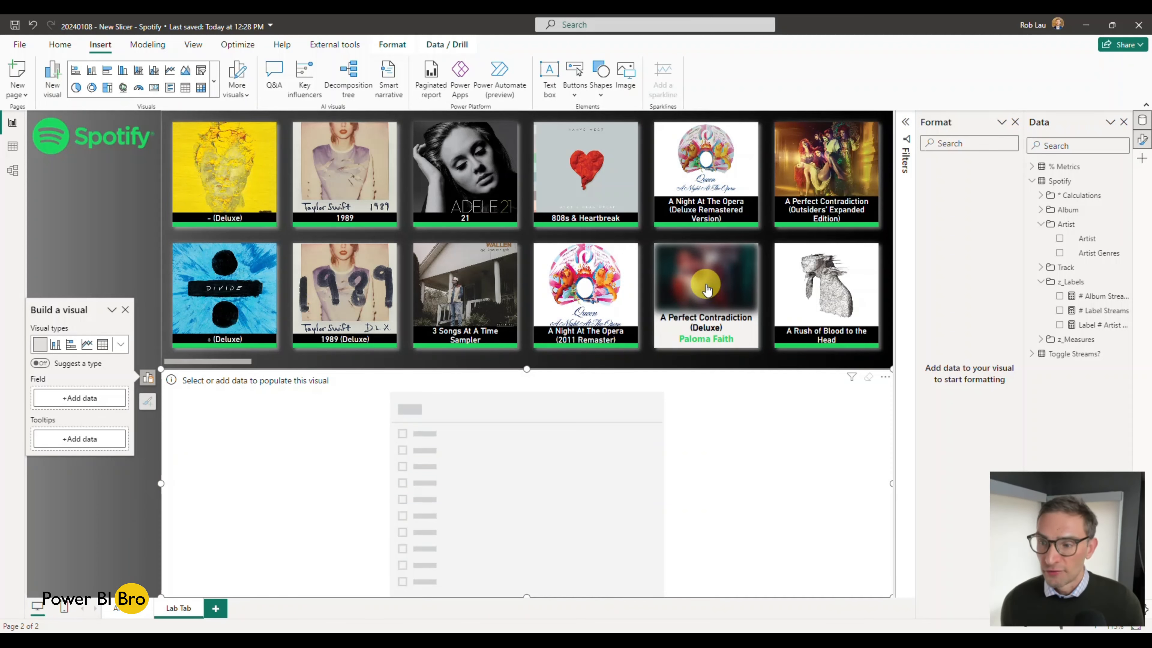
# Step: Add the Album field to the new slicer and lay out its cards in 2 rows and 6 columns
pyautogui.click(1040, 212)
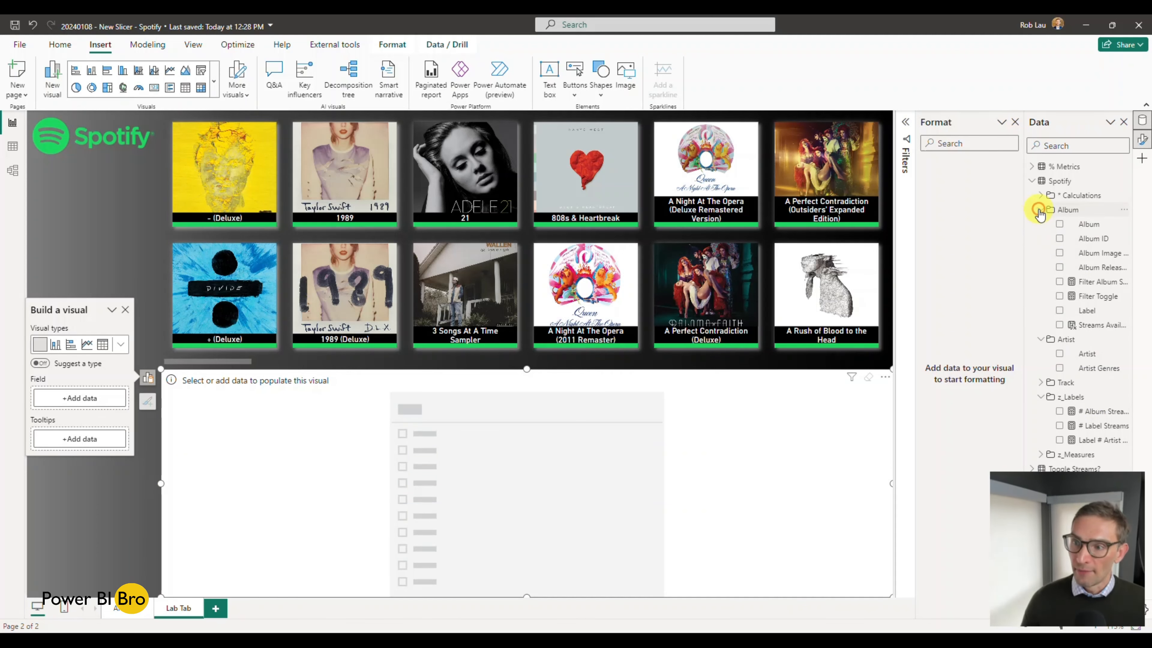
pyautogui.click(1058, 224)
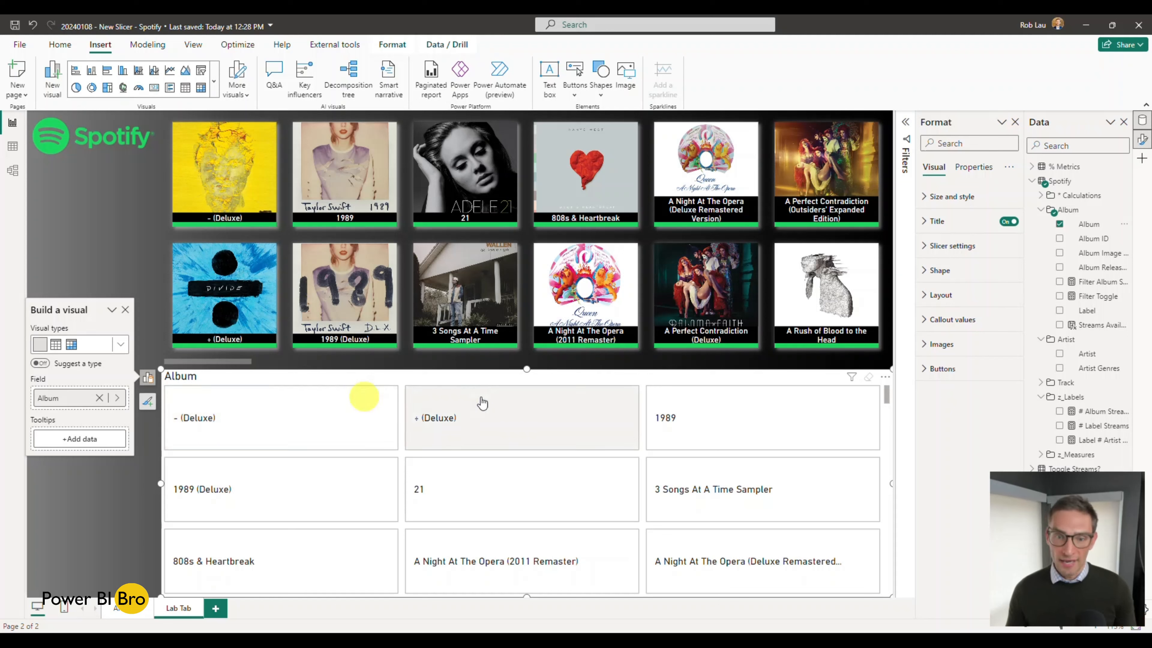
pyautogui.click(927, 295)
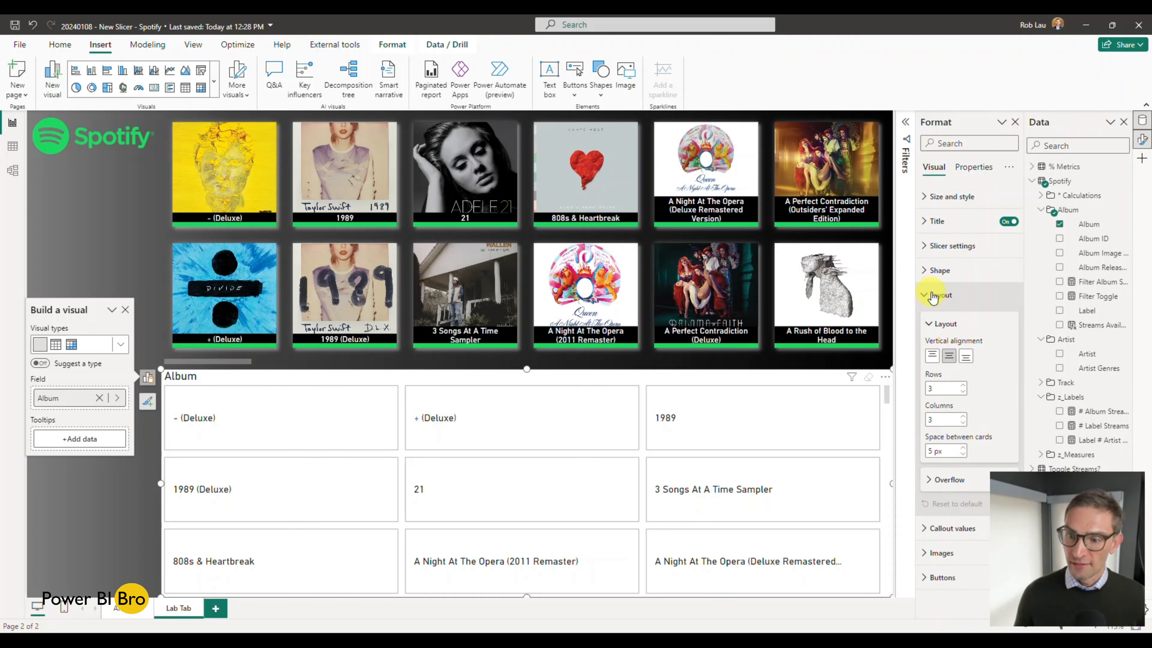
pyautogui.click(962, 391)
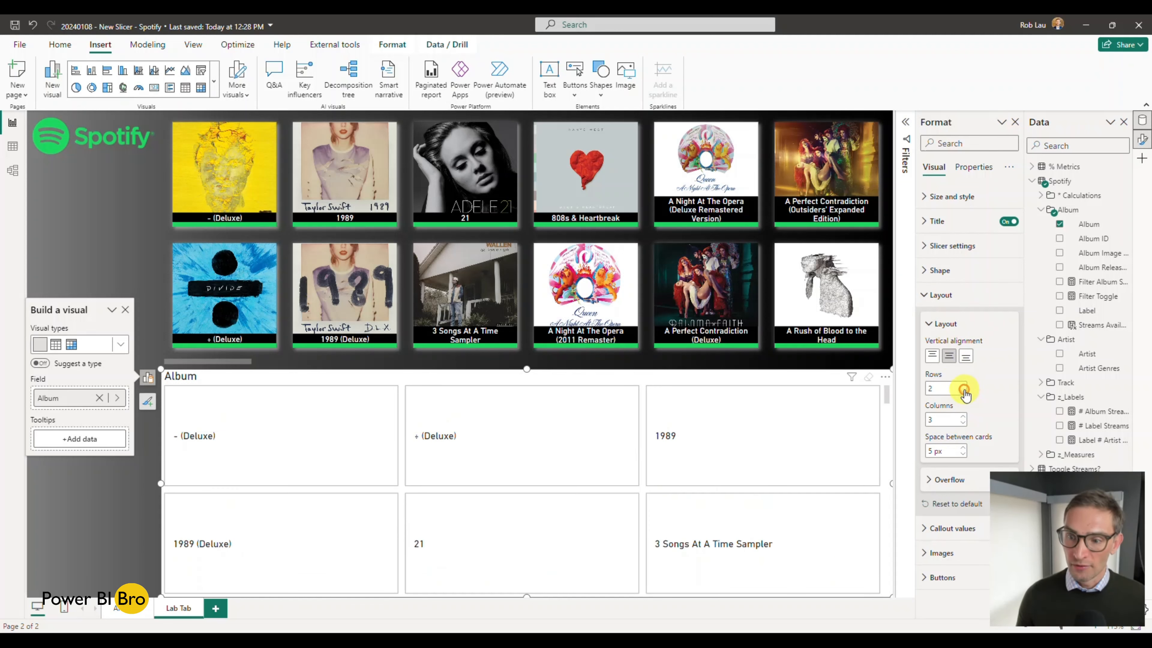
pyautogui.click(963, 417)
pyautogui.click(963, 416)
pyautogui.click(963, 416)
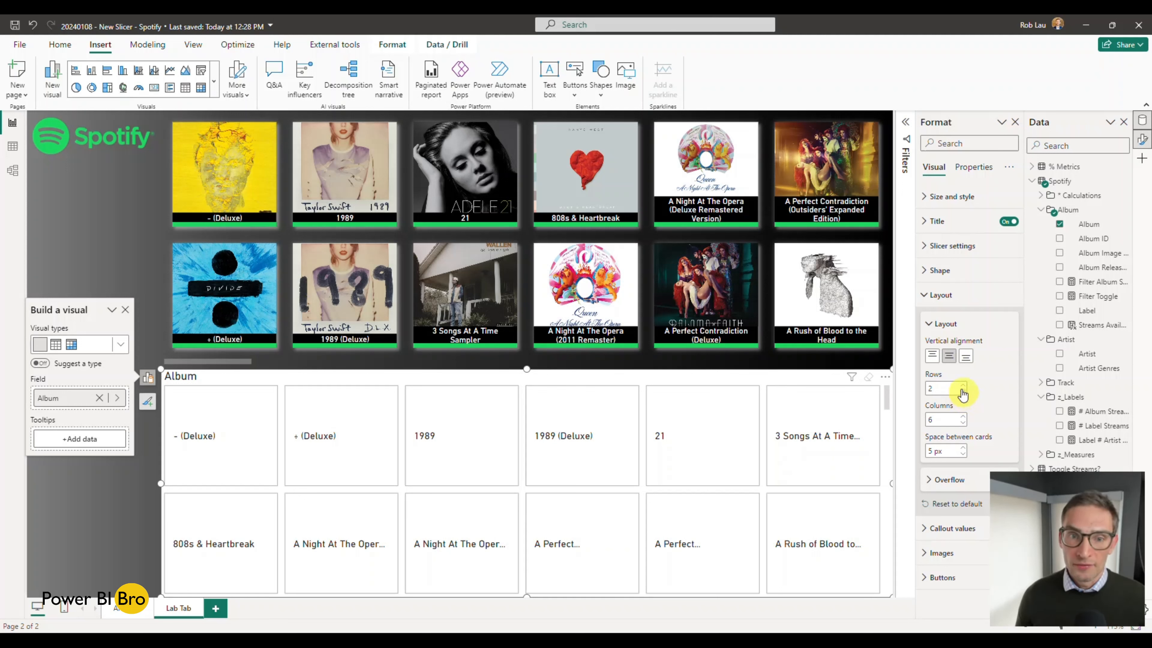
pyautogui.click(923, 297)
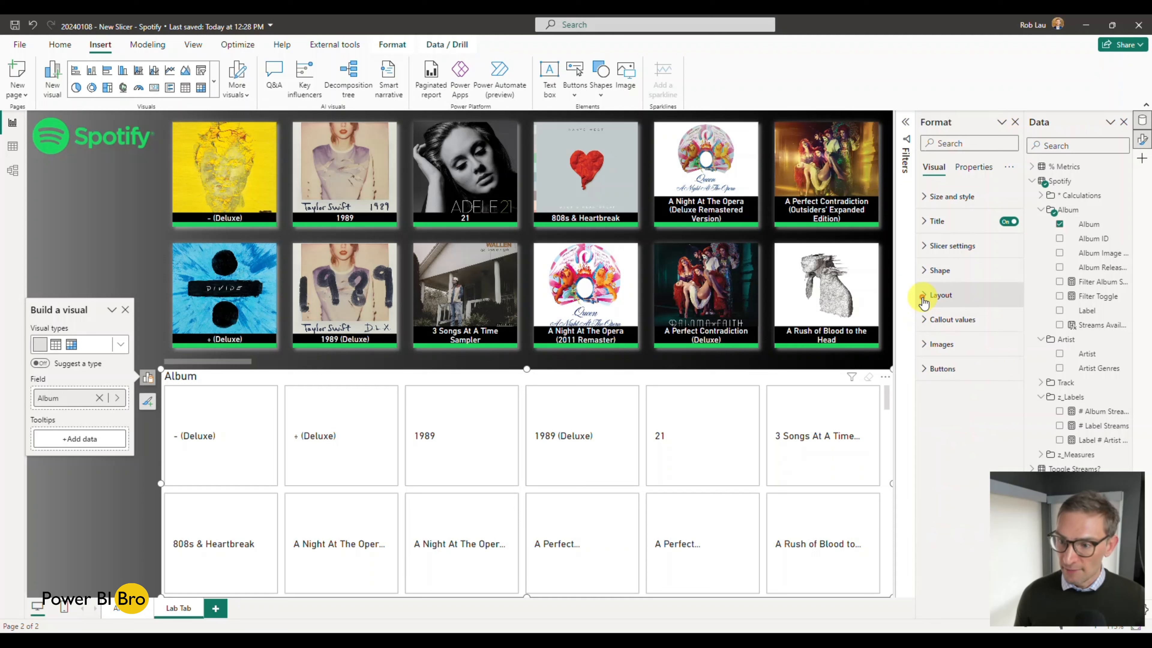
# Step: Turn off the new slicer's title and enable shadow and glow for its buttons in the Default state
pyautogui.click(1010, 222)
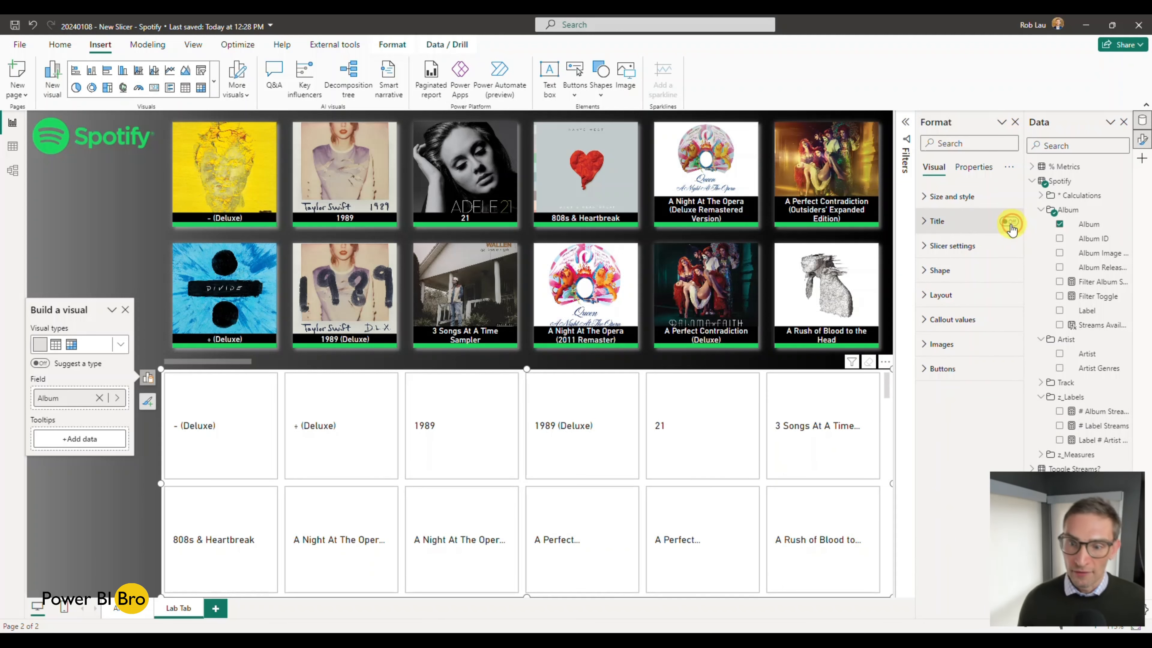
pyautogui.click(945, 369)
pyautogui.scroll(-1, 950, 374)
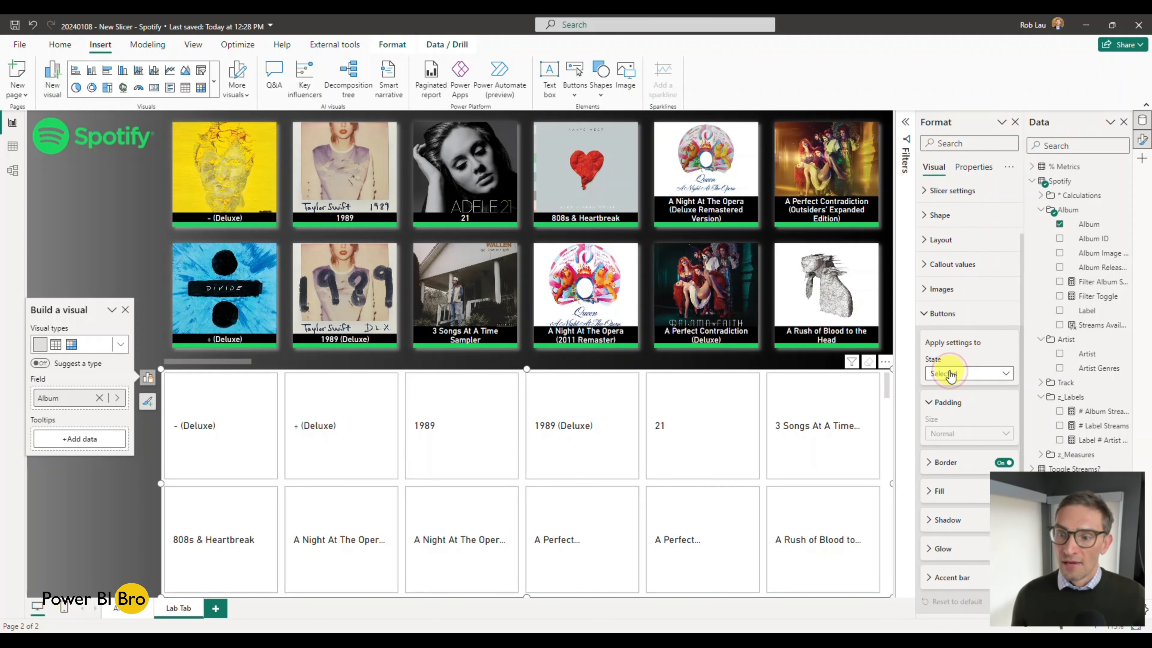
pyautogui.click(972, 372)
pyautogui.click(960, 389)
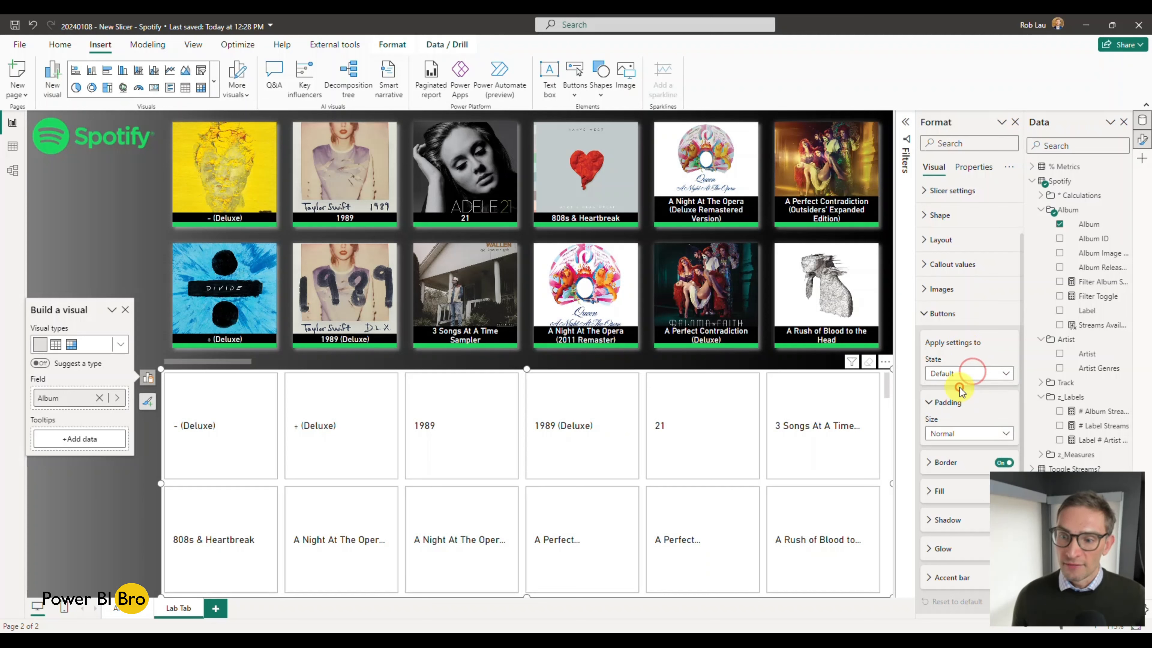
pyautogui.click(979, 520)
pyautogui.click(927, 578)
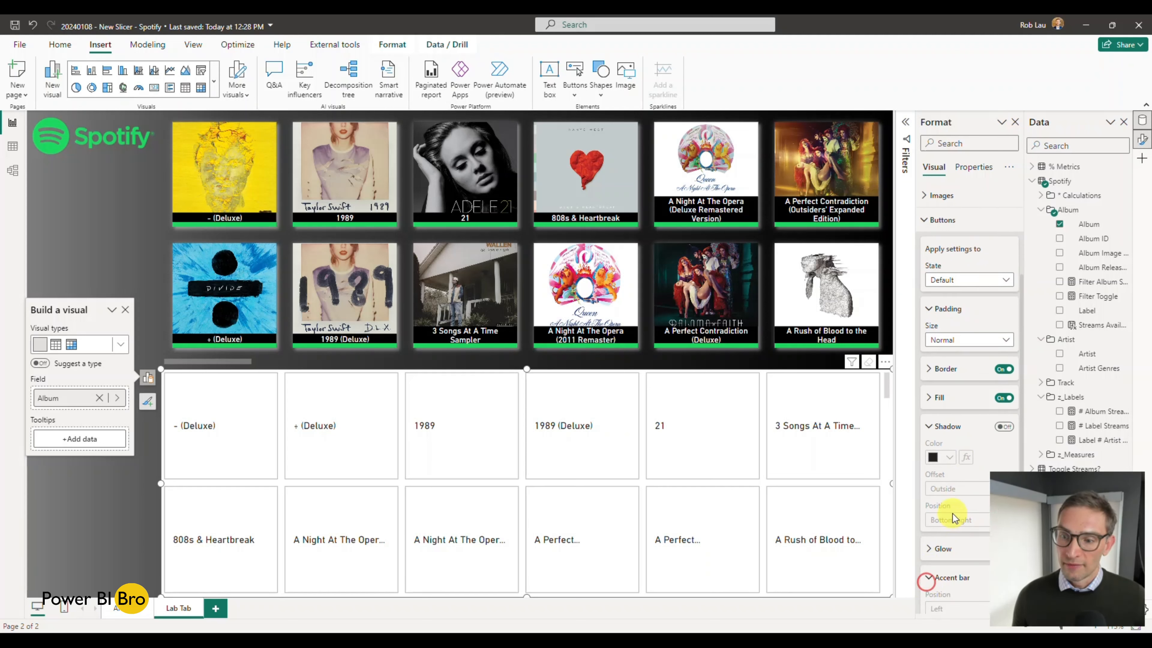
pyautogui.scroll(-2, 962, 454)
pyautogui.click(1003, 295)
pyautogui.click(1003, 417)
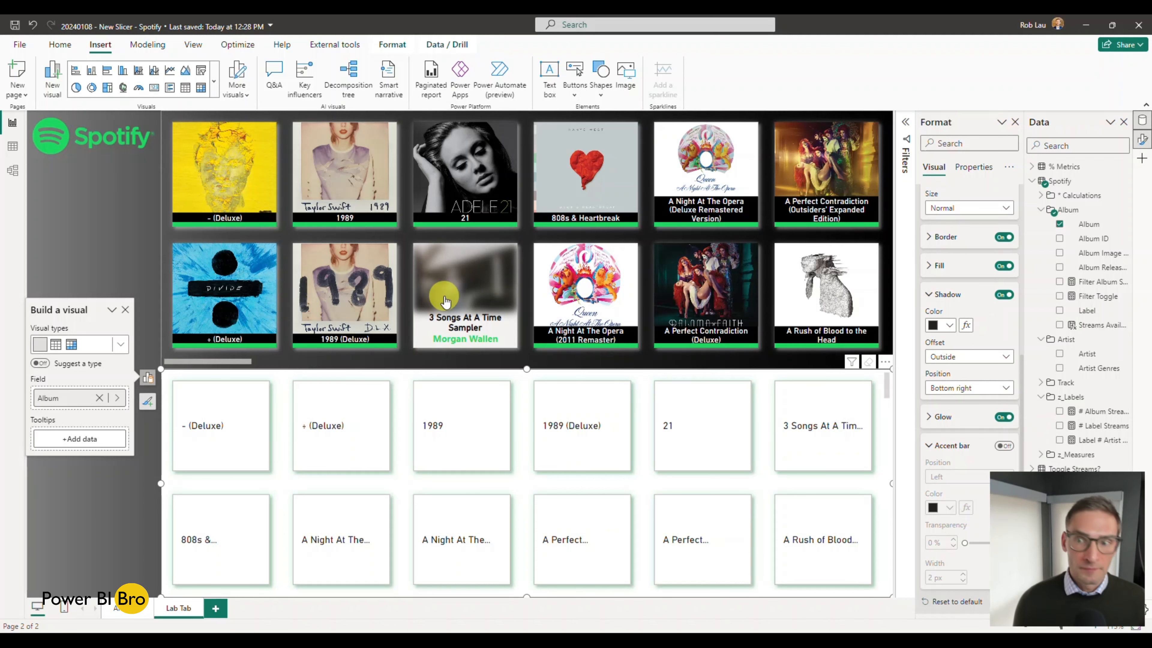
# Step: Set the button padding of the new album slicer to Narrow, matching the finished slicer above
pyautogui.scroll(5, 967, 293)
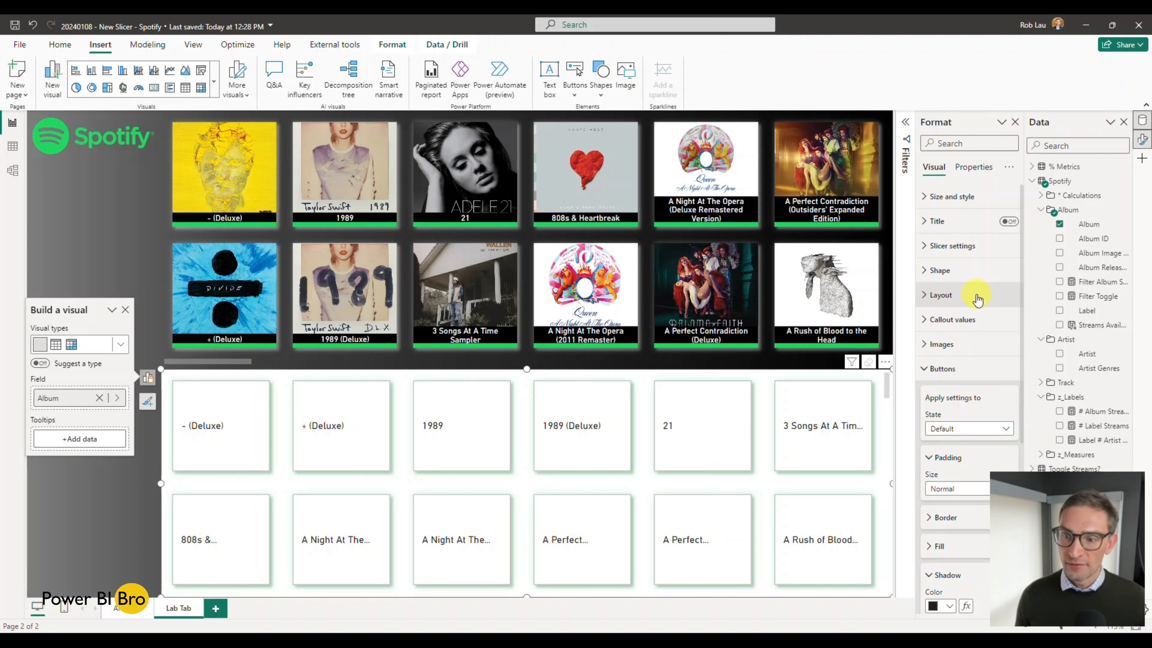
pyautogui.scroll(-3, 934, 363)
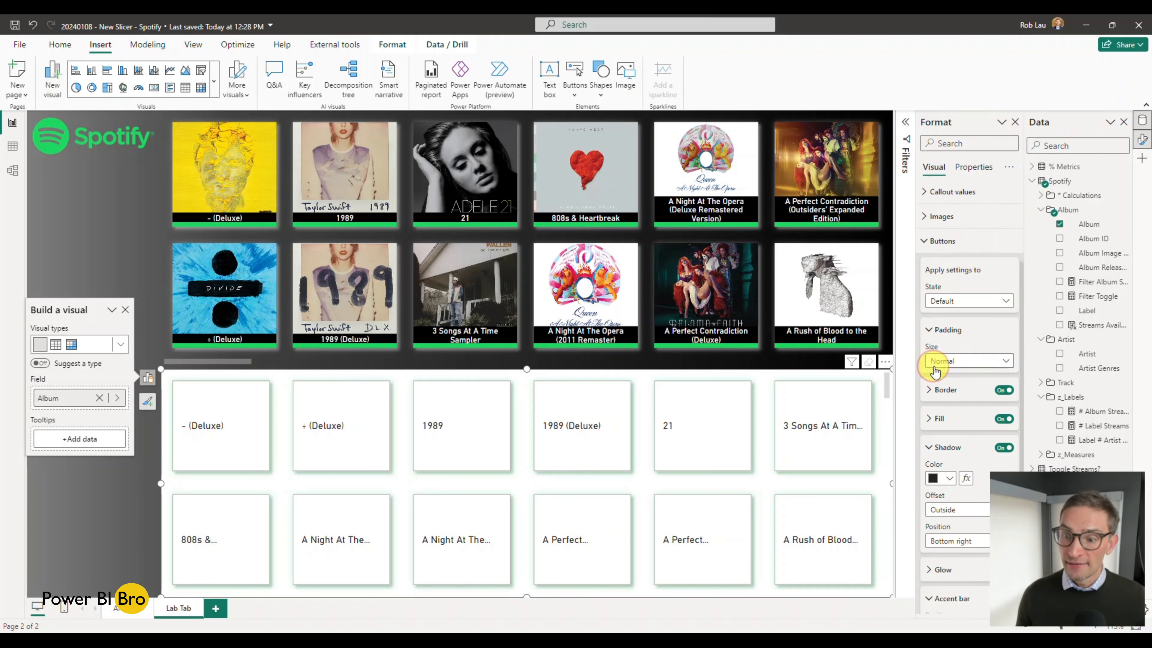
pyautogui.scroll(-2, 930, 383)
pyautogui.click(935, 382)
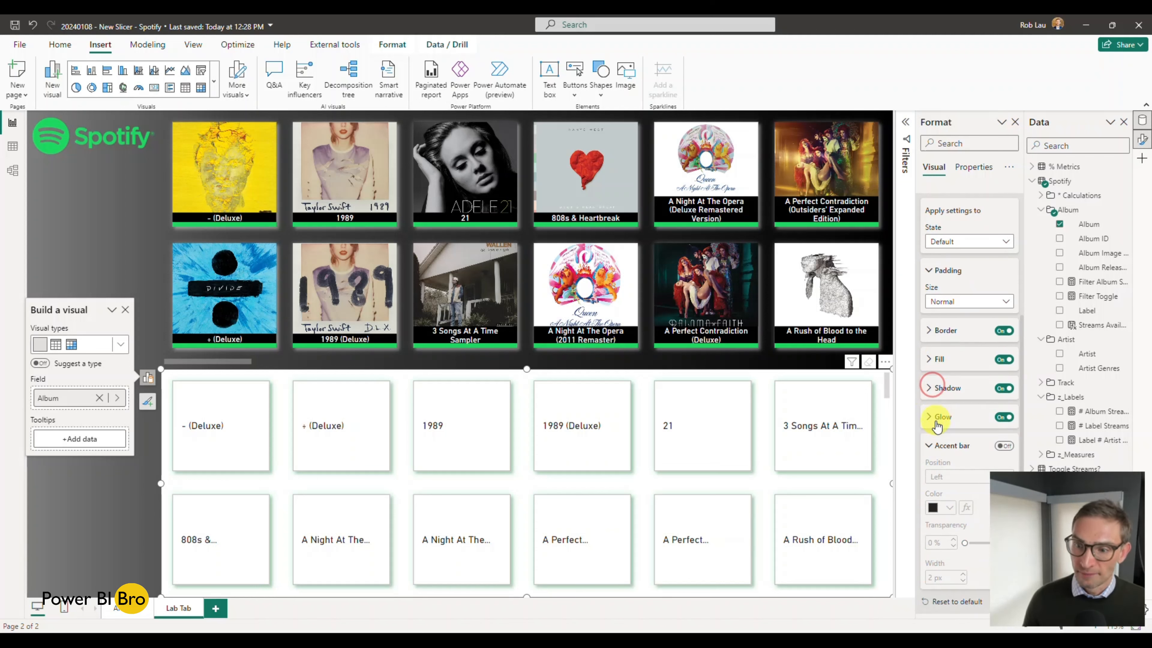
pyautogui.scroll(5, 936, 431)
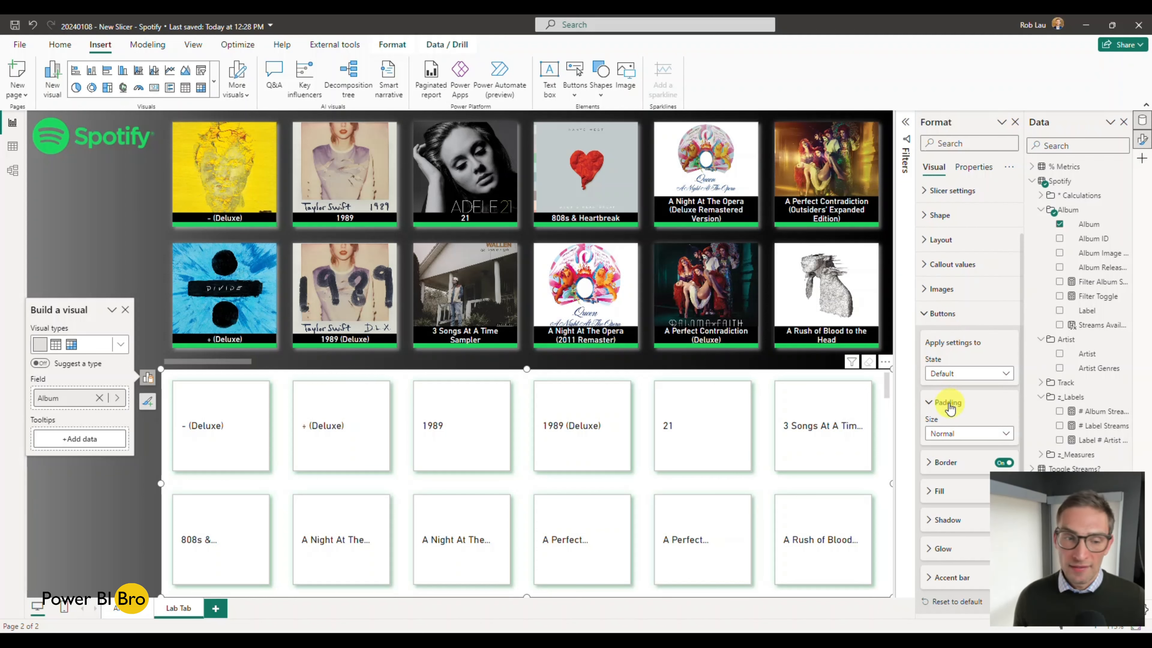
pyautogui.click(301, 358)
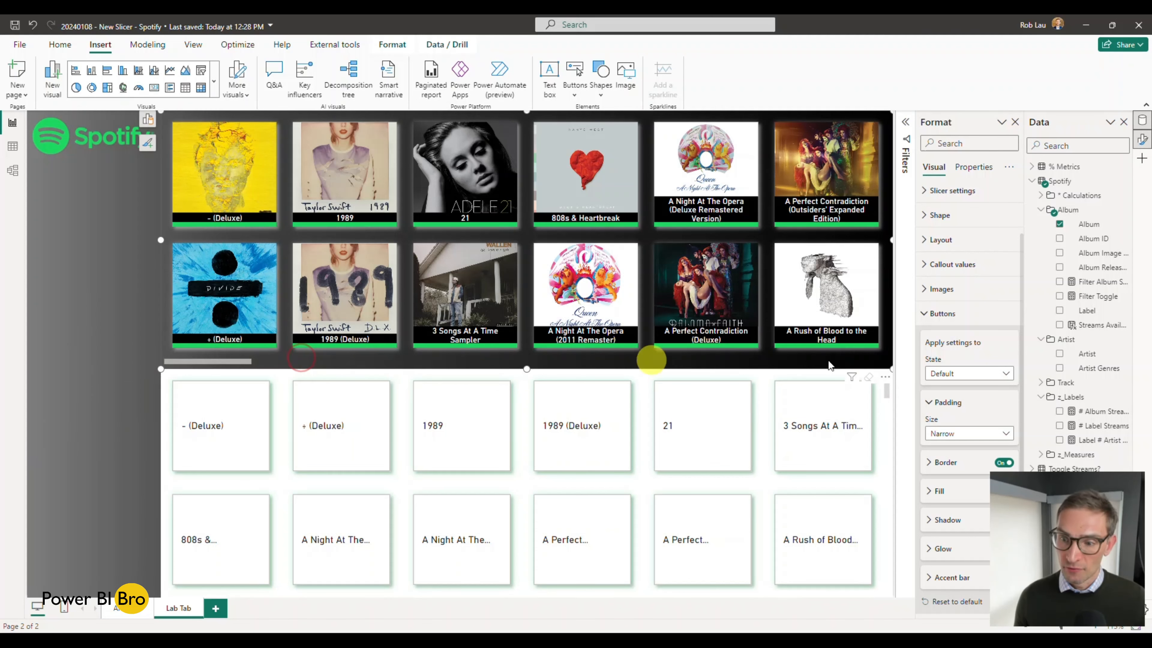
pyautogui.click(168, 390)
pyautogui.click(993, 434)
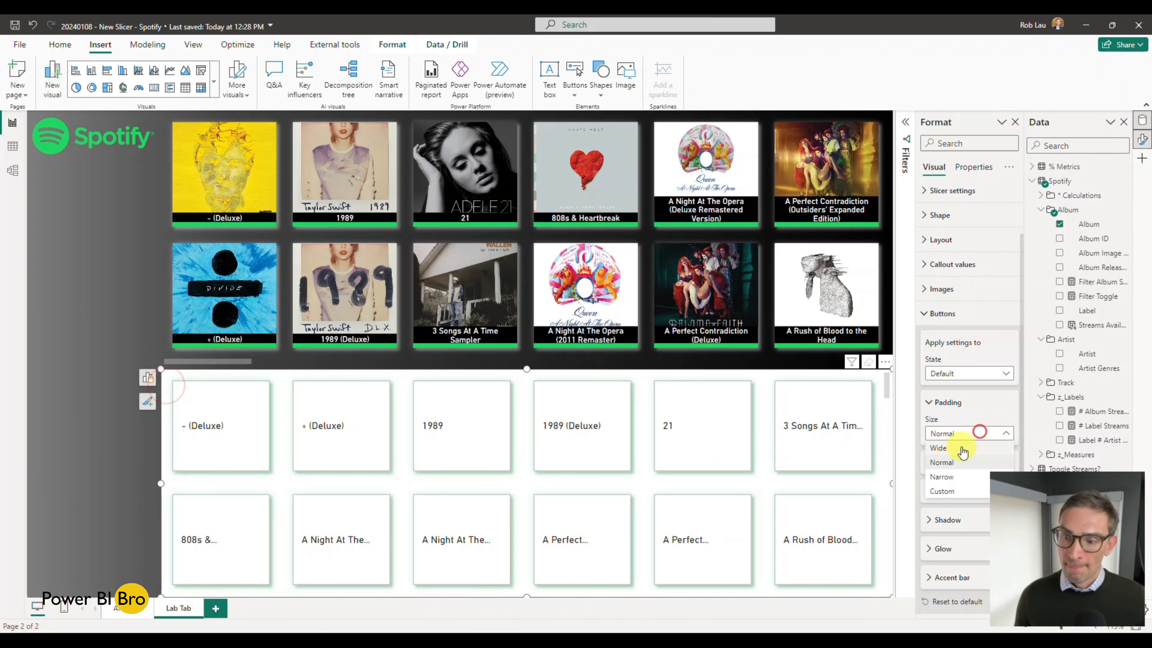
pyautogui.click(954, 480)
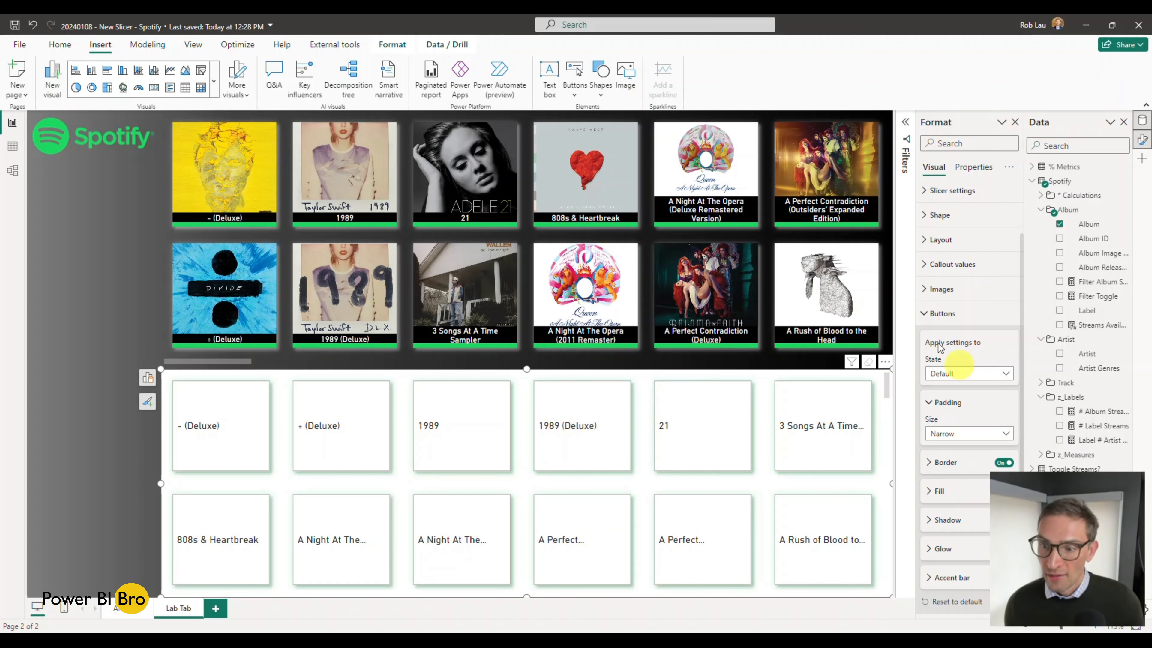
pyautogui.click(927, 315)
# Step: Set the space between cards in the new slicer's layout to 0 px, as in the finished slicer
pyautogui.click(925, 255)
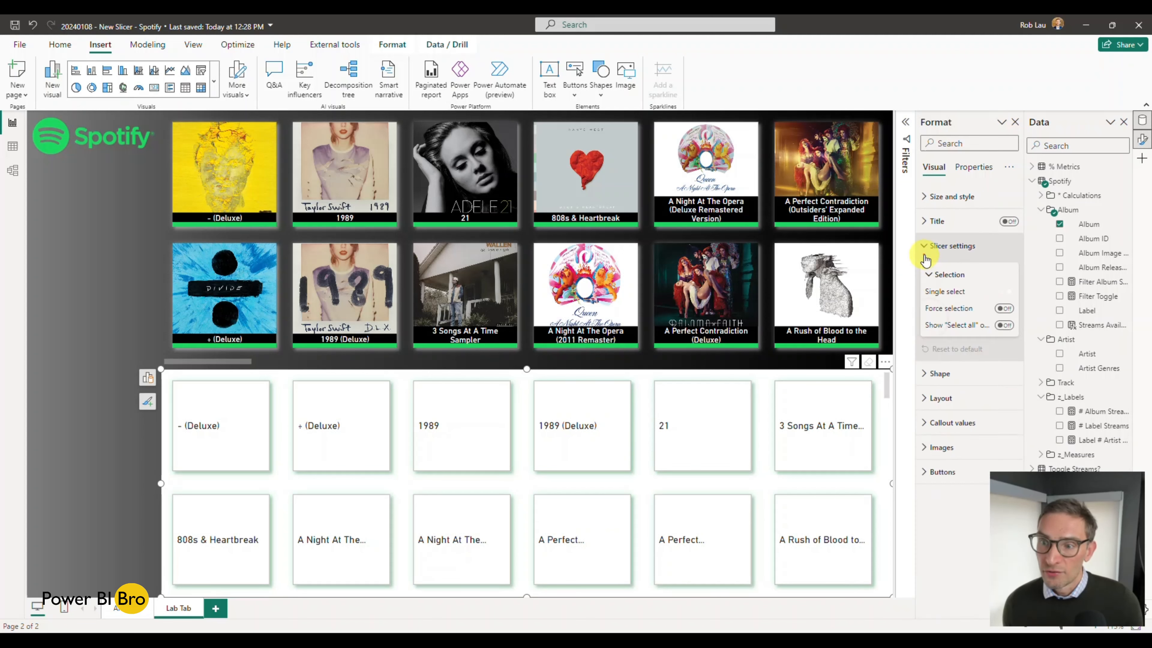
pyautogui.click(925, 256)
pyautogui.click(928, 295)
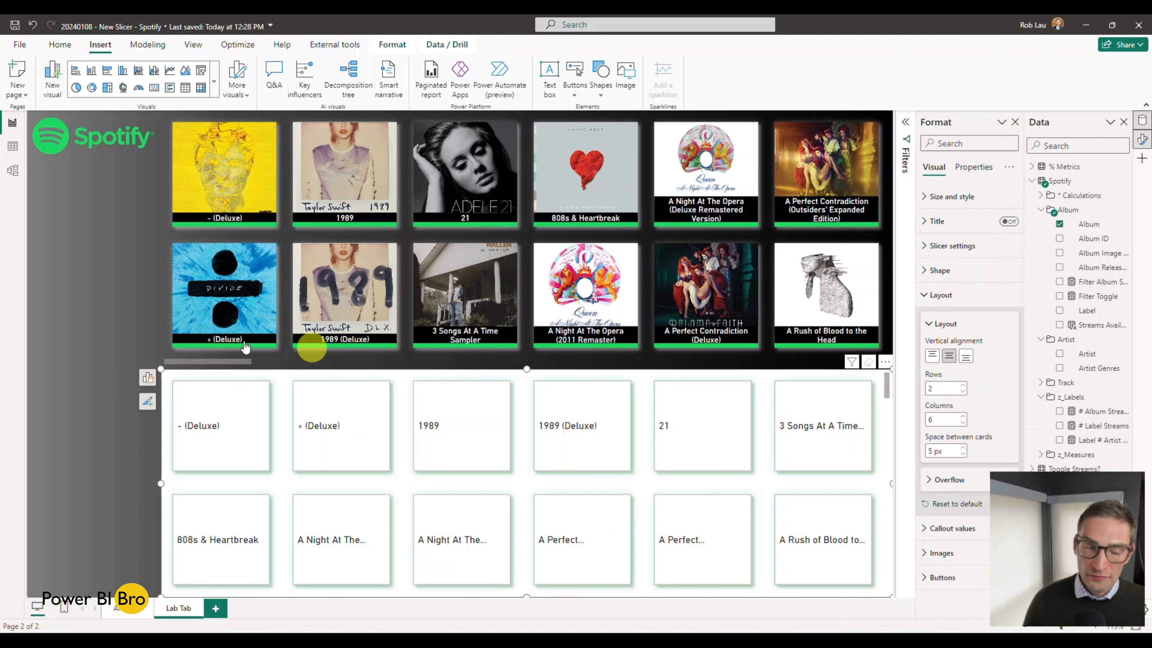
pyautogui.click(169, 324)
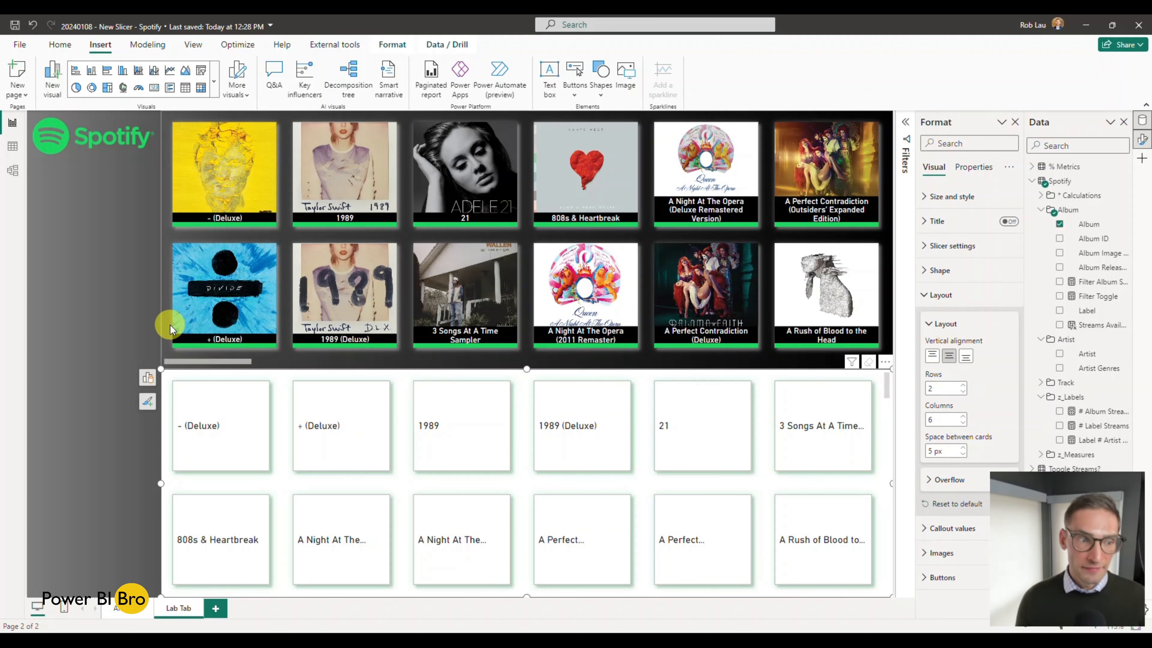
pyautogui.click(165, 394)
pyautogui.click(962, 454)
pyautogui.click(963, 454)
pyautogui.click(962, 453)
pyautogui.click(962, 453)
pyautogui.click(962, 454)
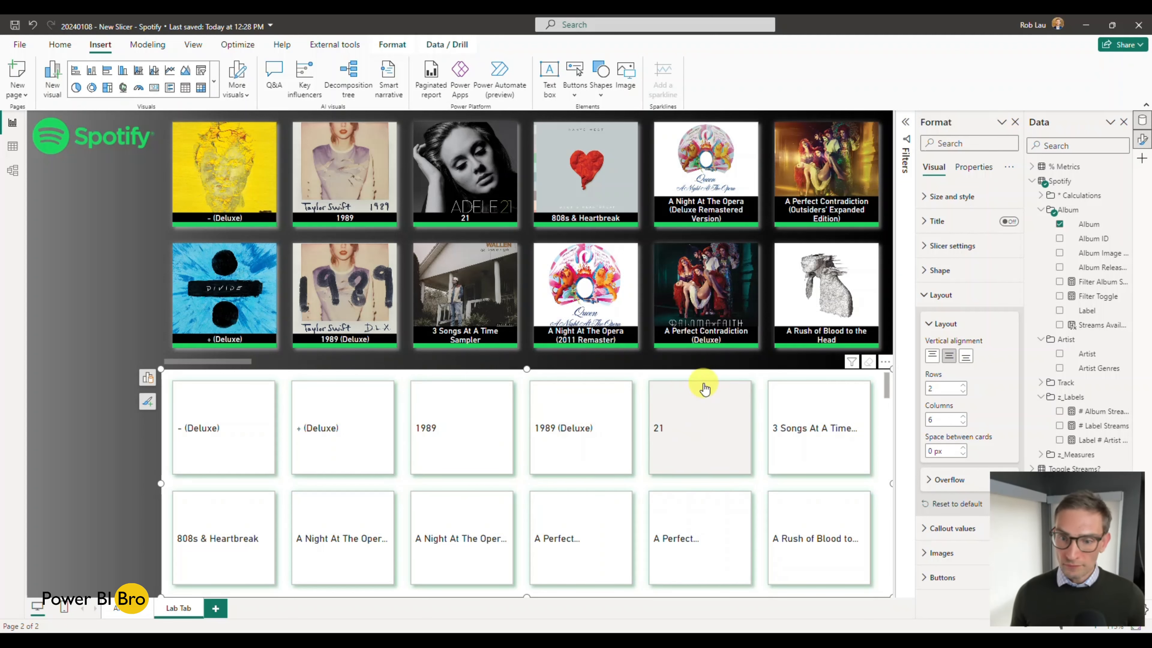
pyautogui.click(923, 295)
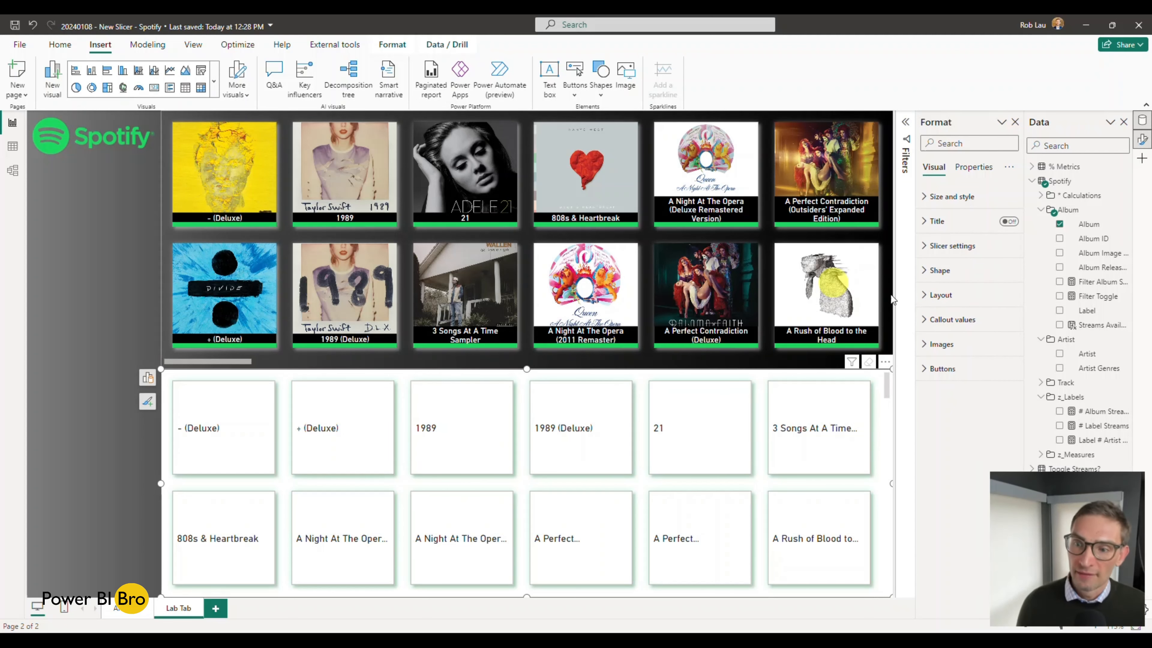
# Step: Make room for the full field names and check the data category of the Album Image URL column
pyautogui.click(928, 347)
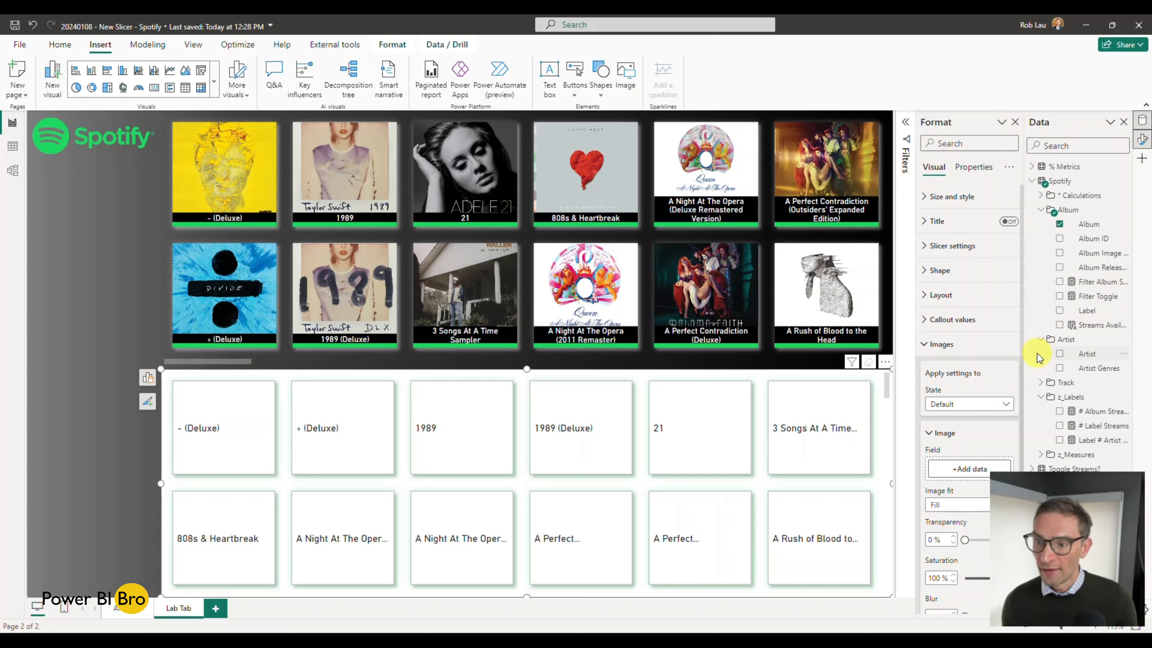
pyautogui.click(1041, 339)
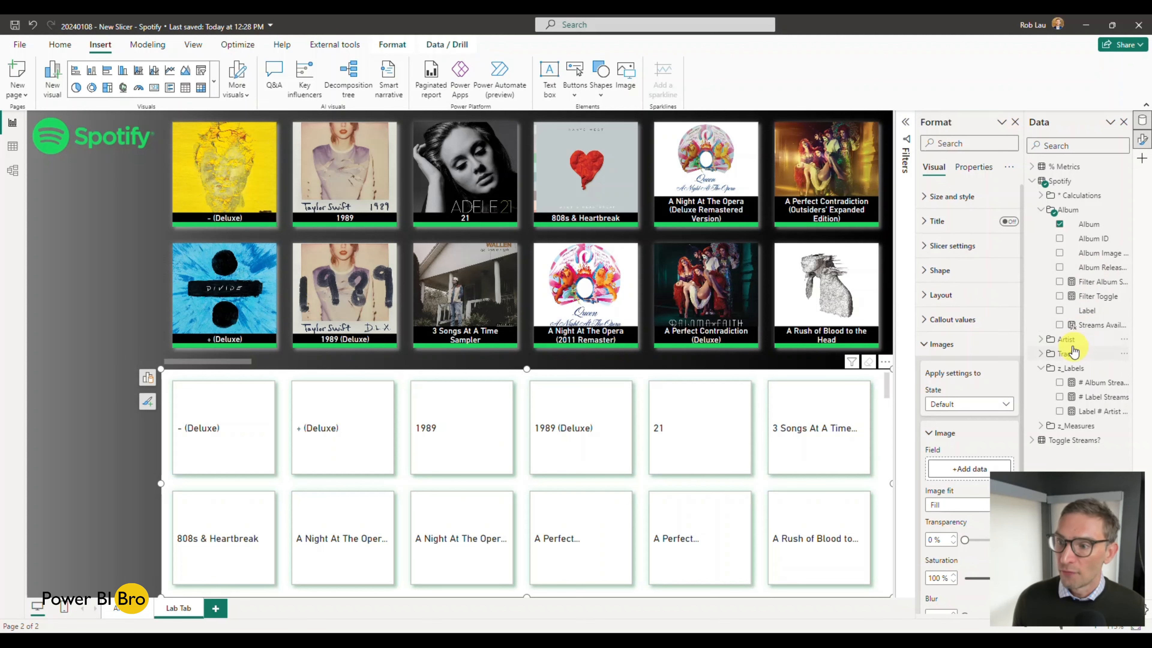
pyautogui.moveTo(1025, 304); pyautogui.dragTo(1007, 305)
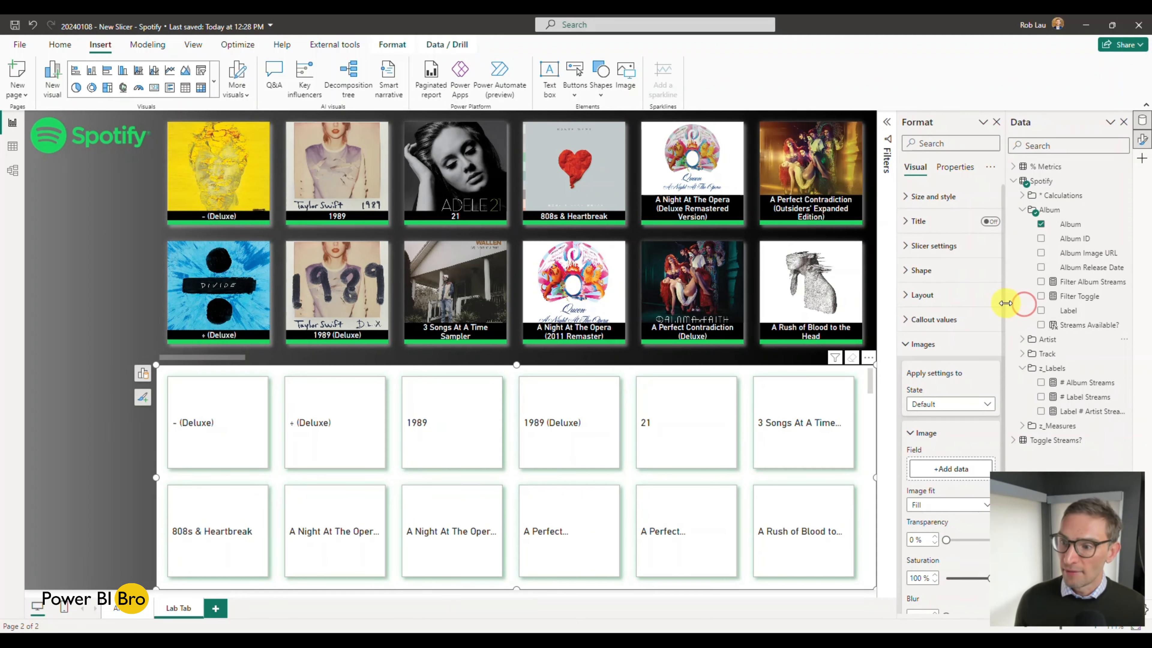
pyautogui.click(1081, 253)
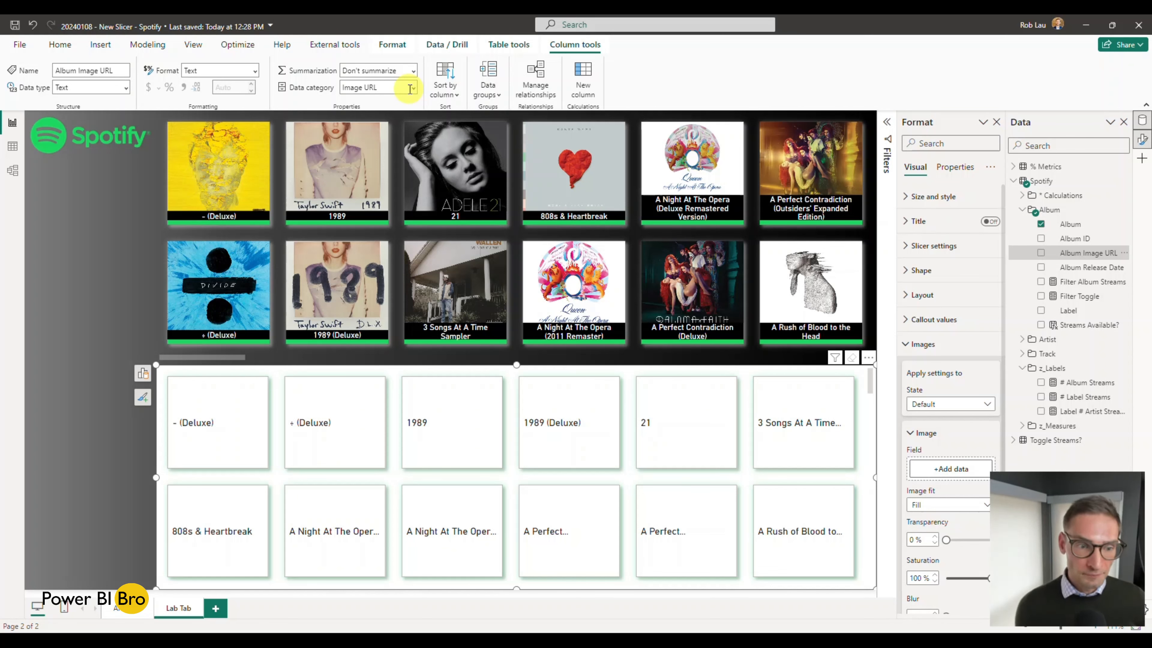
pyautogui.click(105, 406)
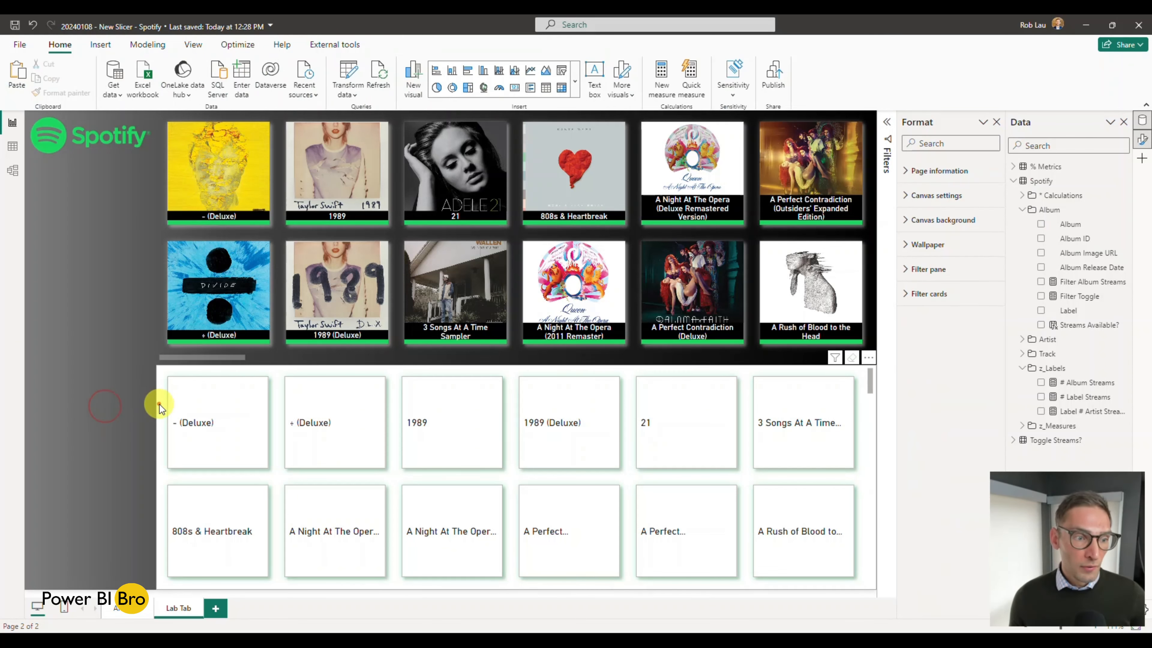
pyautogui.click(160, 404)
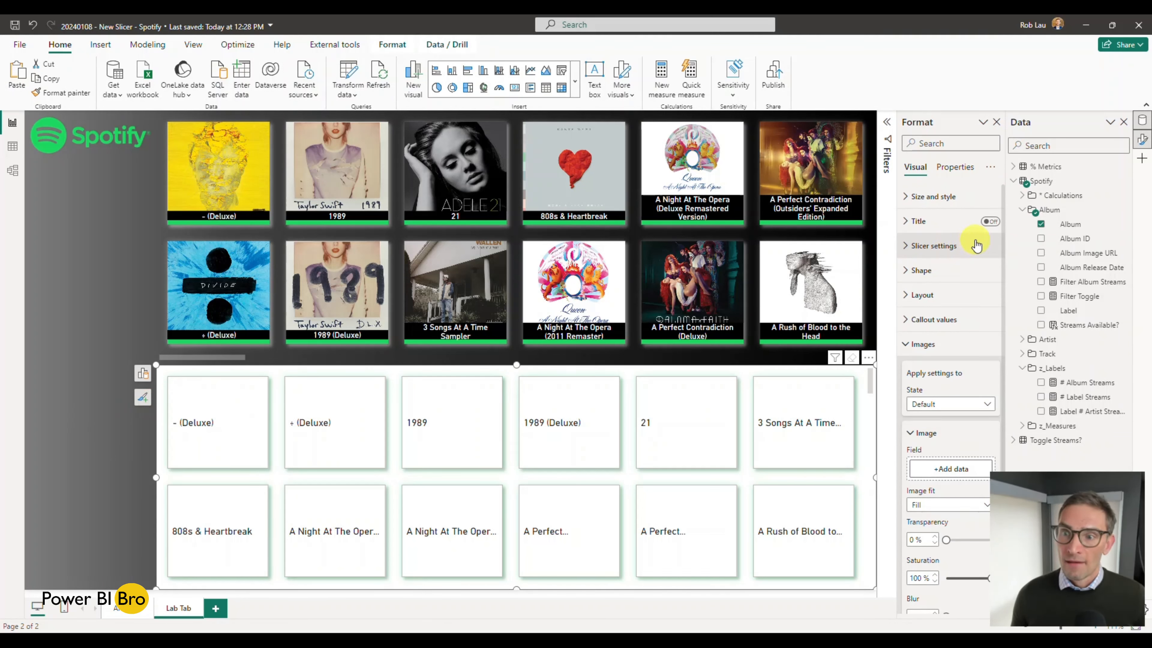
# Step: Turn off the background of the new album slicer
pyautogui.click(916, 197)
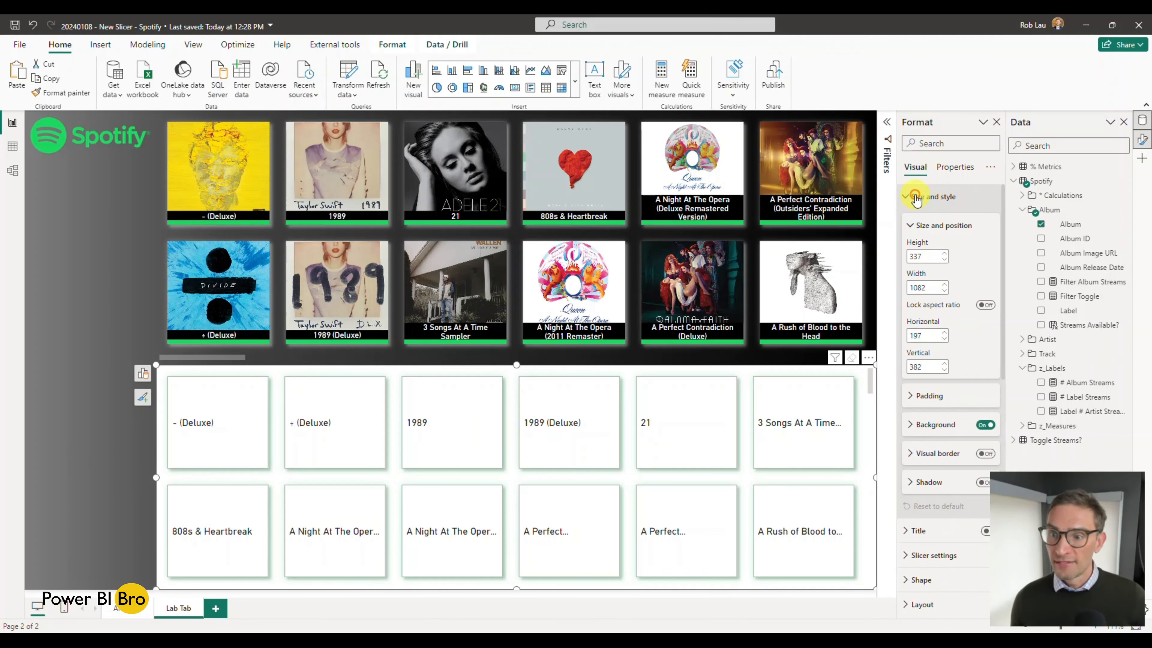
pyautogui.click(983, 424)
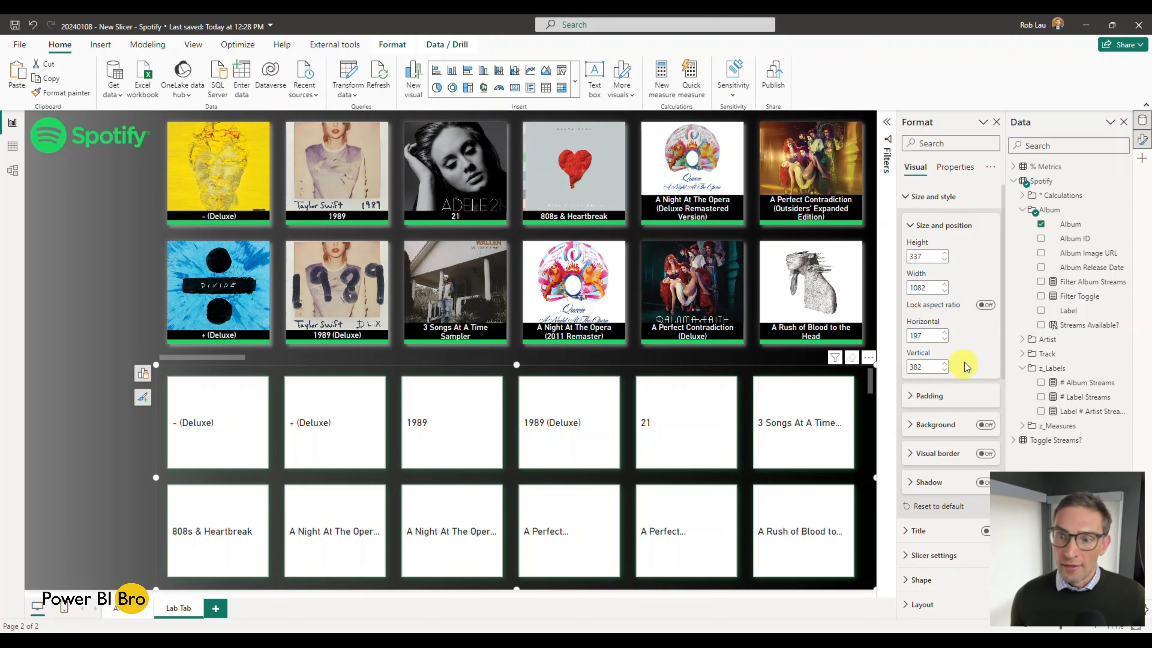
pyautogui.click(915, 198)
# Step: Use Album Image URL as the card image in the Default state and set the image fit to Normal
pyautogui.scroll(-3, 916, 205)
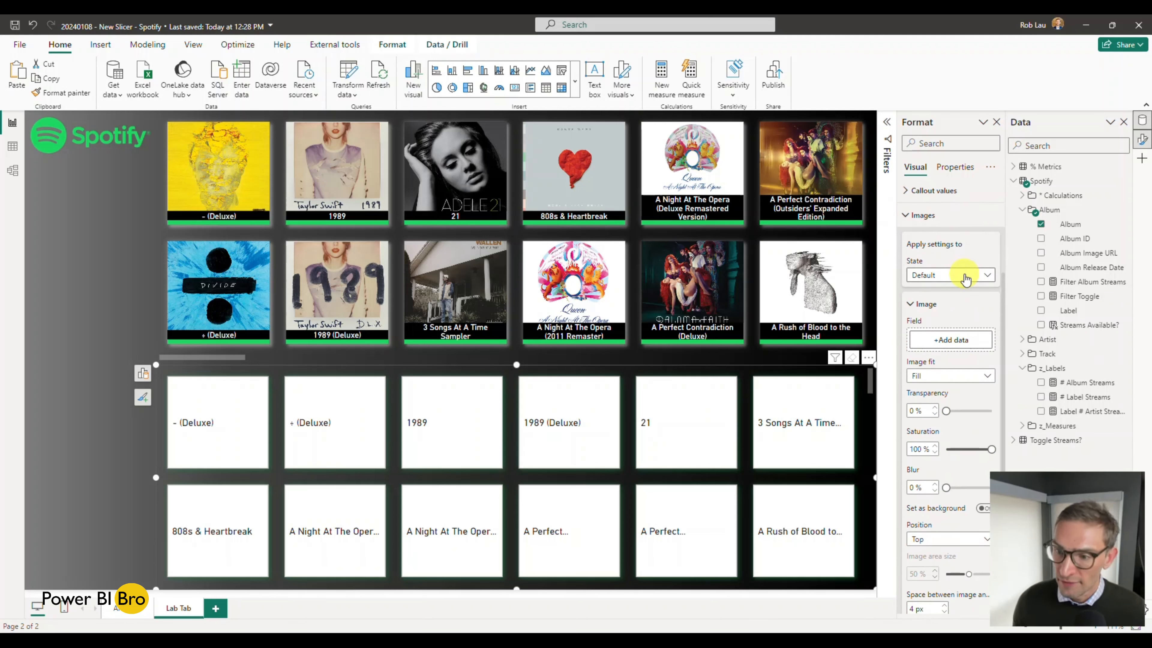
pyautogui.moveTo(1088, 253); pyautogui.dragTo(957, 340)
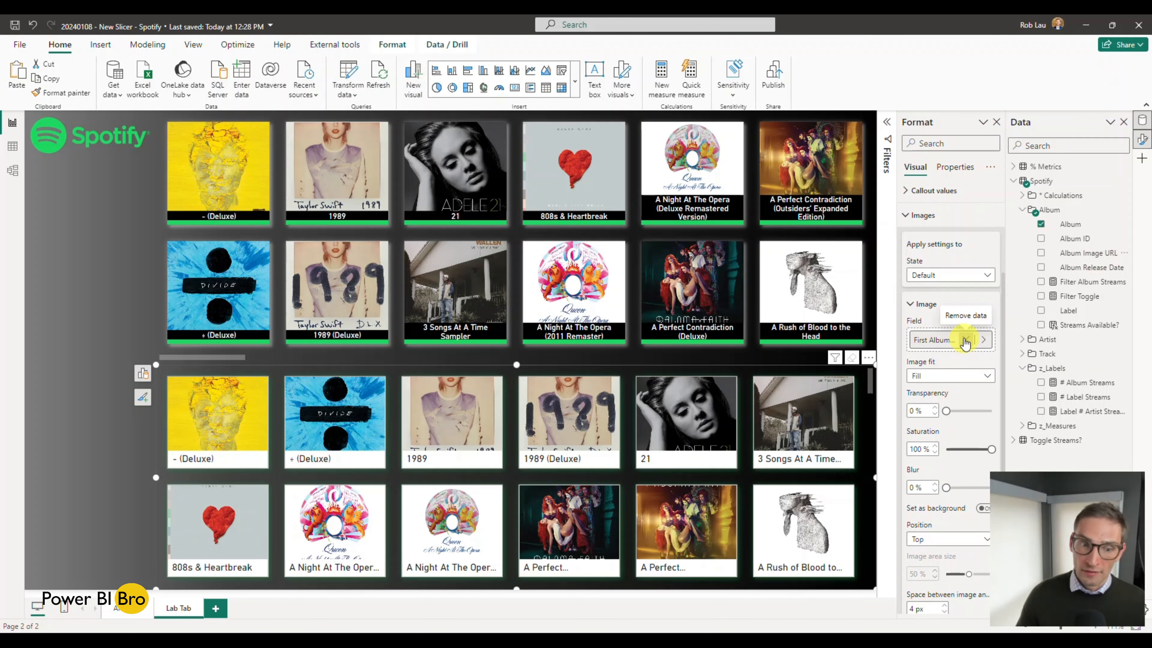
pyautogui.click(975, 375)
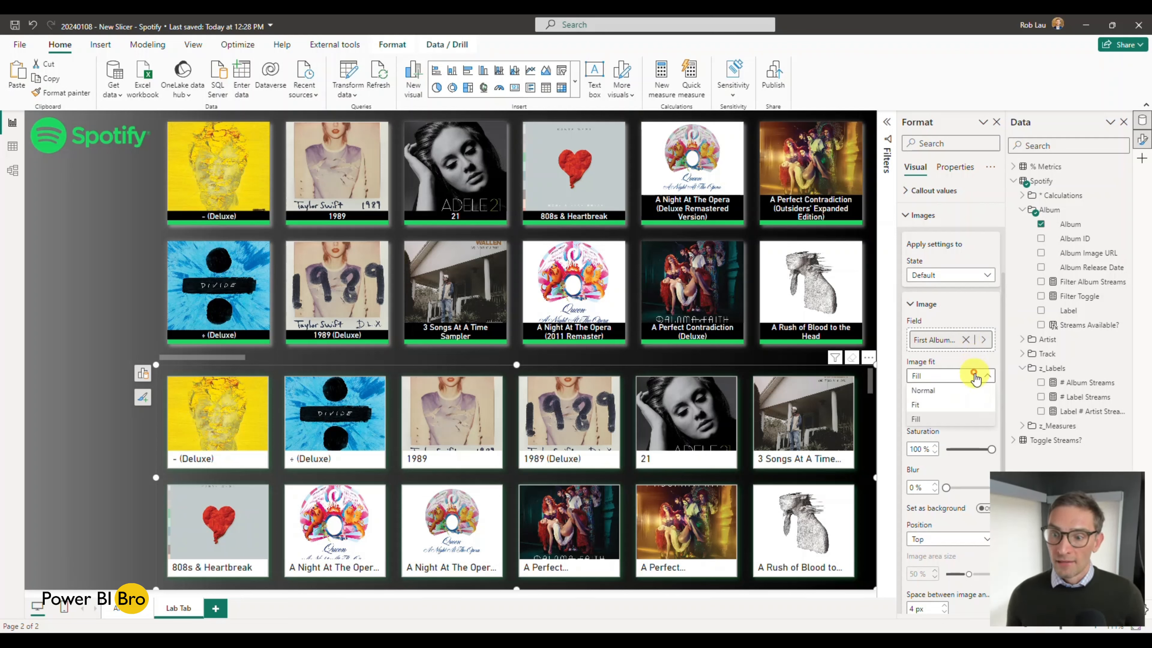
pyautogui.click(951, 391)
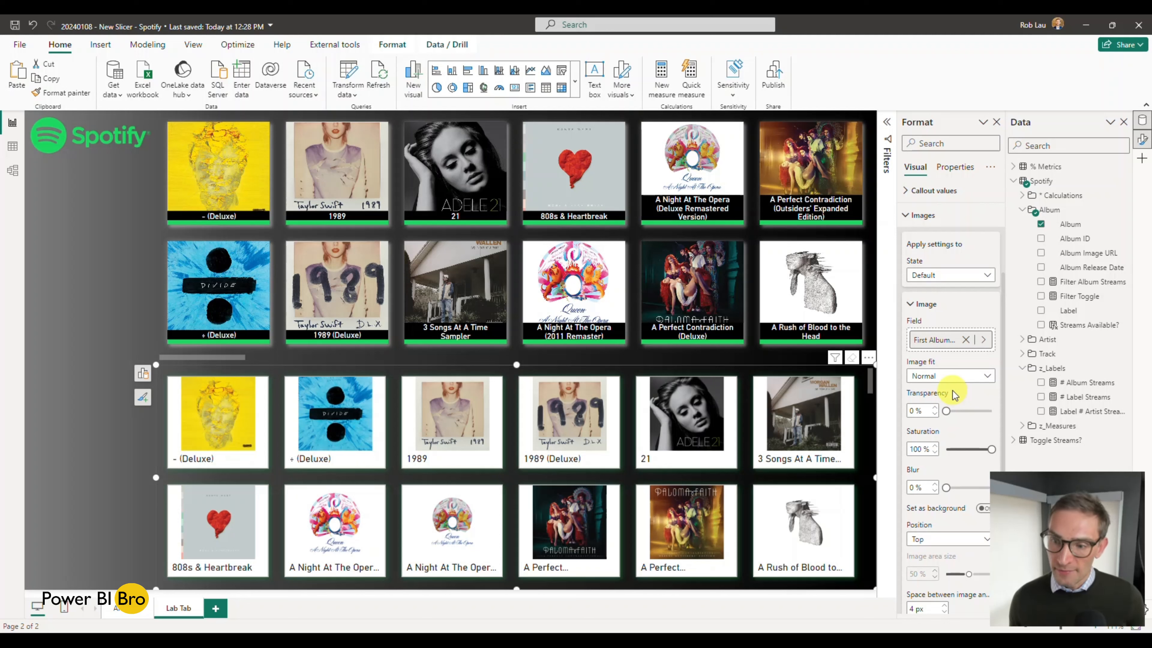
# Step: Try the Fit option for the album card images and set their image fit to Fill
pyautogui.click(935, 416)
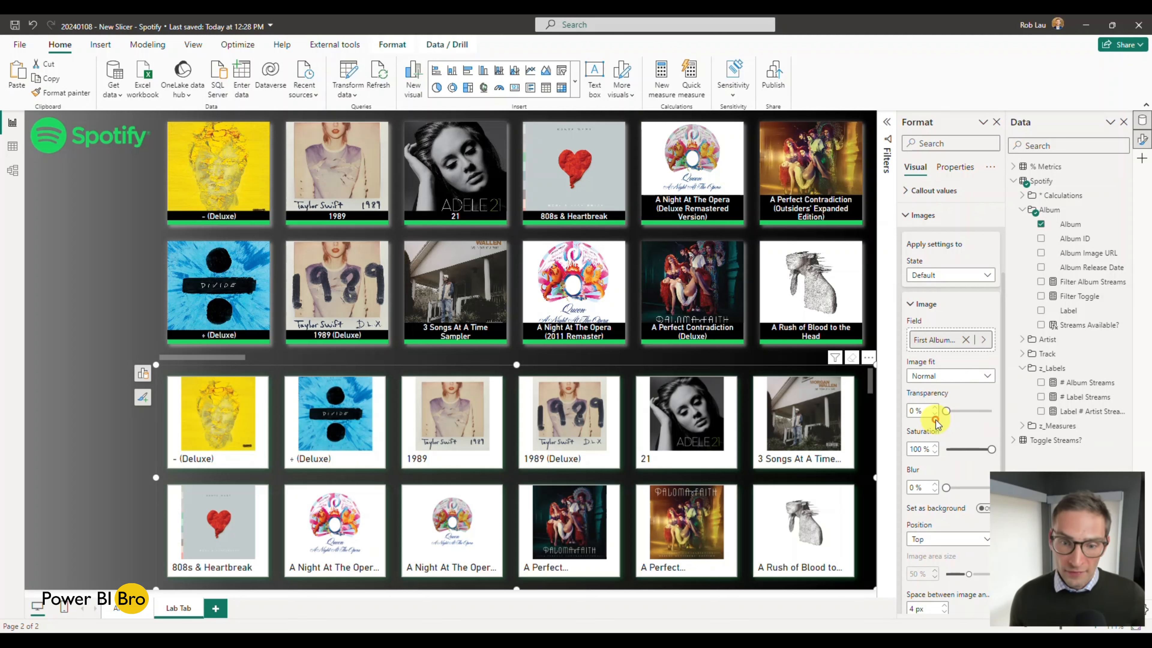
pyautogui.hotkey('ctrl', 'z')
pyautogui.click(946, 377)
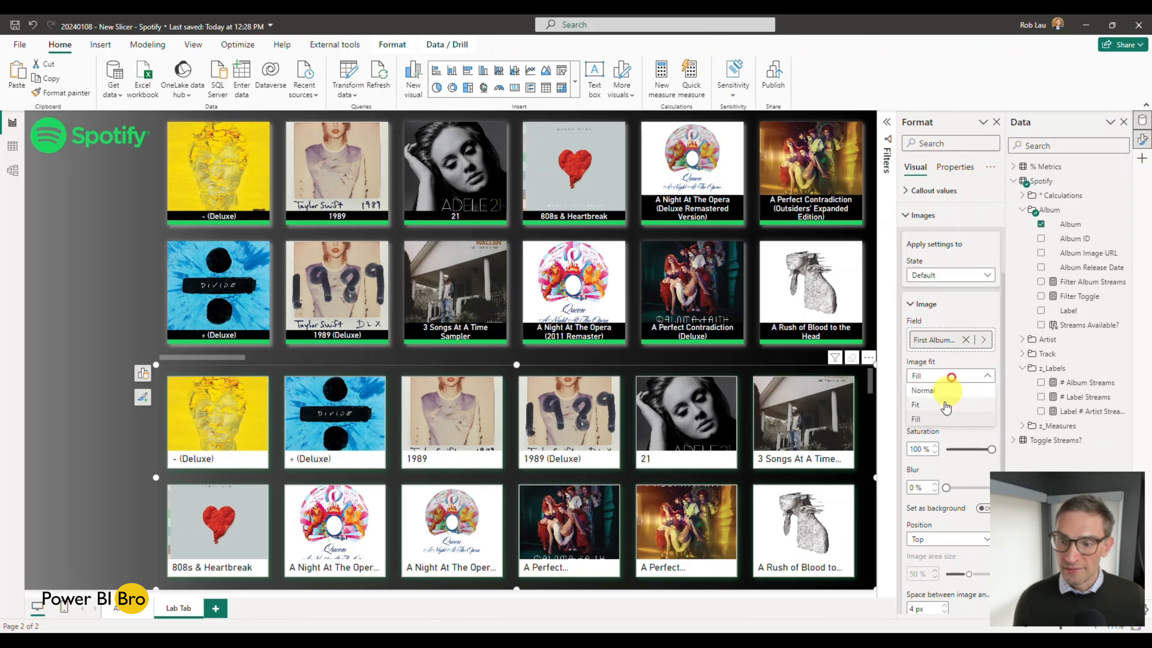
pyautogui.click(940, 403)
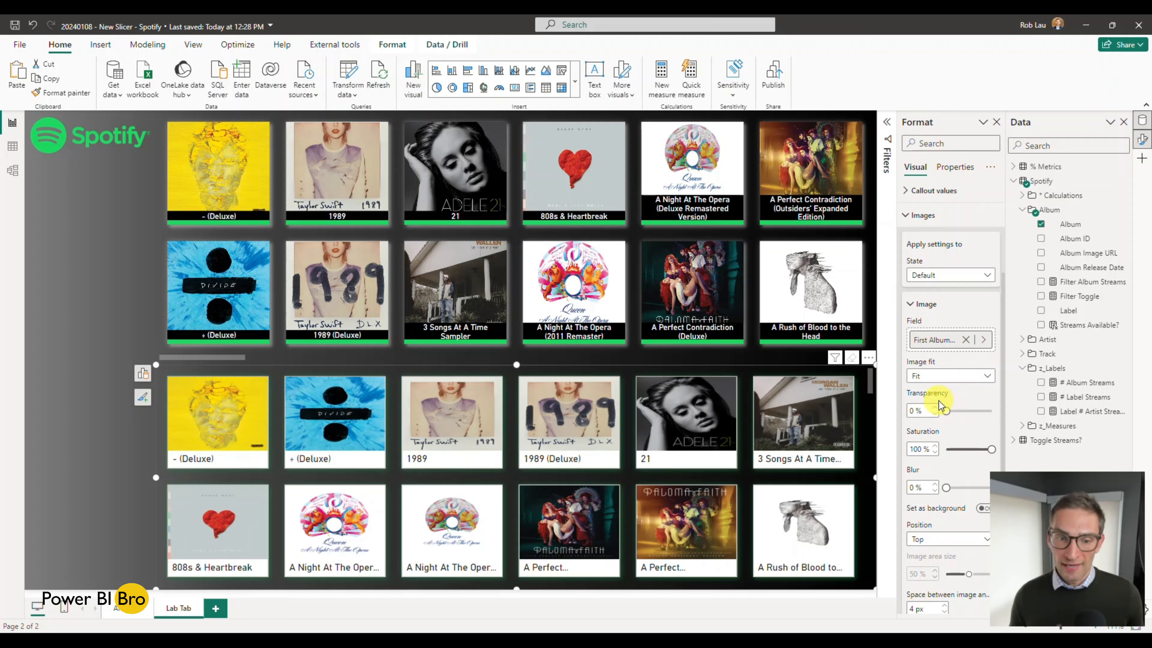
pyautogui.click(946, 377)
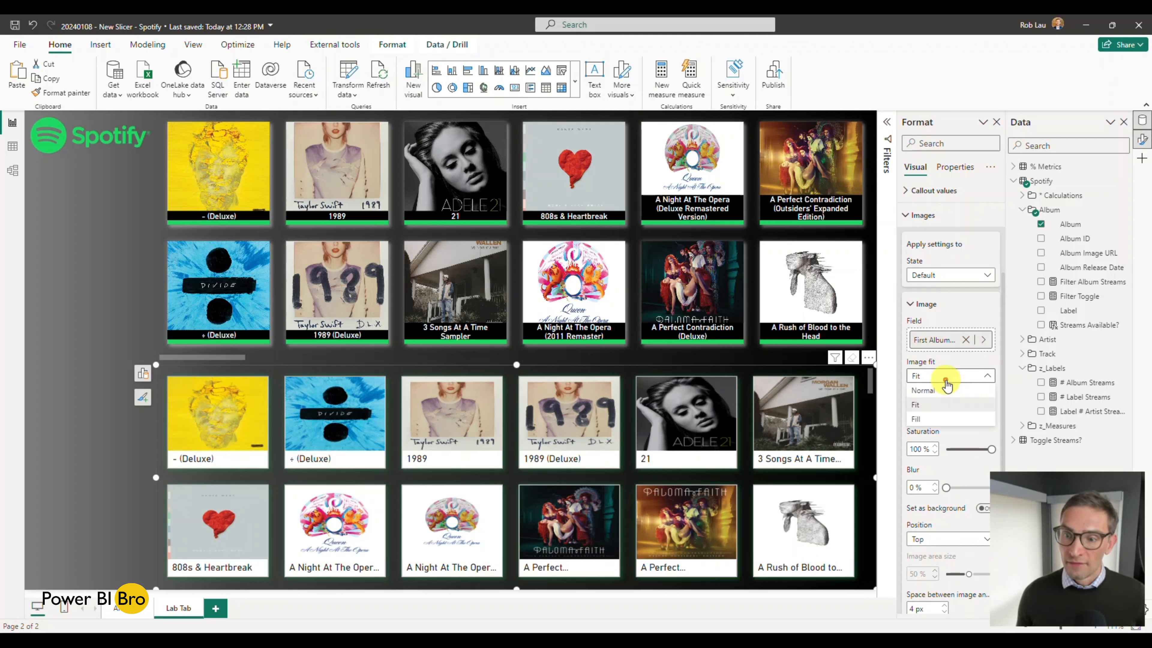
pyautogui.click(936, 416)
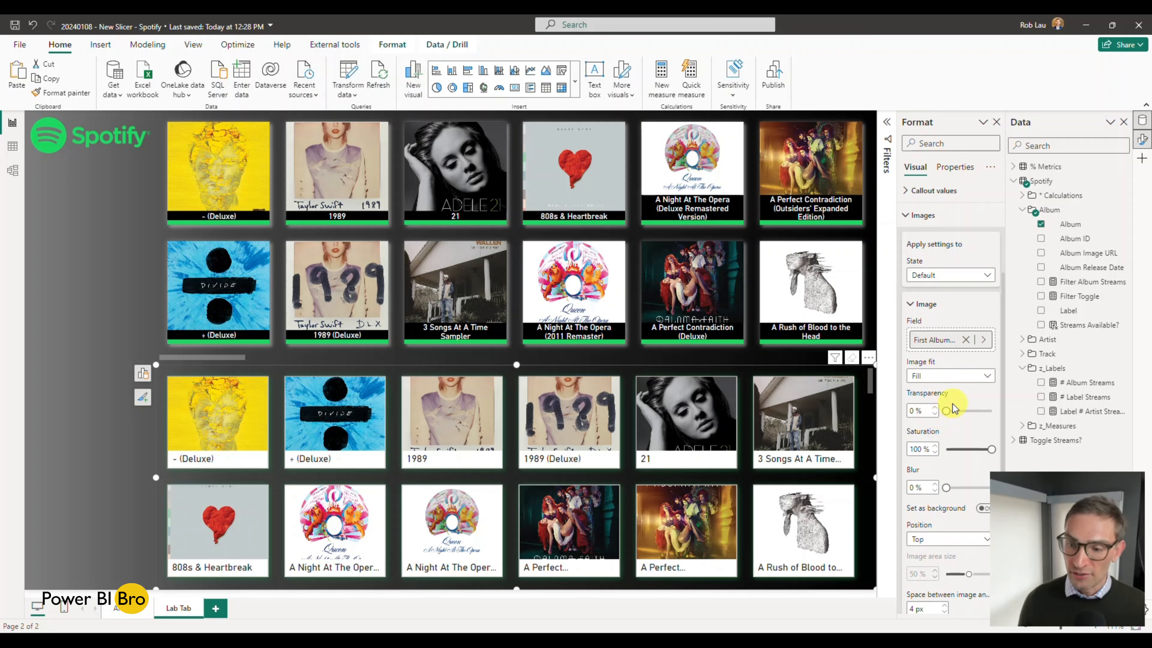
# Step: Try using the album images as the card background in the new slicer
pyautogui.scroll(-3, 960, 403)
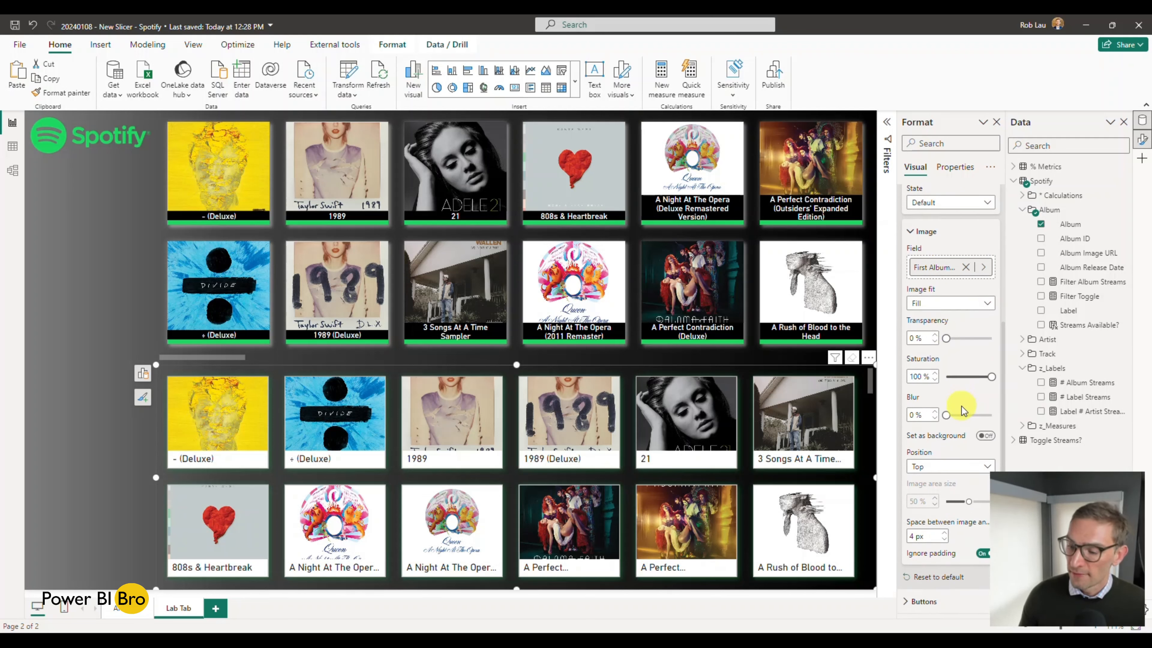
pyautogui.click(982, 435)
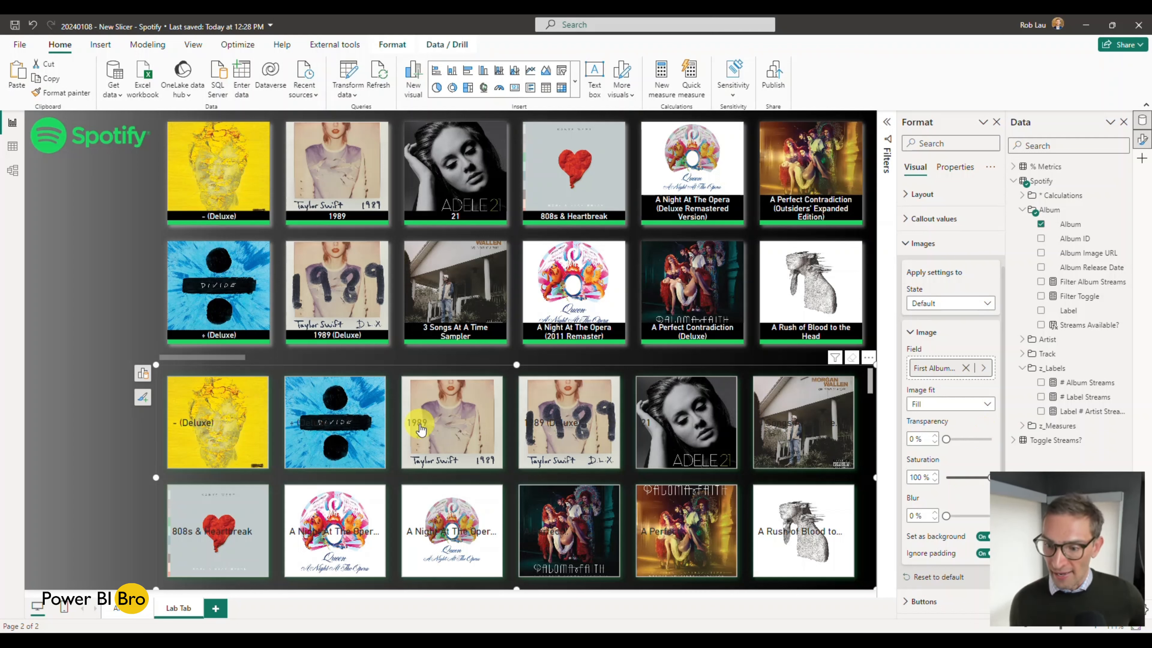
pyautogui.click(982, 537)
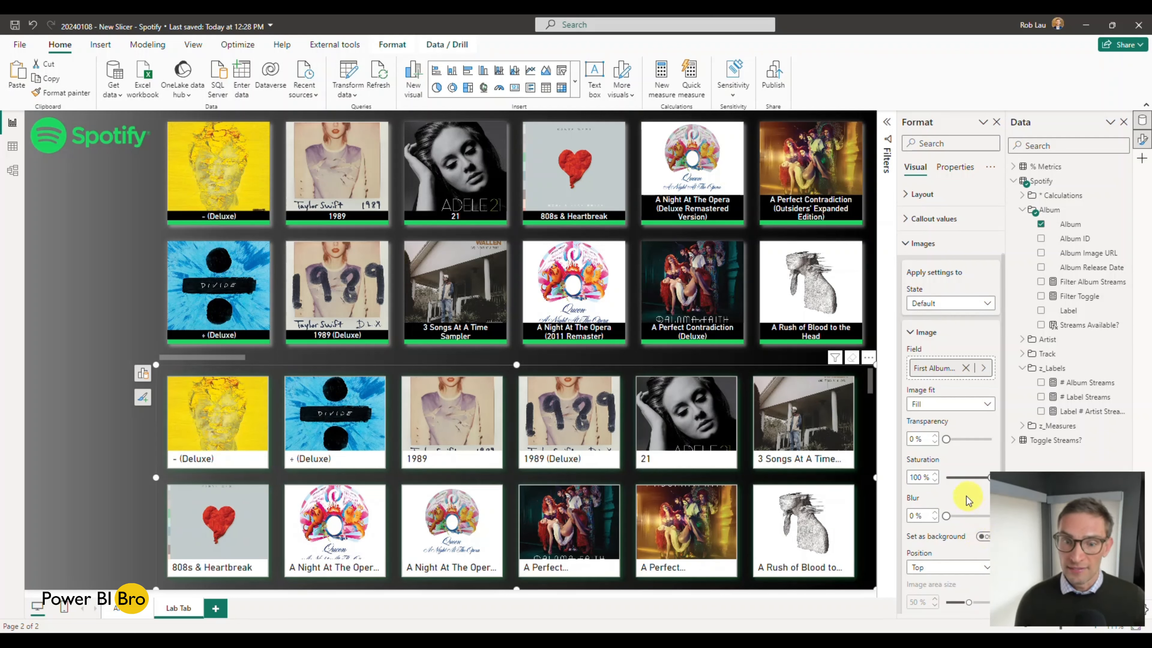
pyautogui.click(662, 362)
pyautogui.click(163, 382)
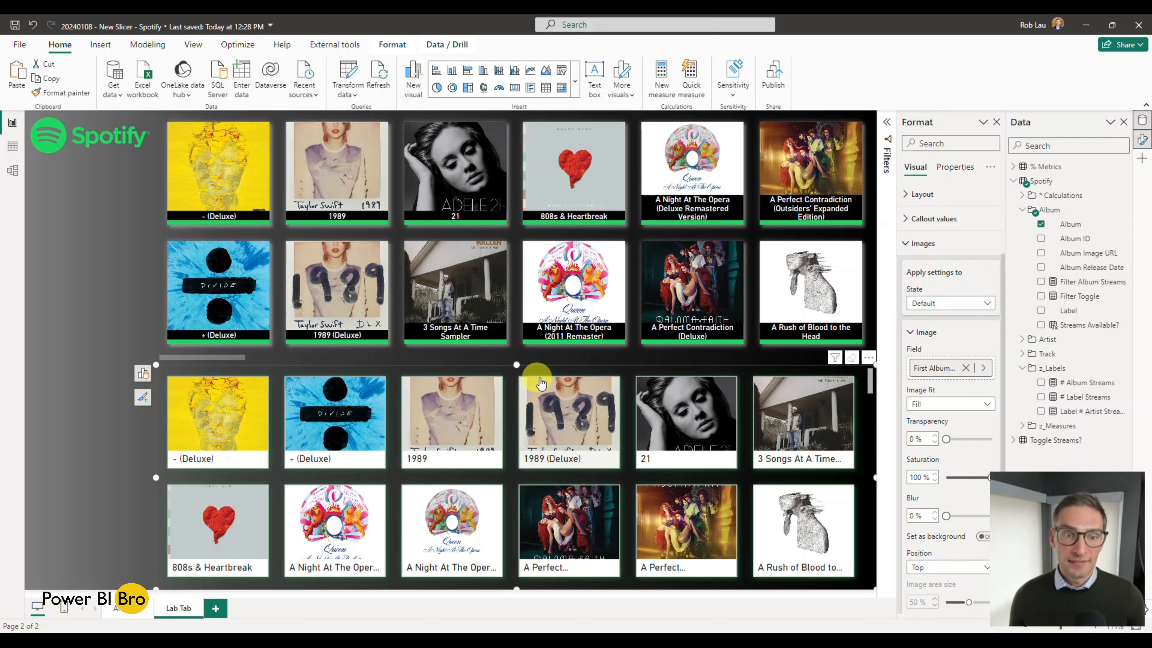
pyautogui.scroll(-2, 955, 368)
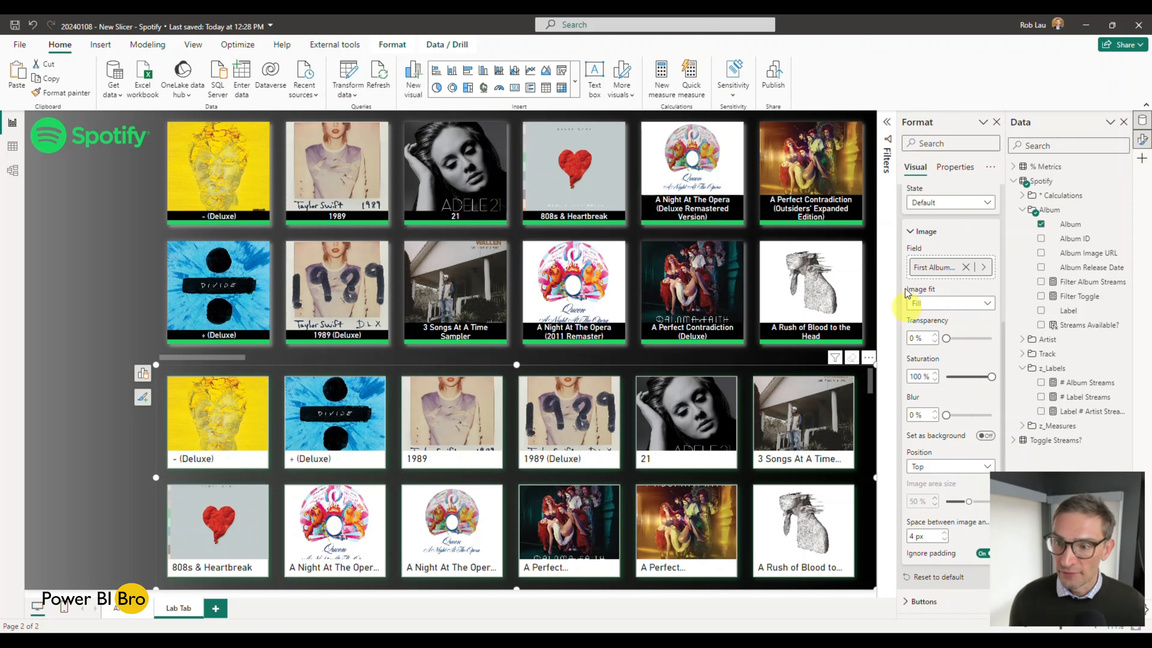
# Step: Set both the shadow colour and the glow colour of the new slicer's buttons to white in the Default state
pyautogui.scroll(3, 909, 272)
pyautogui.click(909, 270)
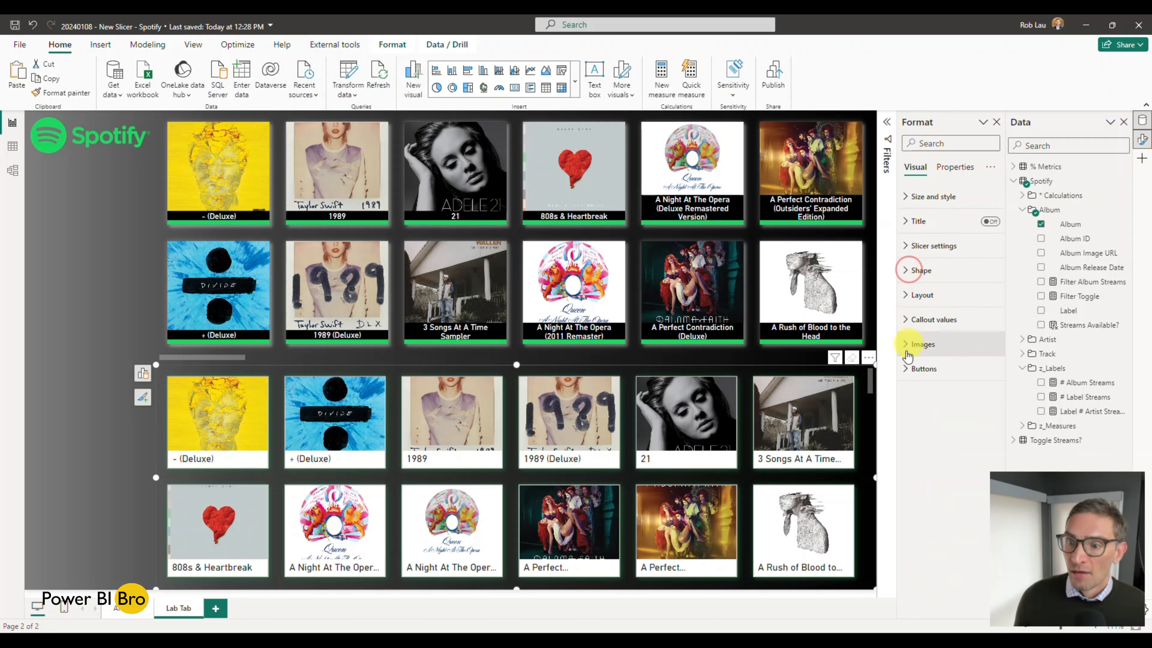
pyautogui.click(907, 368)
pyautogui.scroll(-1, 911, 363)
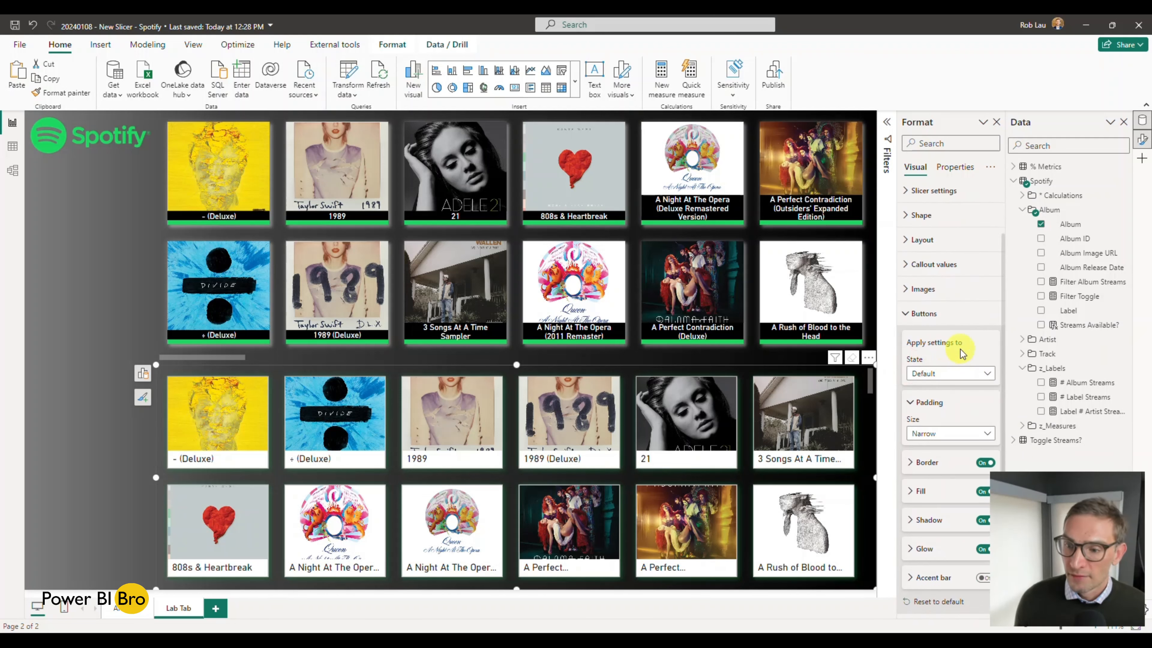
pyautogui.click(909, 550)
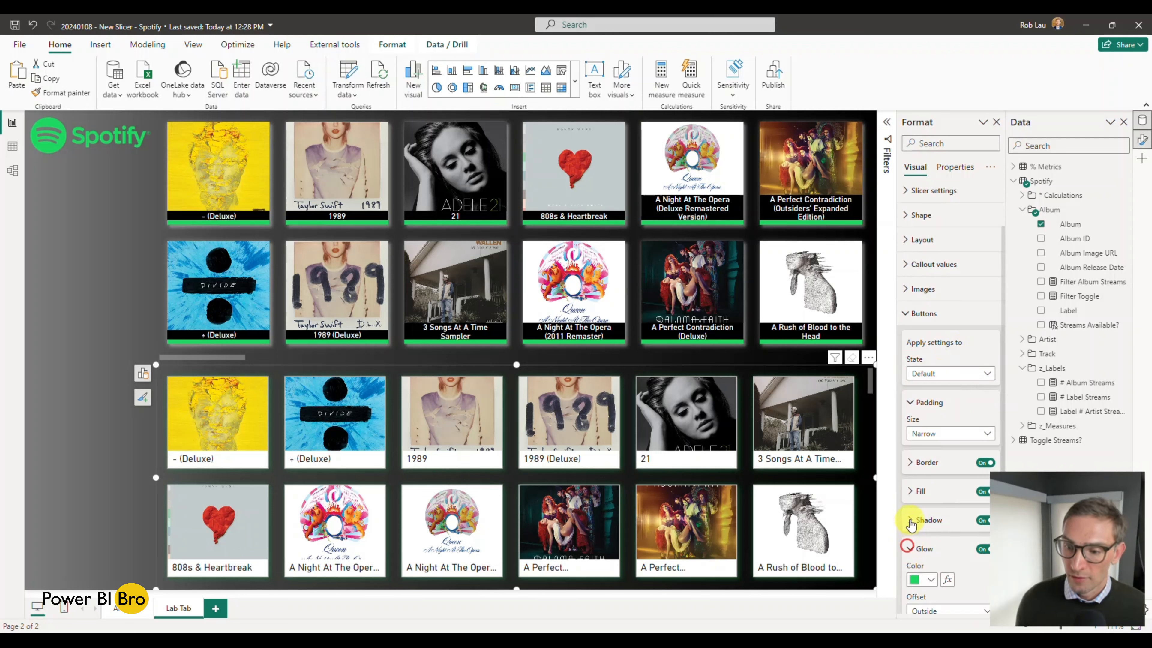
pyautogui.click(909, 519)
pyautogui.scroll(-4, 934, 476)
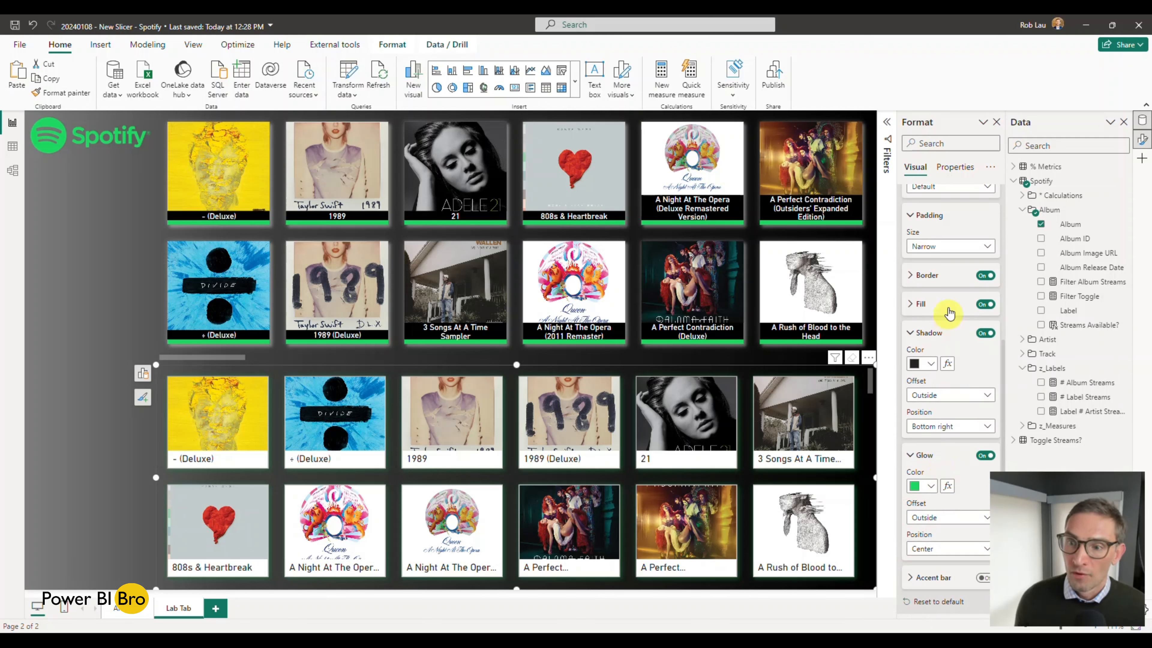
pyautogui.click(931, 364)
pyautogui.click(922, 405)
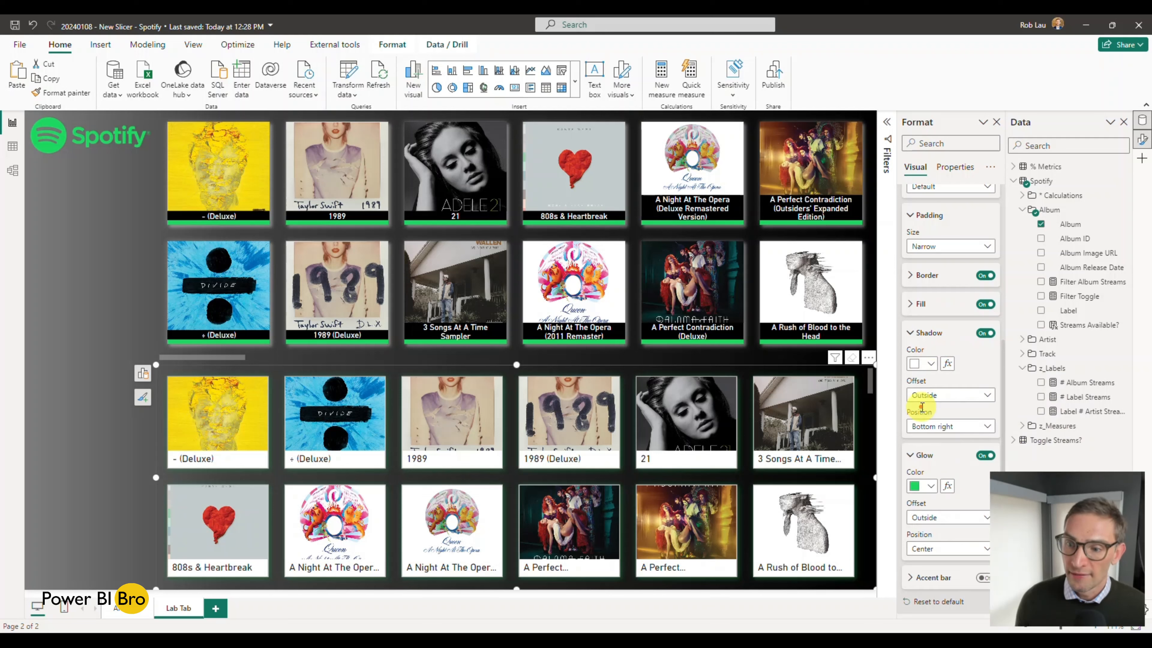
pyautogui.click(930, 485)
pyautogui.click(923, 298)
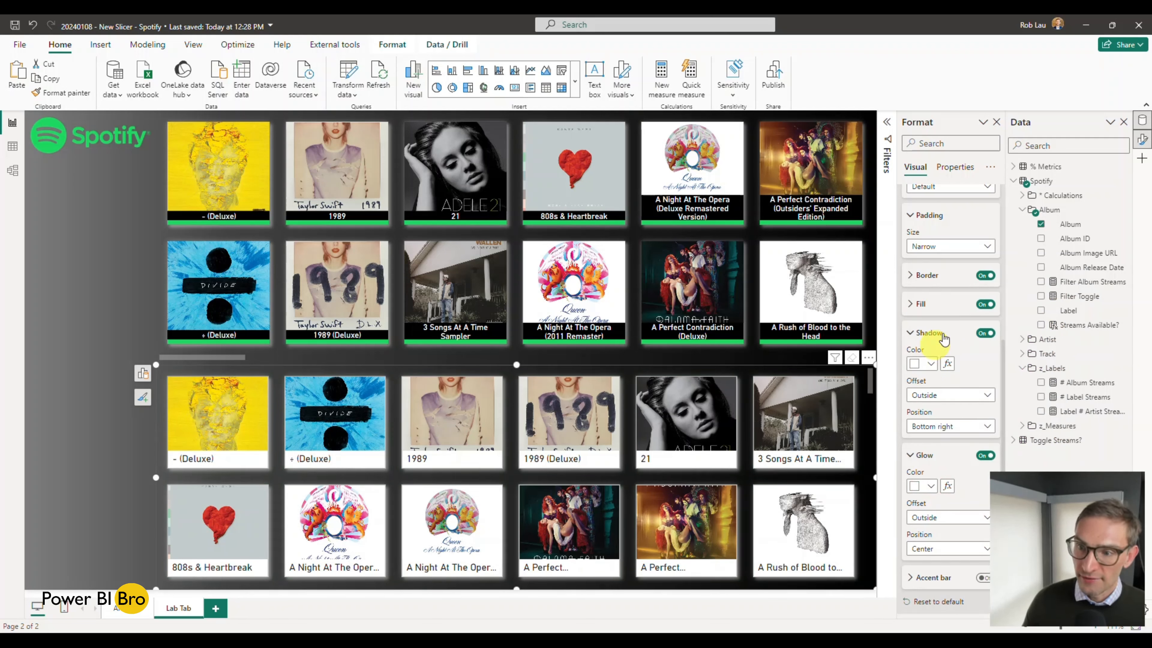
# Step: Turn off the border of the new slicer's buttons, comparing the cards with and without it
pyautogui.click(982, 282)
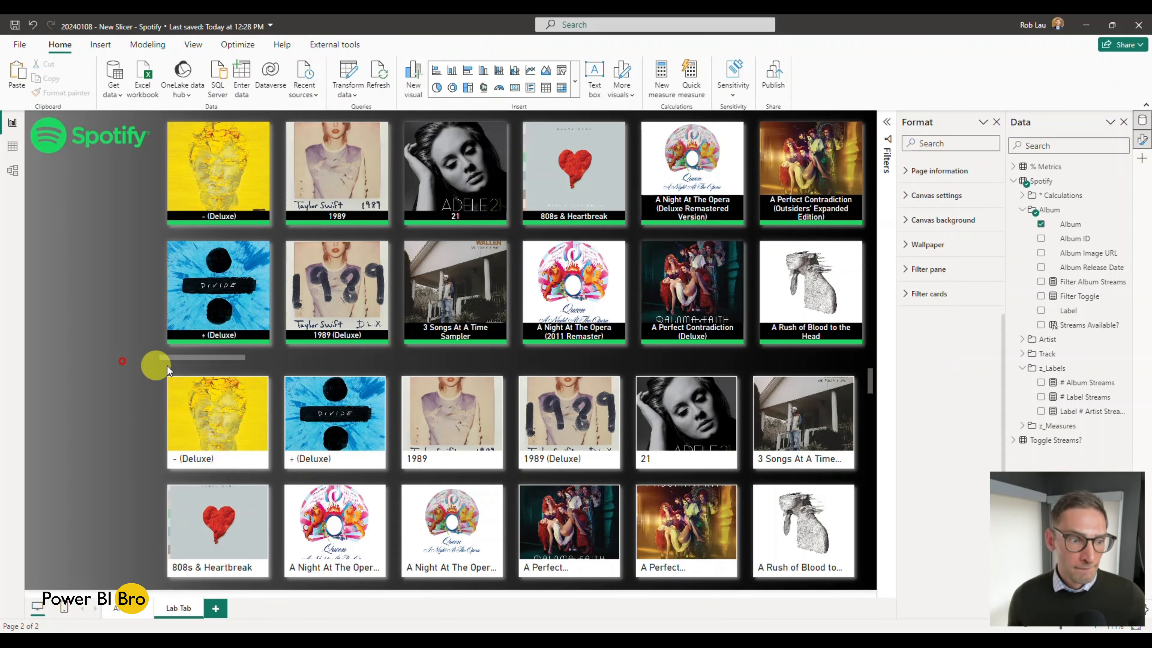
pyautogui.click(182, 370)
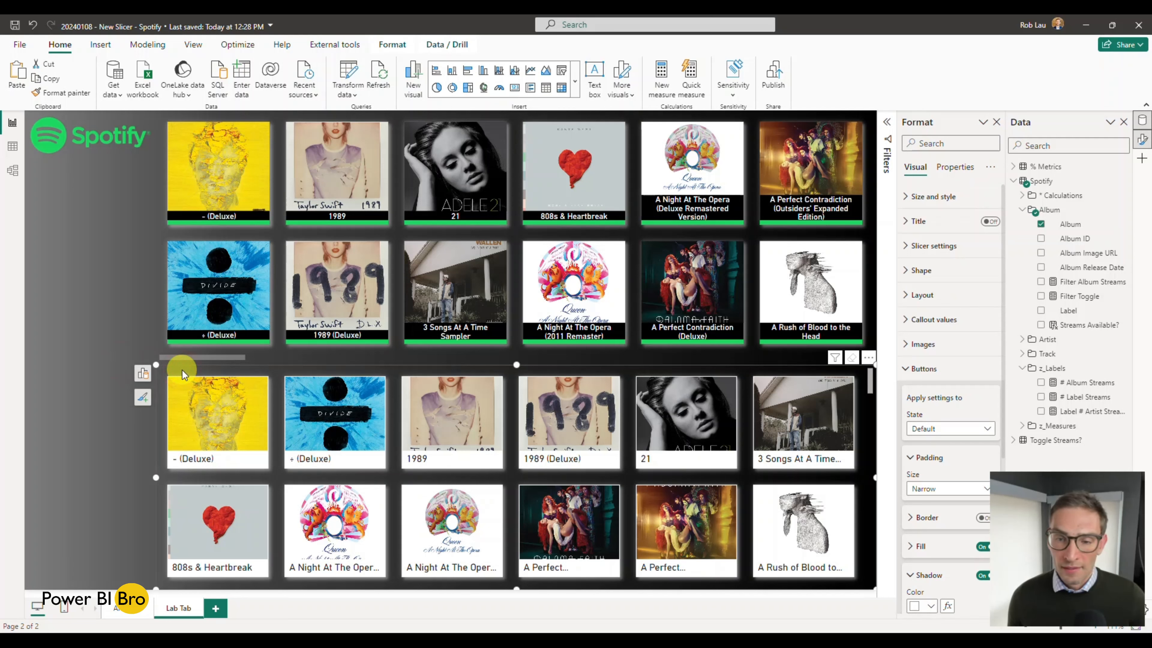
pyautogui.scroll(-3, 907, 386)
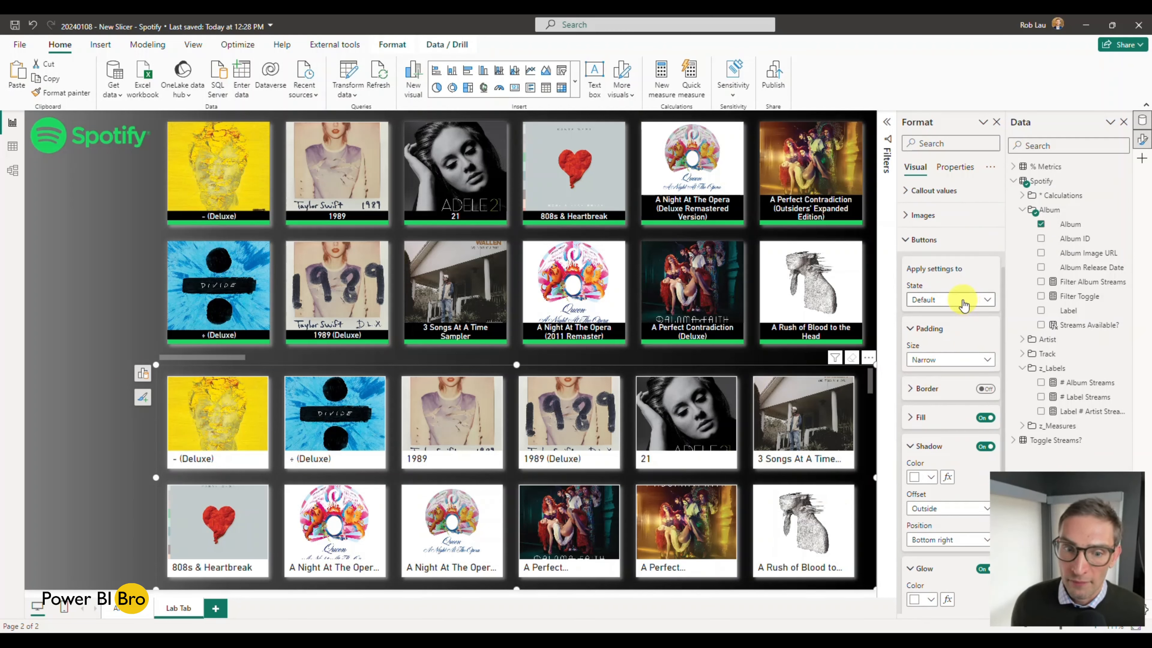
pyautogui.click(909, 389)
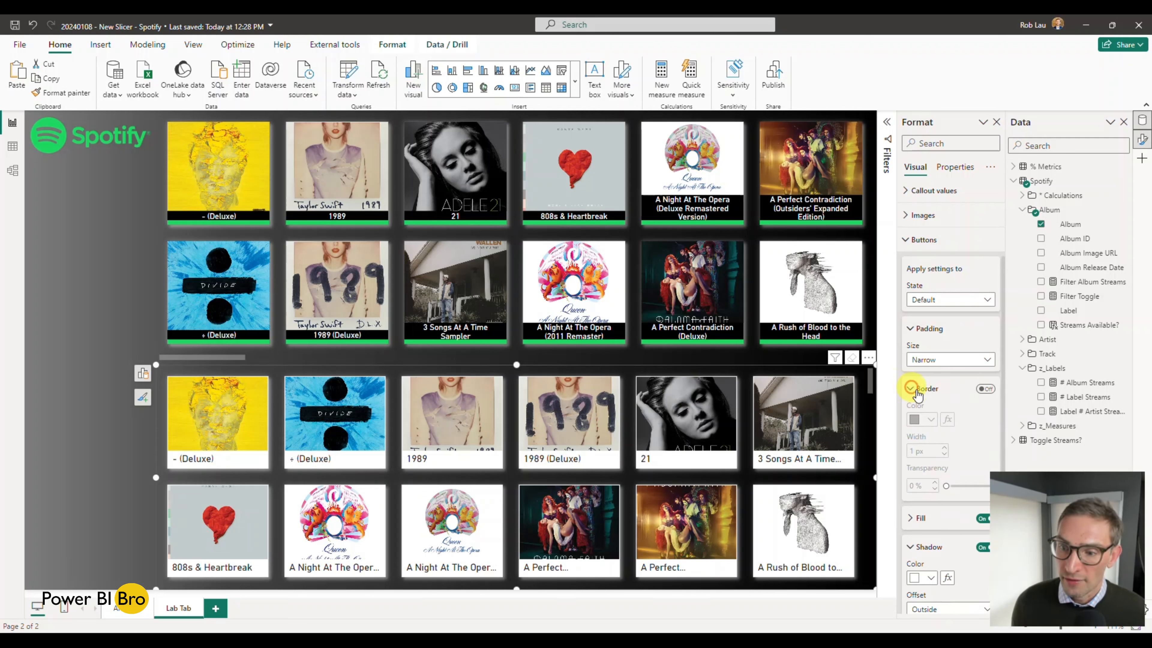
pyautogui.click(984, 388)
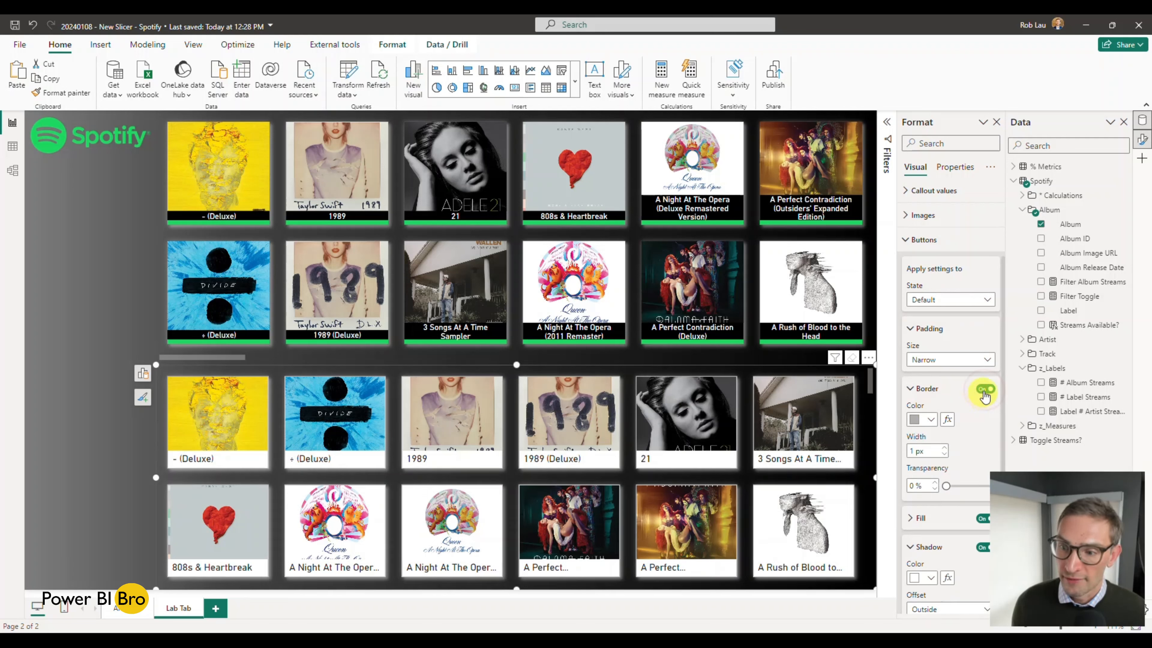
pyautogui.click(984, 390)
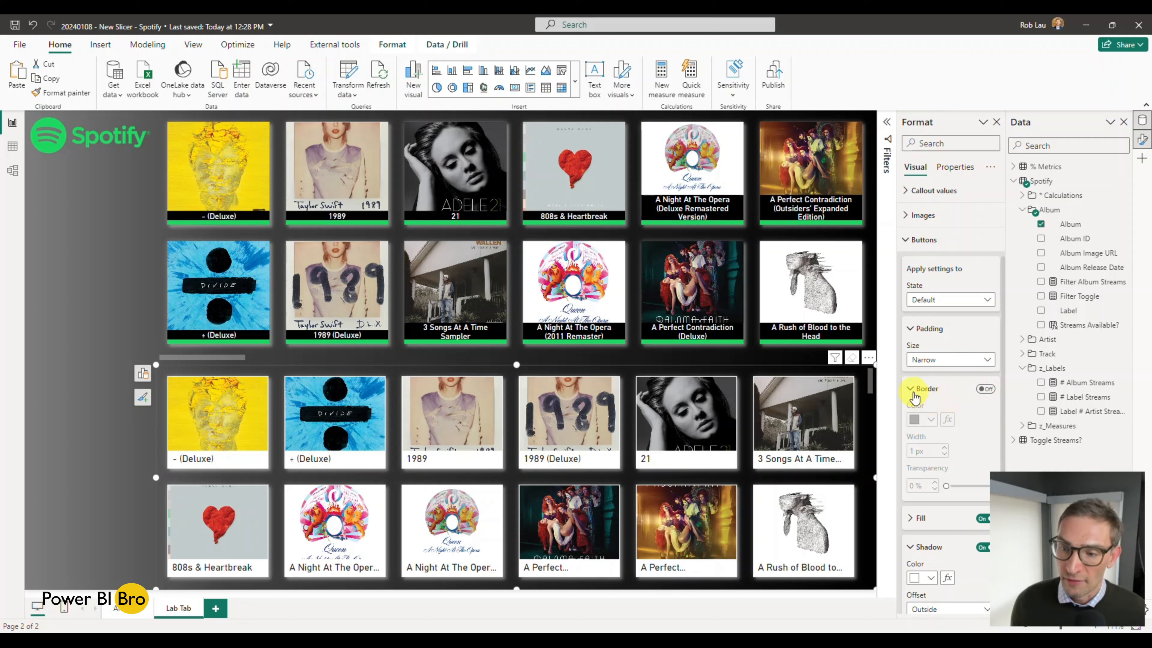
pyautogui.click(911, 389)
# Step: Turn on the accent bar for the new slicer's buttons, with position Bottom and a green colour
pyautogui.scroll(-2, 965, 425)
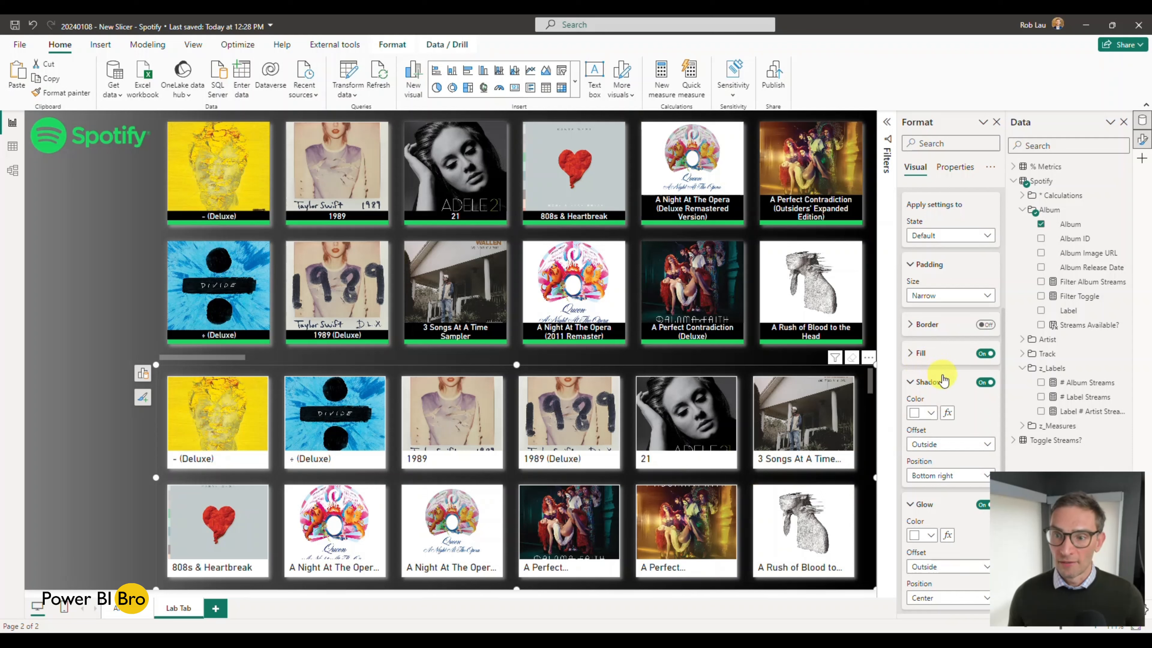
pyautogui.scroll(-1, 944, 408)
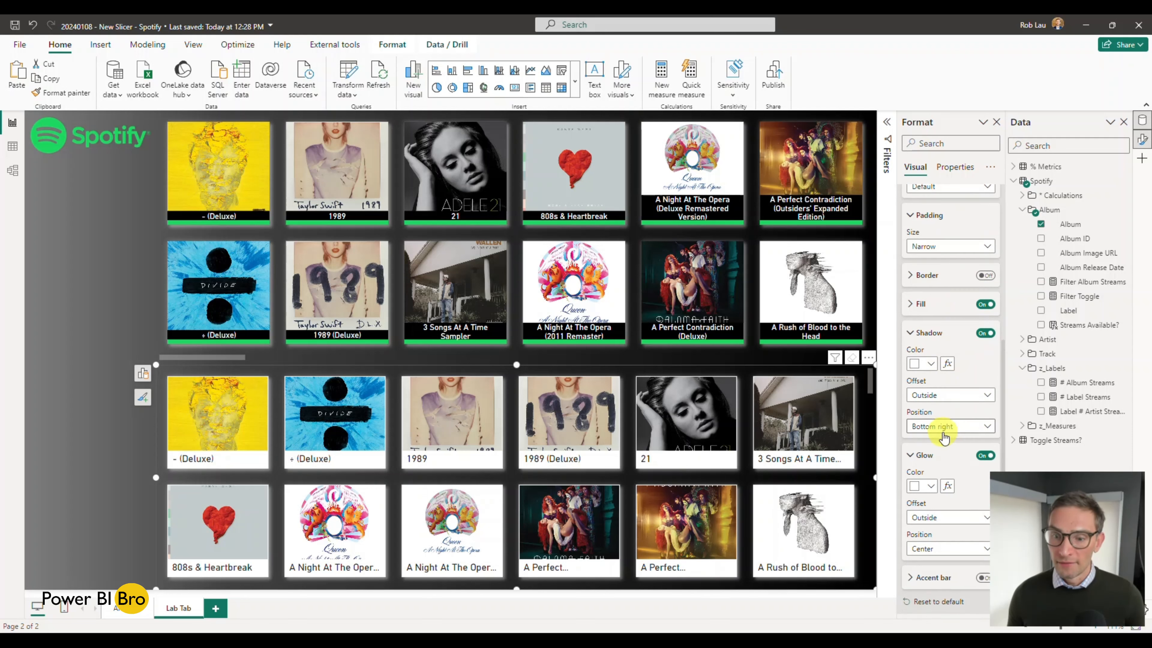
pyautogui.click(925, 577)
pyautogui.scroll(-3, 925, 544)
pyautogui.click(984, 446)
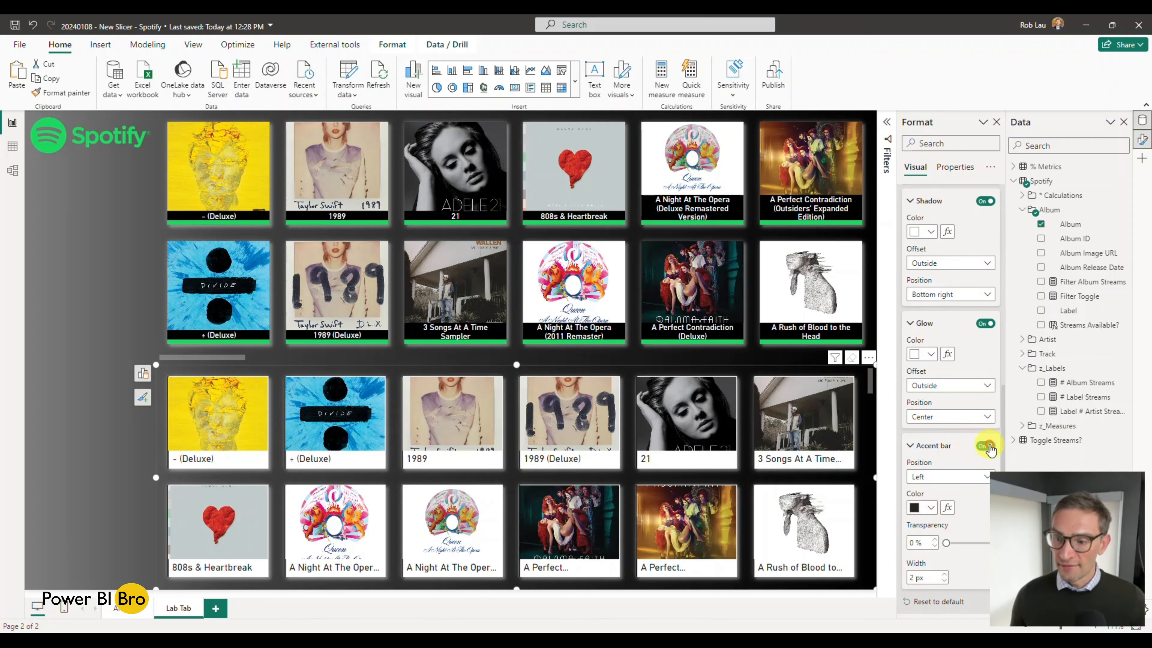
pyautogui.click(934, 476)
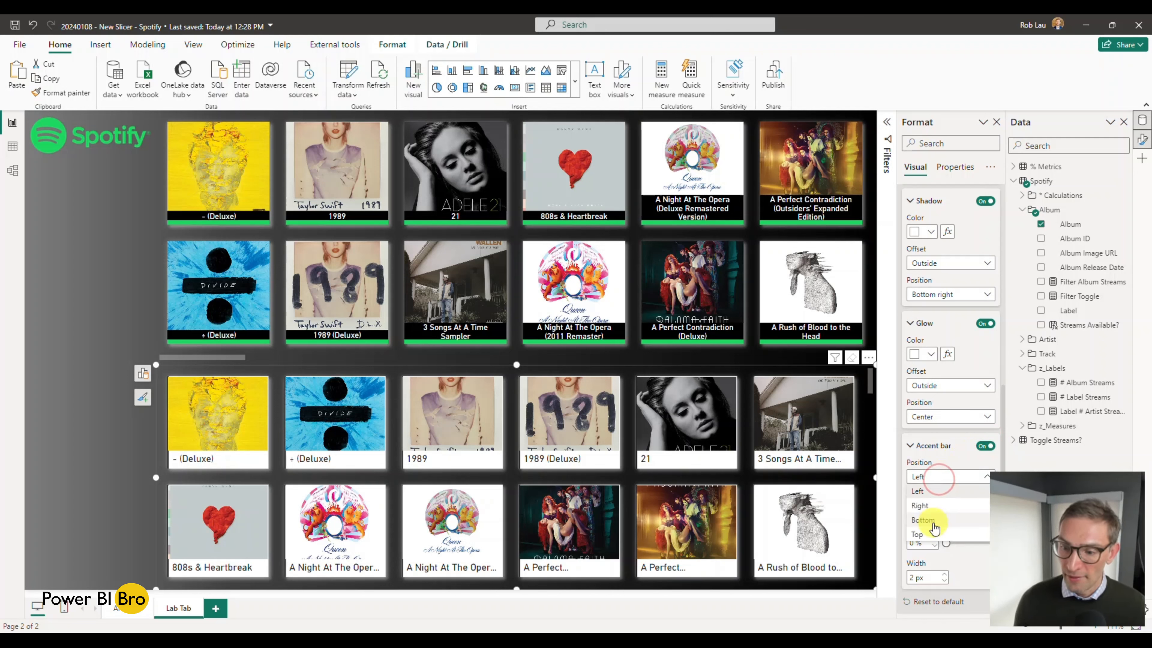
pyautogui.click(933, 521)
pyautogui.click(930, 507)
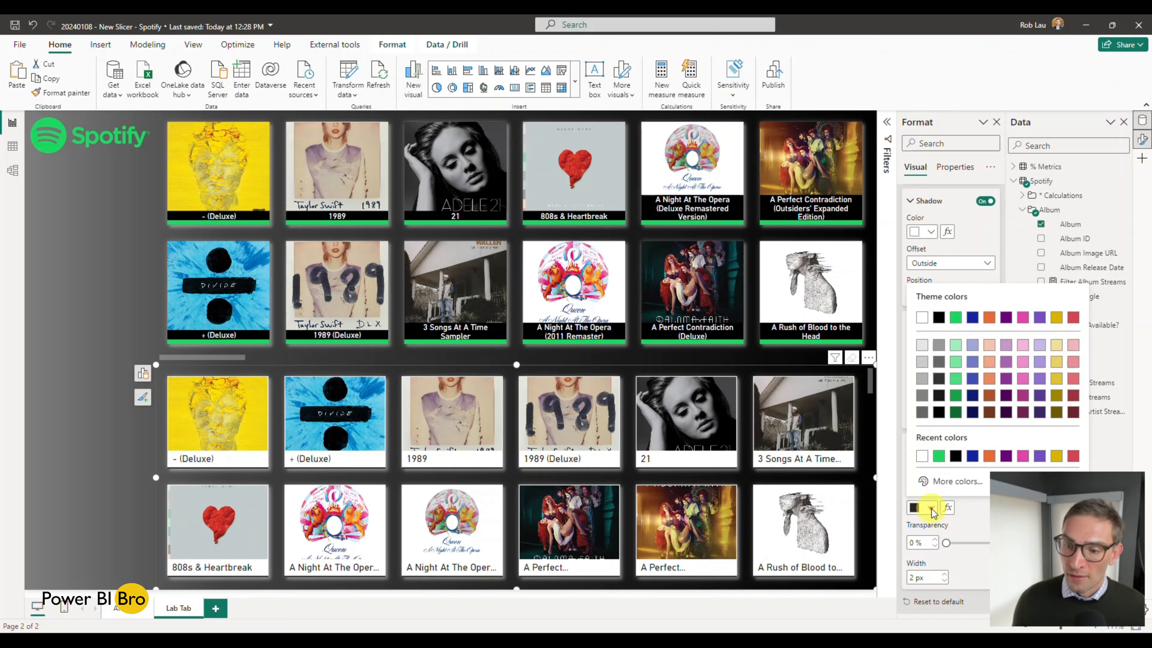
pyautogui.click(940, 457)
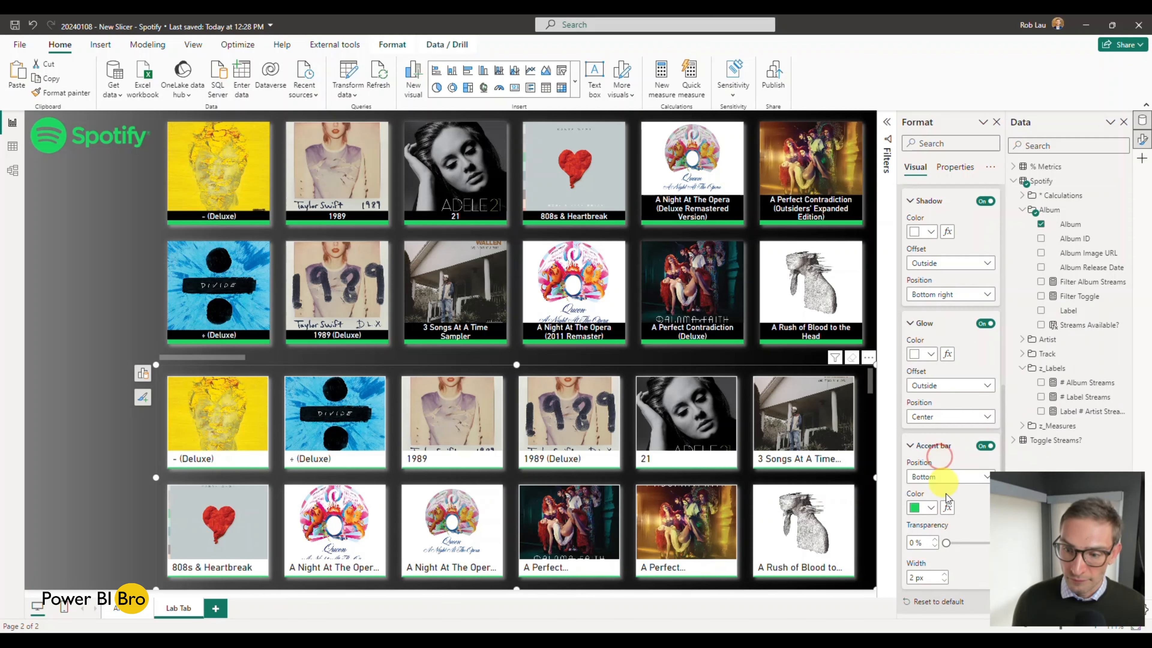
# Step: Set the accent bar's width to 7 px, comparing it with the finished slicer
pyautogui.click(944, 573)
pyautogui.click(944, 573)
pyautogui.click(944, 573)
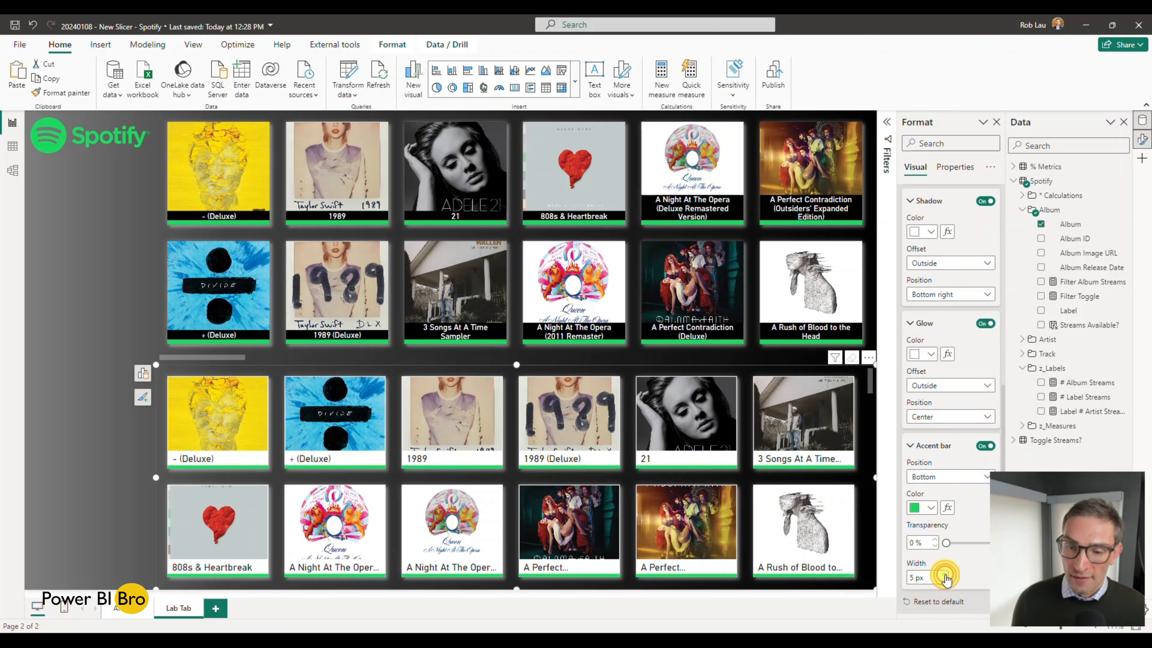
pyautogui.click(159, 317)
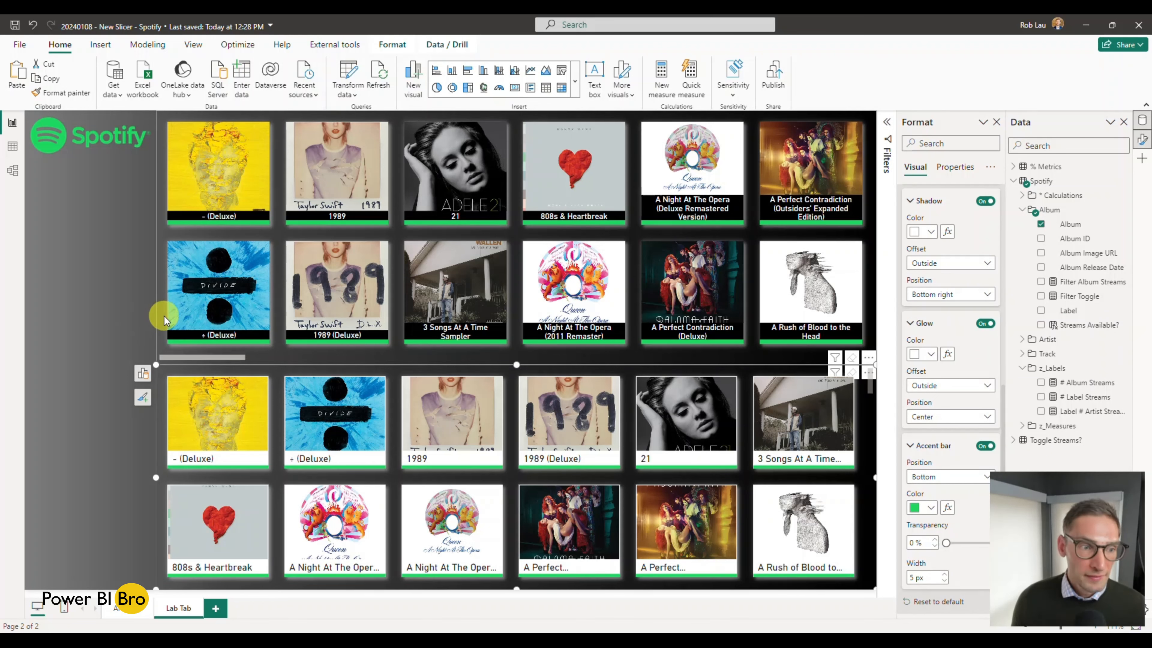
pyautogui.click(165, 448)
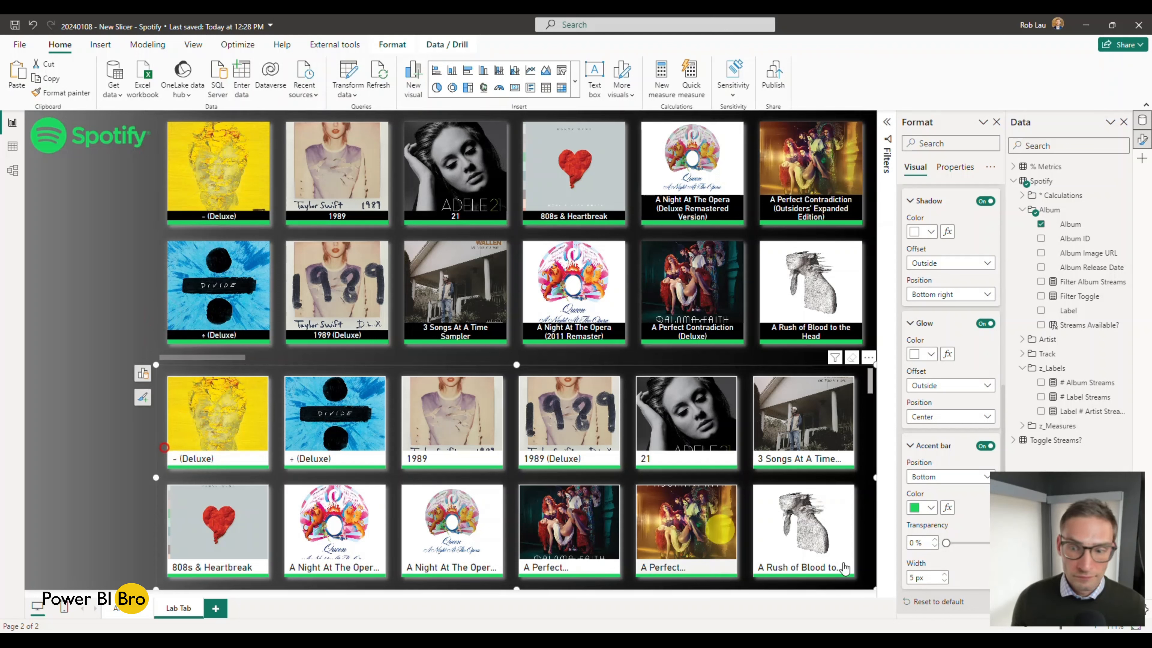
pyautogui.click(945, 573)
pyautogui.click(945, 573)
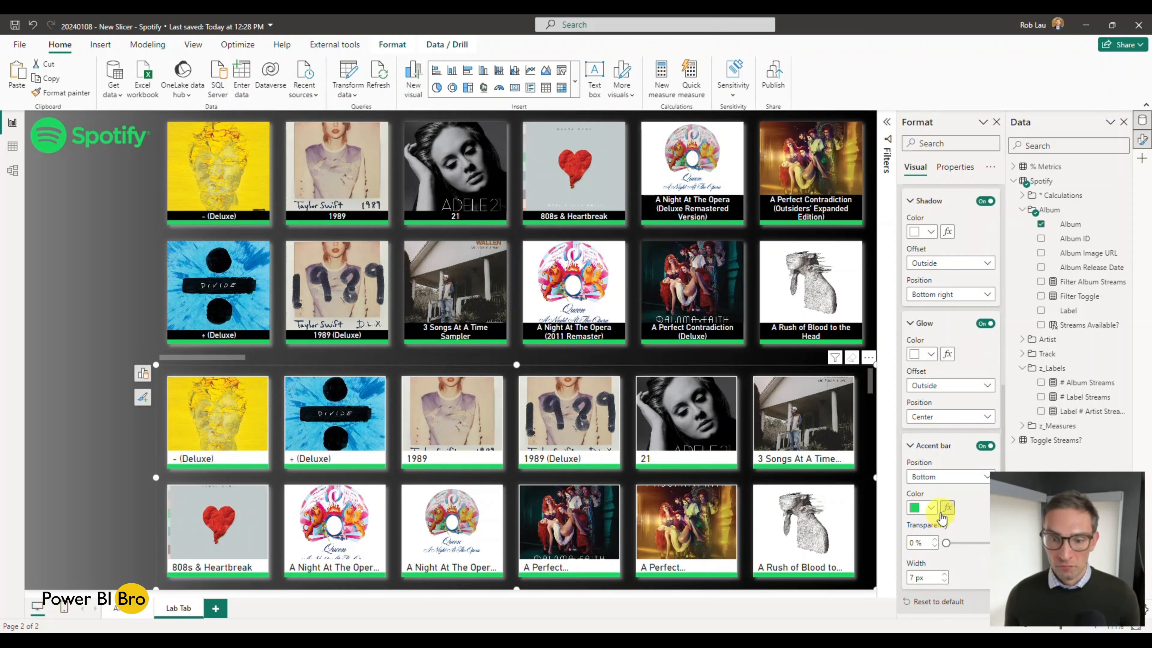
# Step: Select the A Perfect Contradiction (Outsiders' Expanded Edition) card in the new slicer to check its selected state
pyautogui.click(911, 322)
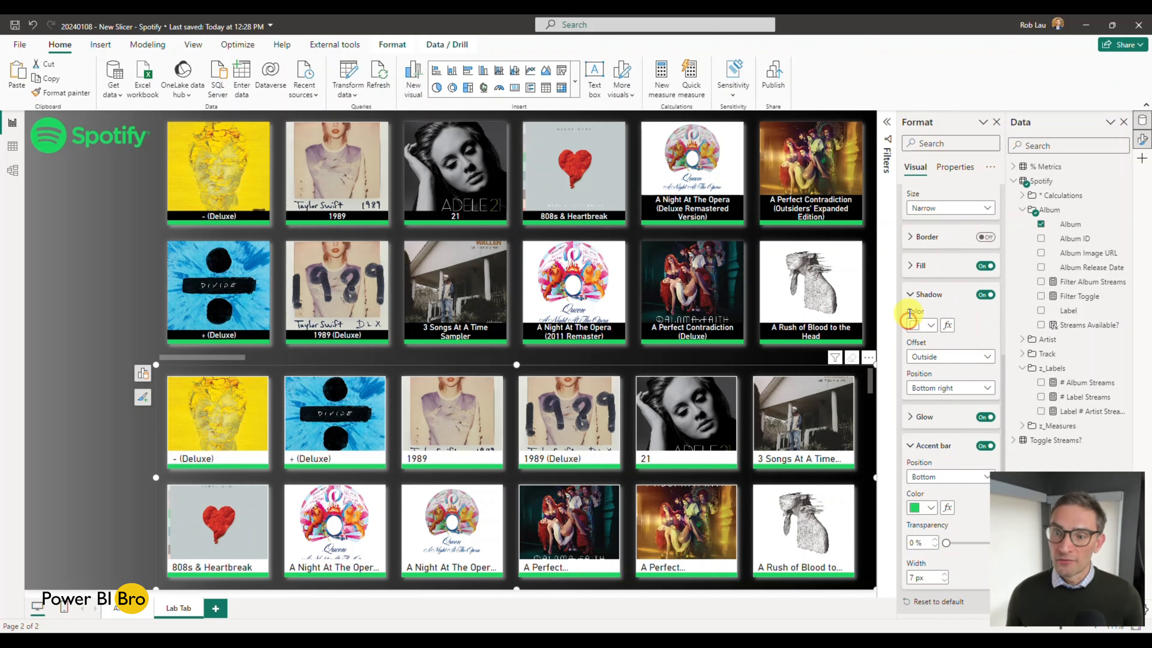
pyautogui.click(909, 292)
pyautogui.scroll(2, 965, 310)
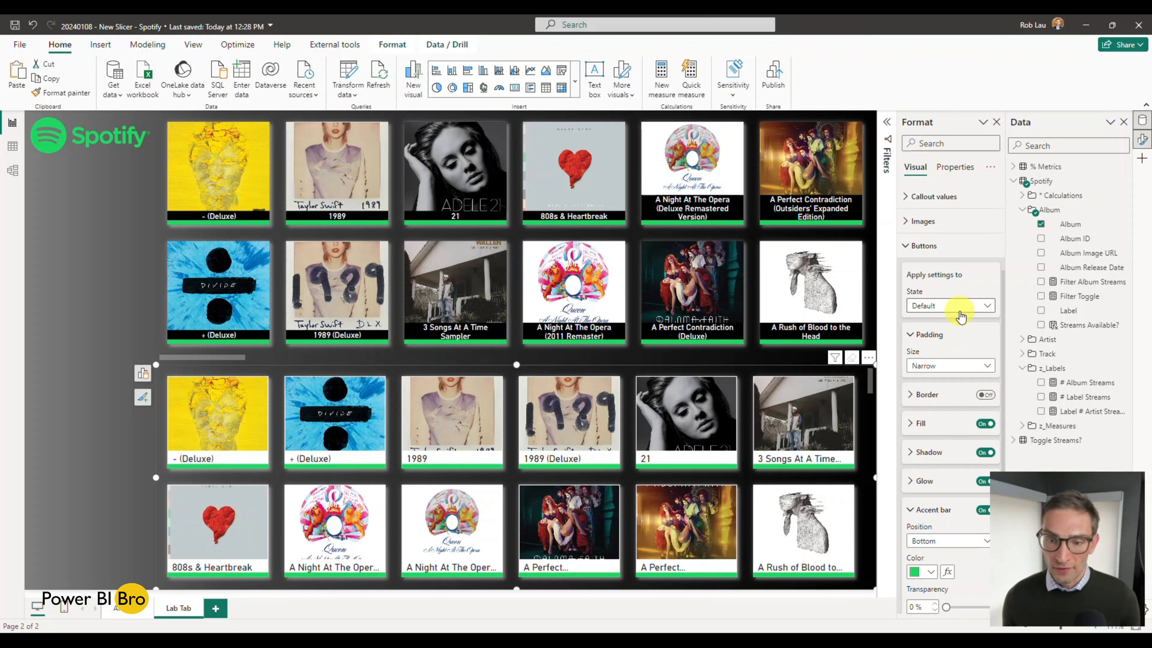
pyautogui.click(678, 548)
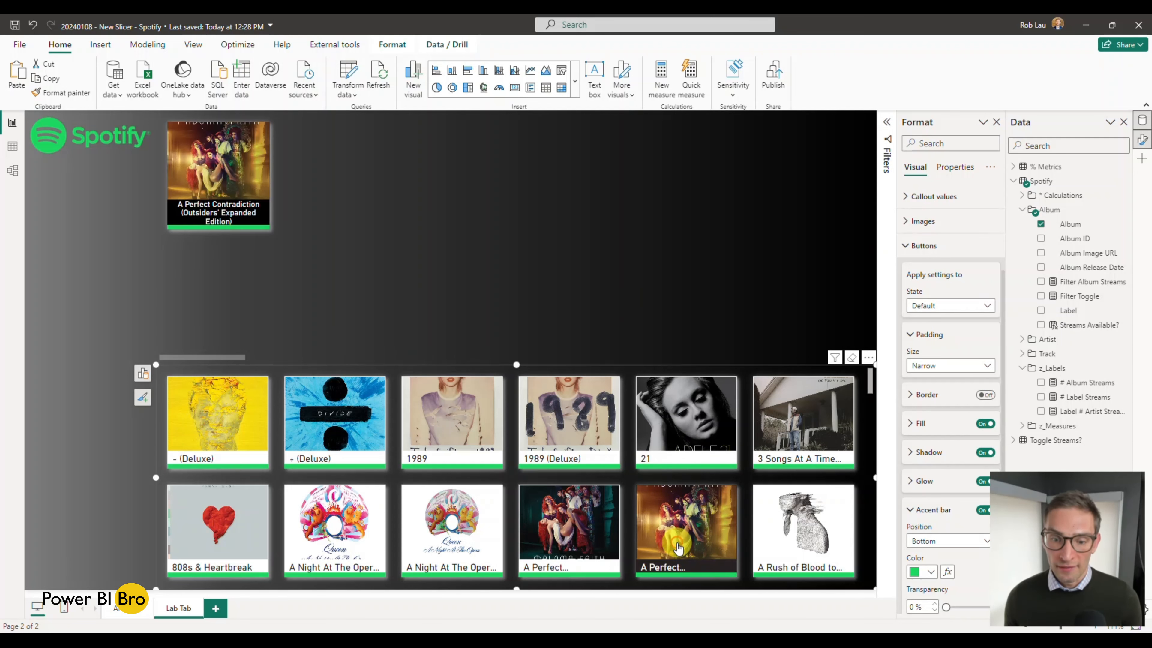
# Step: Clear the album selection in the new slicer and turn off the accent bar for its buttons' Hover state
pyautogui.click(678, 548)
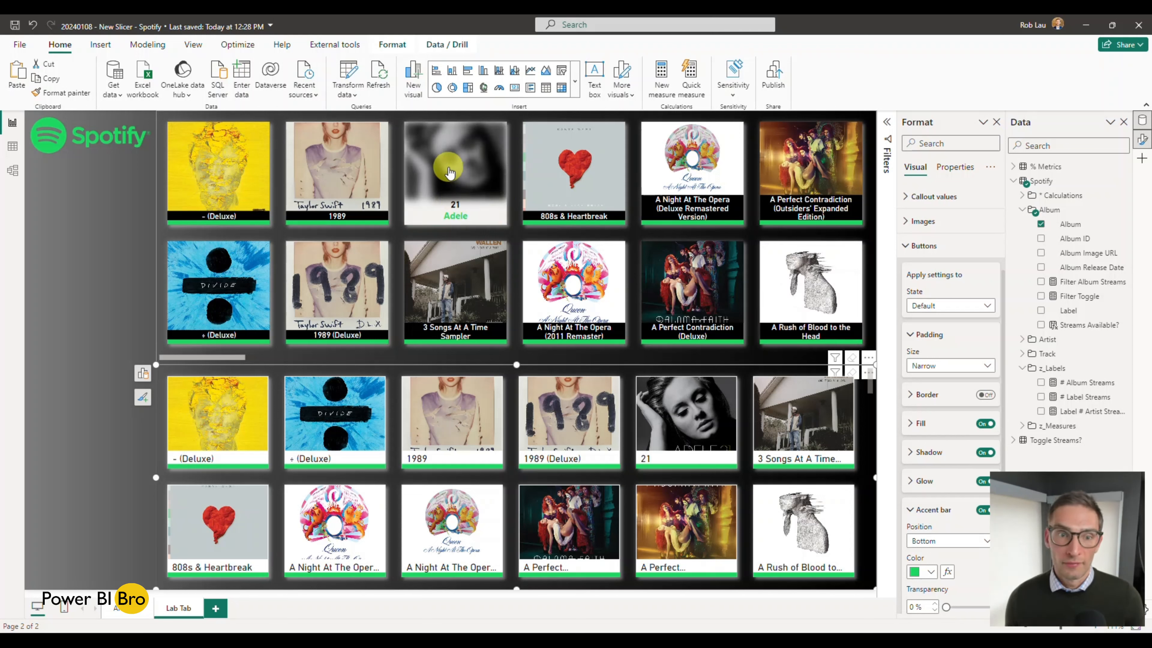
pyautogui.click(970, 312)
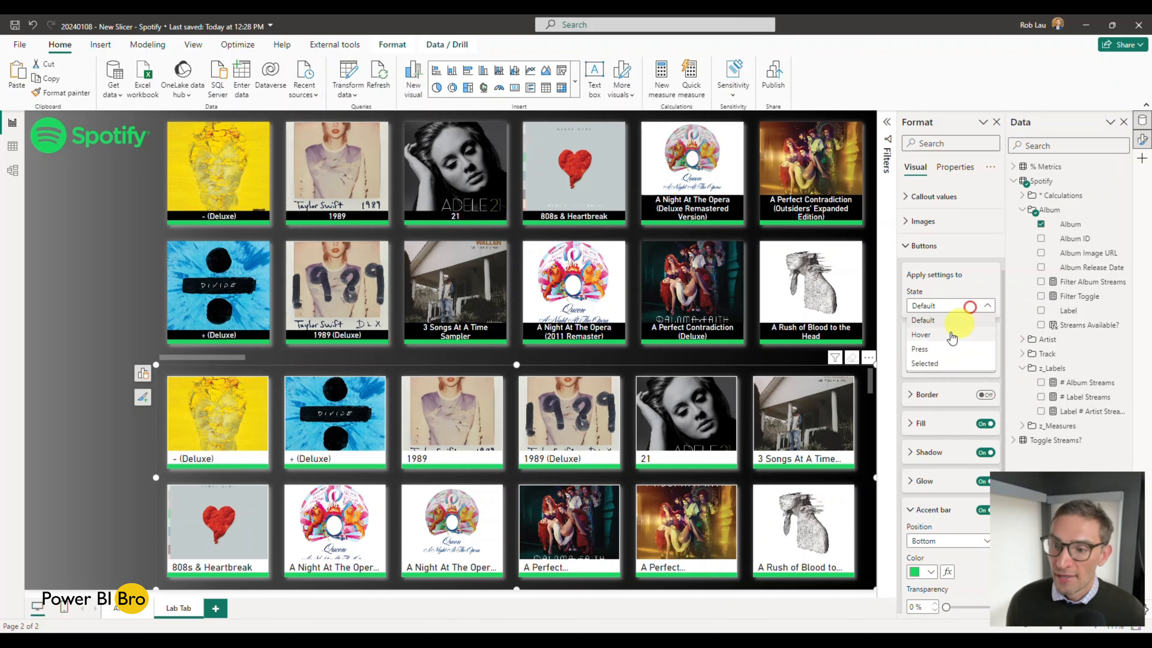
pyautogui.click(921, 334)
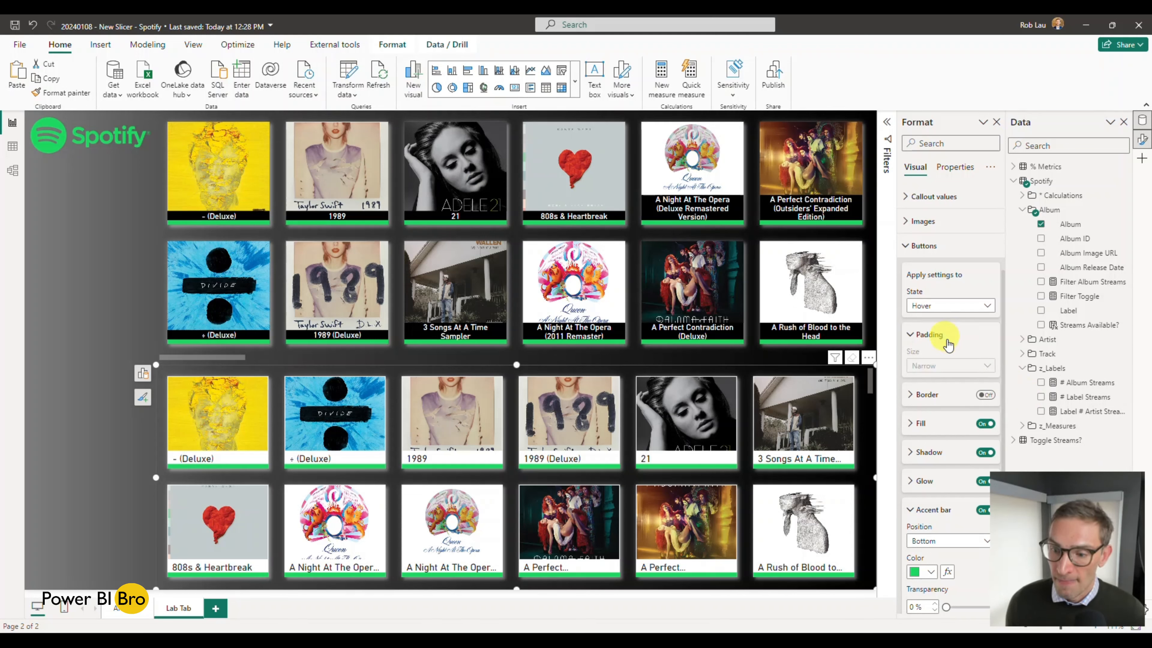
pyautogui.scroll(-2, 952, 467)
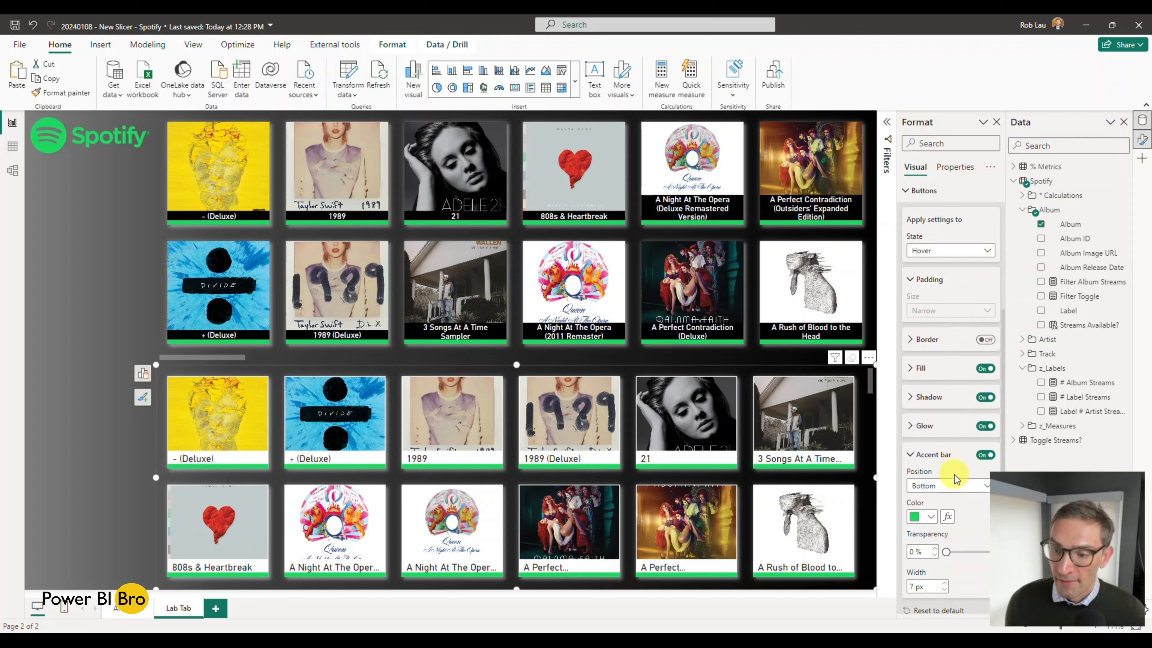
pyautogui.click(985, 447)
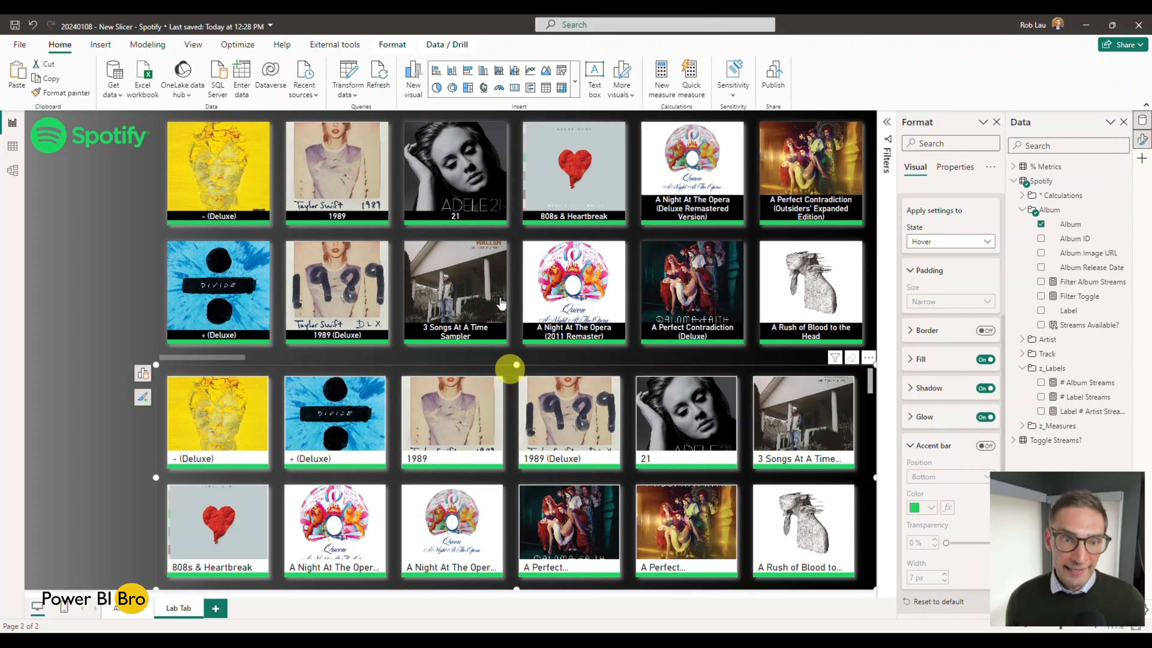
# Step: Inspect the finished slicer's accent bar settings for the Hover and Selected button states
pyautogui.click(474, 169)
pyautogui.click(474, 169)
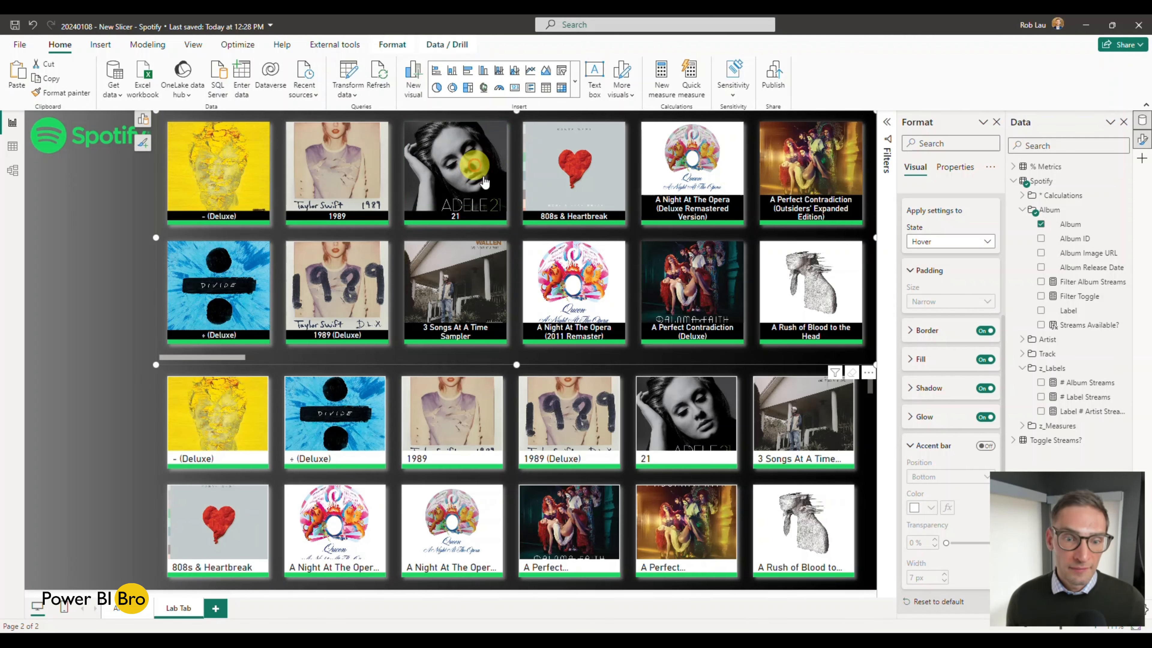
pyautogui.click(941, 241)
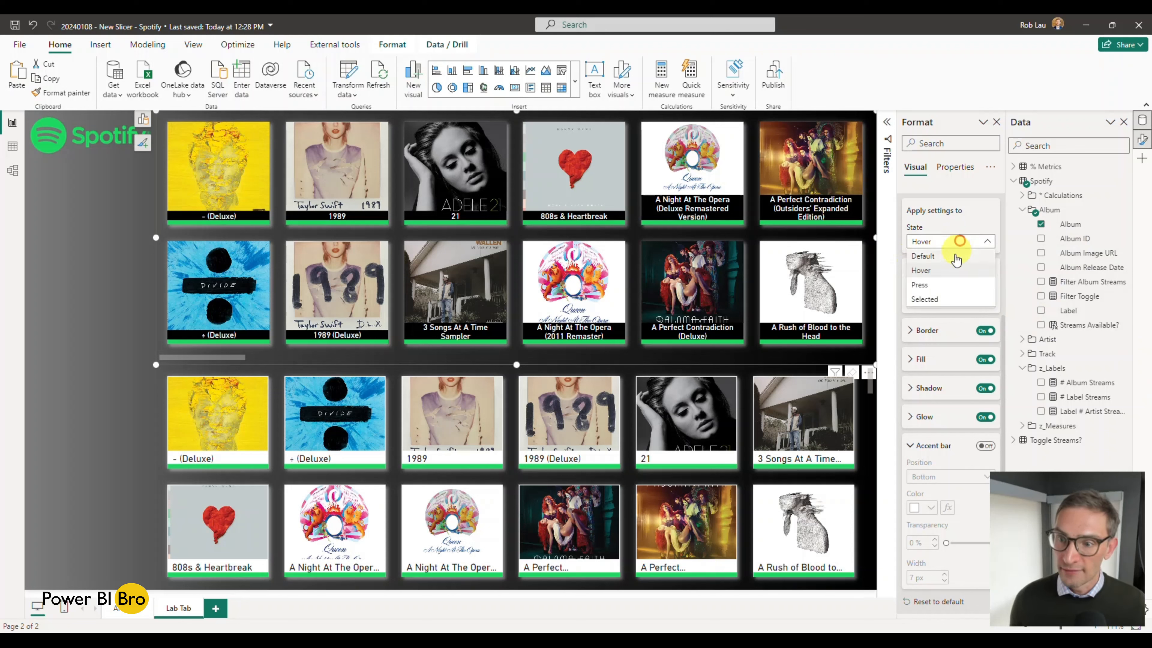
pyautogui.click(934, 293)
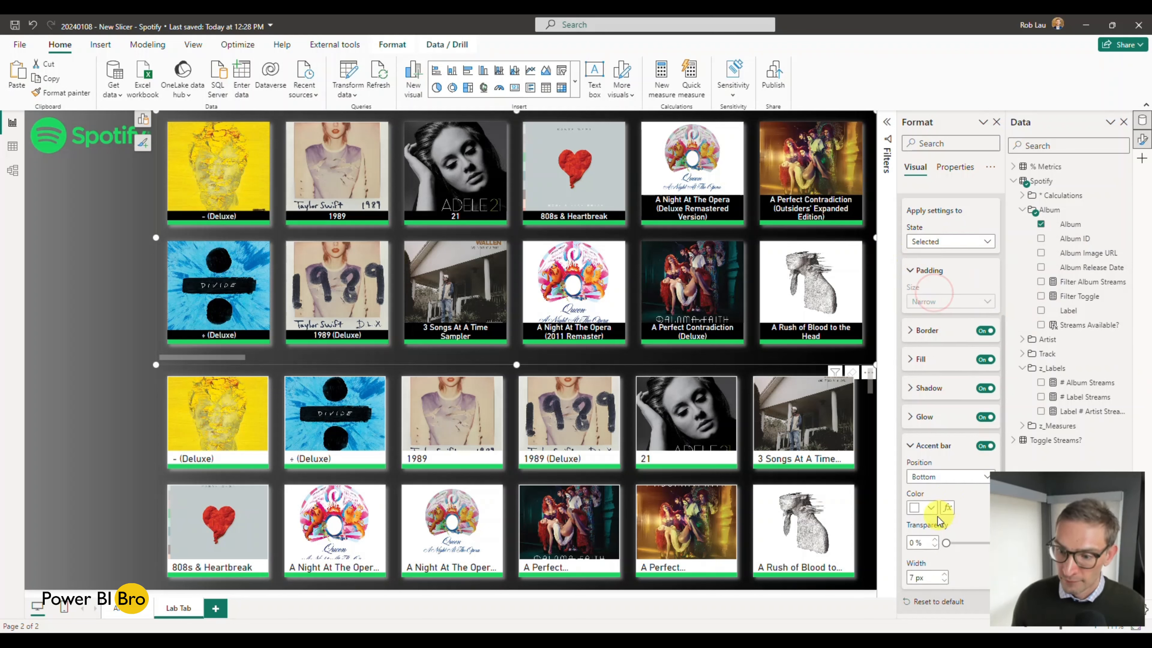
pyautogui.click(928, 508)
pyautogui.click(920, 318)
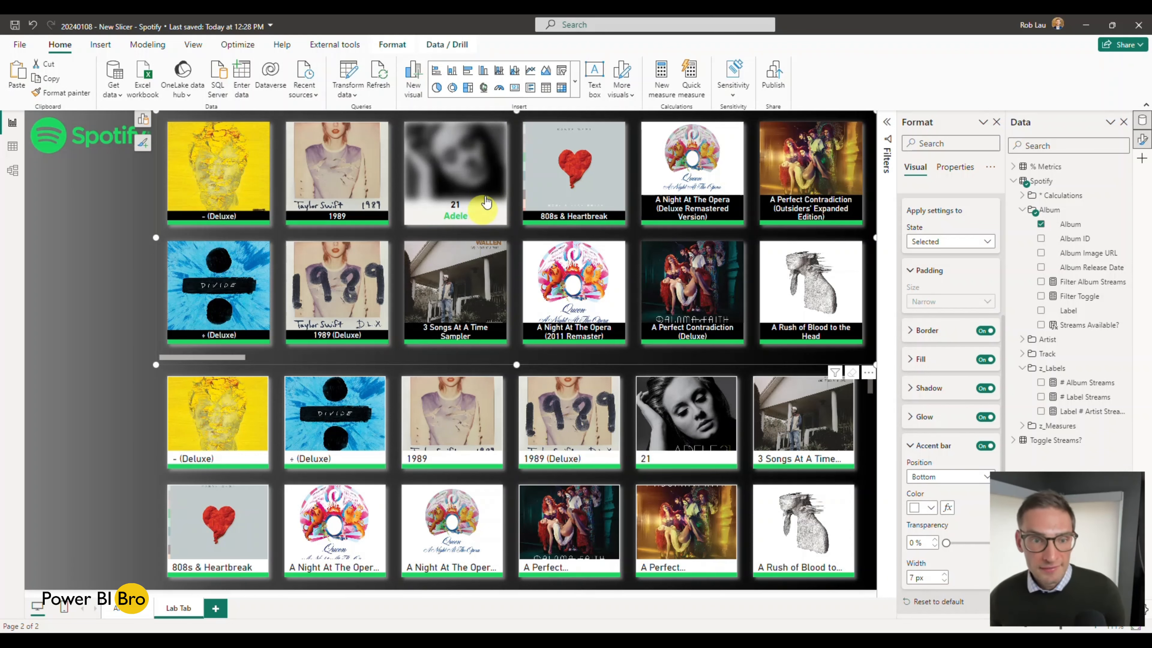
# Step: Set the image blur to 53% for the new slicer's Hover state, checking it against the finished slicer
pyautogui.click(516, 378)
pyautogui.click(910, 447)
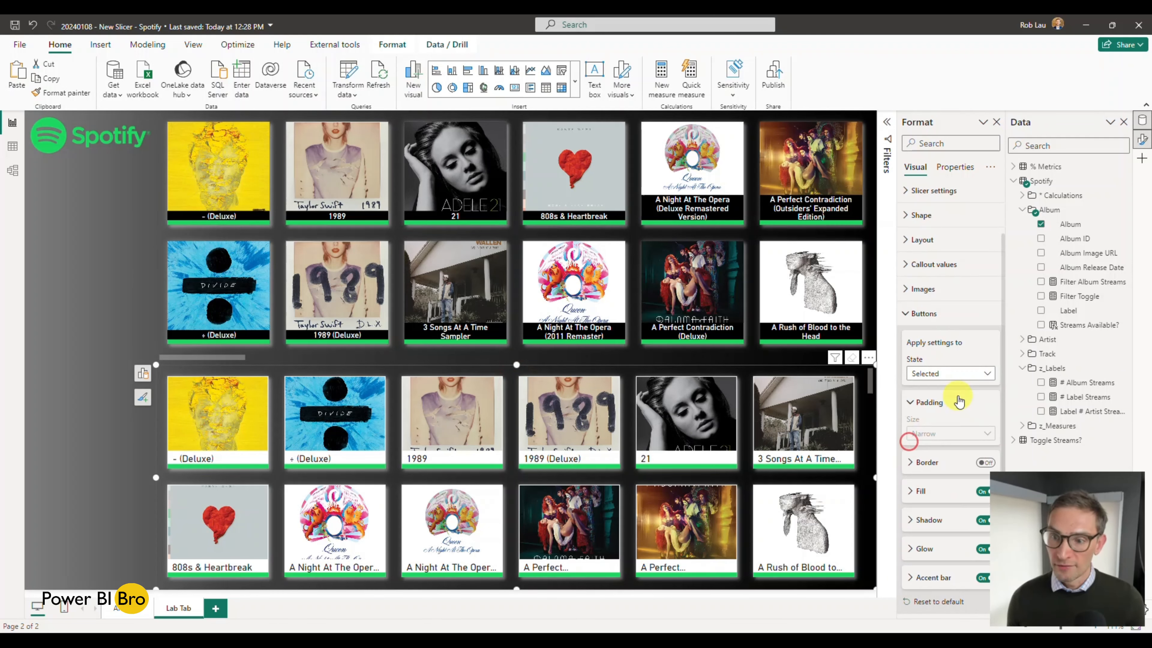
pyautogui.click(958, 373)
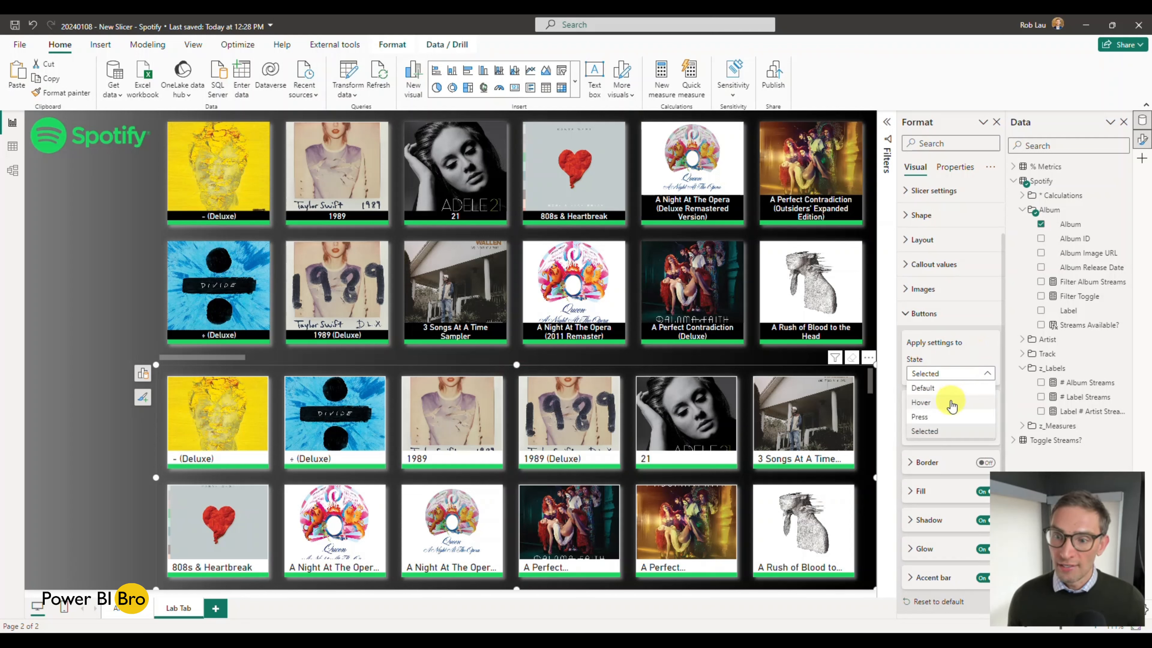
pyautogui.click(925, 388)
pyautogui.click(921, 289)
pyautogui.click(936, 348)
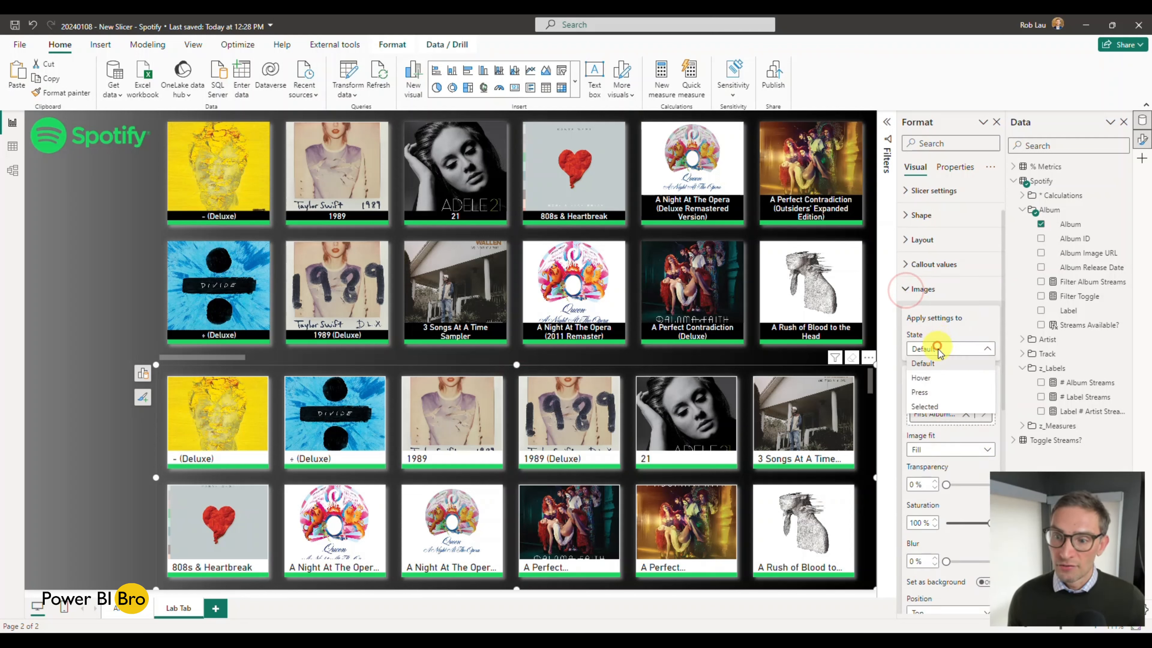
pyautogui.click(937, 363)
pyautogui.scroll(-4, 947, 369)
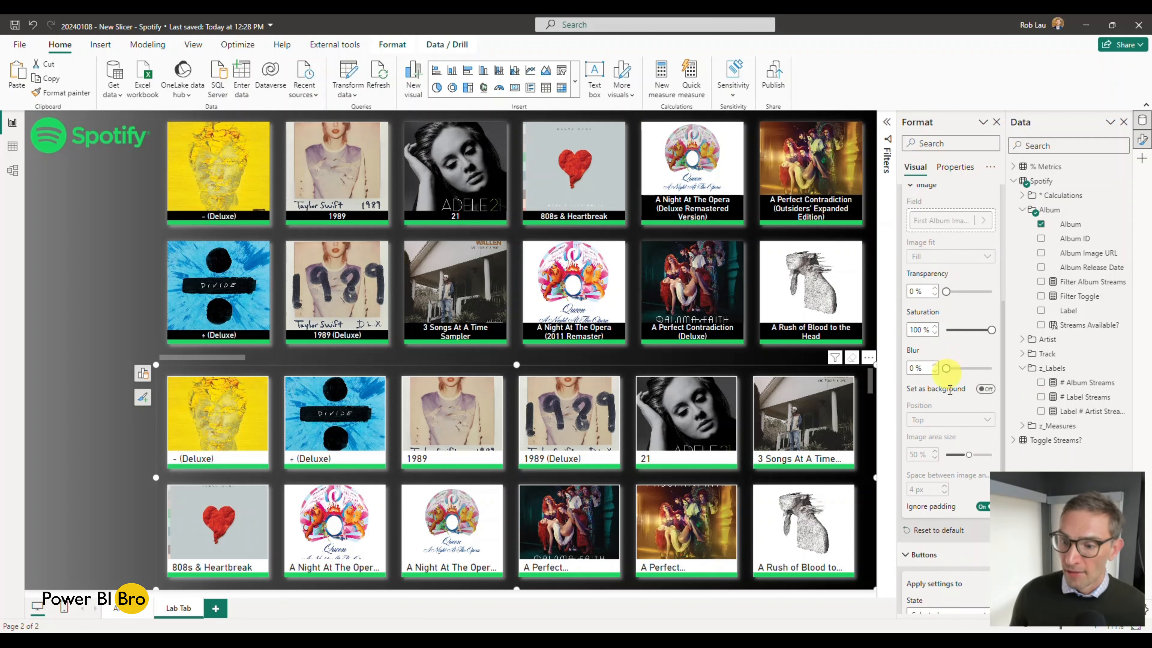
pyautogui.moveTo(948, 368); pyautogui.dragTo(967, 368)
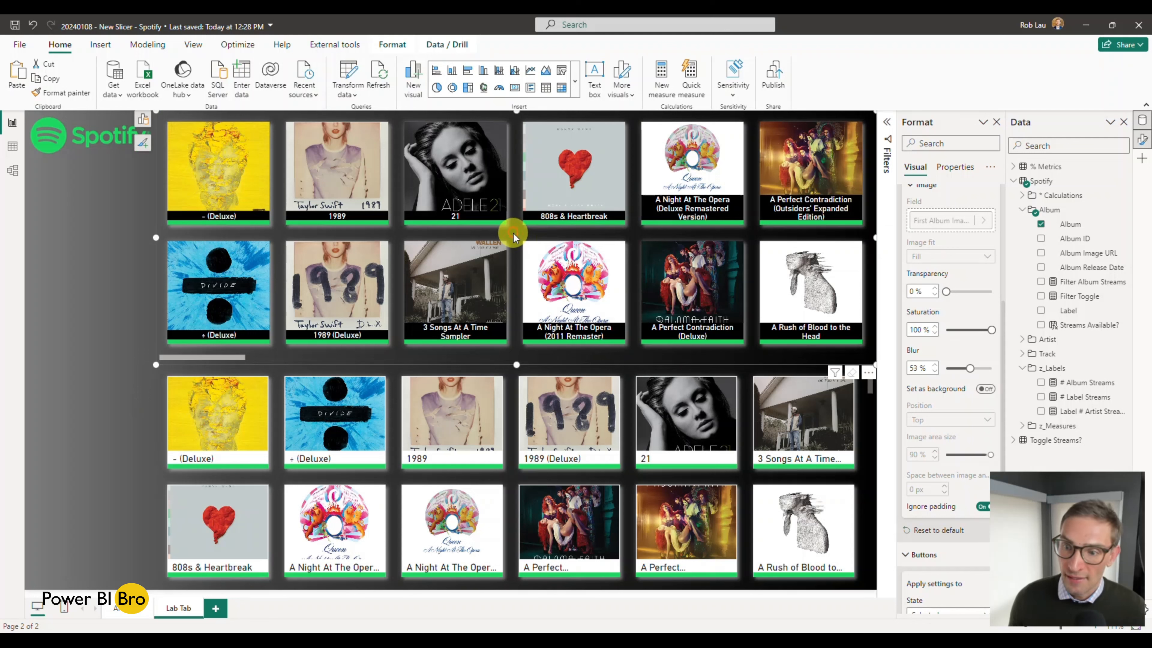
pyautogui.click(512, 375)
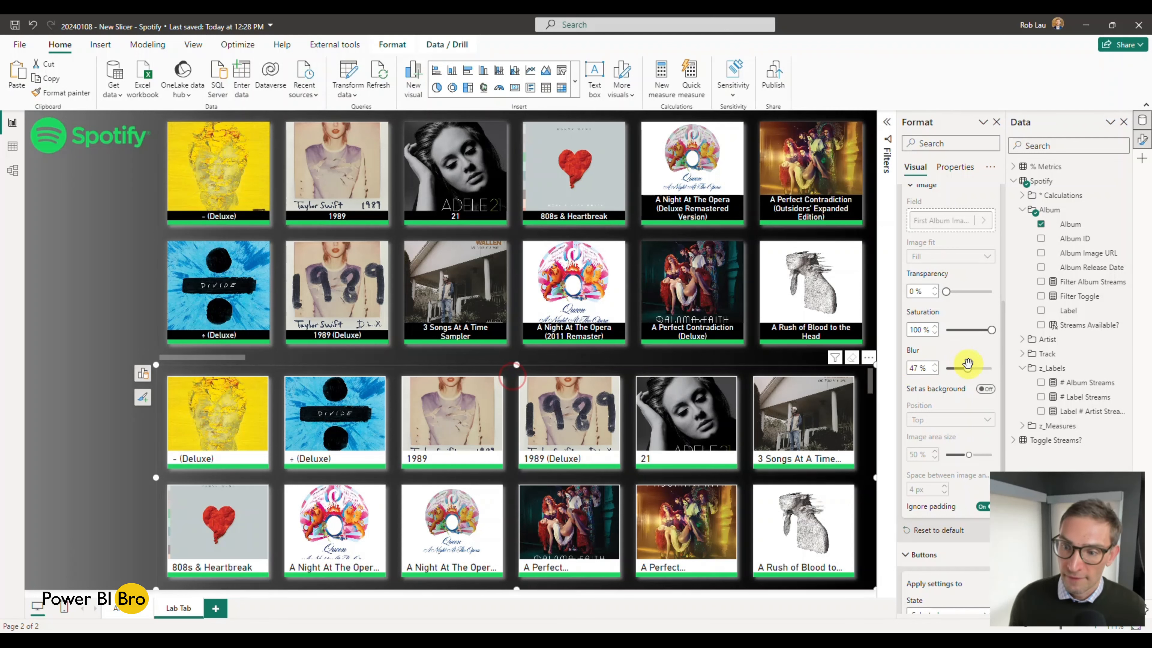
pyautogui.moveTo(967, 368); pyautogui.dragTo(970, 368)
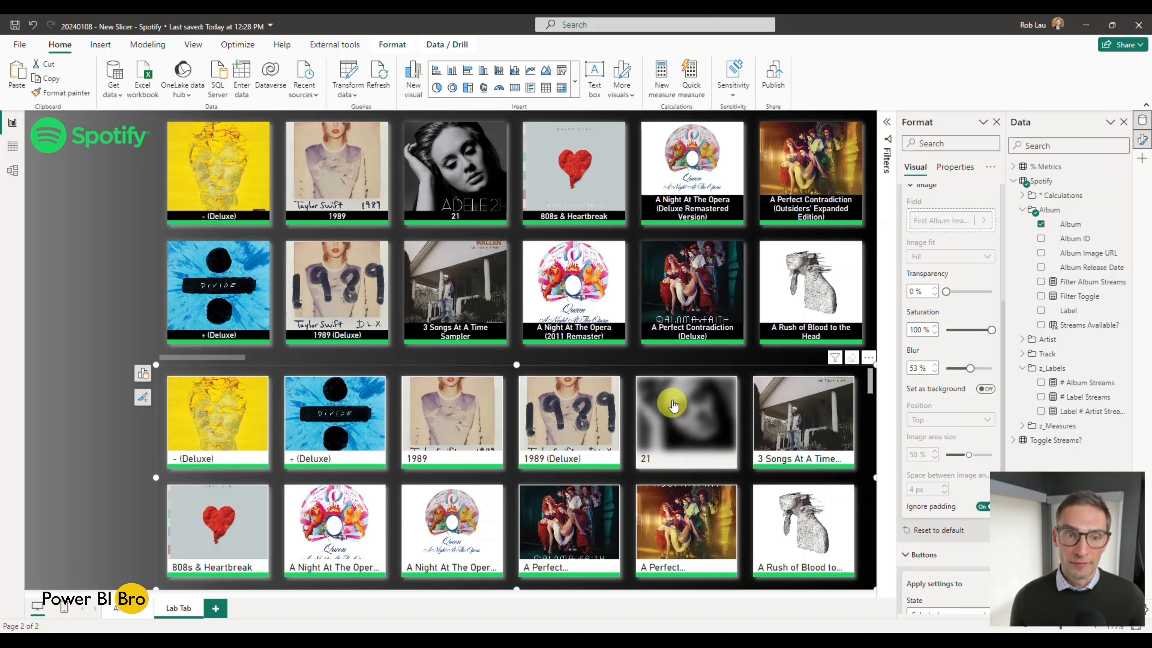
# Step: Centre the new slicer's callout values horizontally and set their font size to 10 for the Default state
pyautogui.scroll(5, 959, 317)
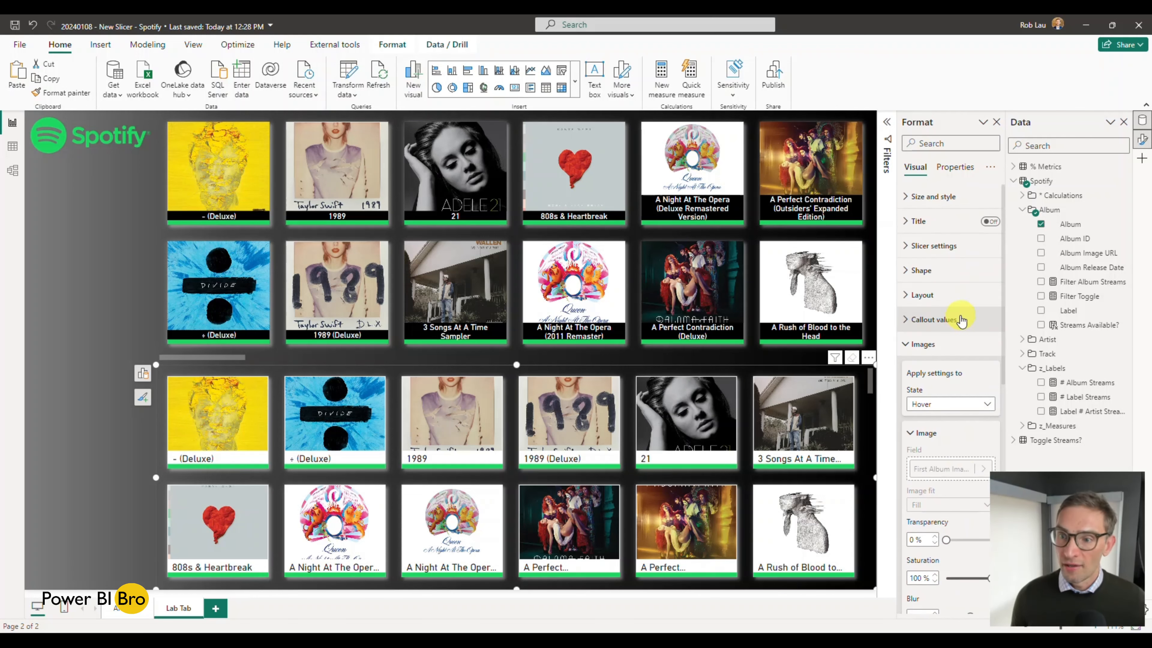
pyautogui.click(934, 320)
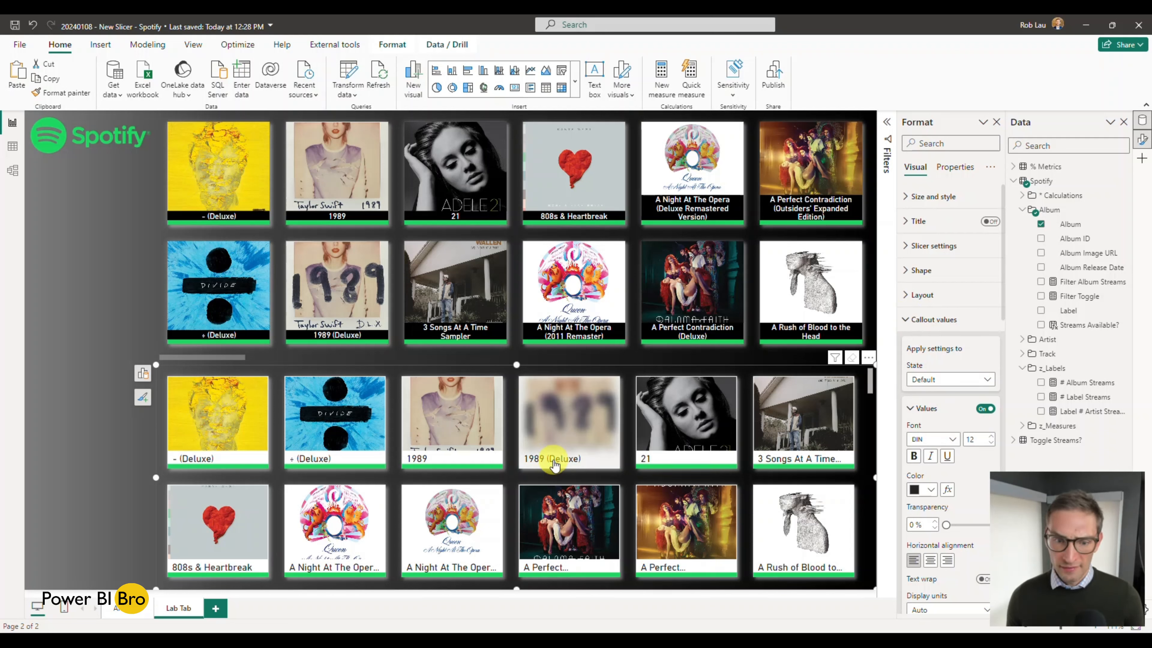
pyautogui.click(930, 561)
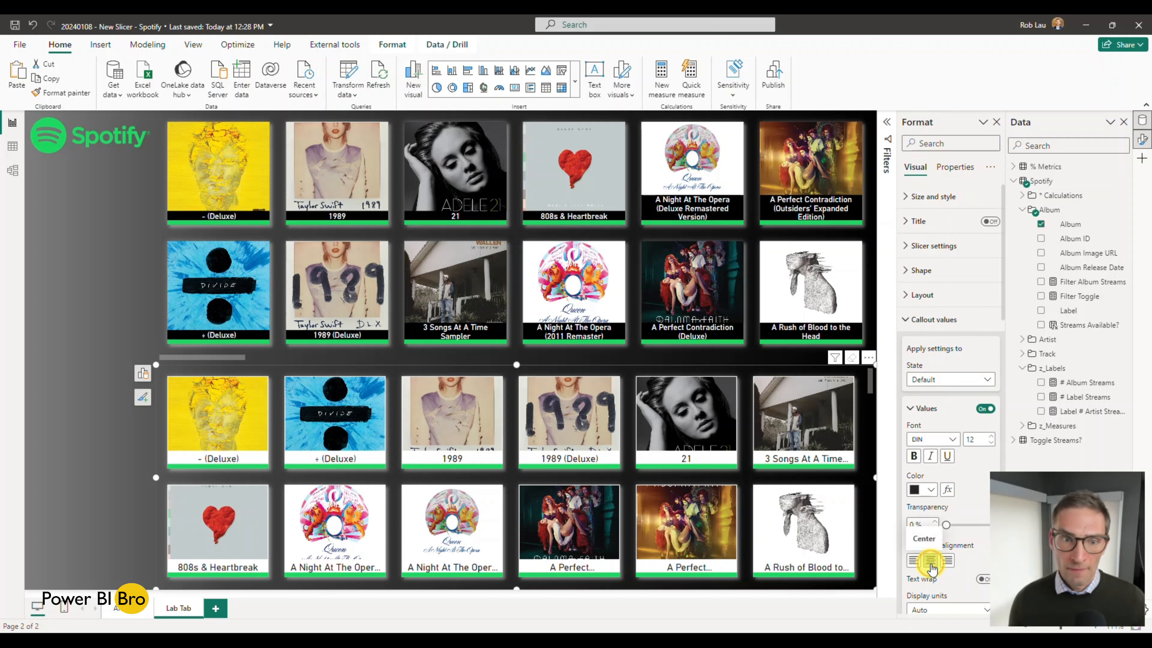
pyautogui.scroll(-3, 975, 453)
pyautogui.click(748, 232)
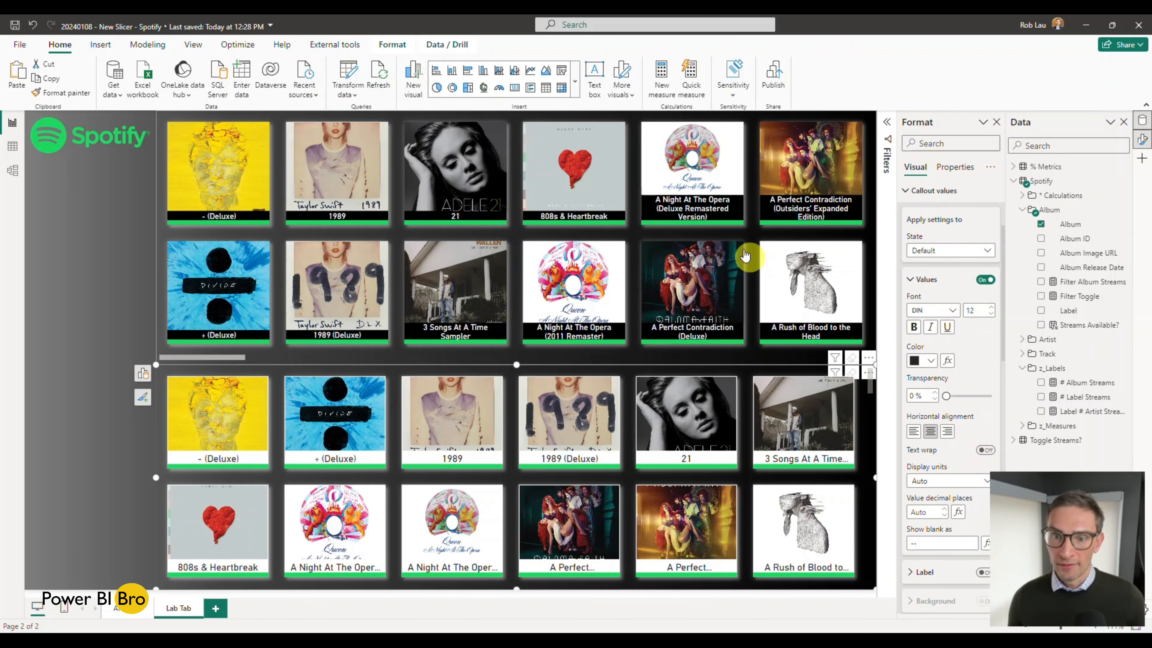
pyautogui.click(750, 368)
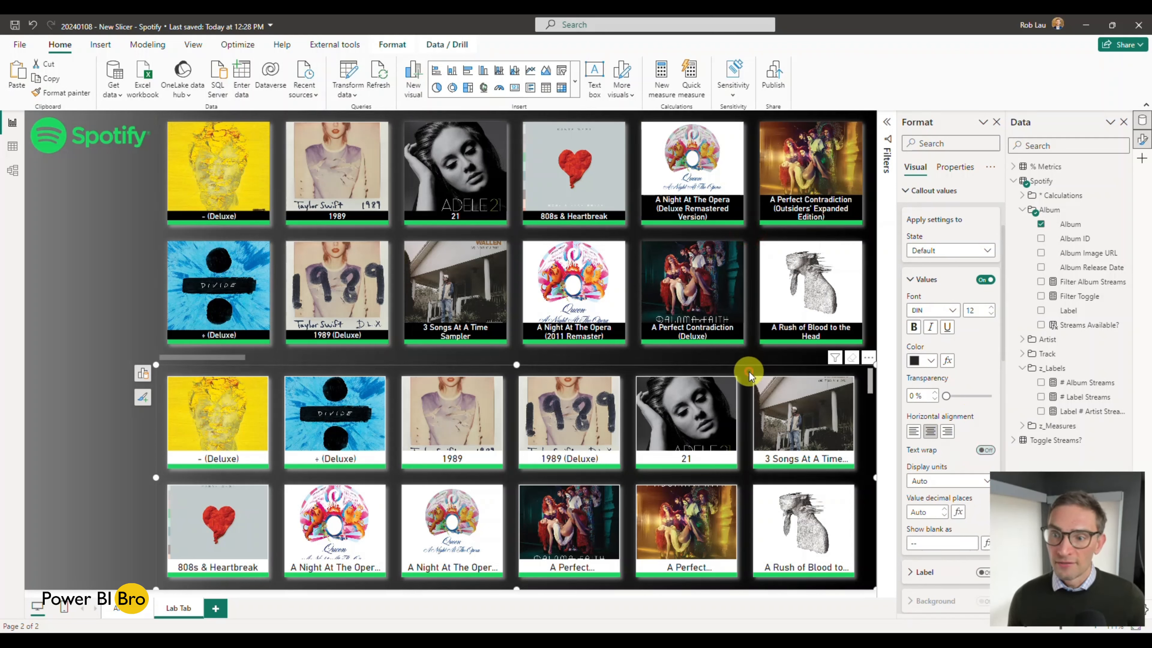
pyautogui.click(990, 314)
pyautogui.click(990, 314)
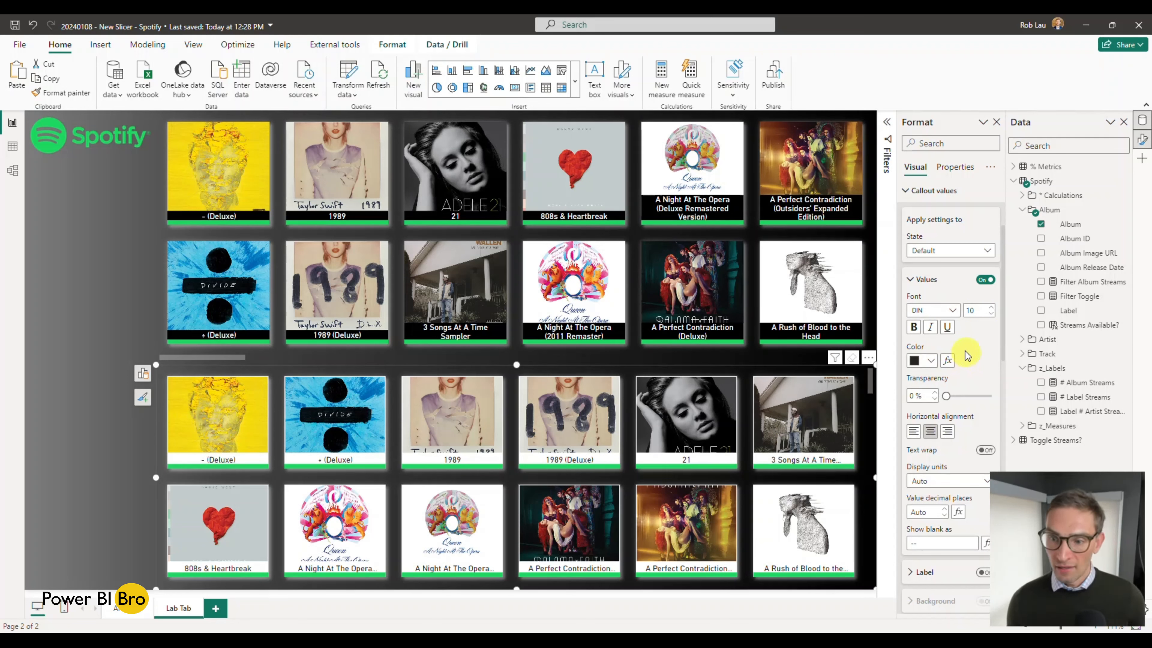
# Step: Set the font colour of the new slicer's callout values to white for the Default state
pyautogui.scroll(-2, 963, 348)
pyautogui.click(933, 297)
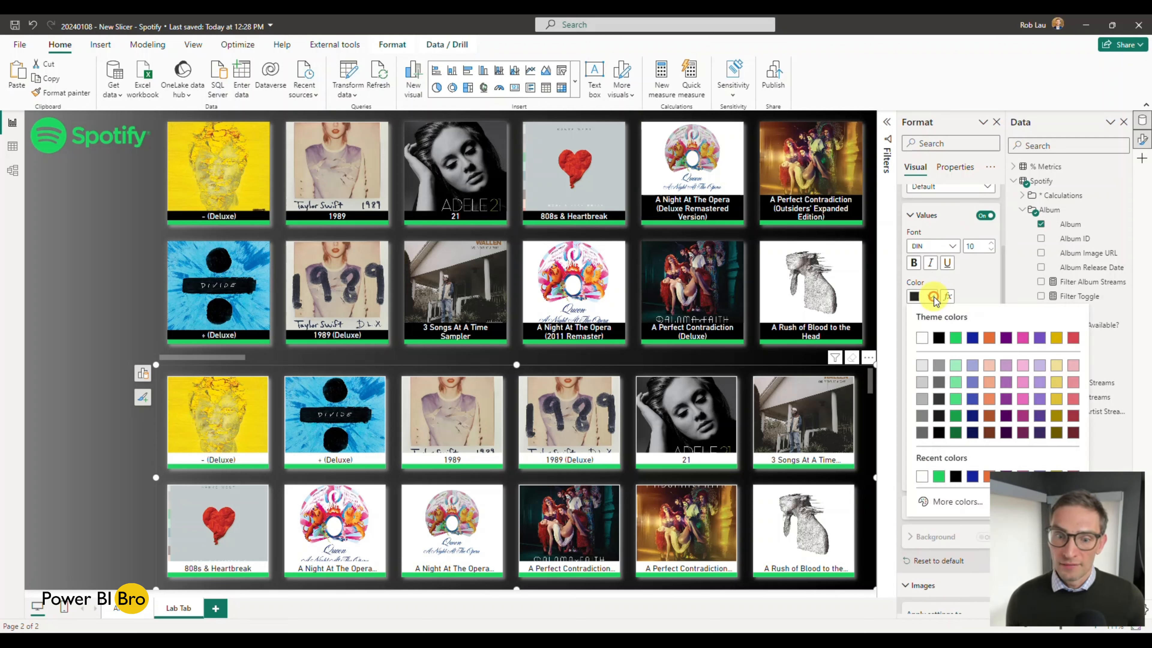
pyautogui.click(921, 338)
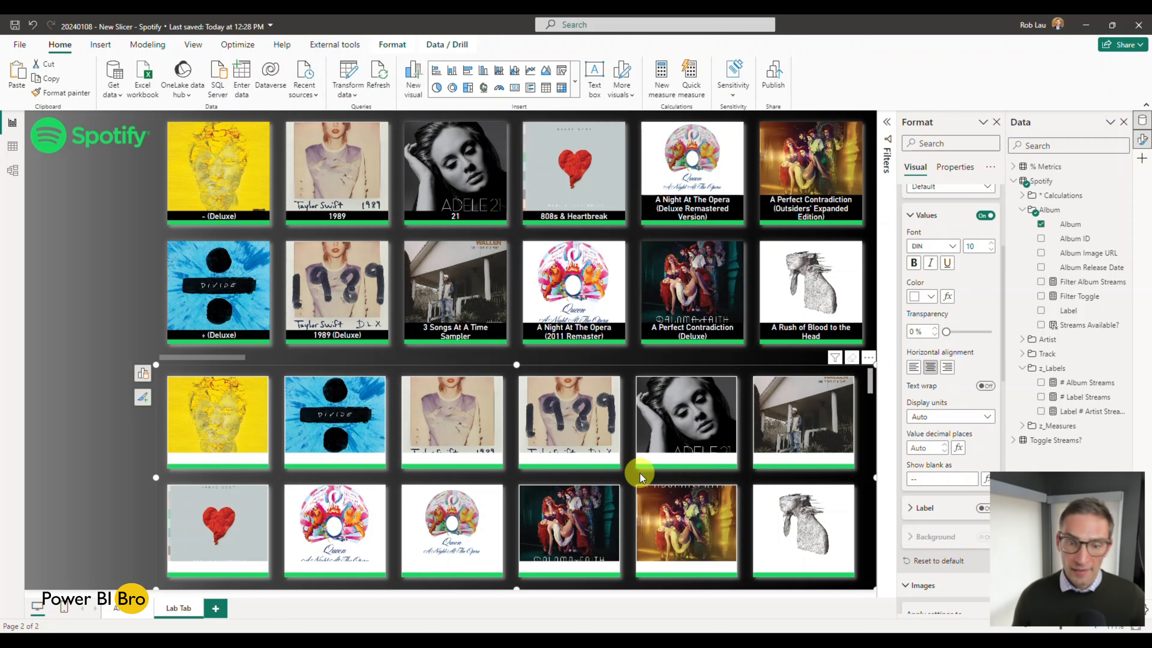
# Step: Set the fill colour of the new slicer's buttons to black for the Default state
pyautogui.scroll(3, 951, 399)
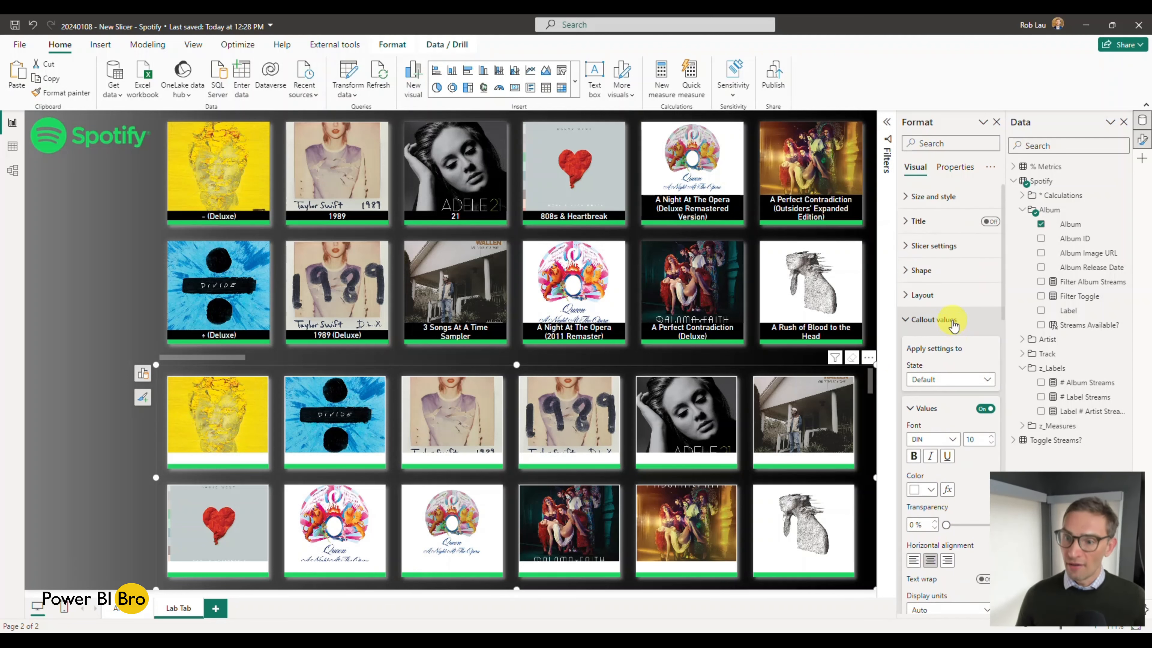
pyautogui.scroll(-2, 952, 344)
pyautogui.scroll(-1, 953, 333)
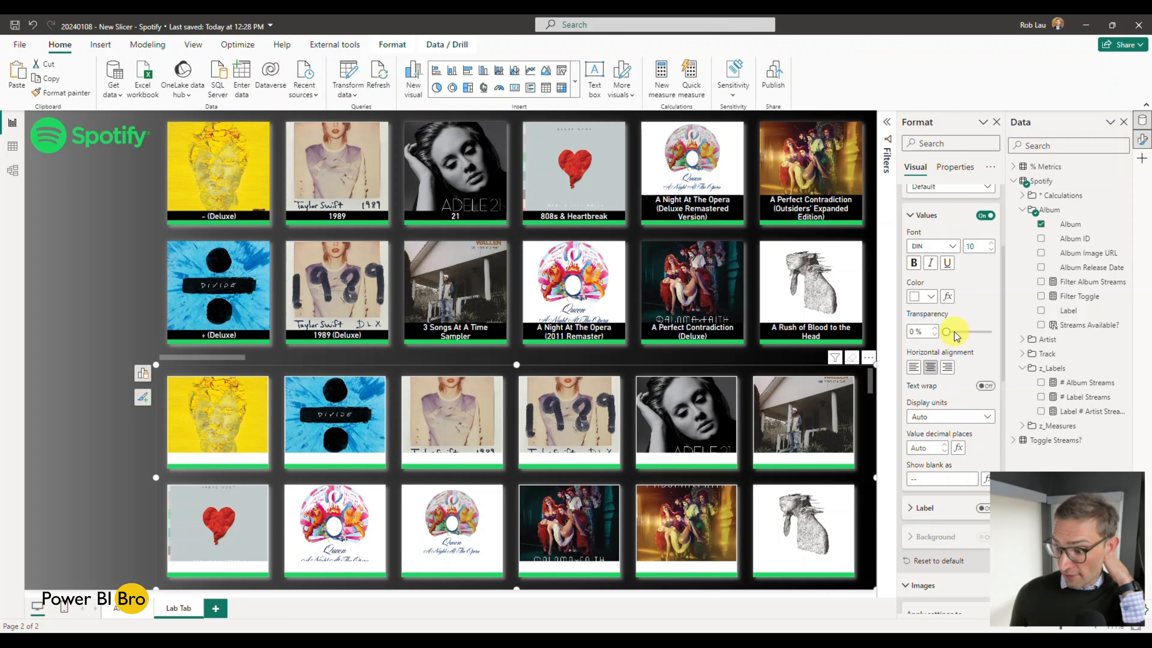
pyautogui.scroll(-10, 954, 333)
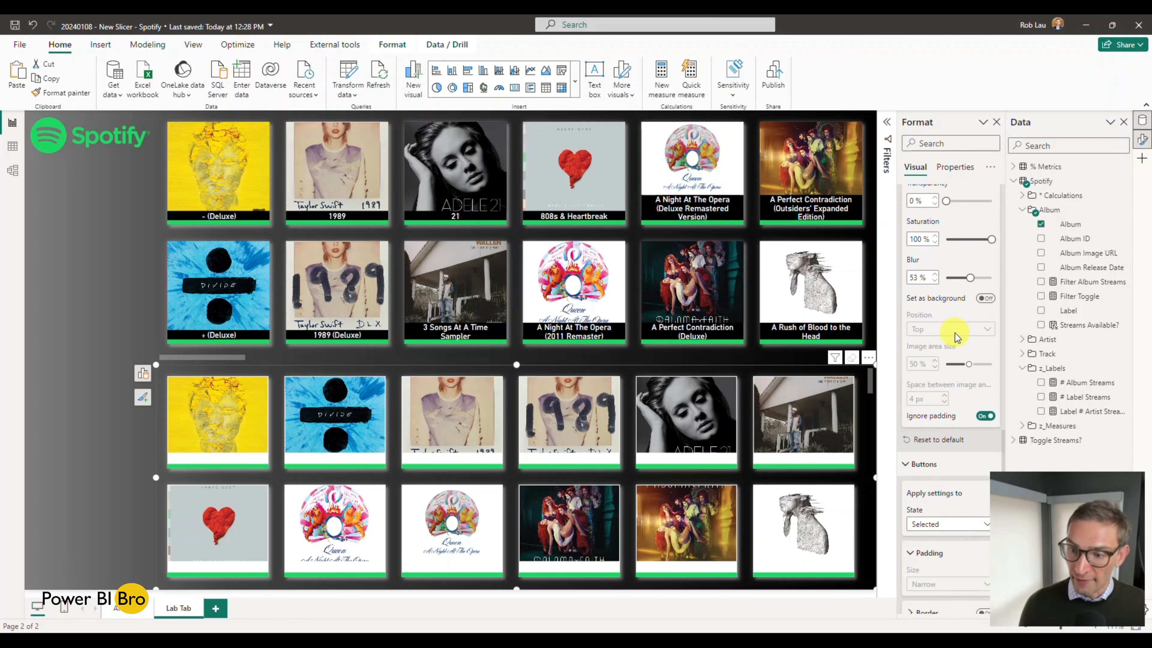
pyautogui.click(943, 373)
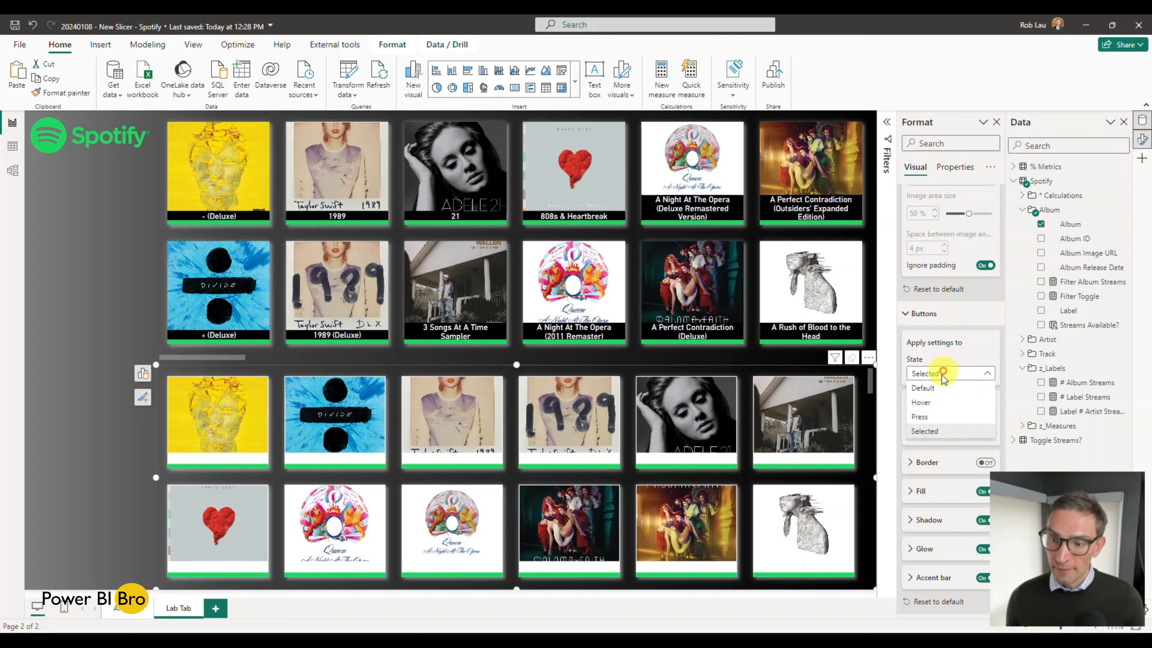
pyautogui.click(935, 387)
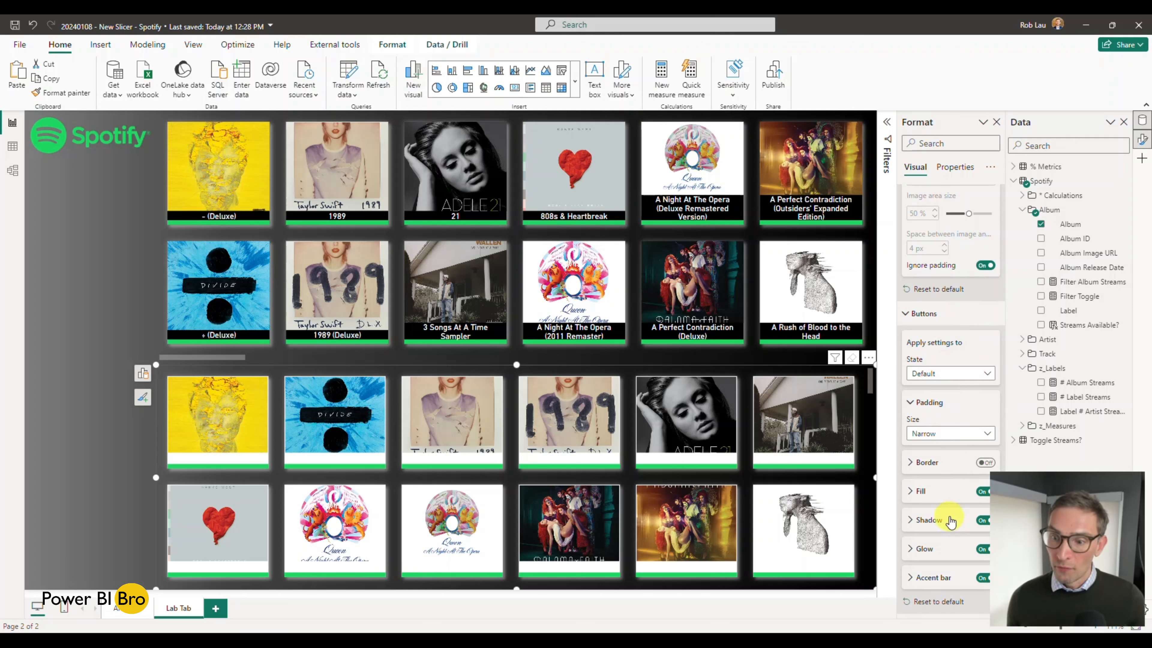
pyautogui.click(913, 492)
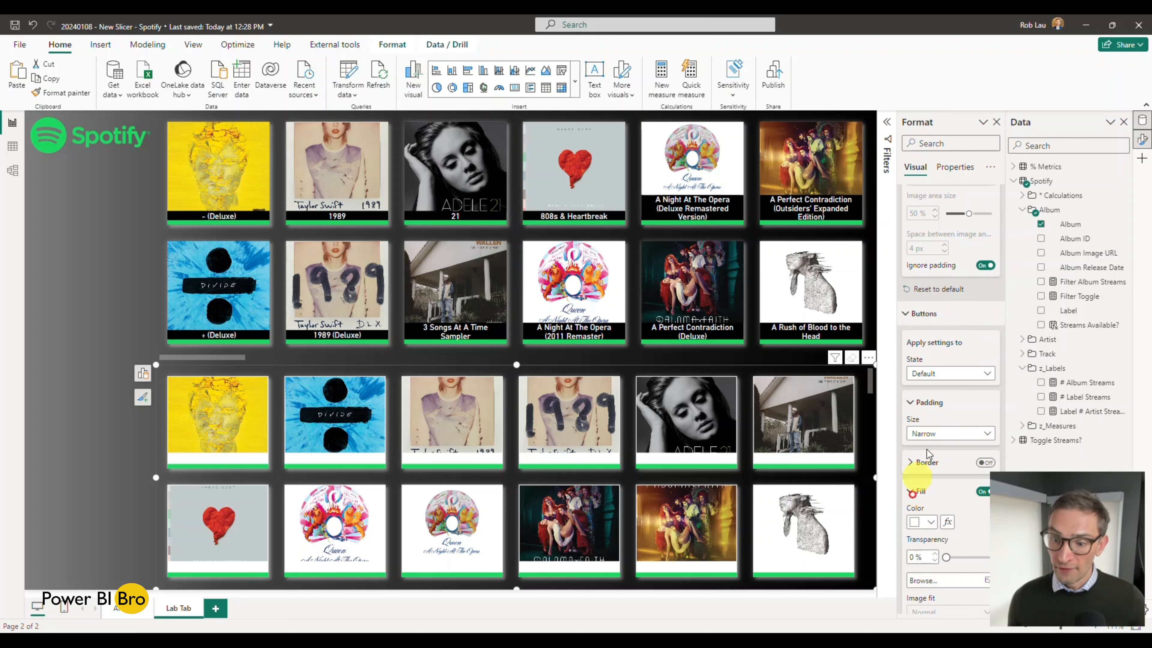
pyautogui.scroll(-3, 934, 468)
pyautogui.click(929, 360)
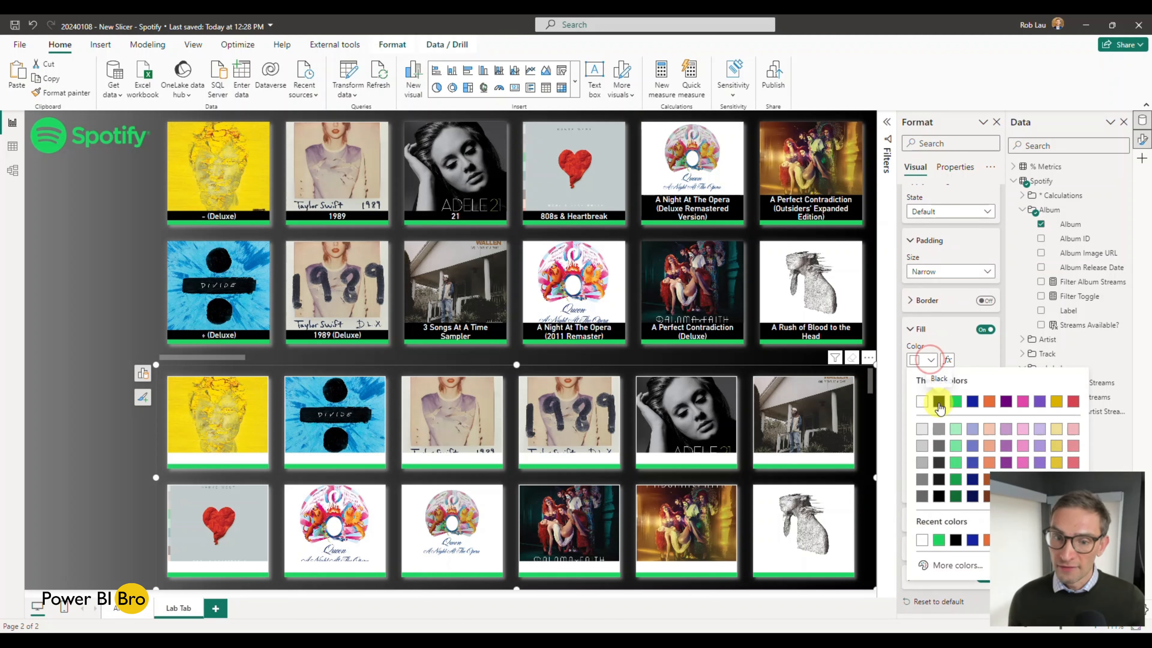
pyautogui.click(936, 399)
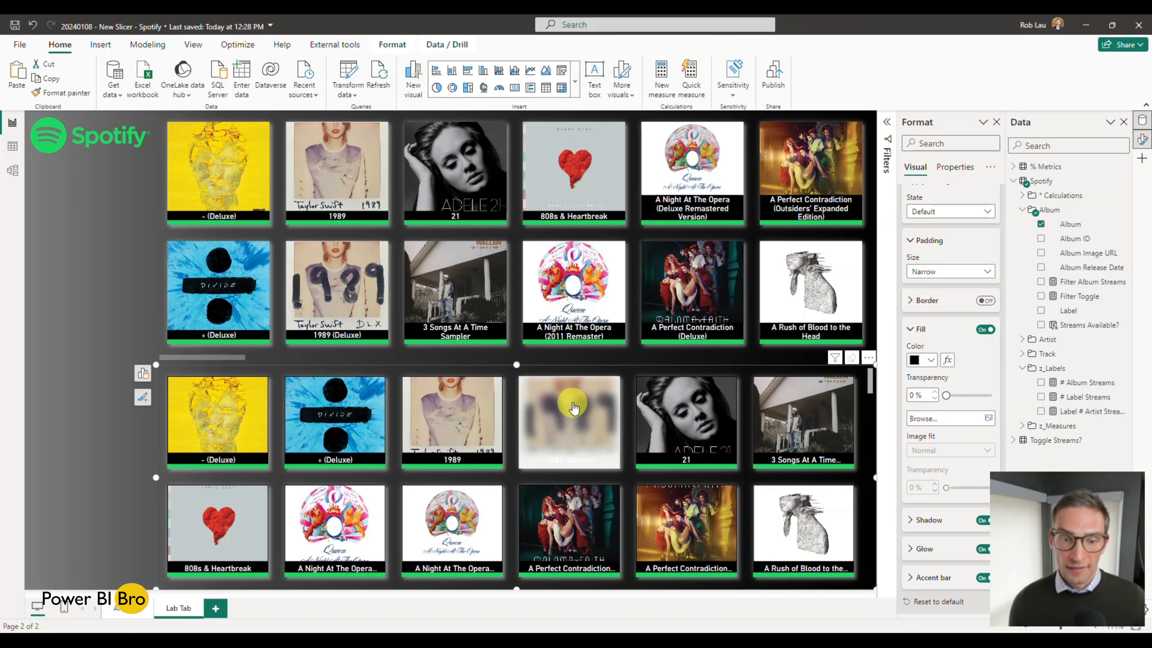
# Step: Compare the hover appearance of the 1989 (Deluxe) card in the new slicer with an album card in the finished slicer
pyautogui.click(575, 413)
pyautogui.click(574, 413)
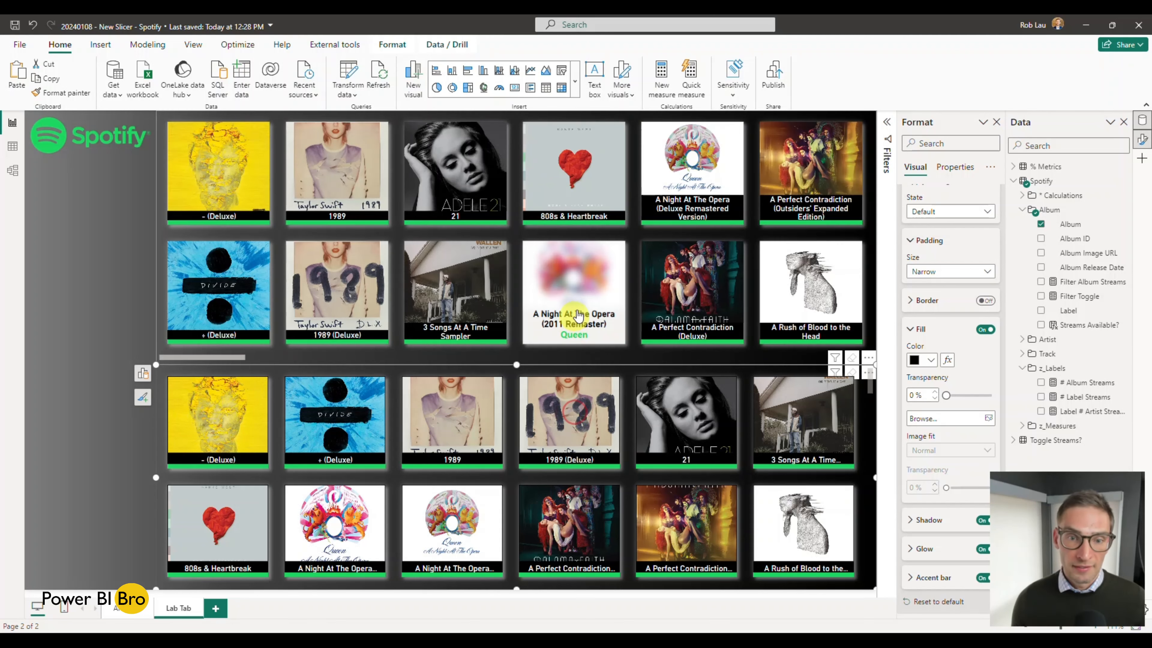
pyautogui.click(580, 299)
pyautogui.click(580, 300)
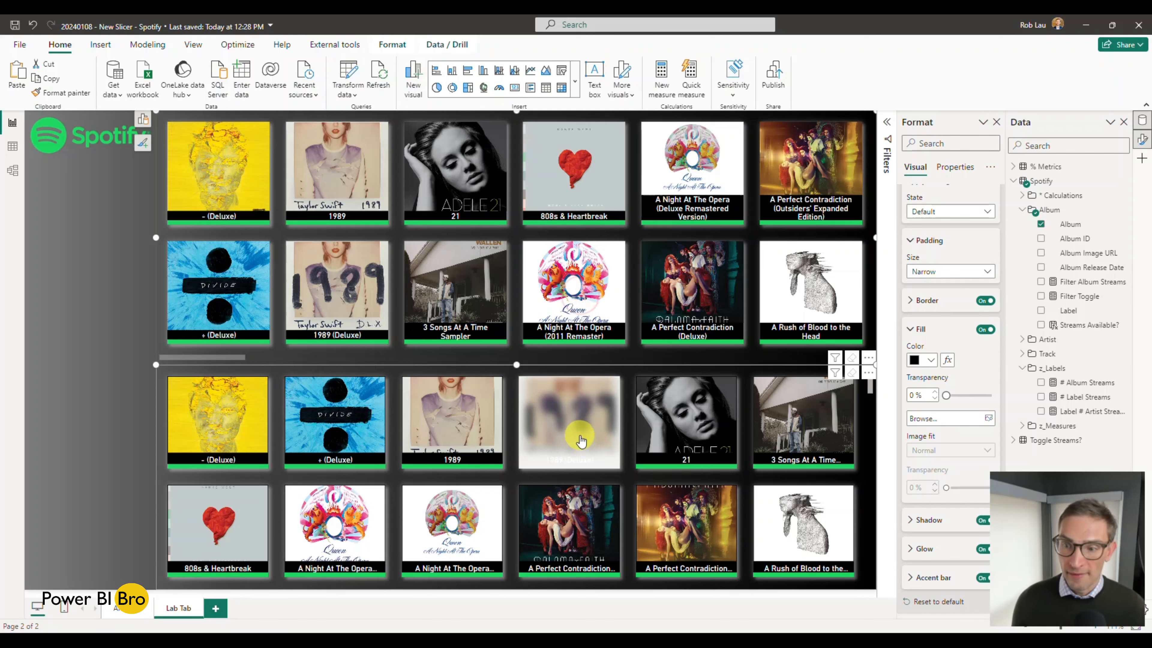
pyautogui.click(581, 439)
pyautogui.click(581, 438)
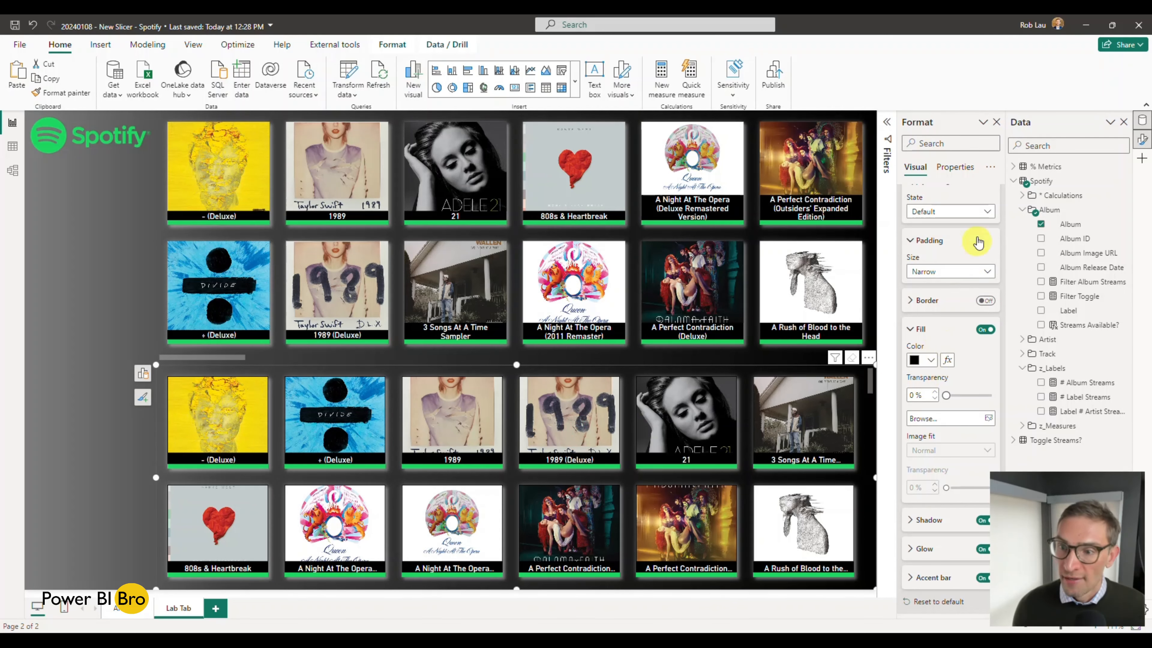
# Step: Set the fill colour of the new slicer's buttons to green for the Selected state and test it on the 1989 (Deluxe) card
pyautogui.click(953, 275)
pyautogui.click(943, 250)
pyautogui.click(949, 211)
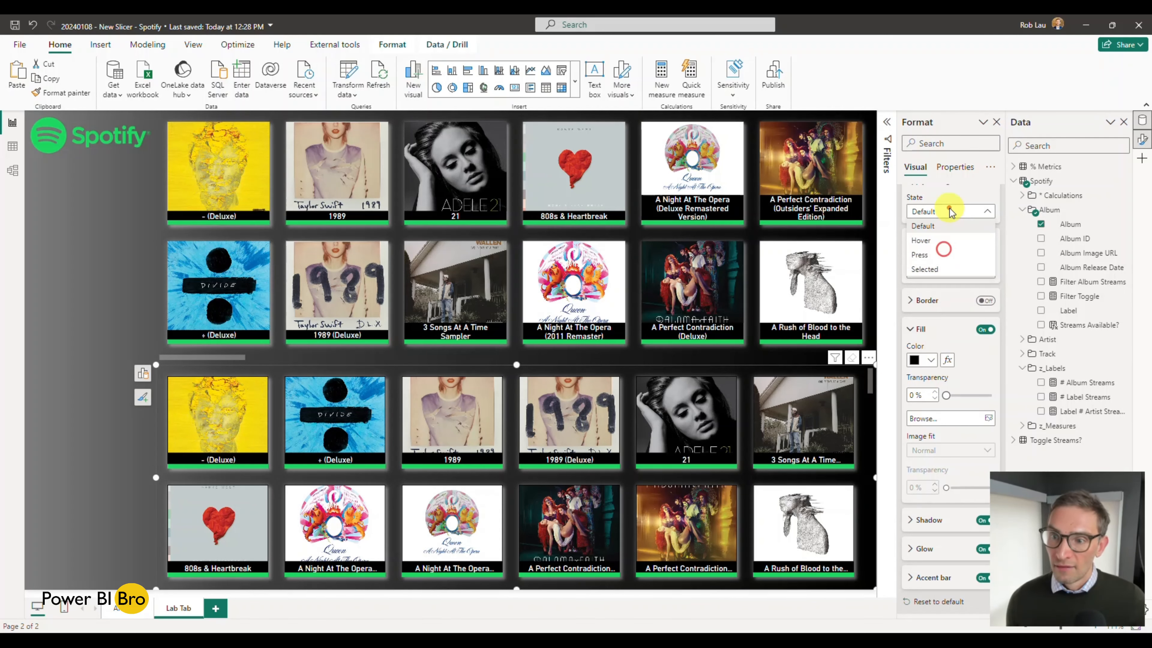
pyautogui.click(927, 269)
pyautogui.click(930, 359)
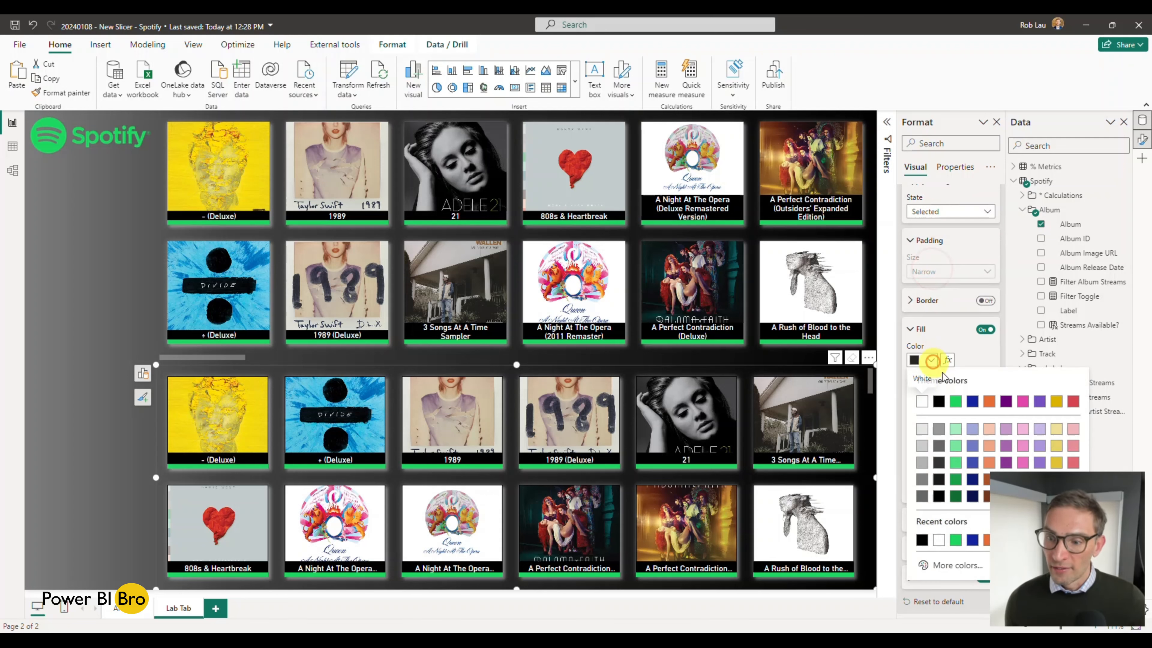
pyautogui.click(955, 540)
pyautogui.click(583, 420)
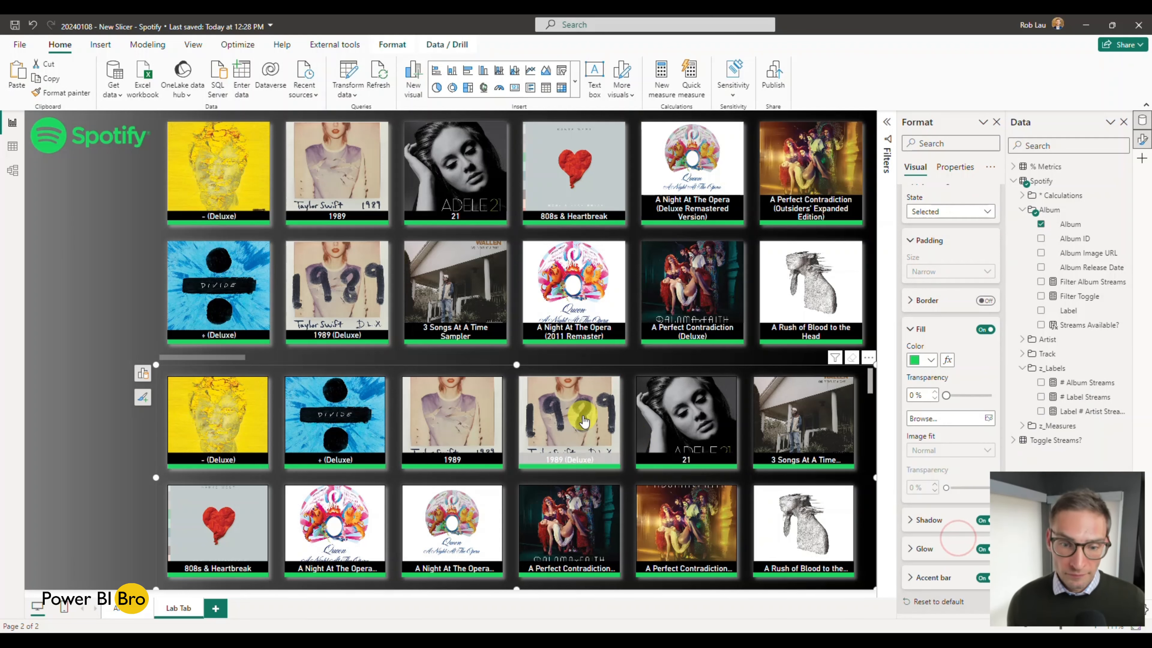
pyautogui.click(584, 420)
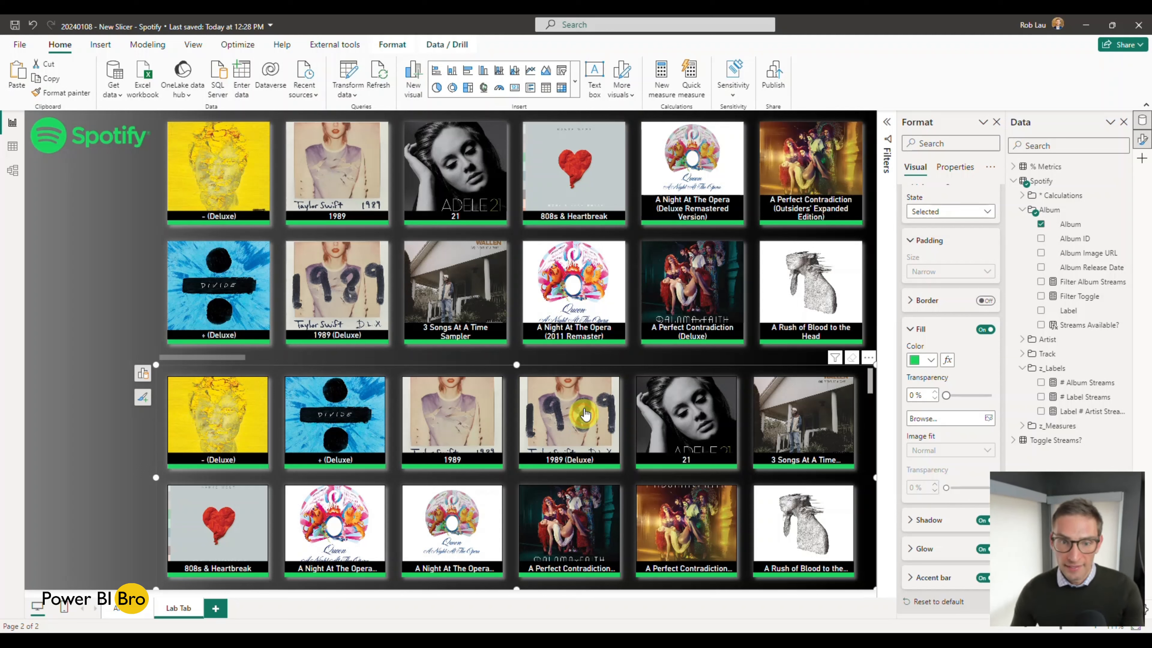
# Step: Check the selection behaviour of the 1989 (Deluxe) card in the finished slicer and return to the new slicer
pyautogui.click(354, 262)
pyautogui.click(354, 262)
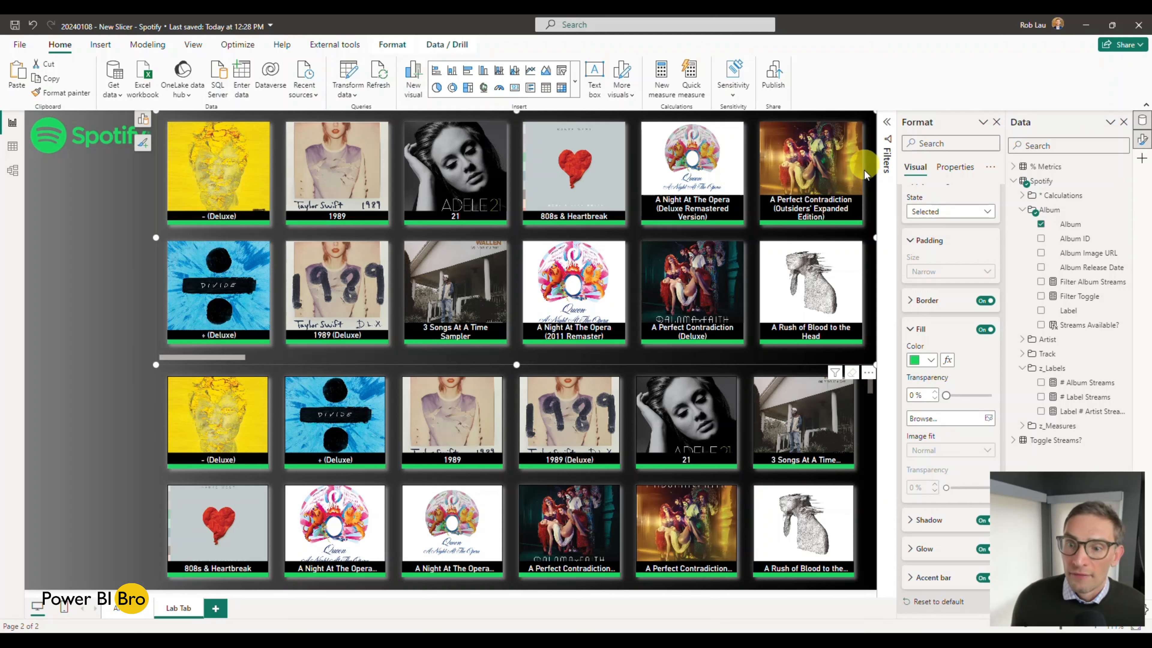
pyautogui.click(870, 373)
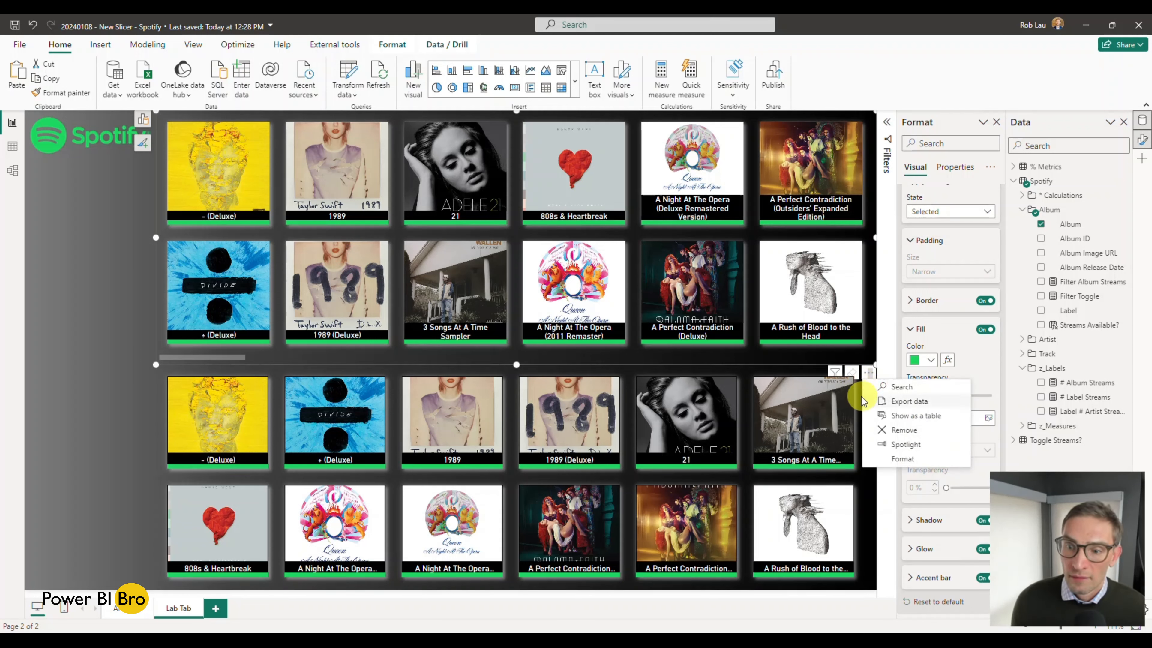
pyautogui.click(177, 477)
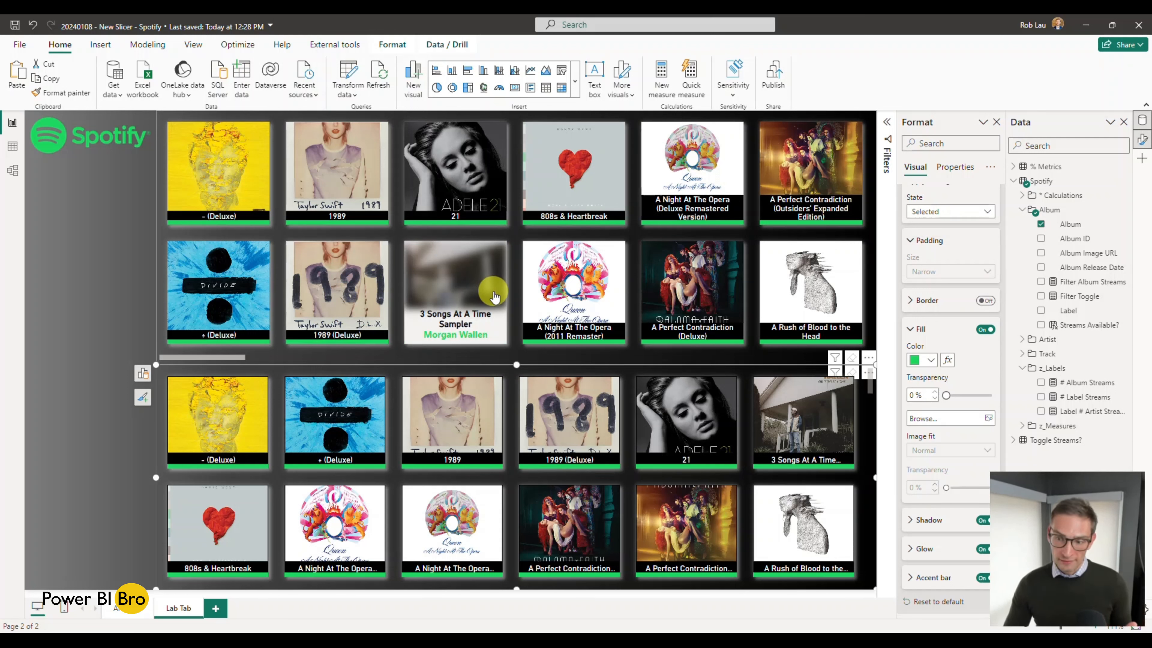
pyautogui.click(513, 380)
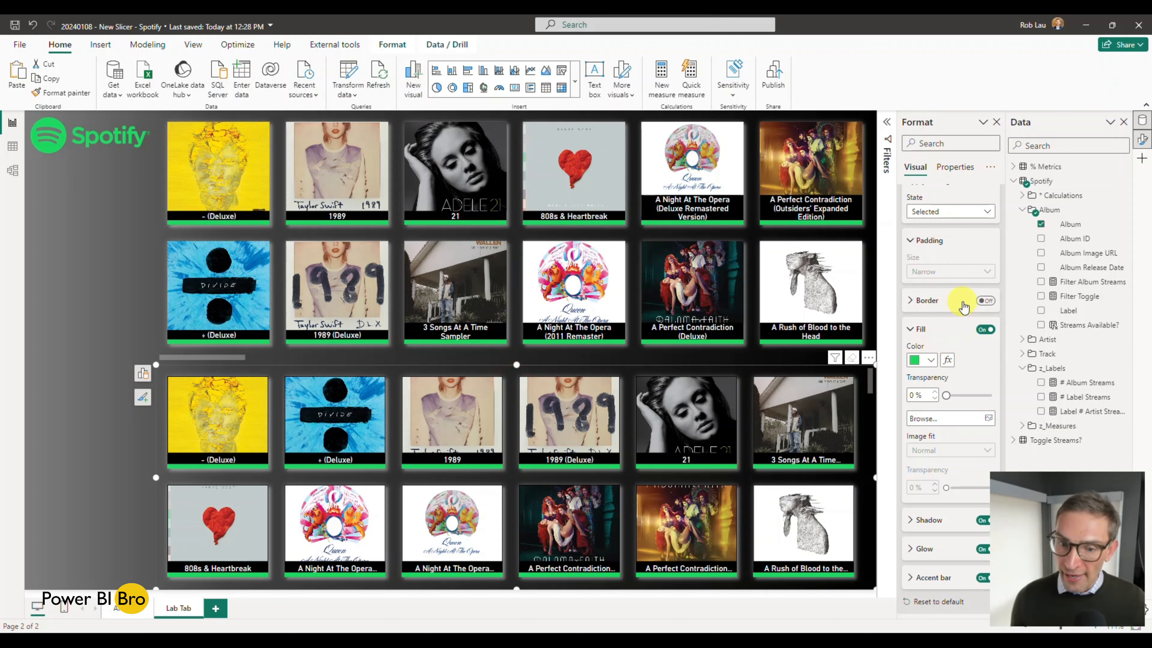
# Step: Enable the new slicer's callout label for the Default state and assign the Artist field to it
pyautogui.scroll(10, 943, 344)
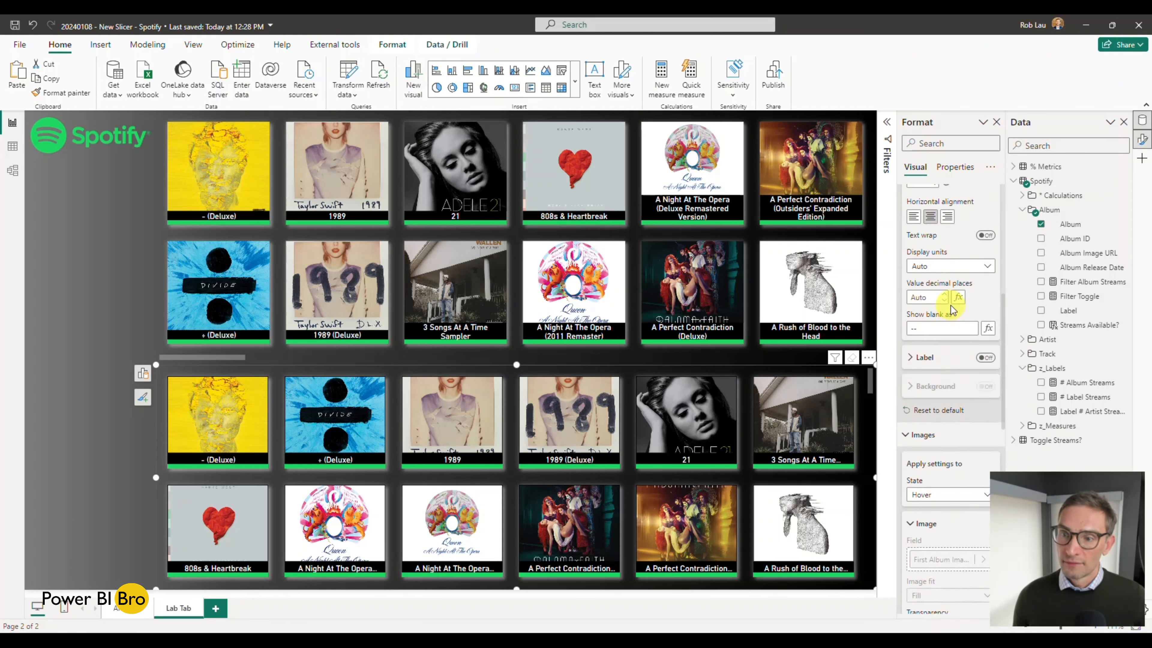
pyautogui.scroll(7, 946, 308)
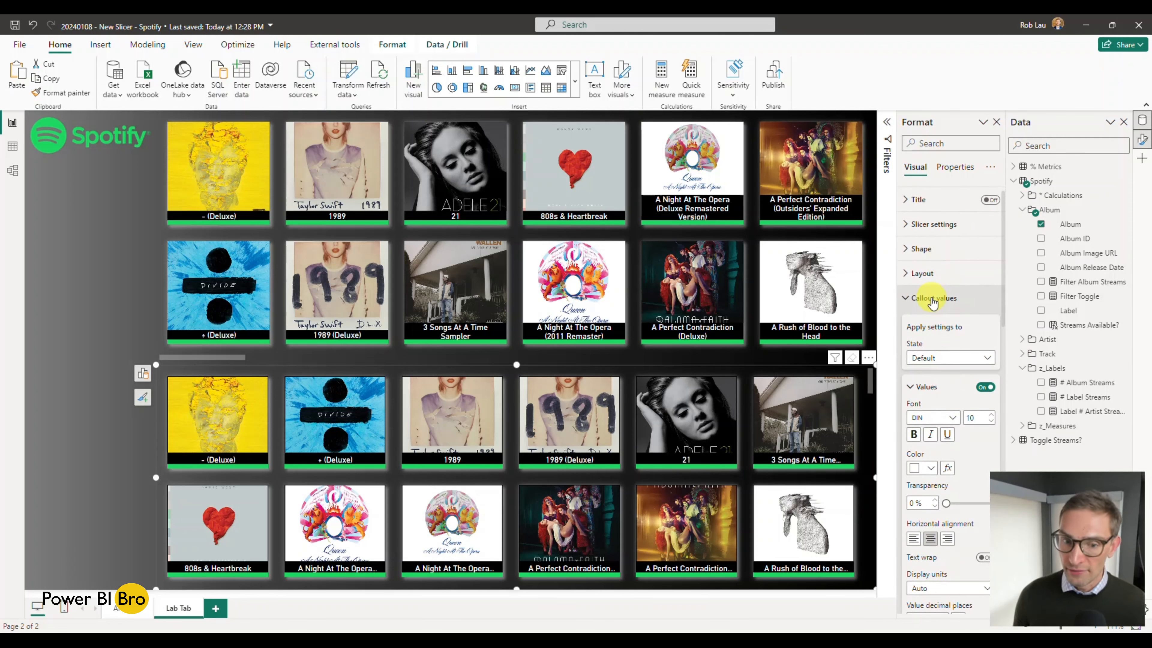
pyautogui.click(925, 358)
pyautogui.click(929, 386)
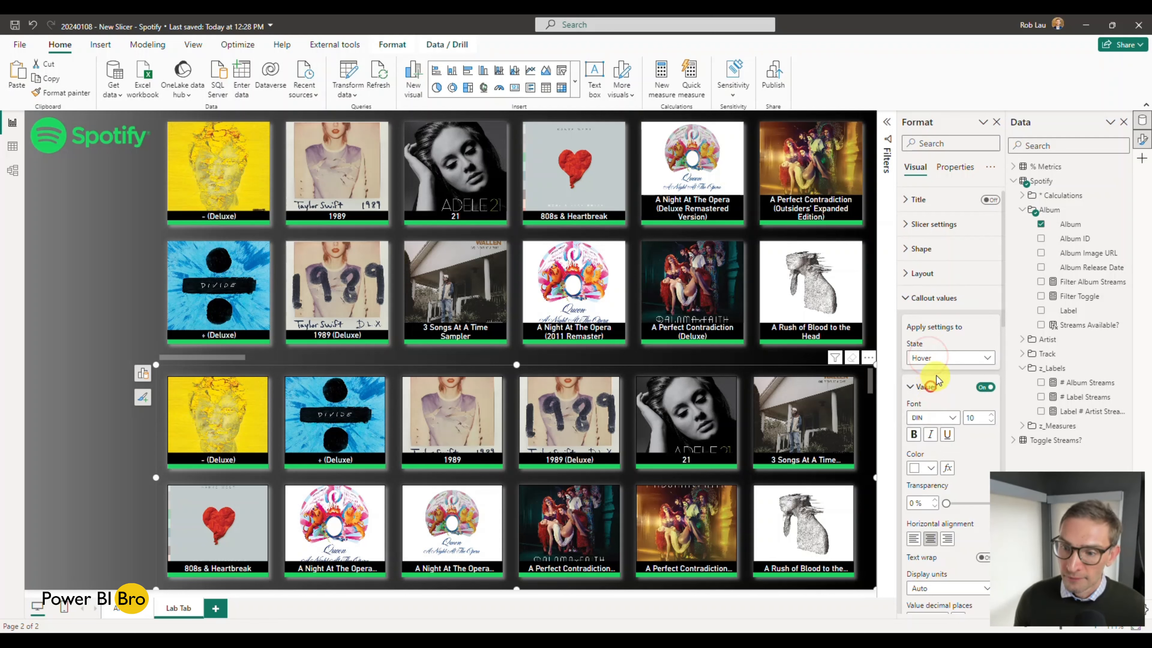
pyautogui.click(918, 386)
pyautogui.scroll(-2, 914, 365)
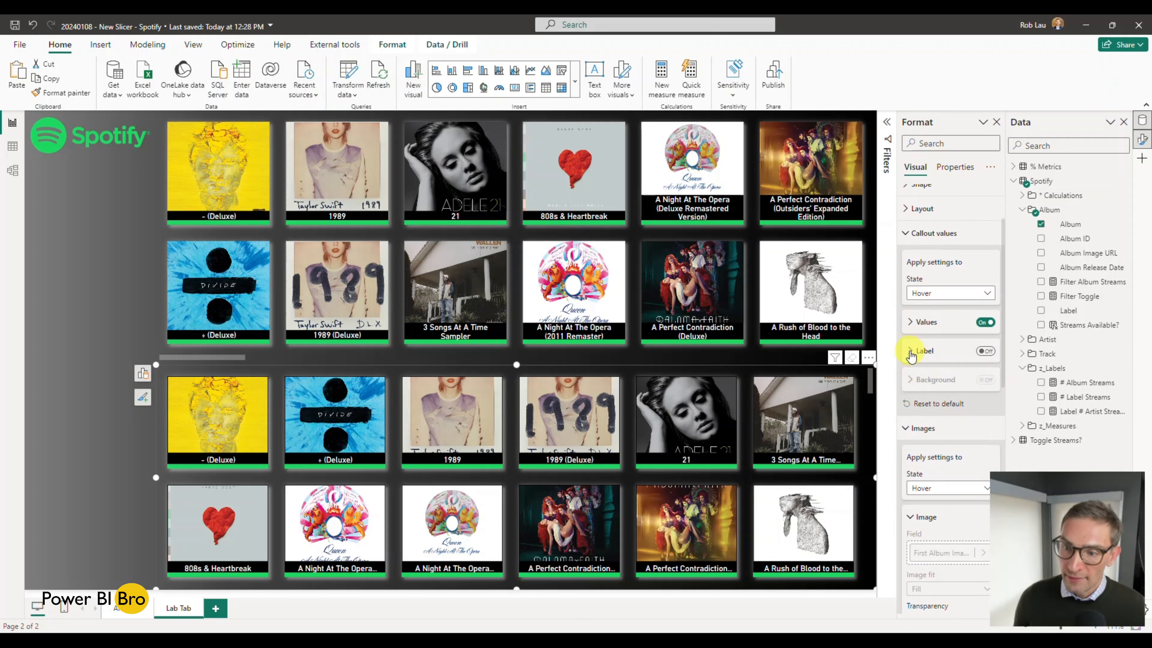
pyautogui.click(970, 293)
pyautogui.click(952, 308)
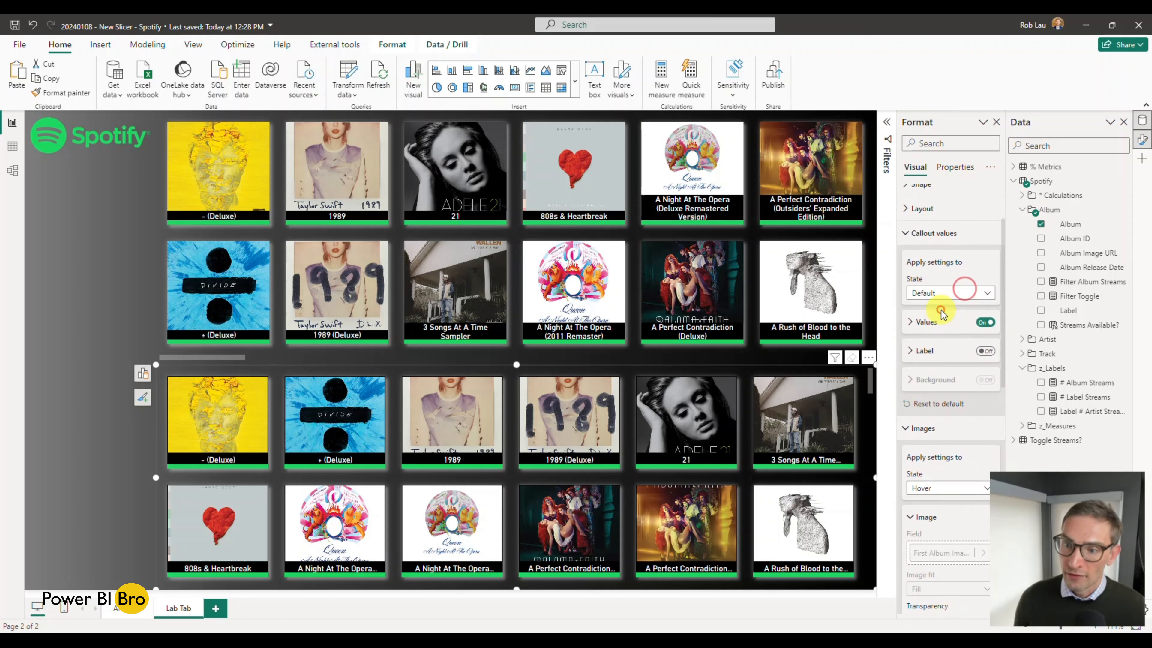
pyautogui.click(912, 353)
pyautogui.click(983, 351)
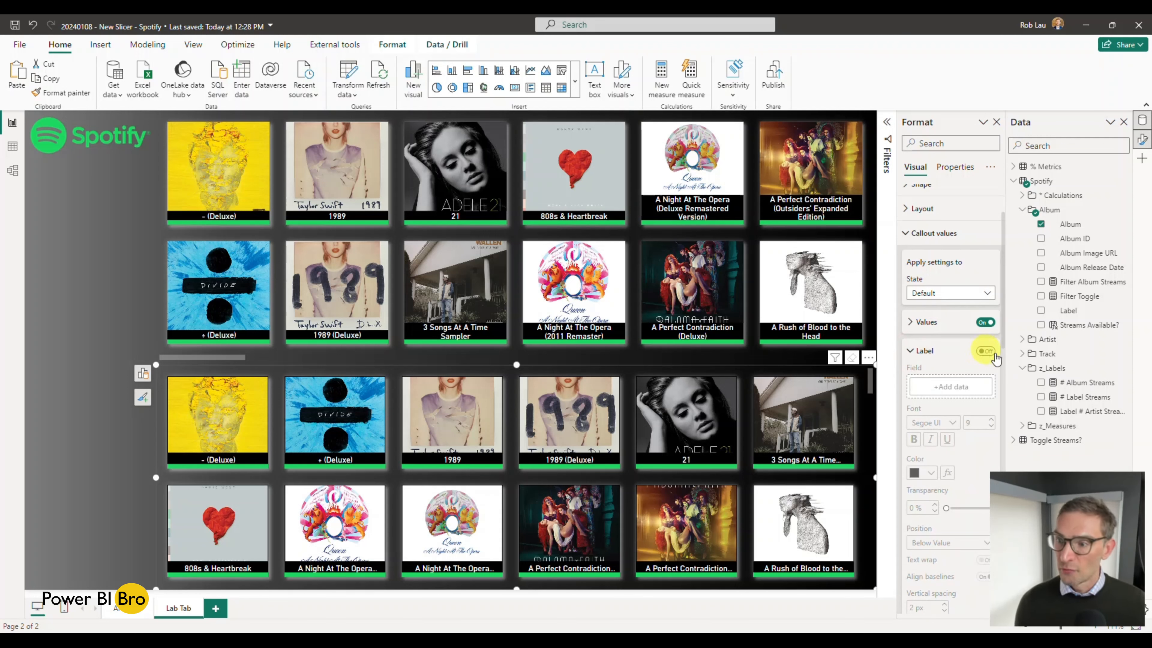
pyautogui.click(1043, 339)
pyautogui.moveTo(1063, 353); pyautogui.dragTo(985, 354)
pyautogui.click(984, 351)
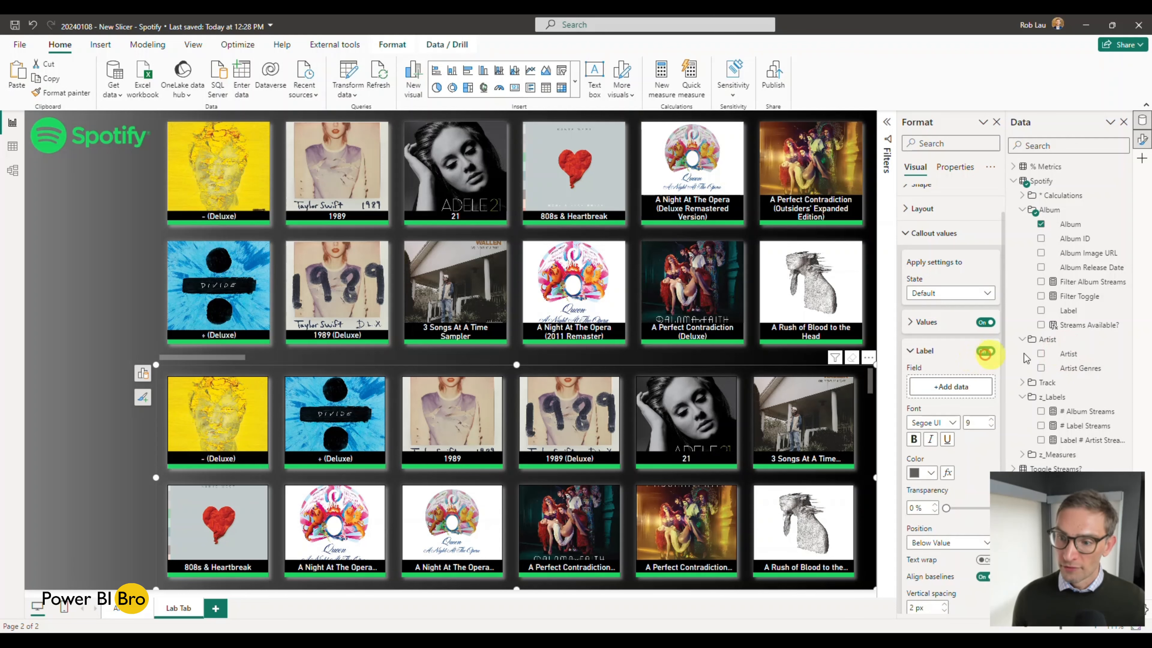
pyautogui.moveTo(1063, 354); pyautogui.dragTo(938, 387)
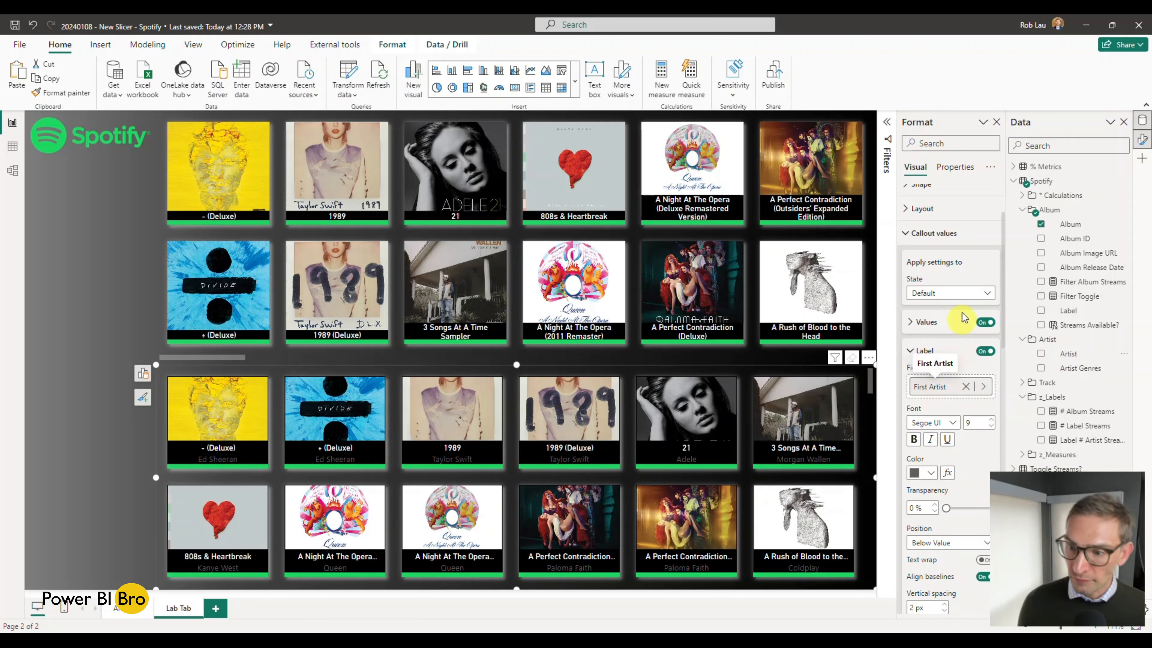
# Step: Disable the new slicer's callout label for the Default state and enable it for the Hover state
pyautogui.click(984, 351)
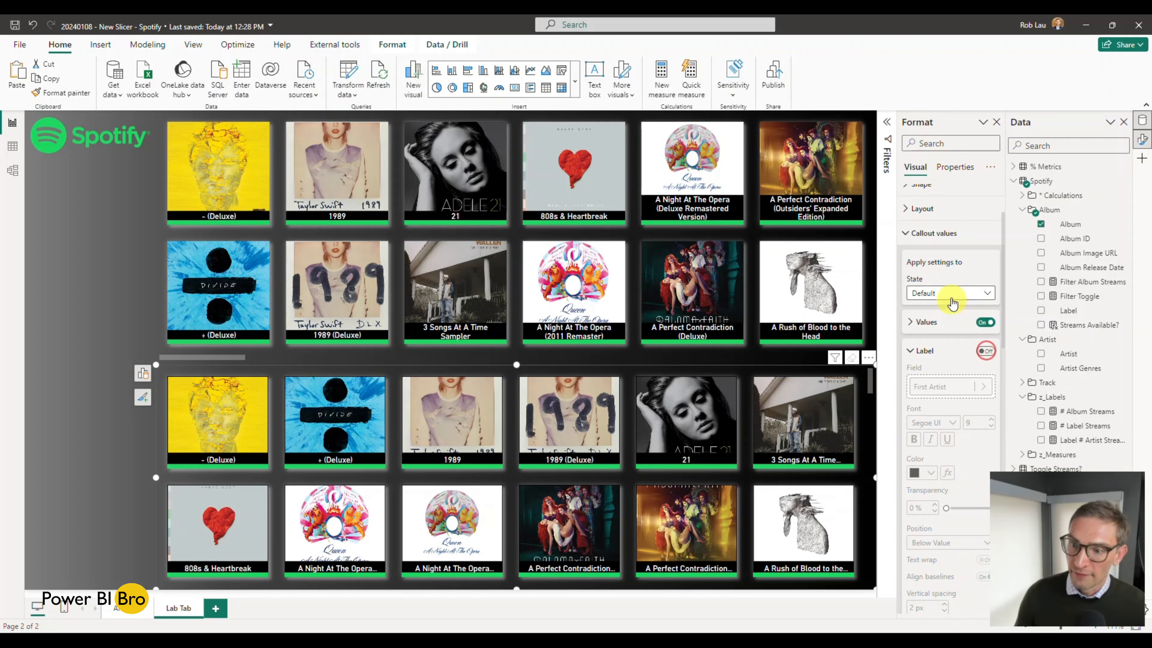
pyautogui.click(982, 351)
pyautogui.click(980, 351)
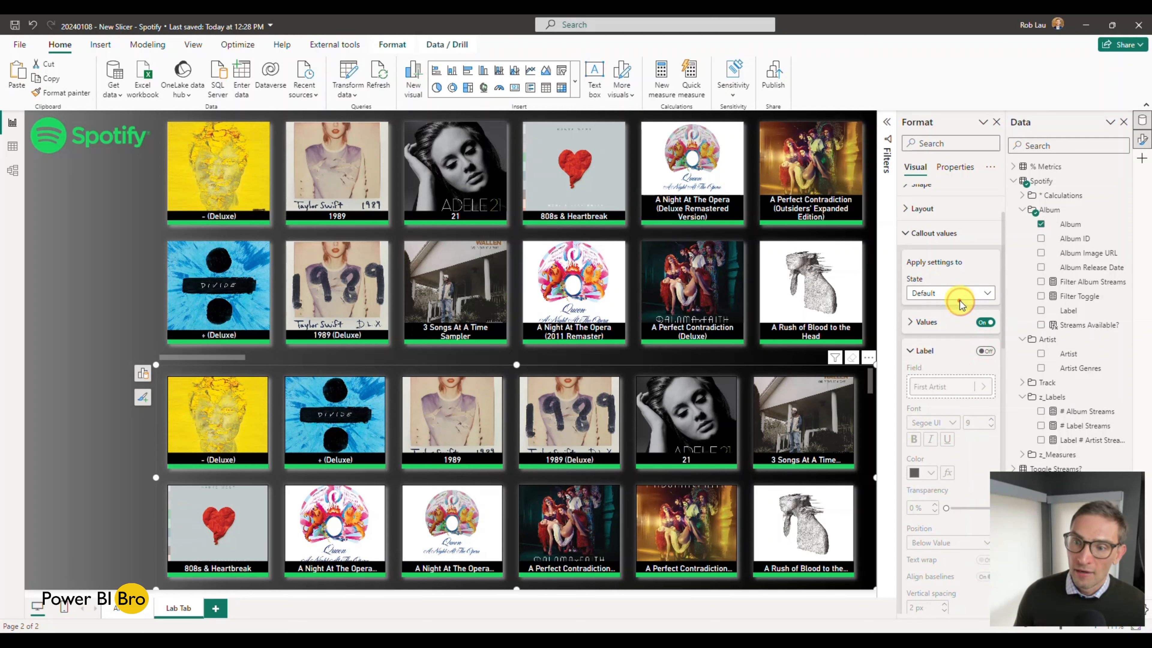
pyautogui.click(986, 293)
pyautogui.click(944, 323)
pyautogui.click(985, 351)
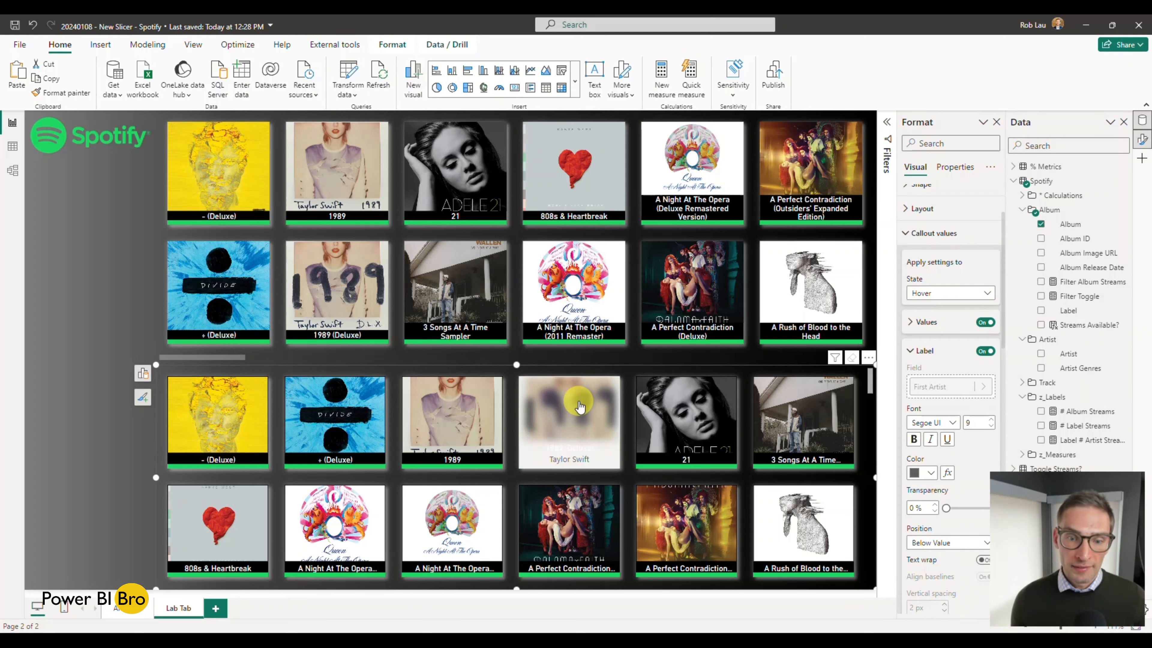
# Step: Format the new slicer's Hover state label in green, bold, size 10, and compare it with the finished slicer
pyautogui.click(937, 473)
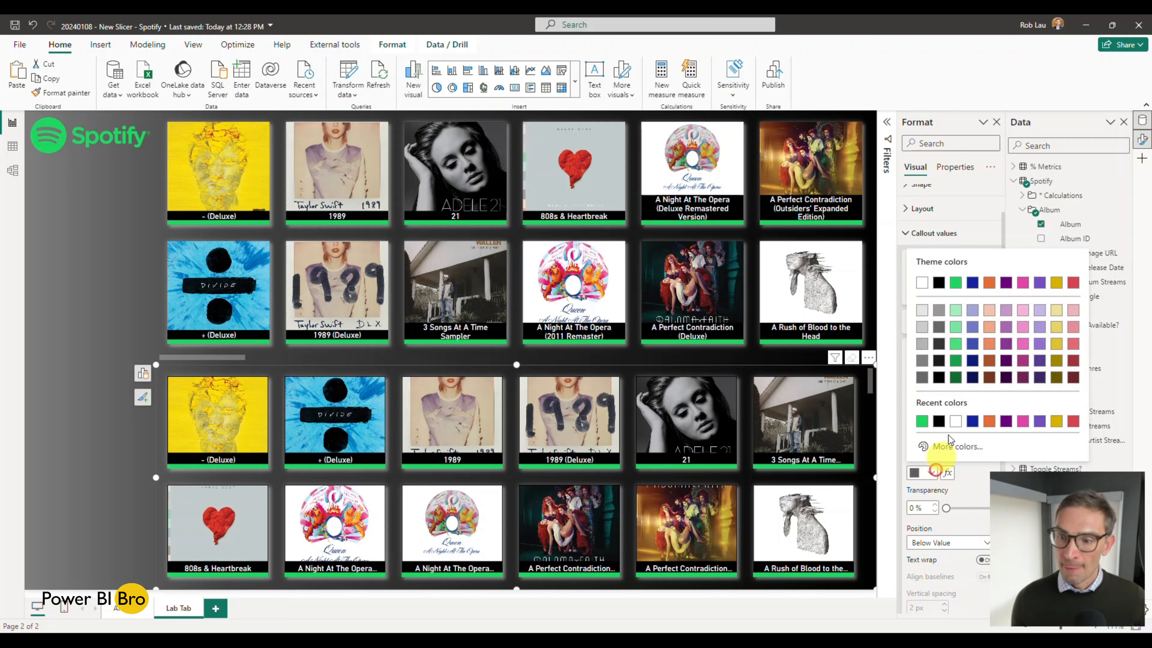
pyautogui.click(921, 419)
pyautogui.click(915, 439)
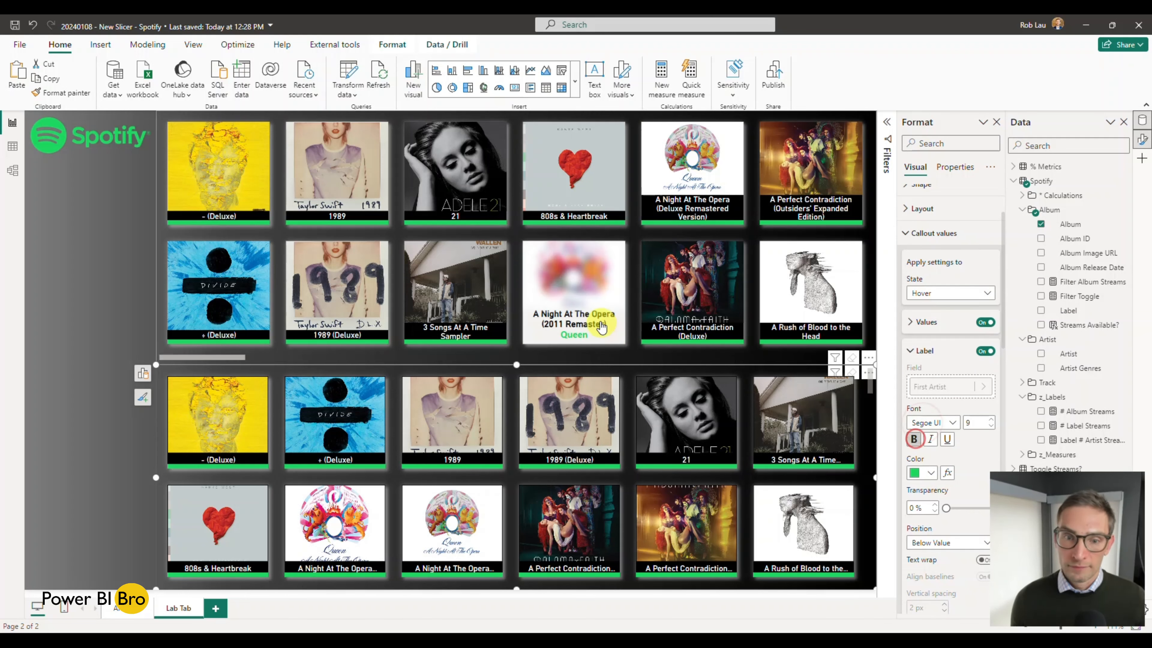
pyautogui.click(635, 355)
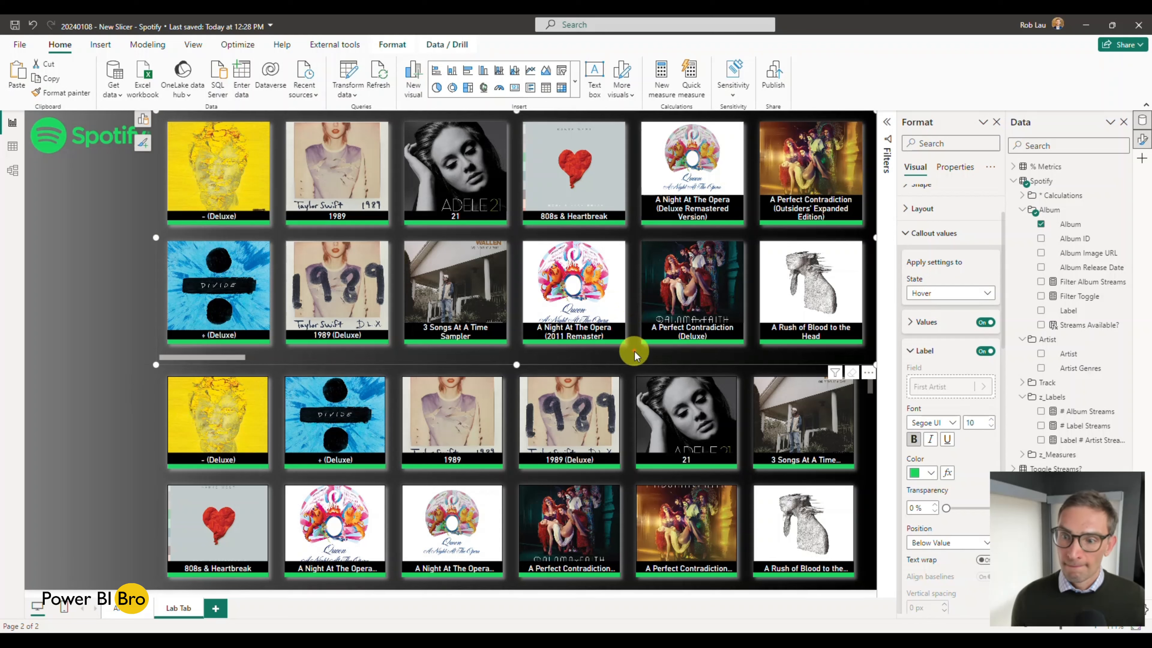
pyautogui.click(631, 427)
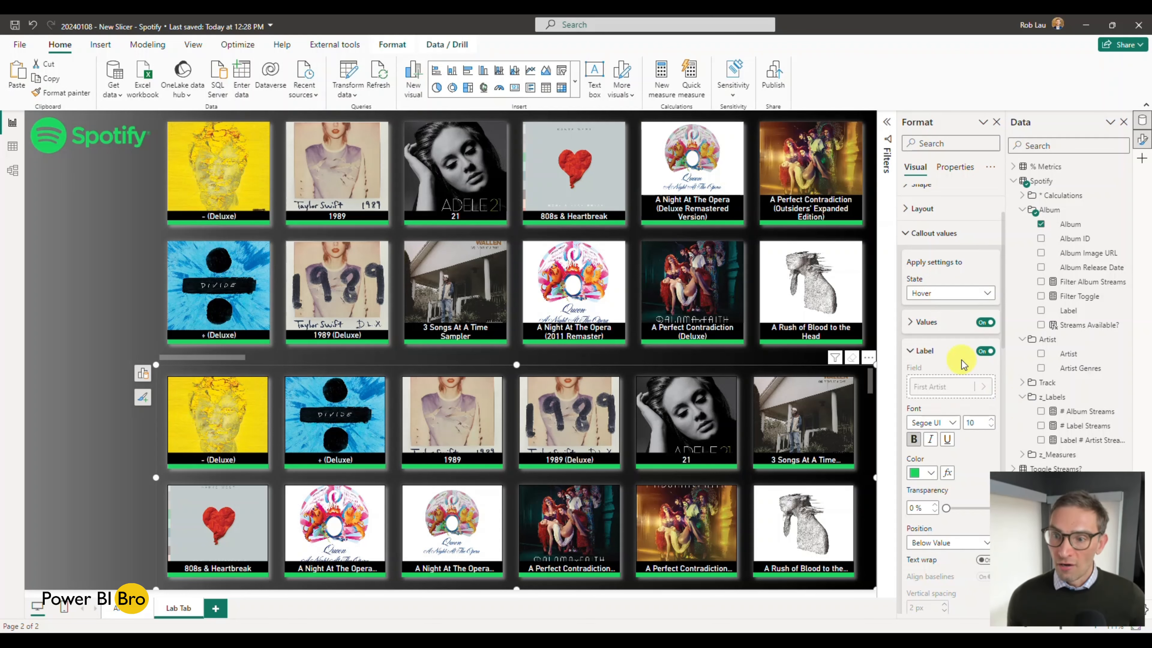
# Step: Format the new slicer's Hover state callout values in bold, size 11, black, using the finished slicer's settings as reference
pyautogui.click(924, 322)
pyautogui.click(636, 343)
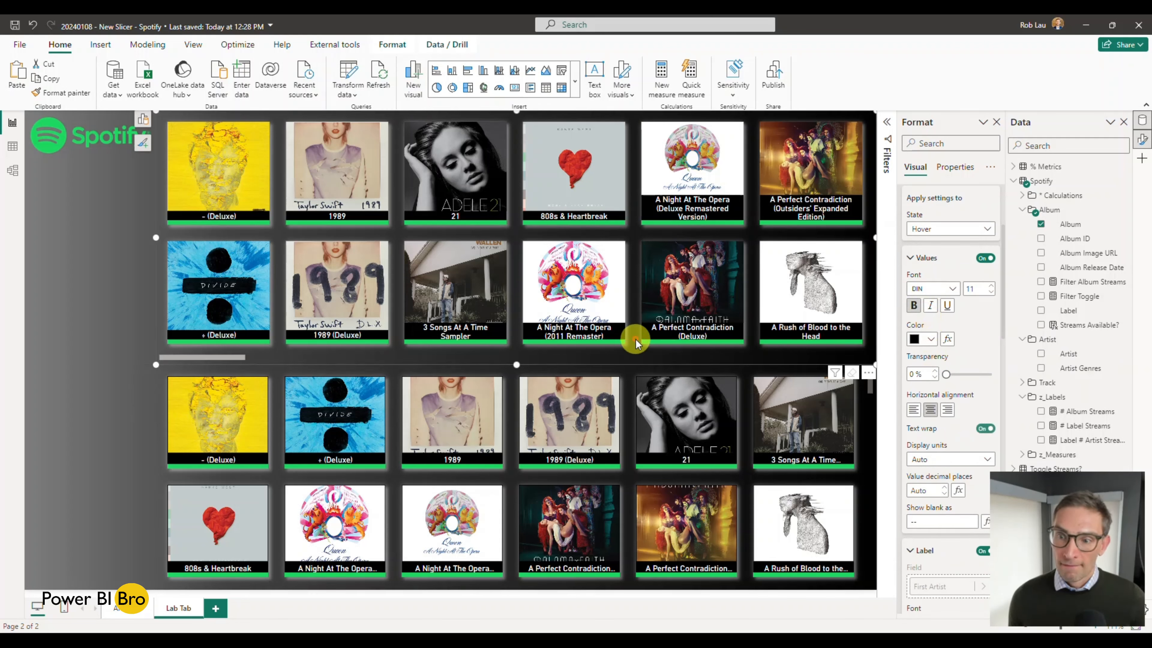
pyautogui.click(630, 398)
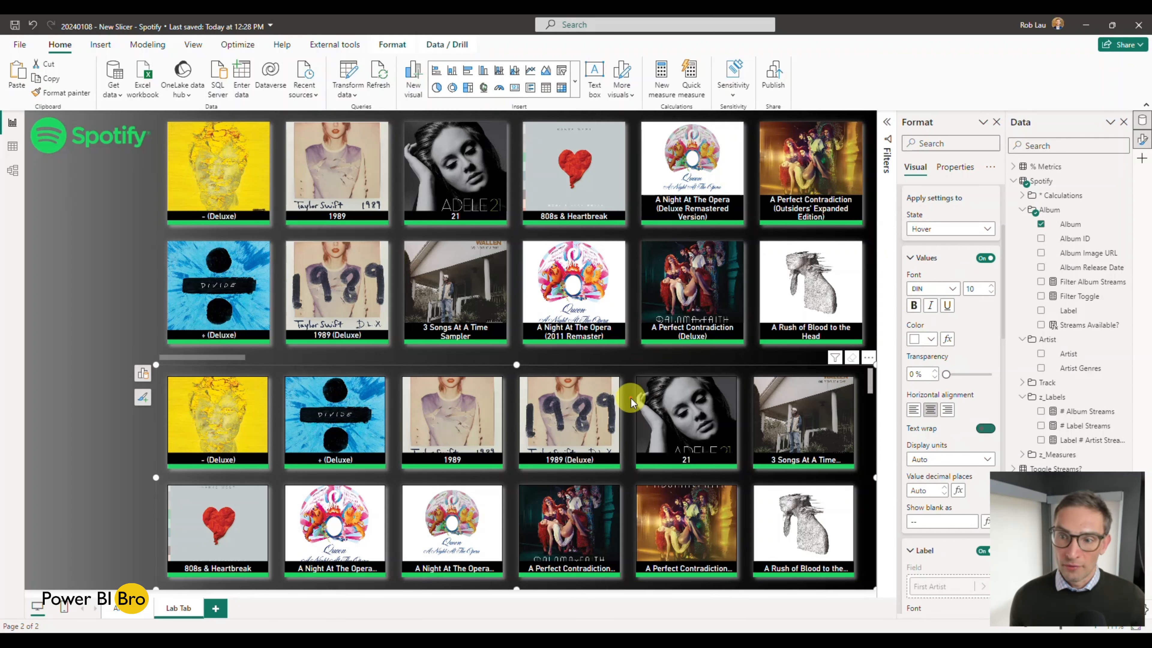
pyautogui.click(992, 285)
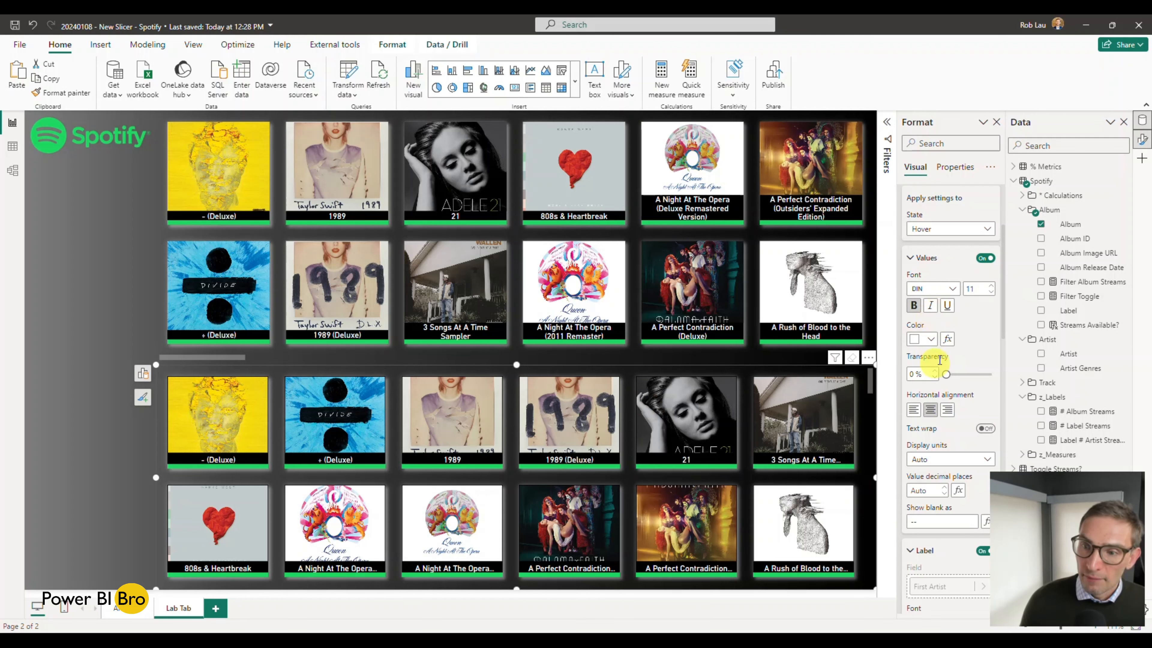
pyautogui.click(930, 338)
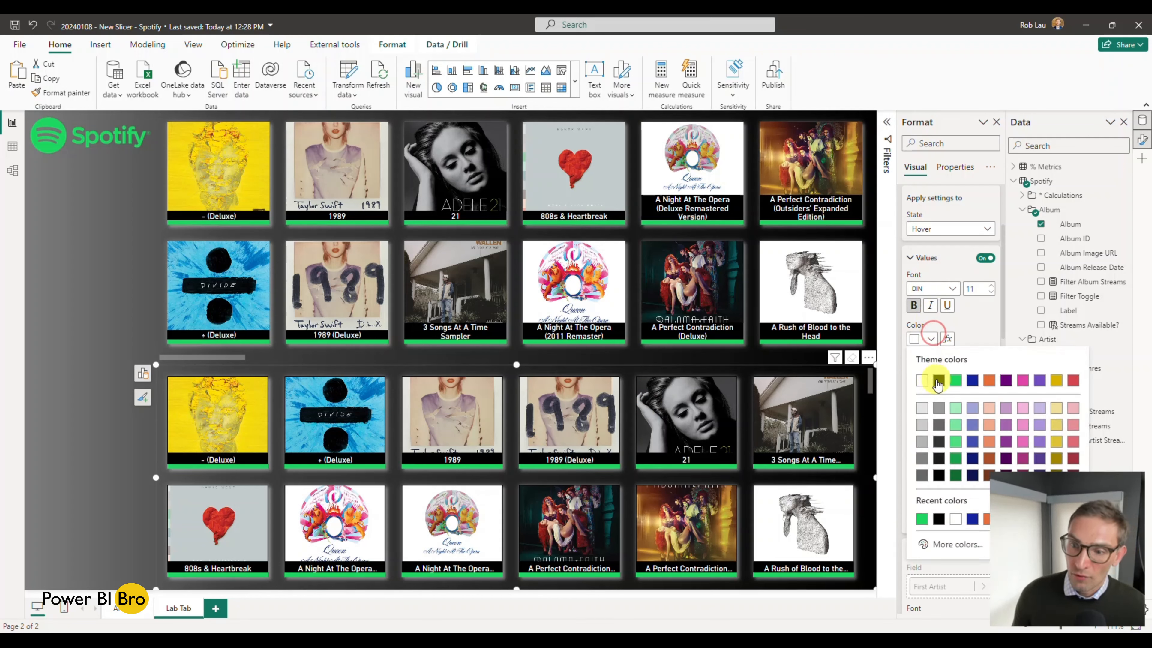
pyautogui.click(934, 377)
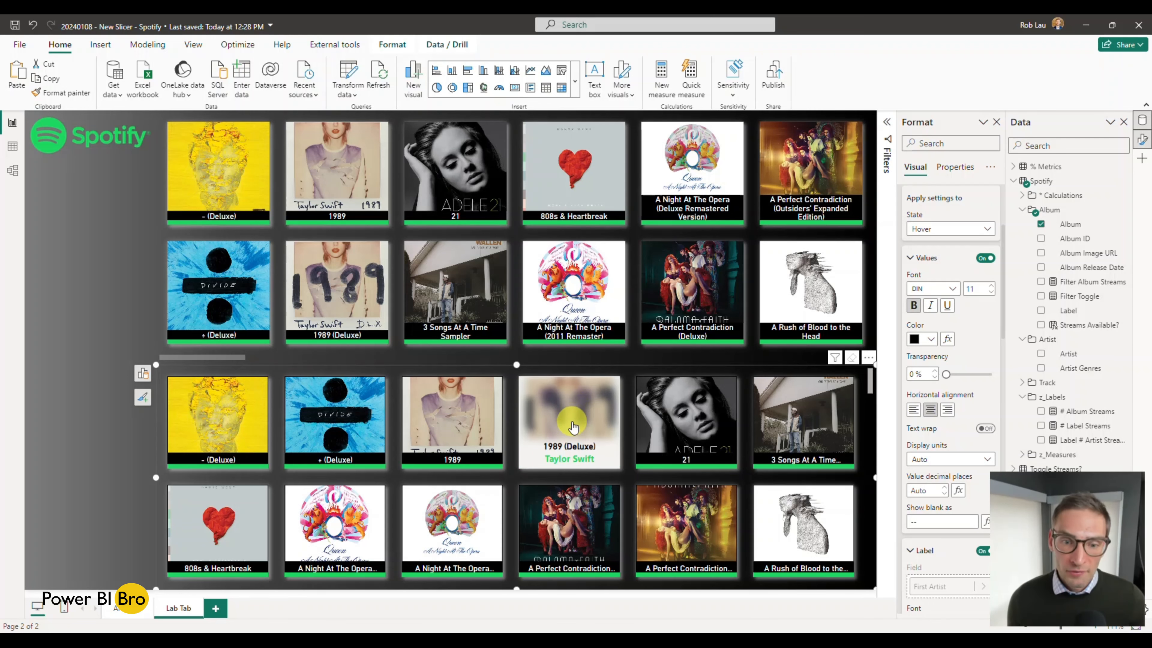
# Step: Test selecting and clearing the 1989 (Deluxe) card in the new slicer, and open the report's first page
pyautogui.click(596, 432)
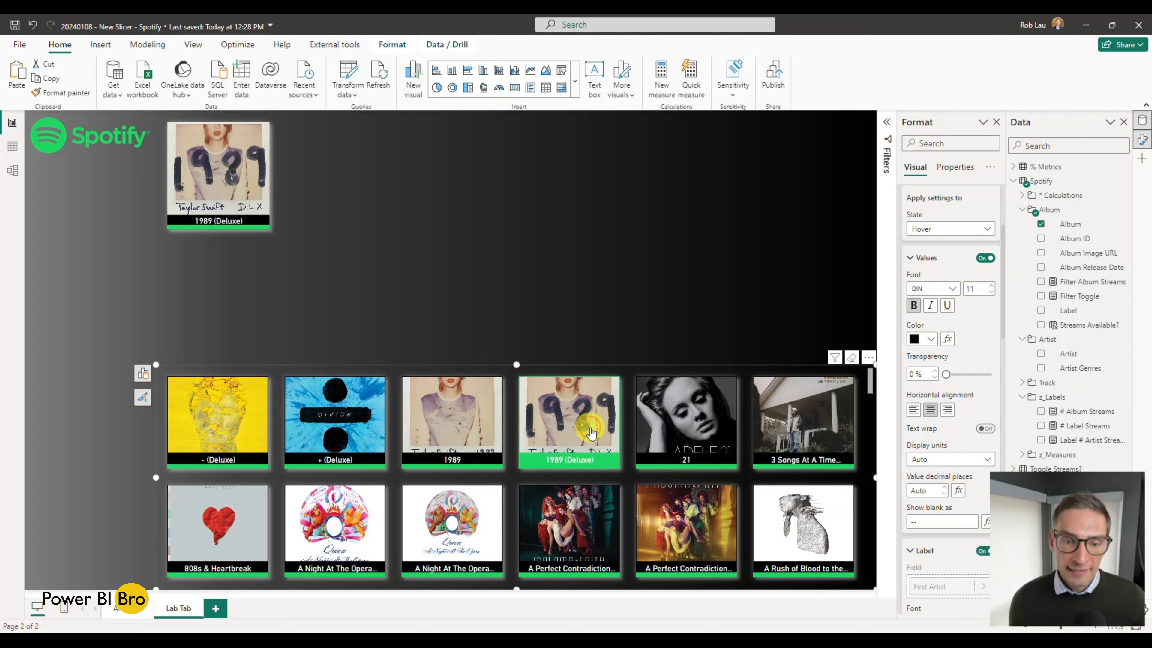
pyautogui.click(591, 432)
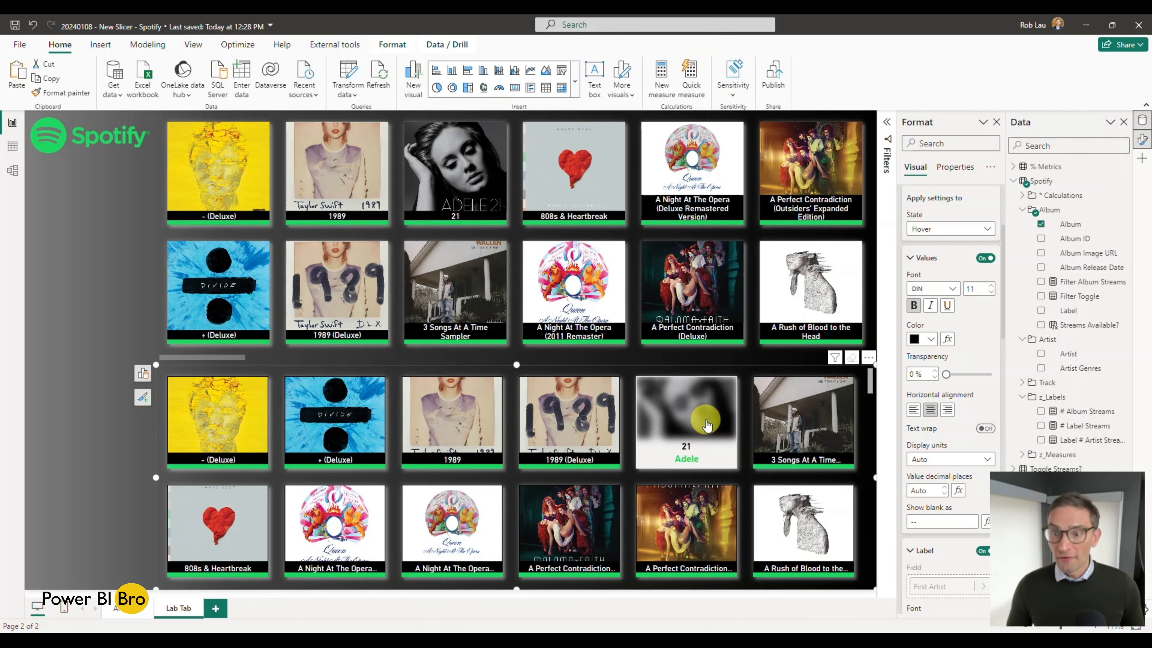
pyautogui.click(138, 613)
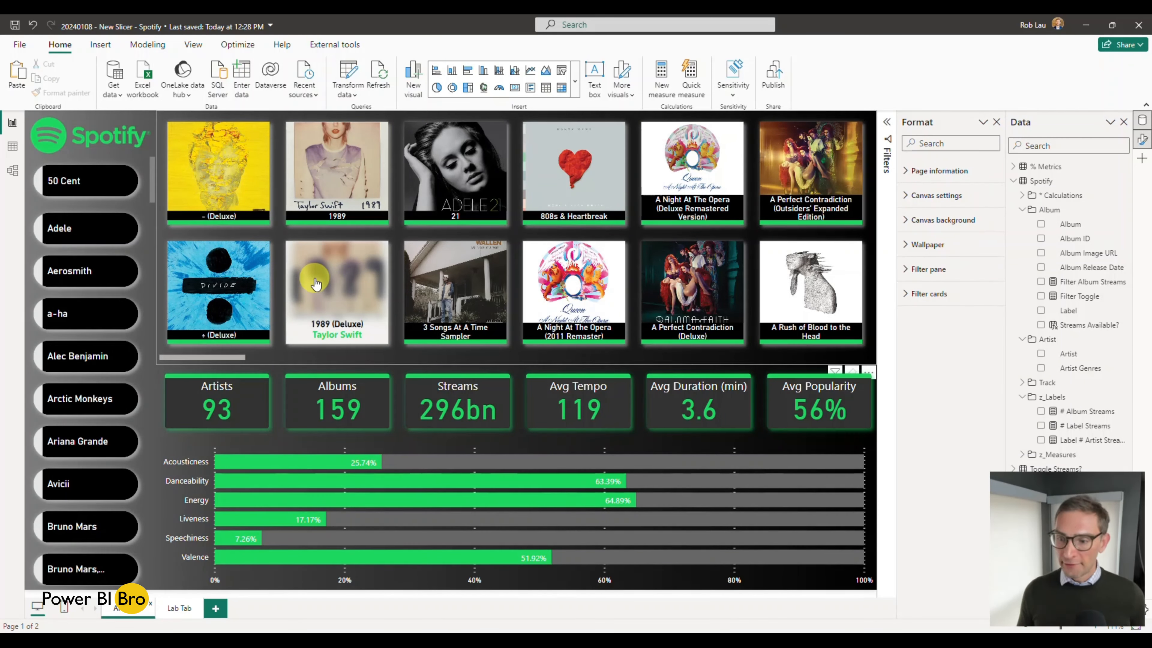